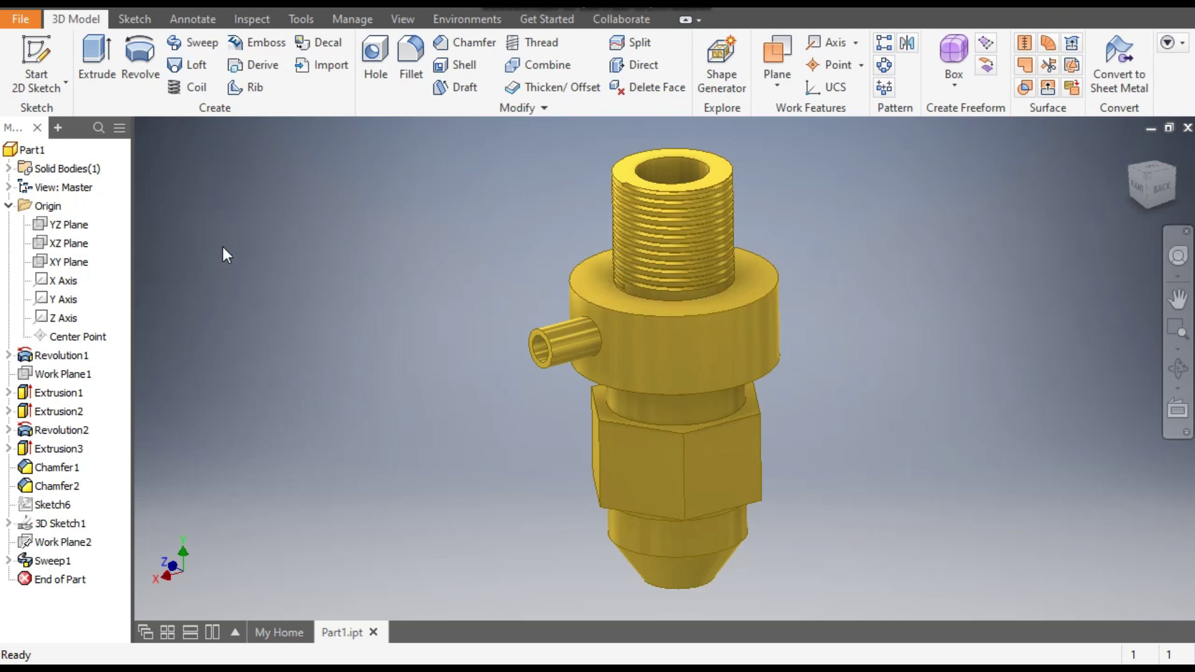
- Create a new part from the Standard (mm).ipt template and start a 2D sketch on the XY plane
key("ctrl+n")
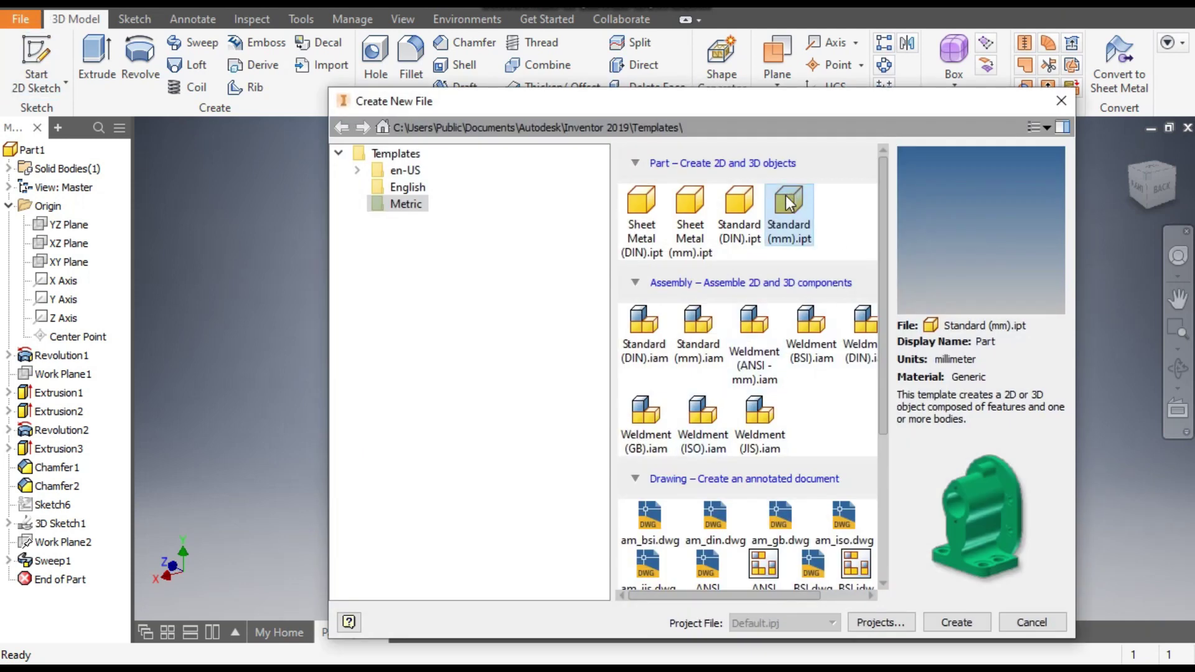
left_click(954, 621)
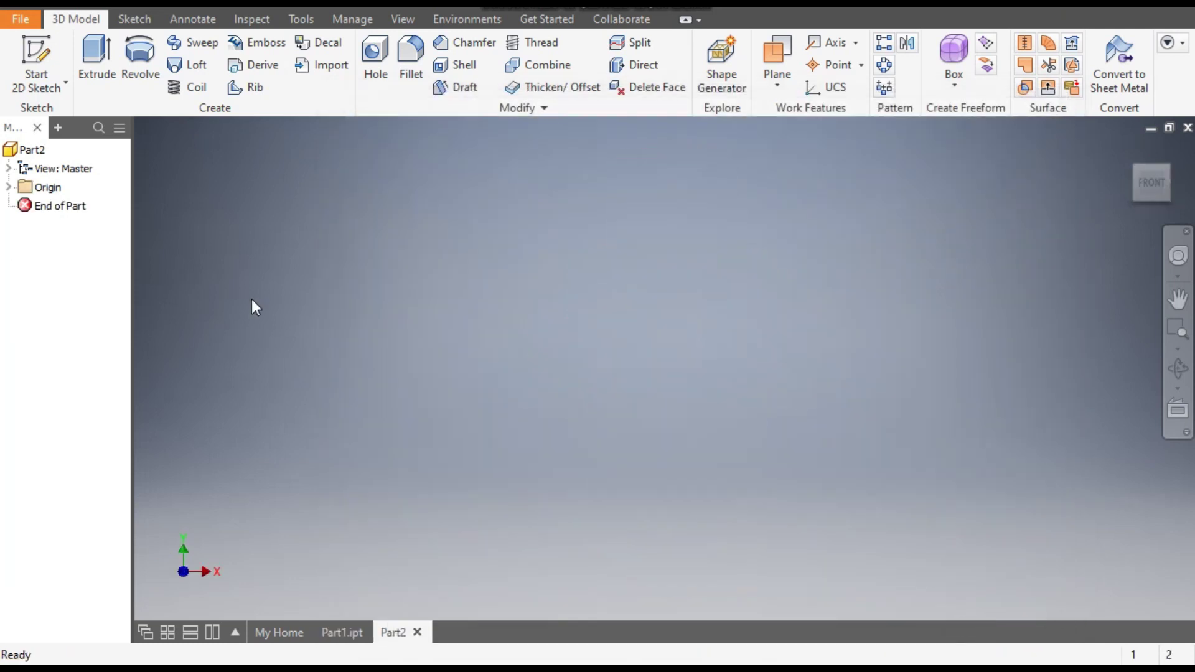
left_click(27, 58)
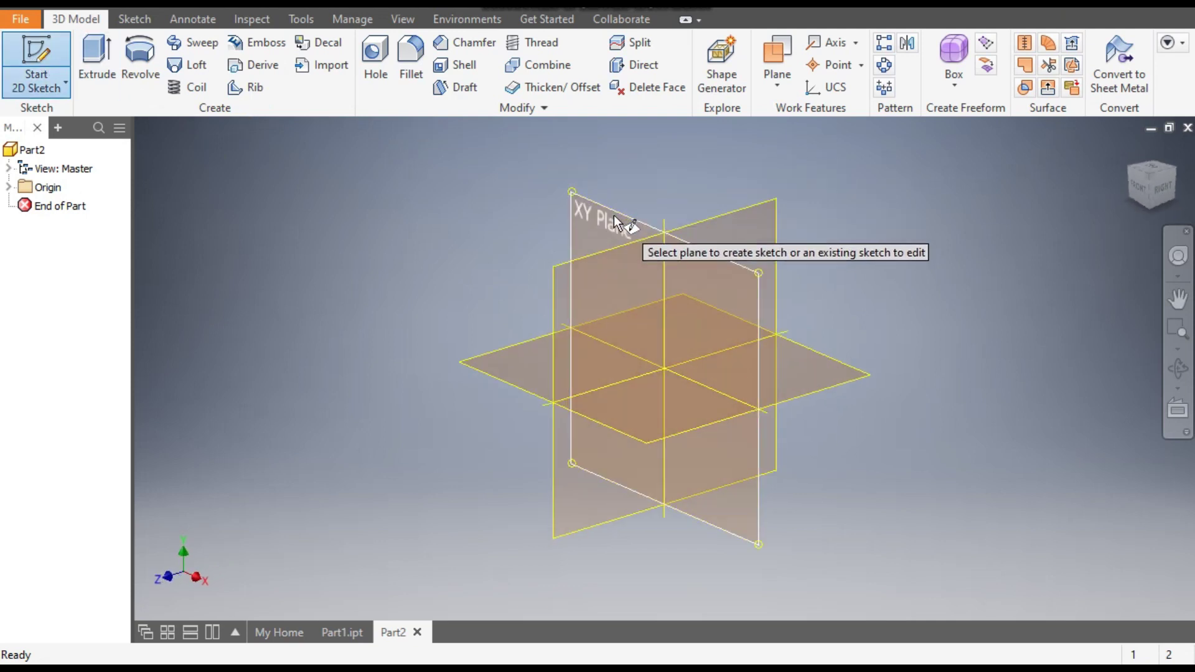
left_click(615, 222)
mouse_move(706, 227)
middle_mouse_down()
mouse_move(699, 315)
mouse_move(643, 374)
mouse_move(625, 432)
mouse_move(652, 425)
middle_mouse_up()
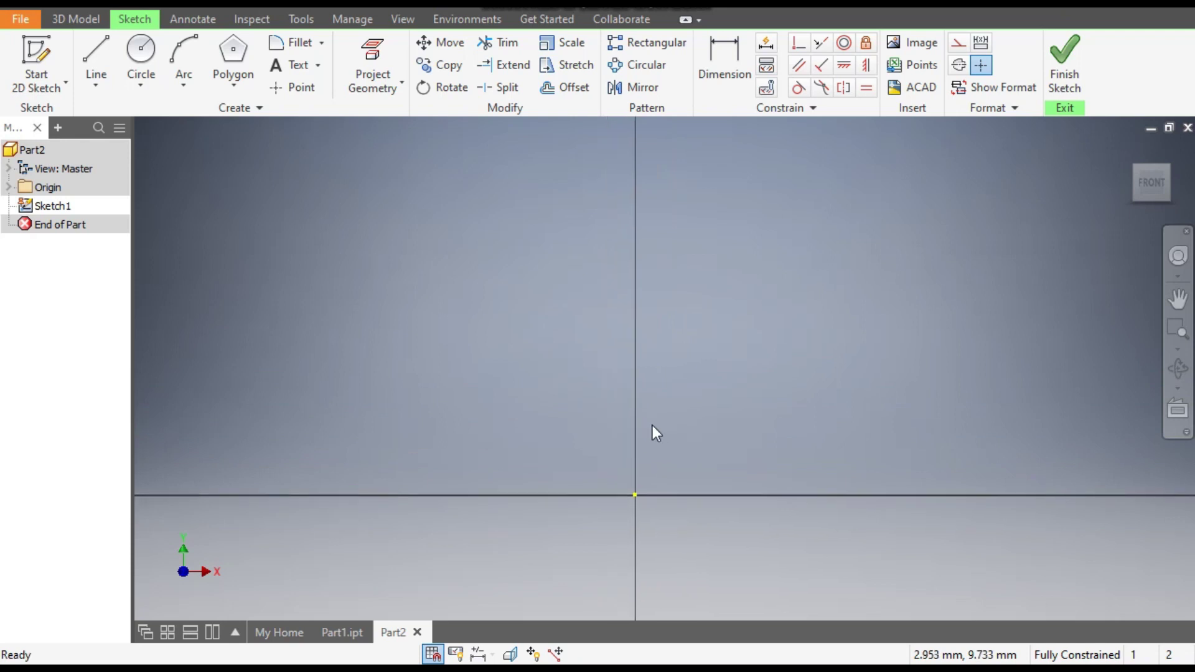
- Sketch a closed stepped half-profile from the origin, about 44 mm tall and 16 mm wide, with a projecting flange and an inward-tapering lower end
left_click(88, 48)
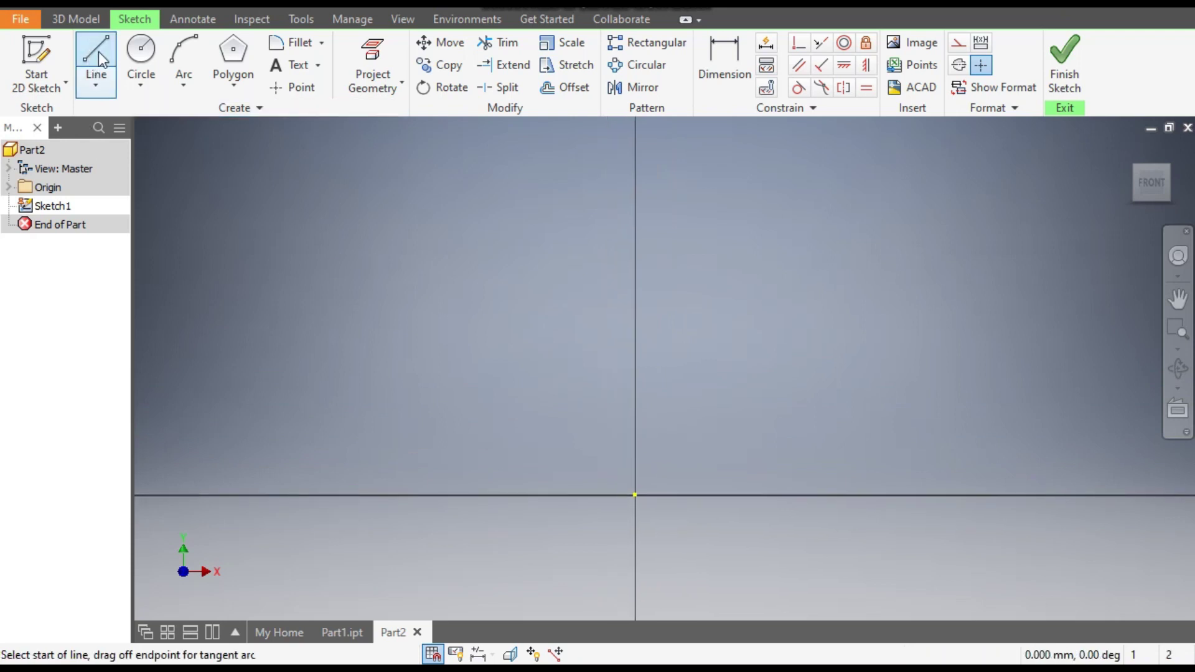
left_click(635, 495)
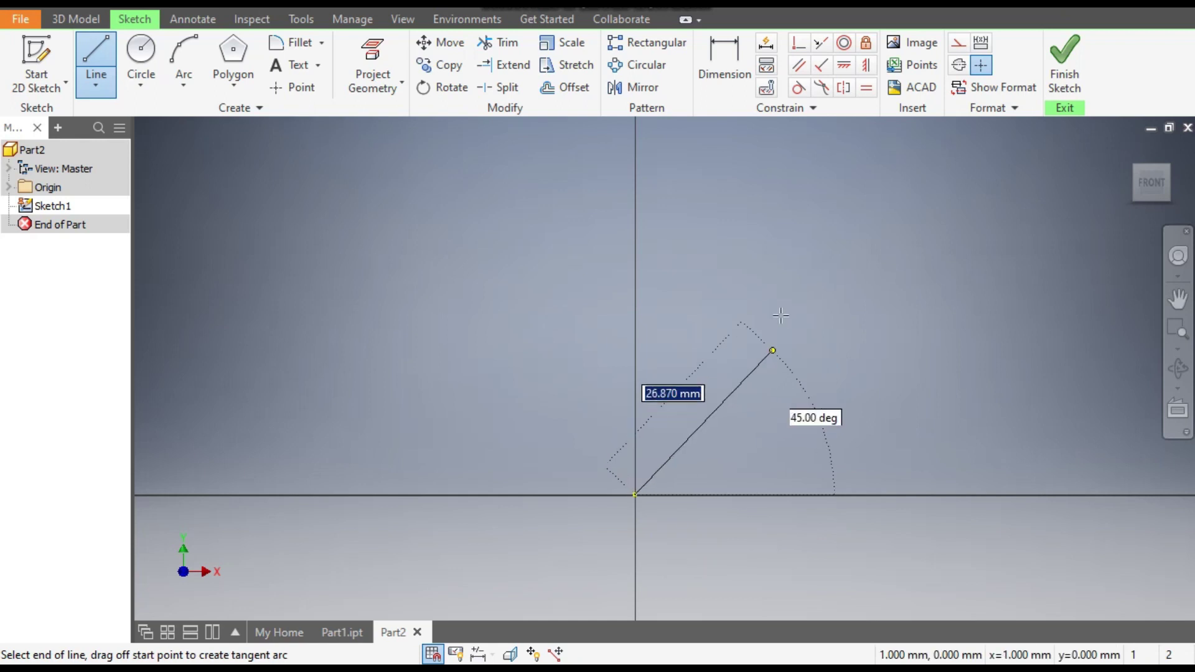
left_click(635, 176)
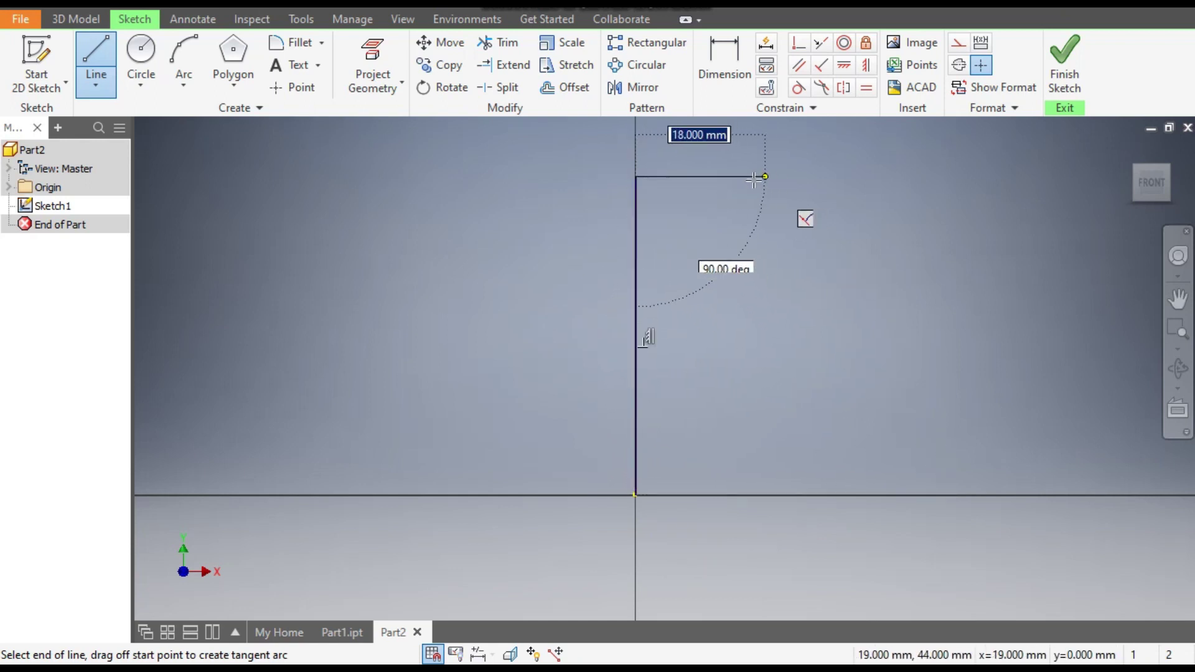
left_click(749, 177)
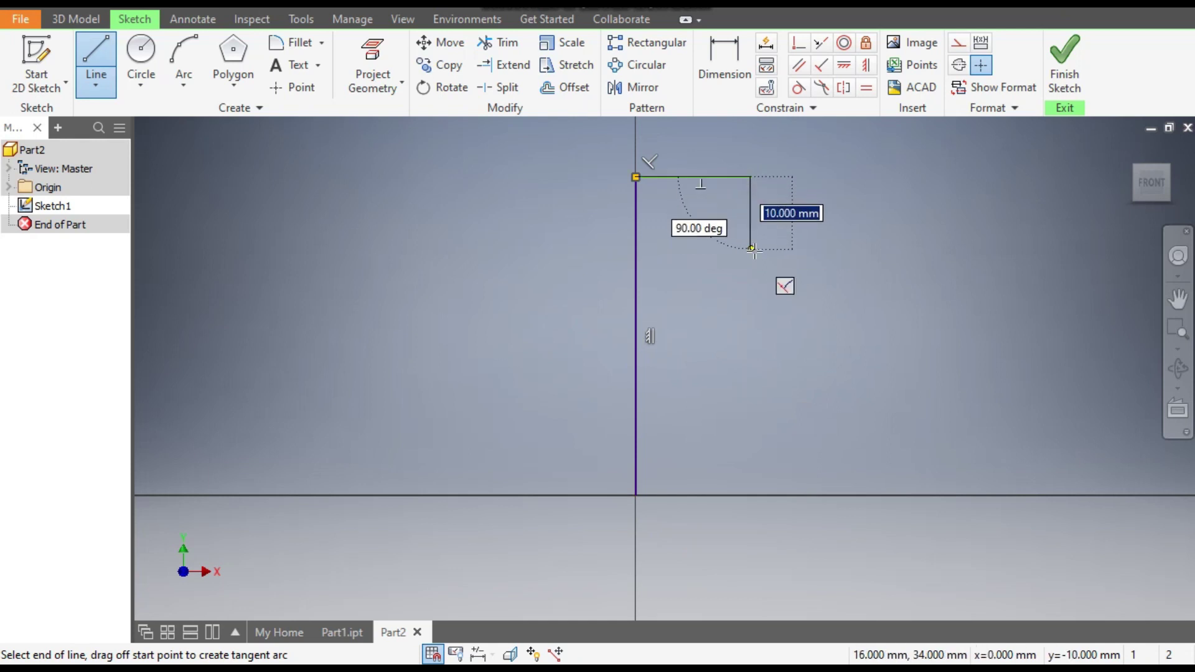
left_click(752, 249)
left_click(859, 249)
left_click(859, 299)
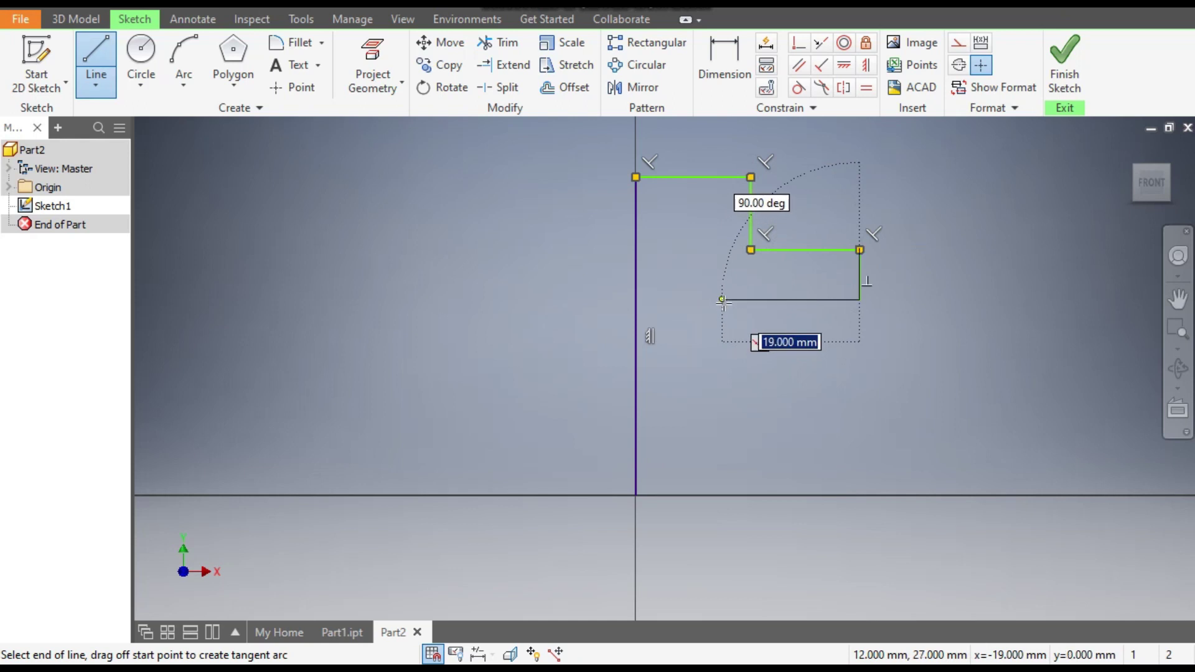
left_click(751, 300)
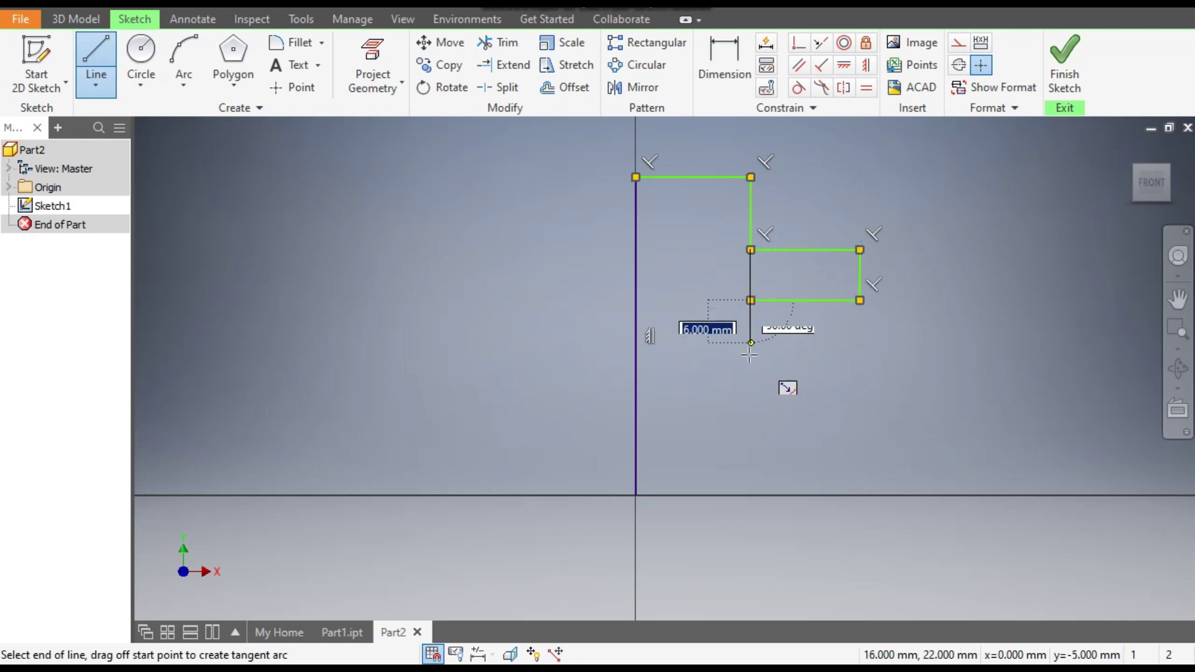
left_click(750, 401)
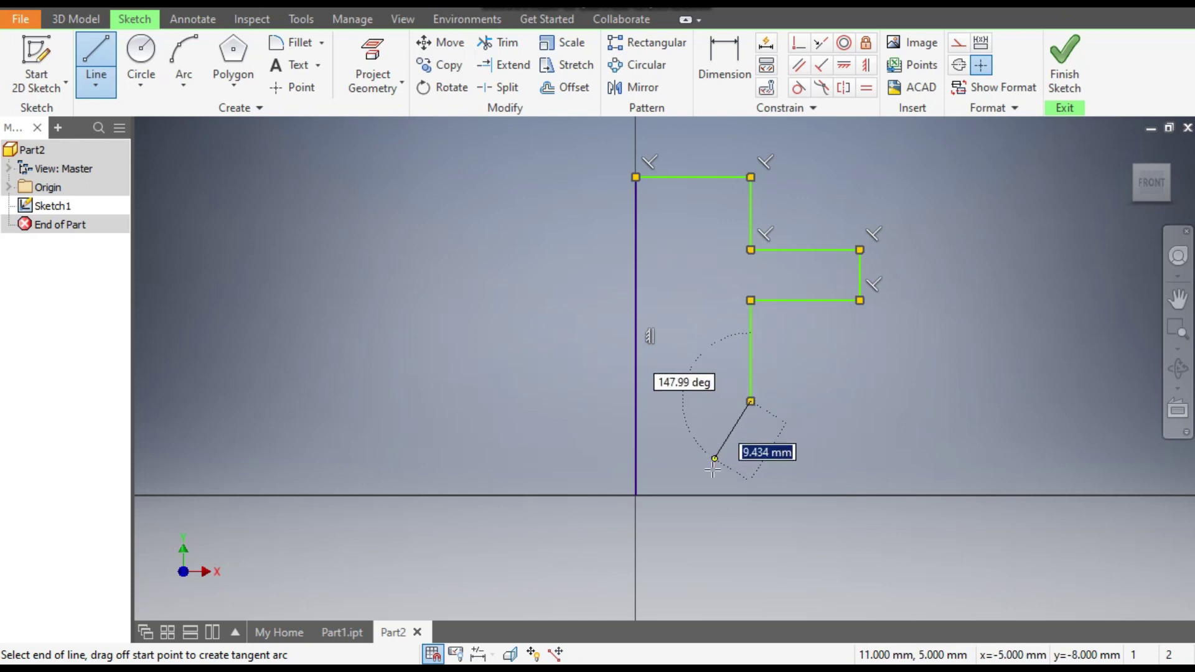
left_click(713, 495)
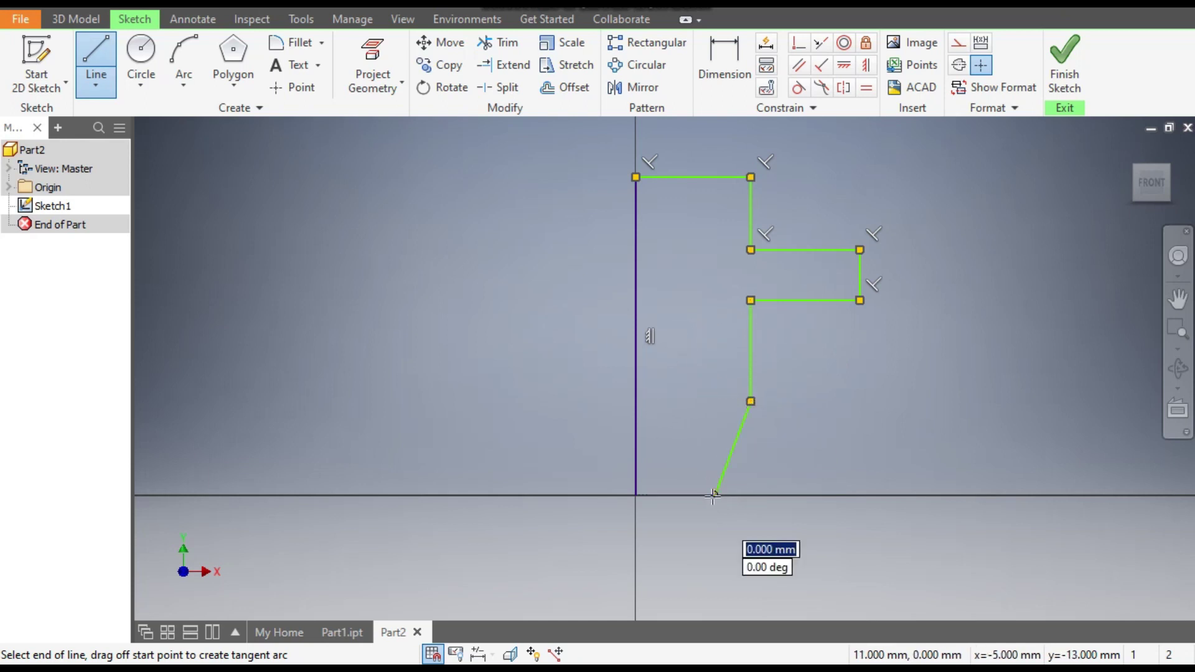
left_click(635, 496)
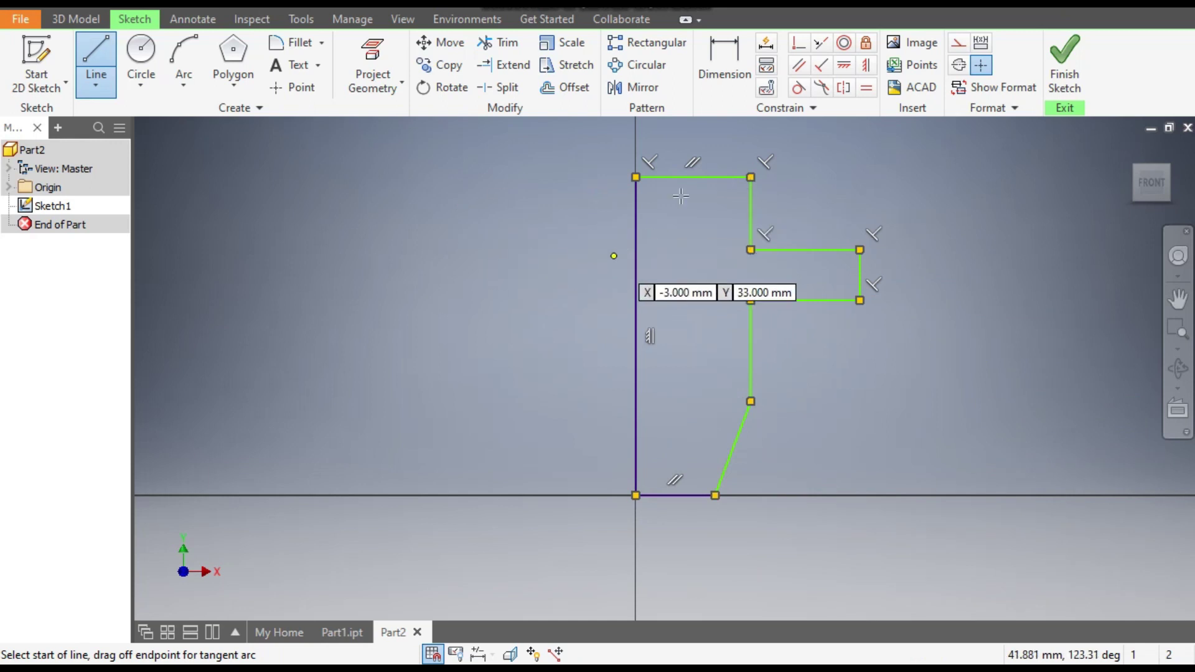
- Dimension the profile's overall vertical edge on the axis and set it to 93.5 mm
left_click(735, 67)
left_click(636, 271)
left_click(566, 314)
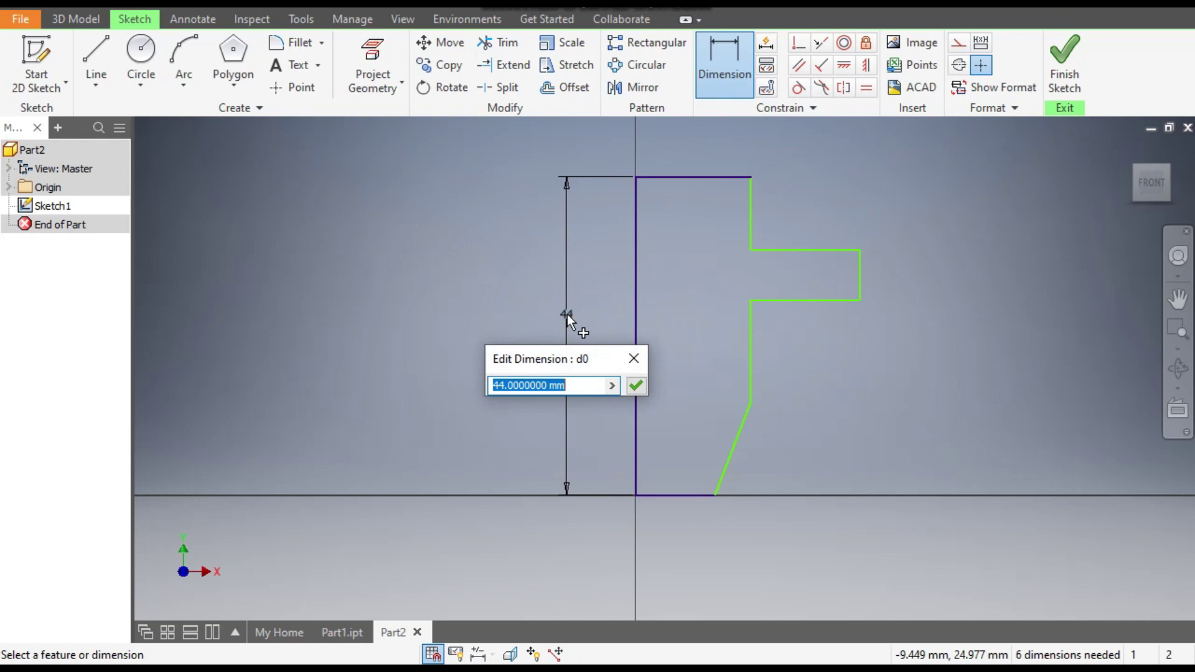
type("9")
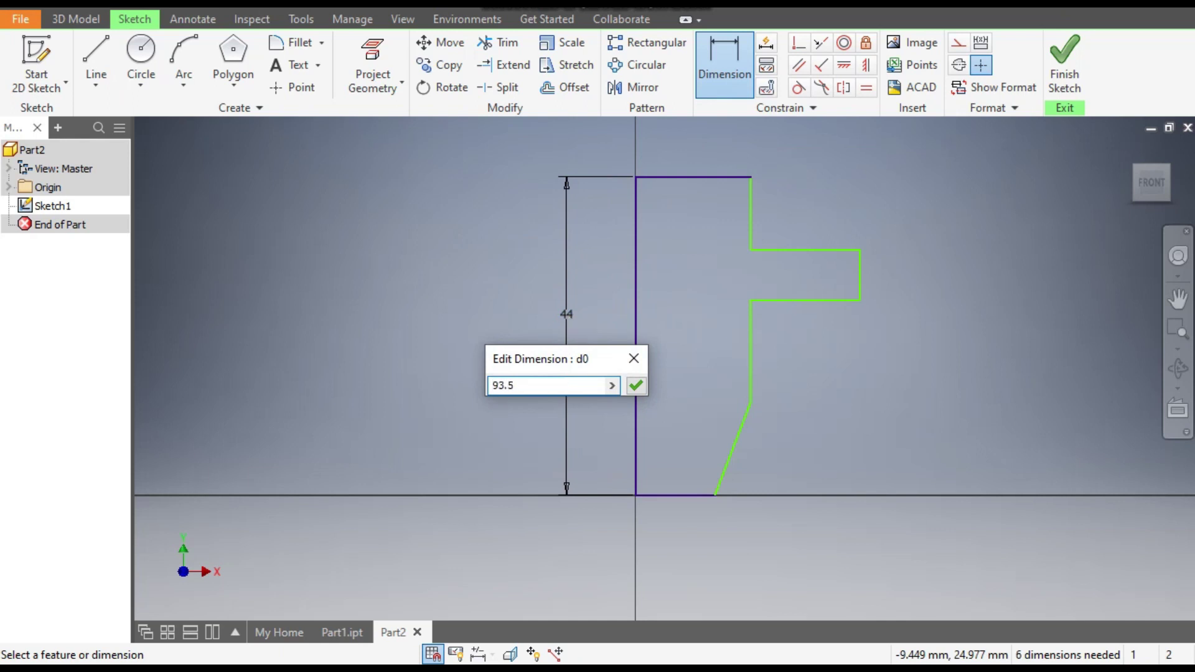
type("3.5")
key("Return")
- Dimension the outer vertical edge of the flange and set its height to 18 mm
scroll(679, 343, "down", 2)
mouse_move(678, 343)
middle_mouse_down()
mouse_move(648, 439)
mouse_move(653, 405)
middle_mouse_up()
scroll(648, 439, "down", 2)
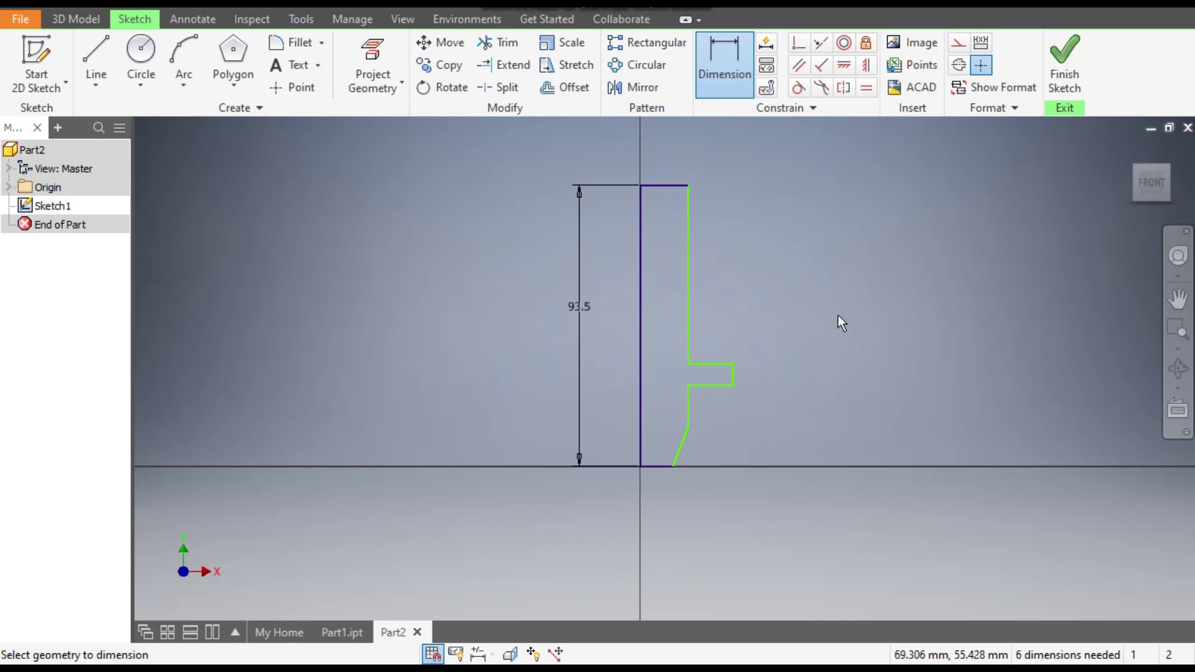
left_click(734, 379)
left_click(761, 371)
type("18")
key("Return")
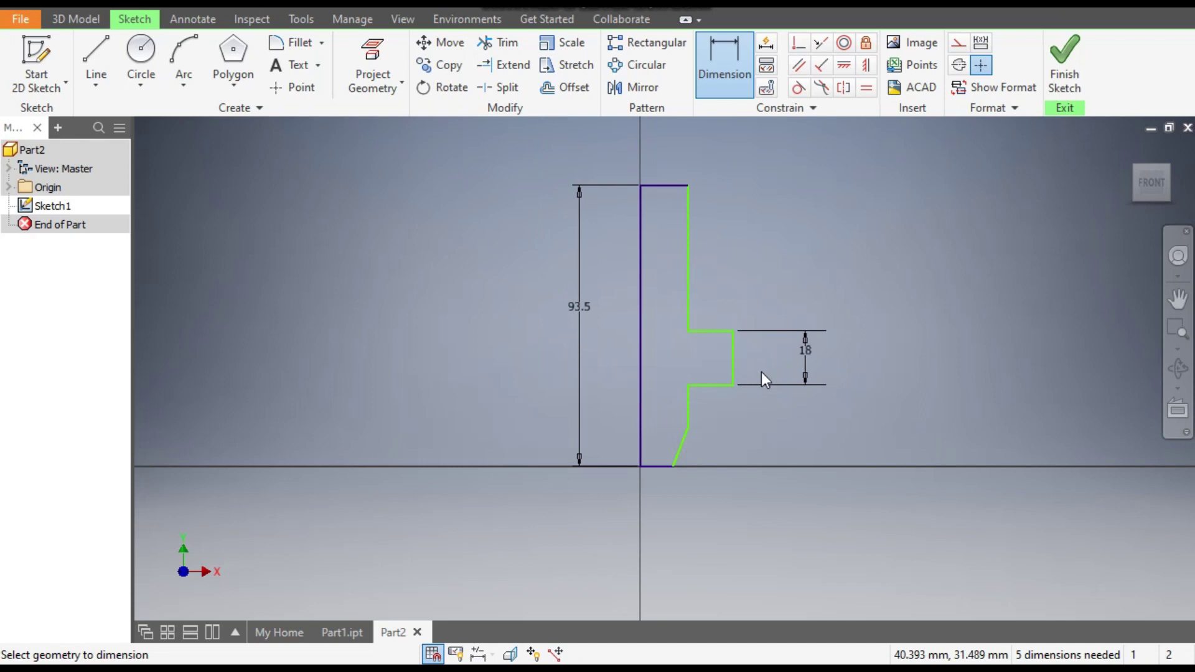
- Set the vertical distance from the flange's upper edge to the taper's upper corner to 58.4 mm
left_click(723, 332)
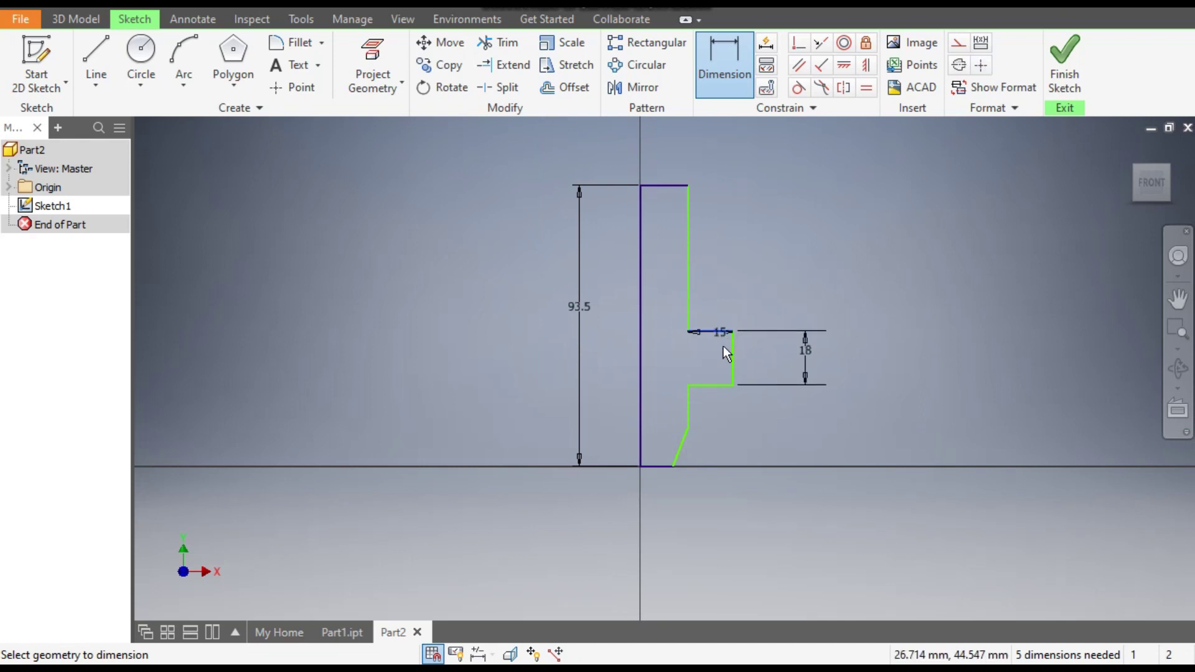
left_click(689, 428)
left_click(898, 387)
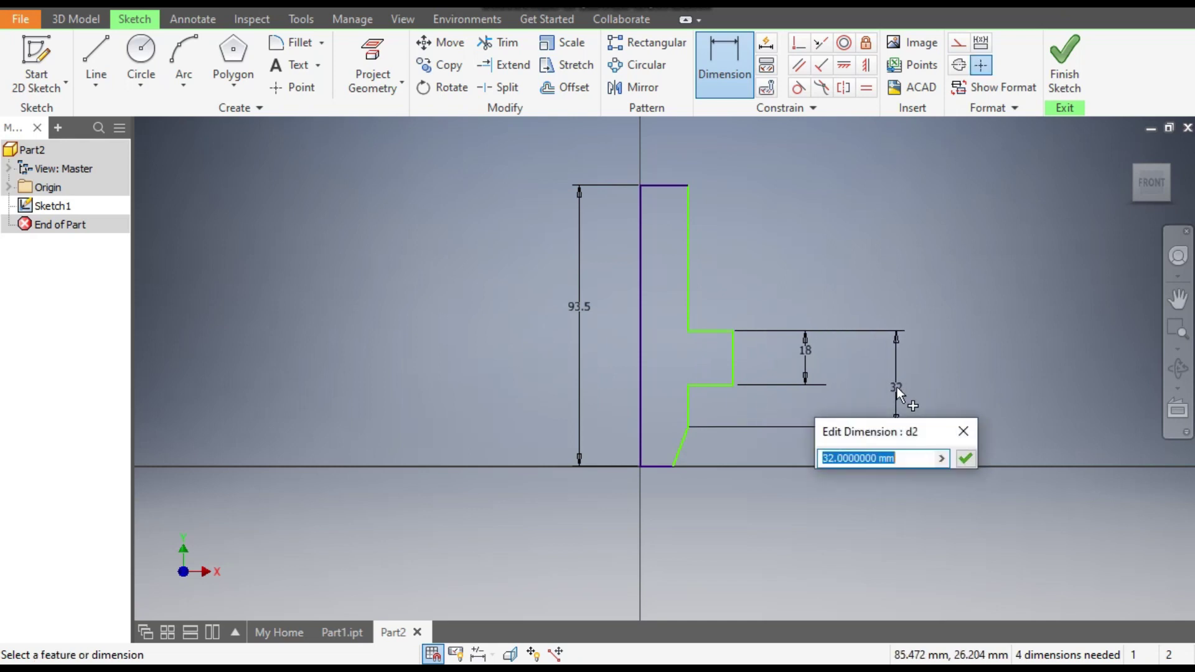
type("58.4")
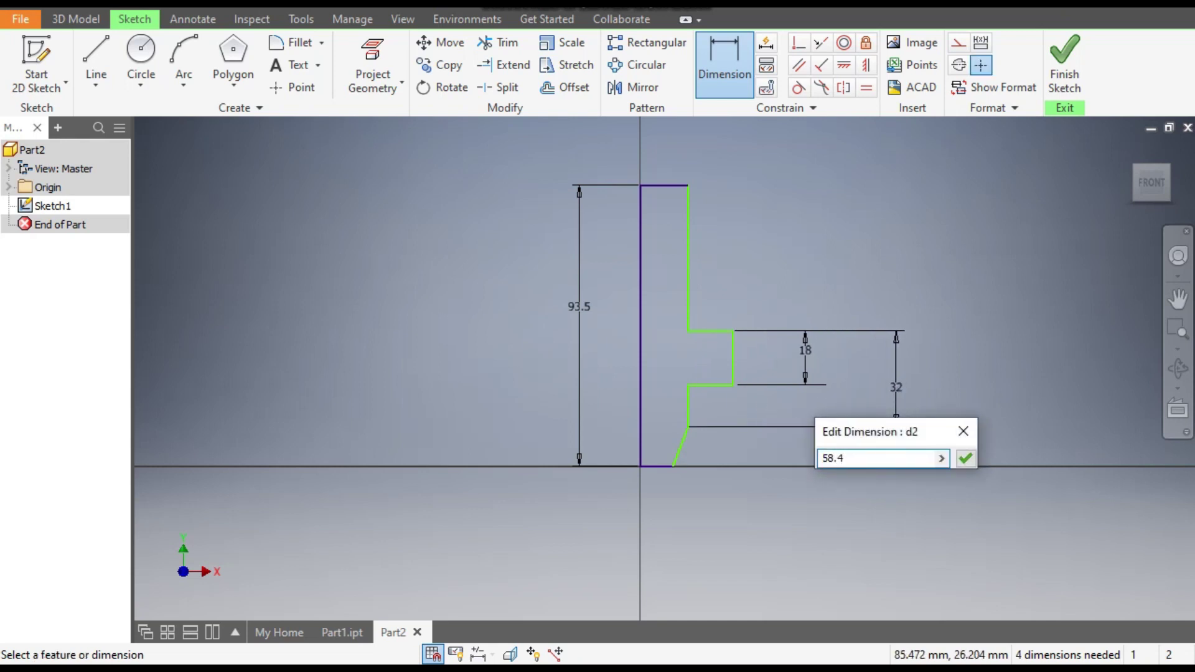
key("Return")
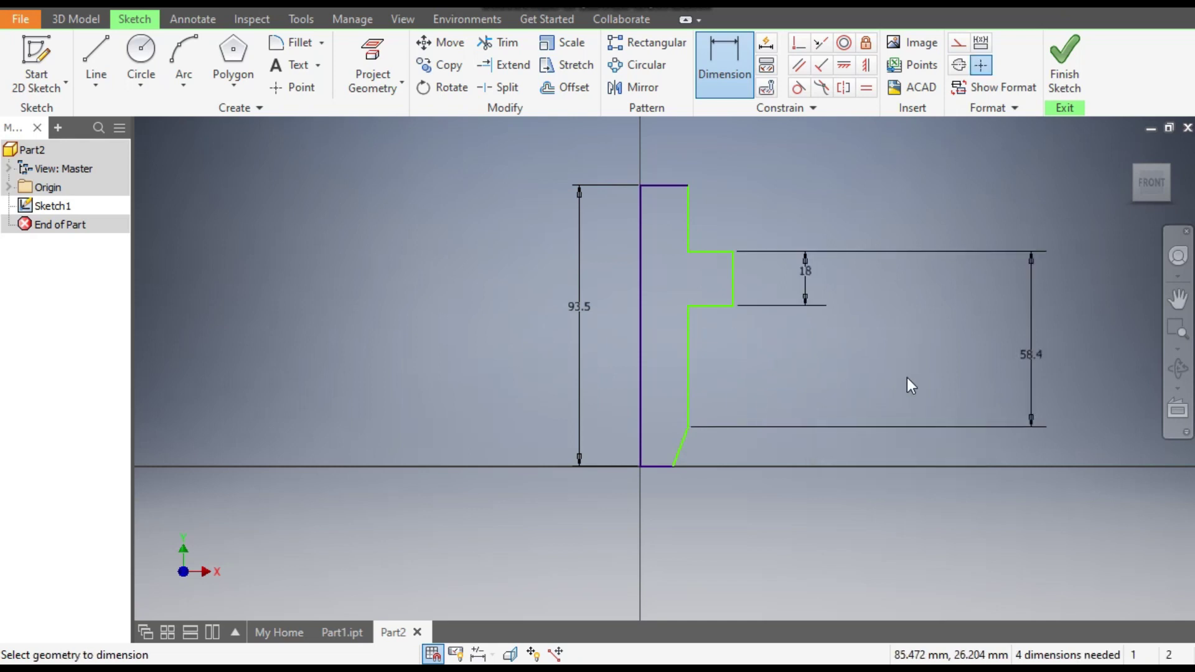
- Set the vertical distance from the profile's base line to the flange's upper edge to 68.5 mm
left_click(655, 467)
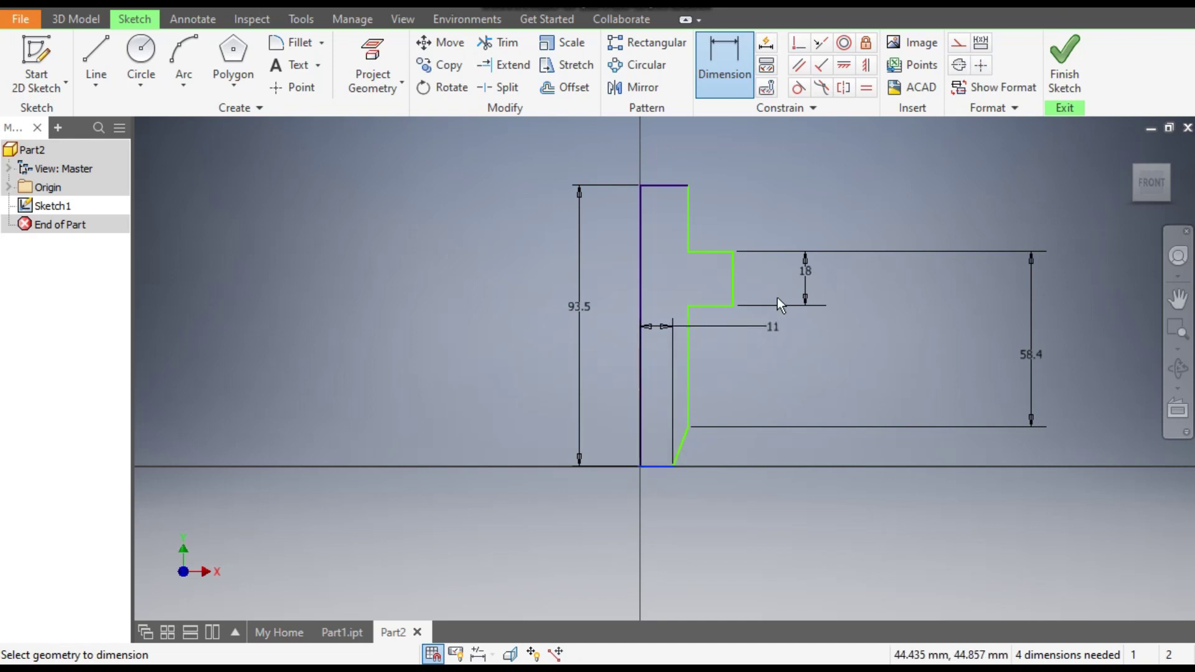
left_click(716, 253)
left_click(895, 335)
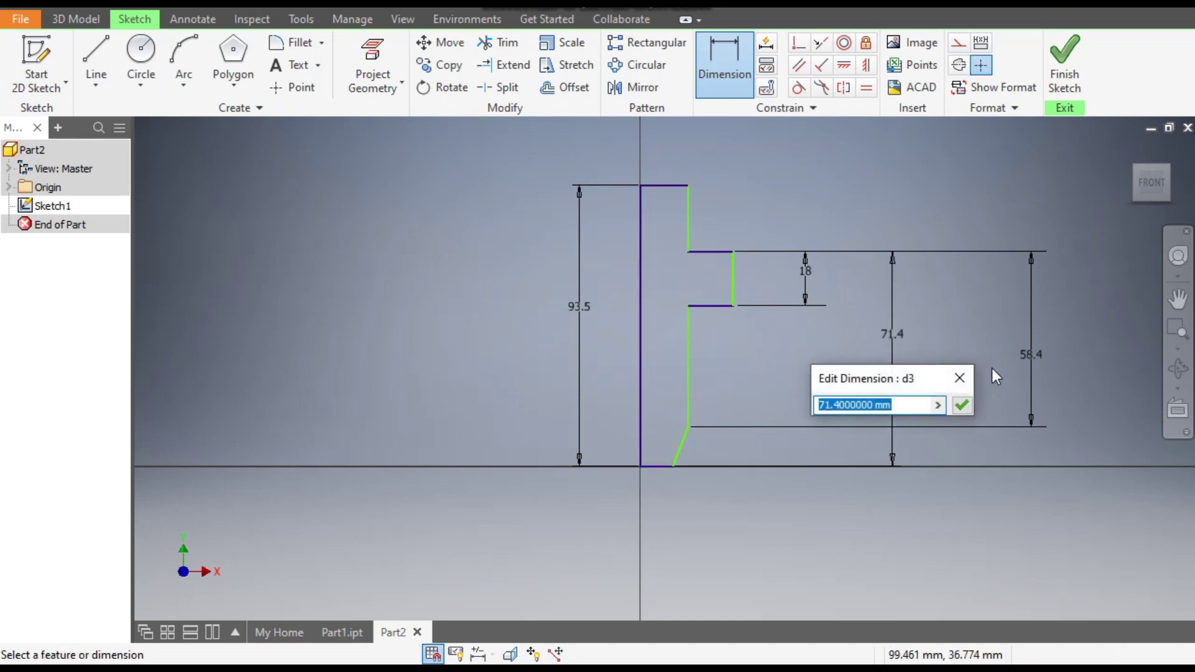
type("6")
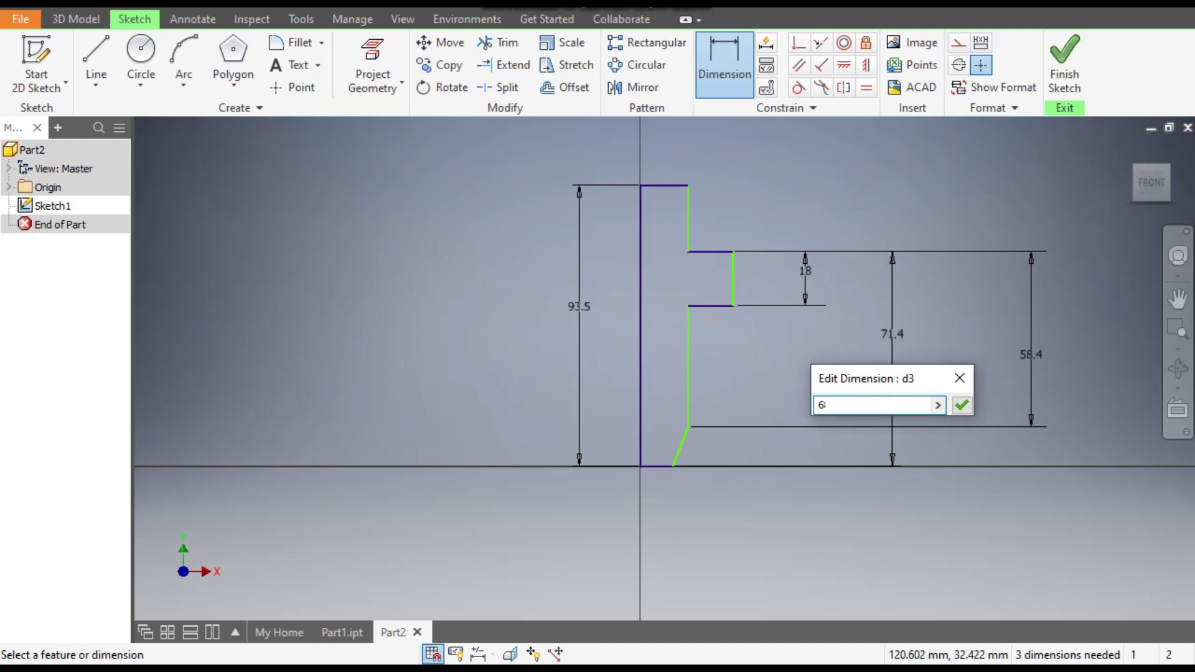
key("Return")
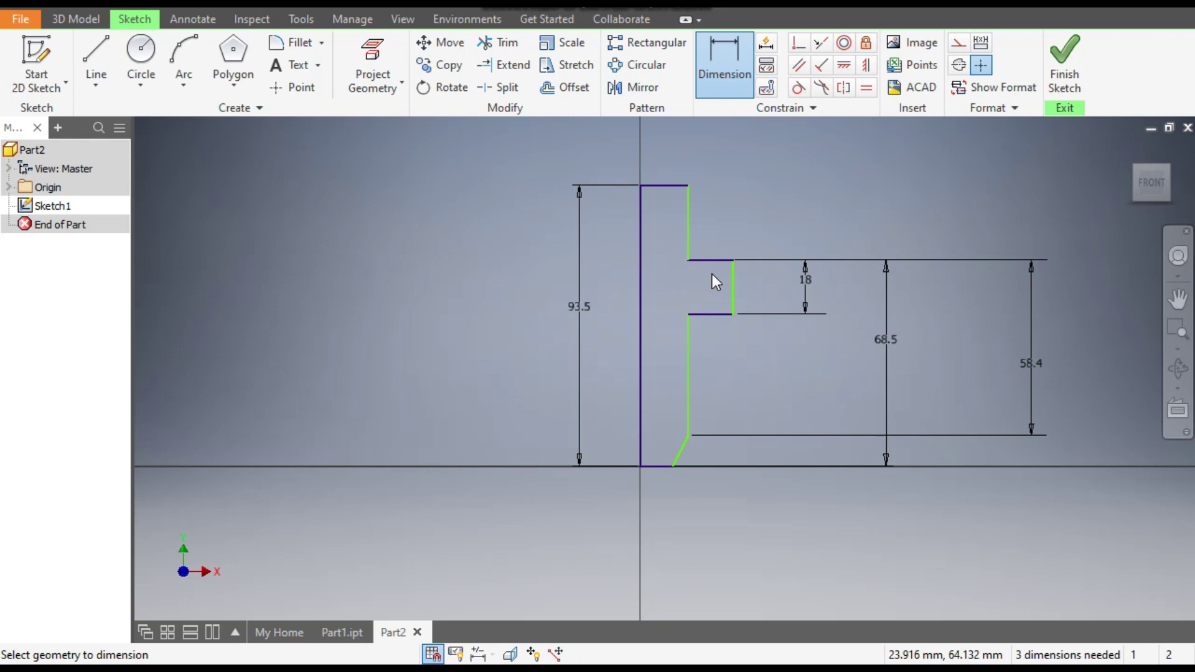
- Convert the long vertical line on the profile's axis into a centerline
key("Escape")
left_click(640, 291)
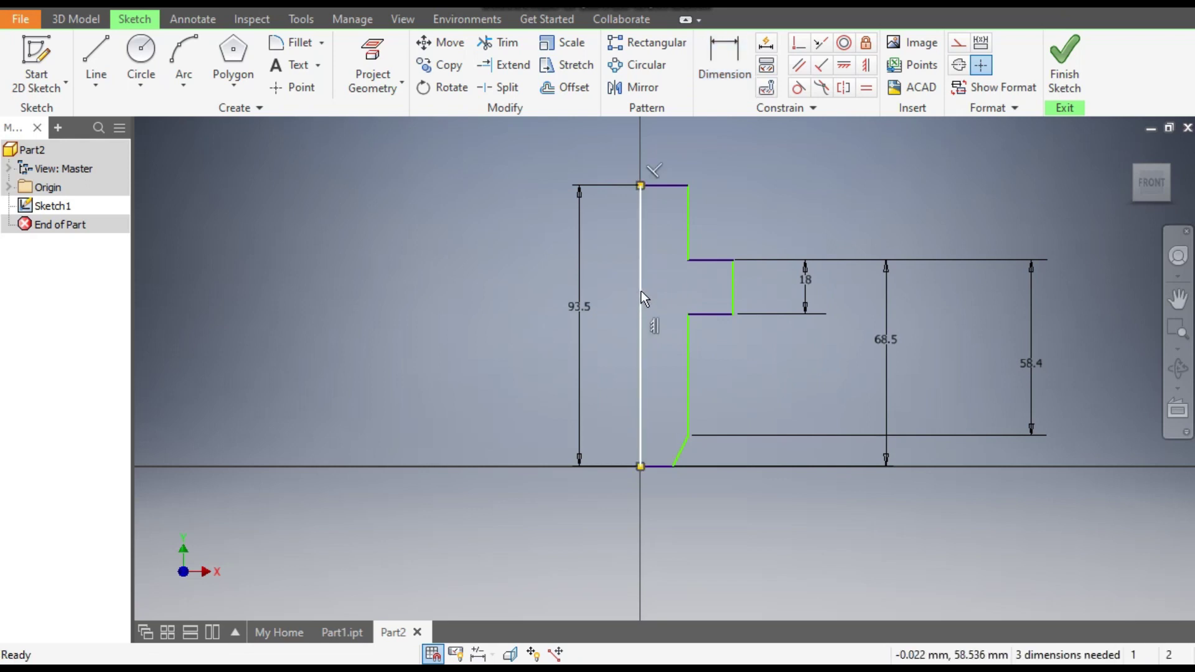
left_click(961, 69)
left_click(879, 182)
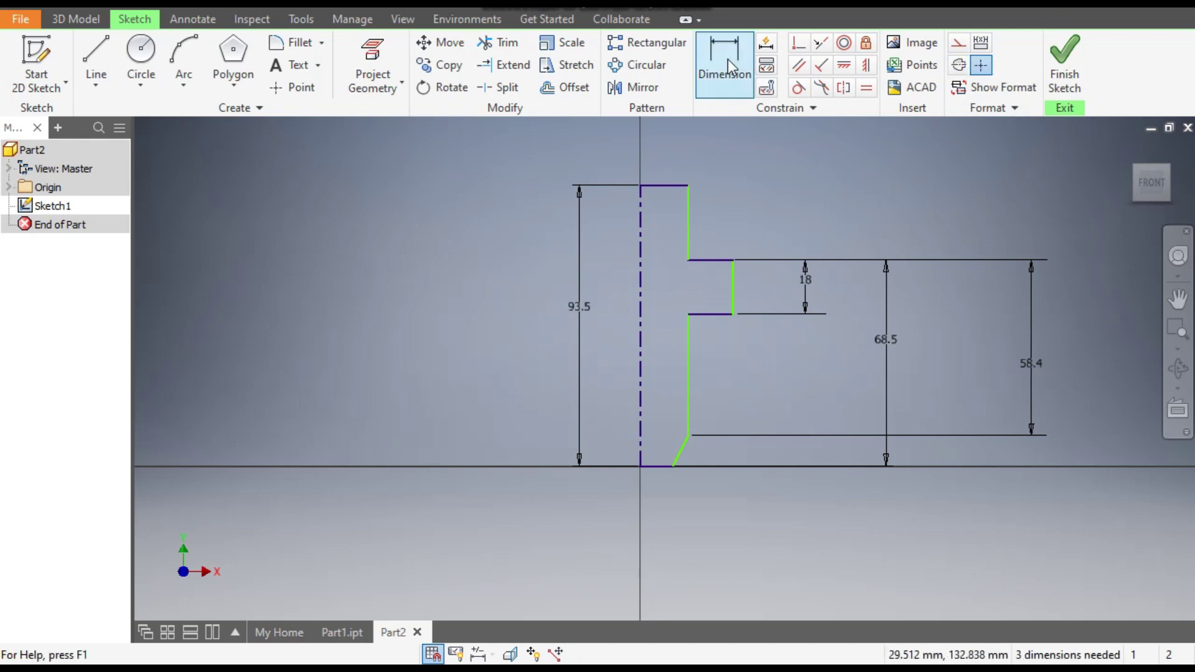
- Dimension the flange's outer edge from the centerline as a 45 mm diameter
left_click(724, 91)
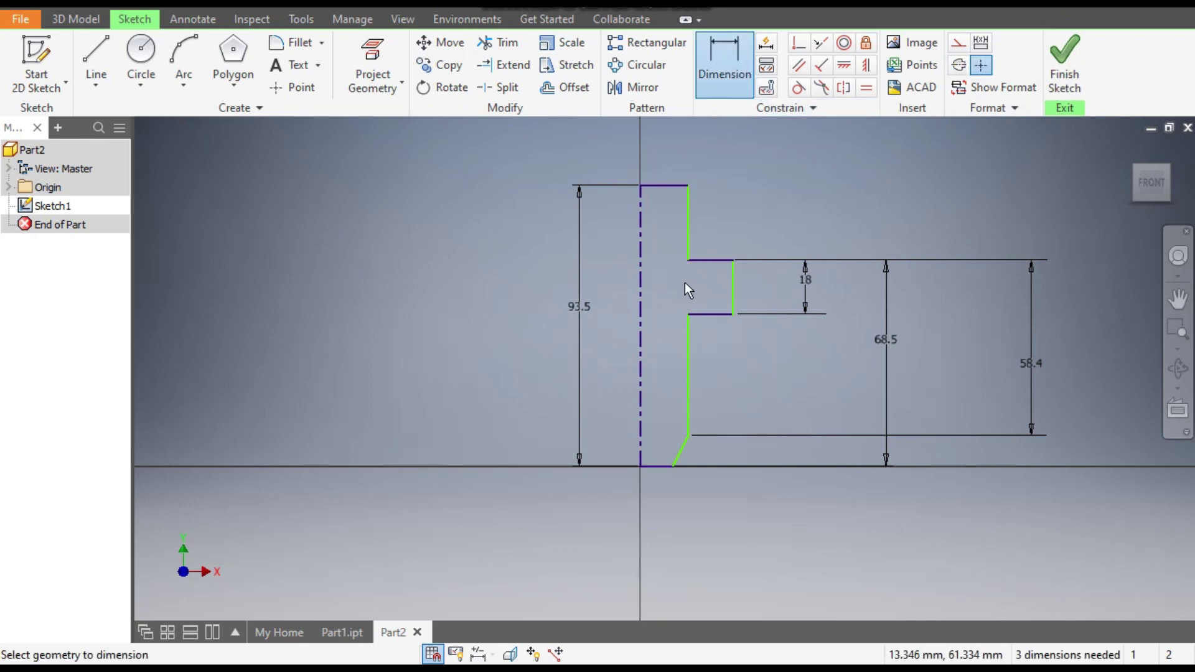
left_click(735, 286)
left_click(640, 301)
left_click(659, 289)
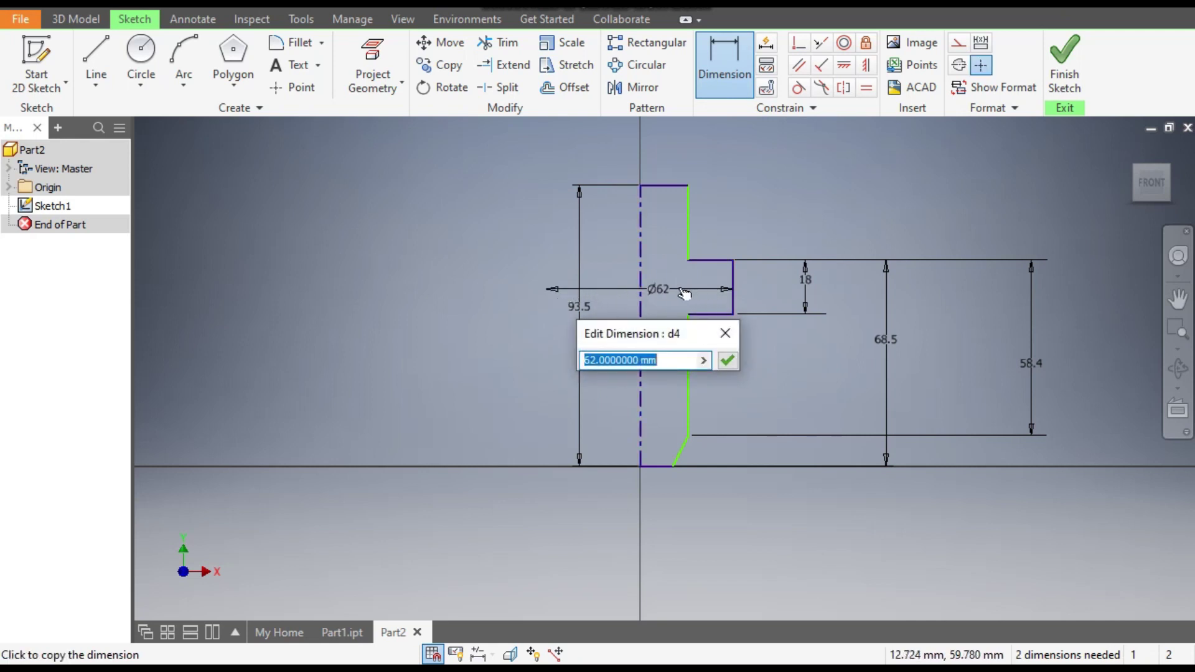
type("45")
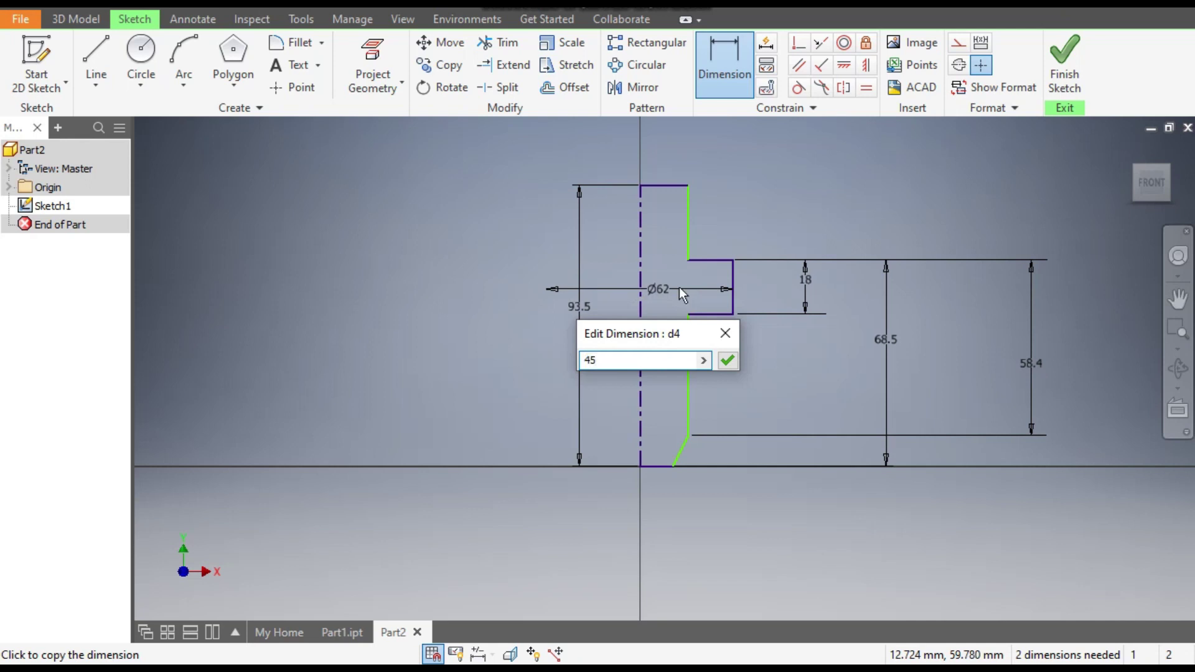
key("Return")
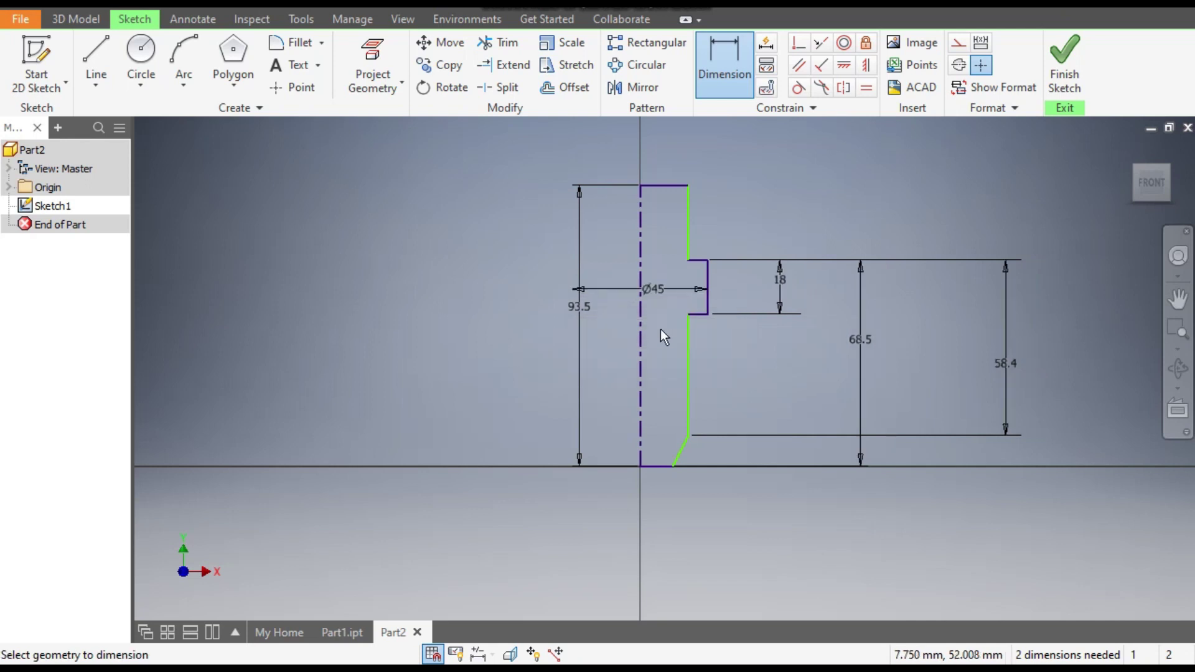
- Dimension the body's vertical edge below the flange from the centerline as a 30 mm diameter
left_click(688, 366)
left_click(641, 371)
left_click(668, 372)
type("30")
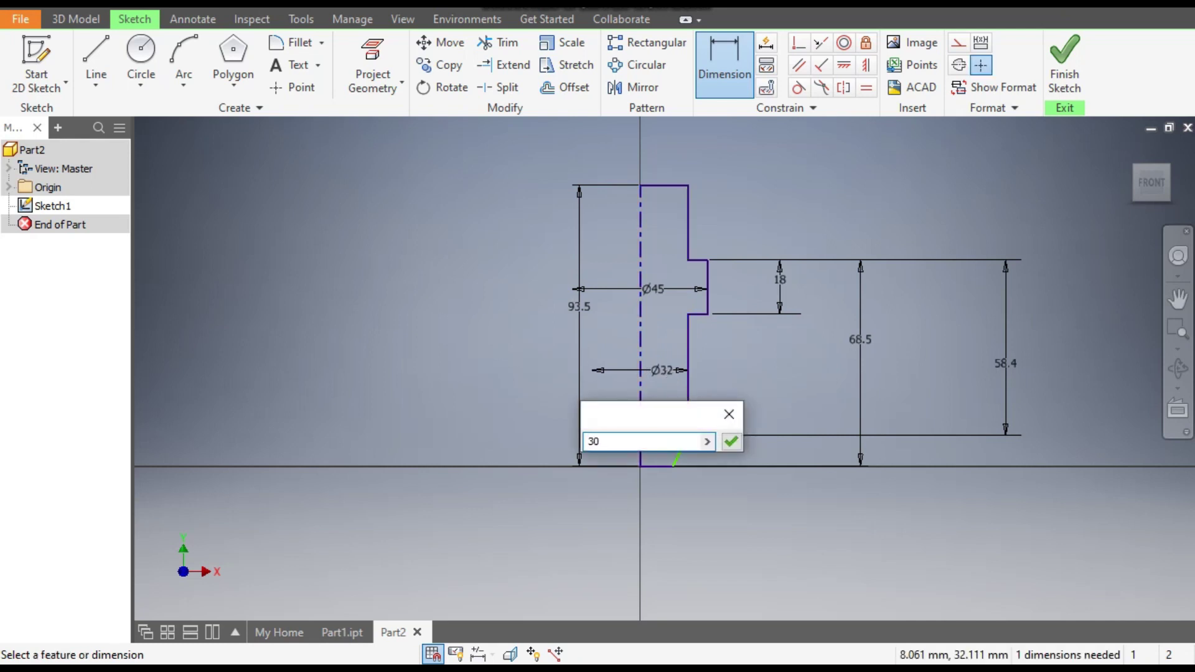
key("Return")
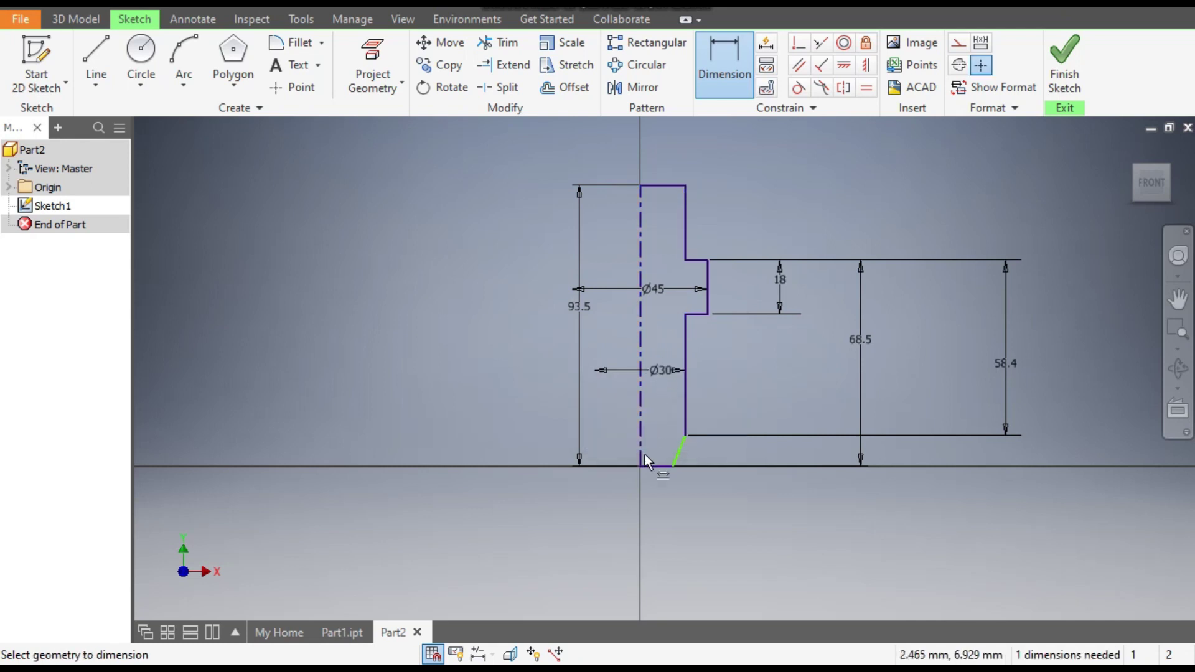
left_click(686, 436)
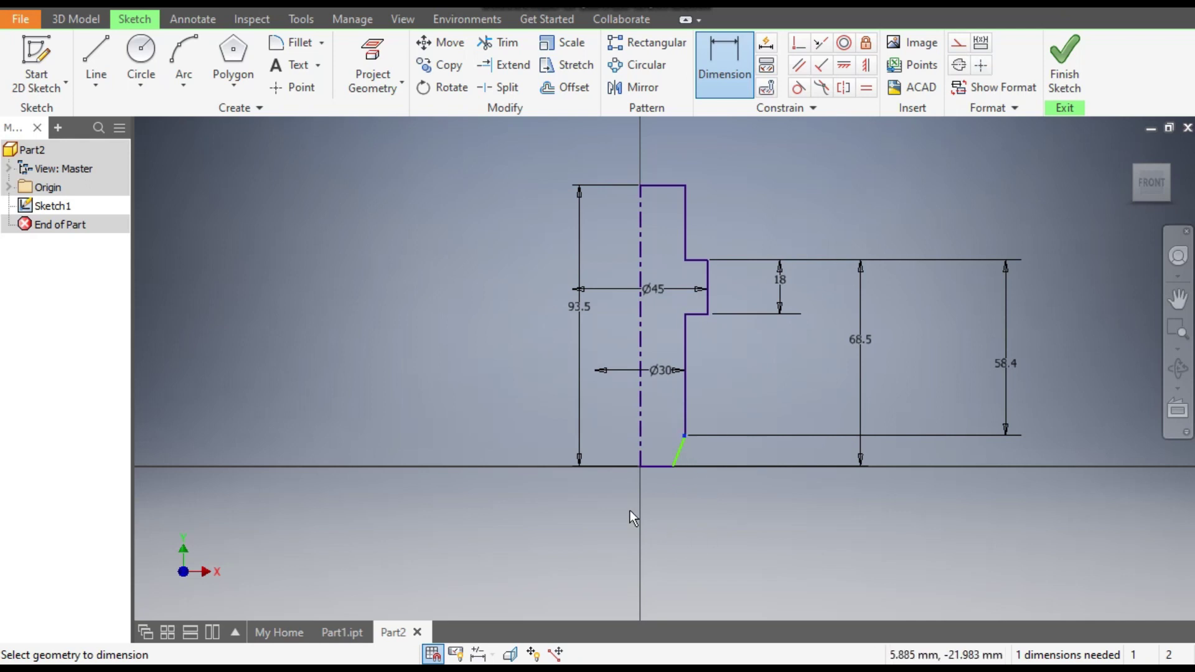
left_click(641, 455)
left_click(618, 442)
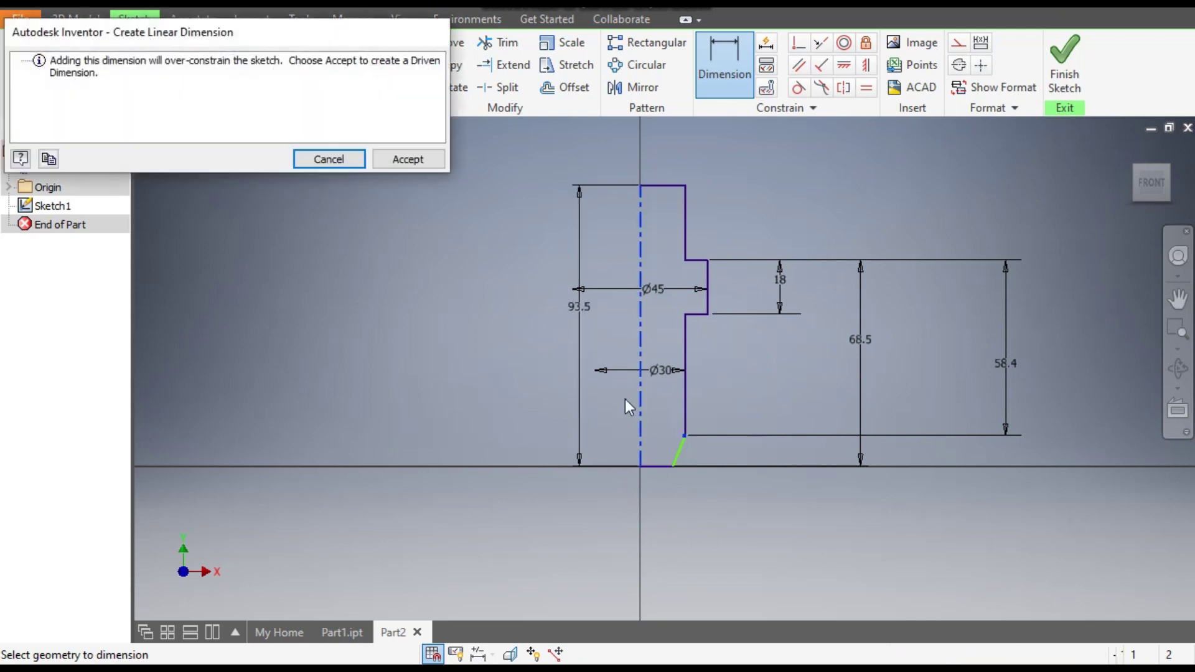
left_click(329, 159)
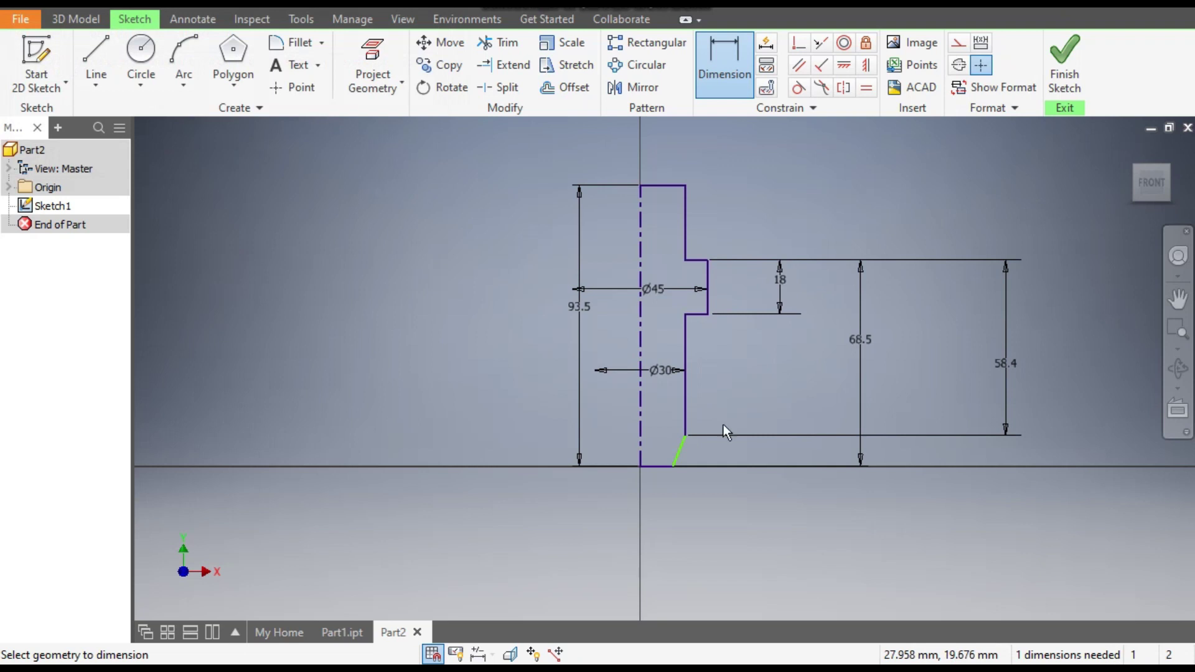
- Dimension the lower endpoint of the tapered edge from the centerline as a 15.5 mm diameter
left_click(671, 483)
left_click(641, 453)
left_click(657, 490)
type("15.5")
key("Return")
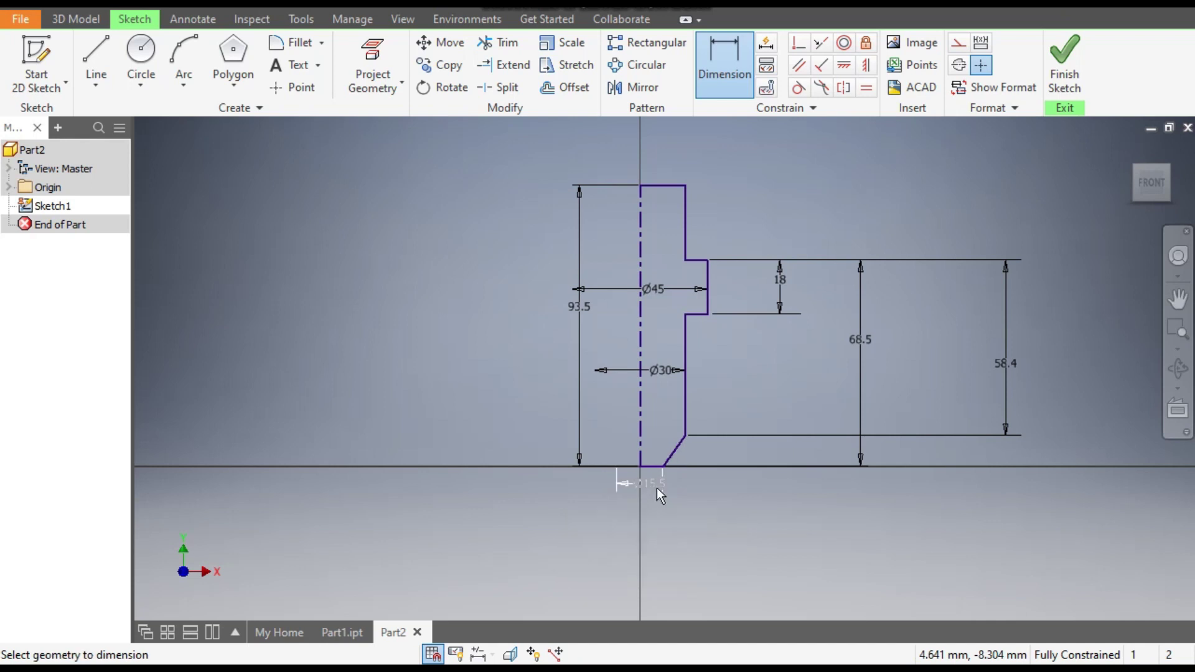
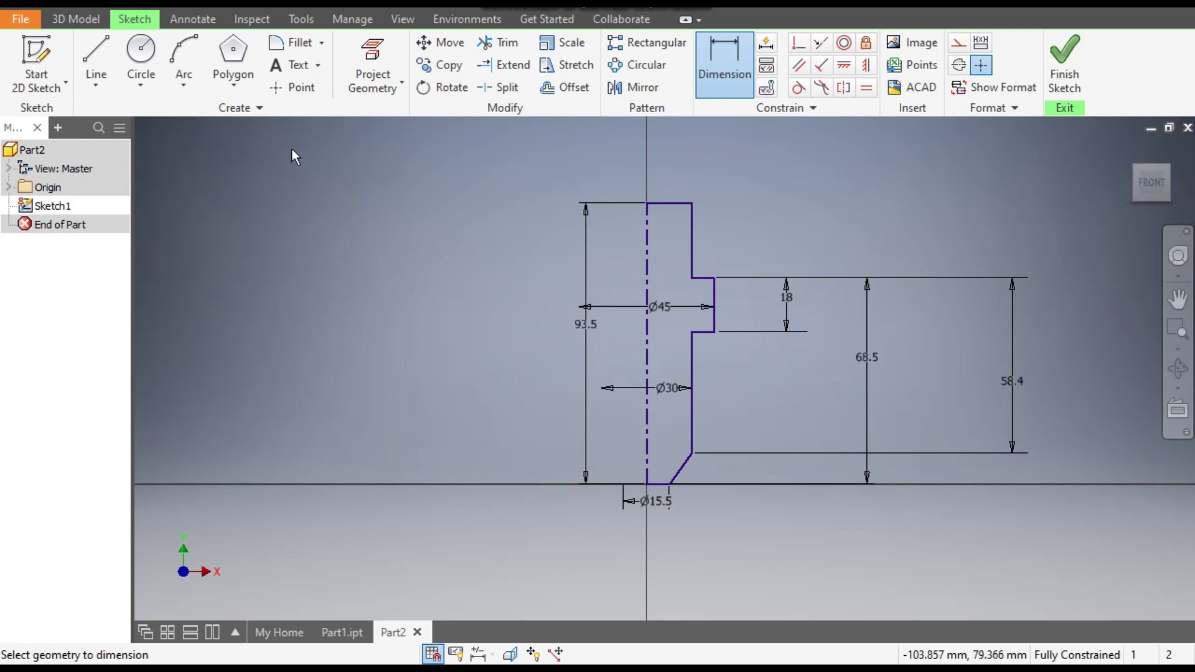
- Revolve the closed half-profile a full turn around the centerline into a solid body
left_click(78, 20)
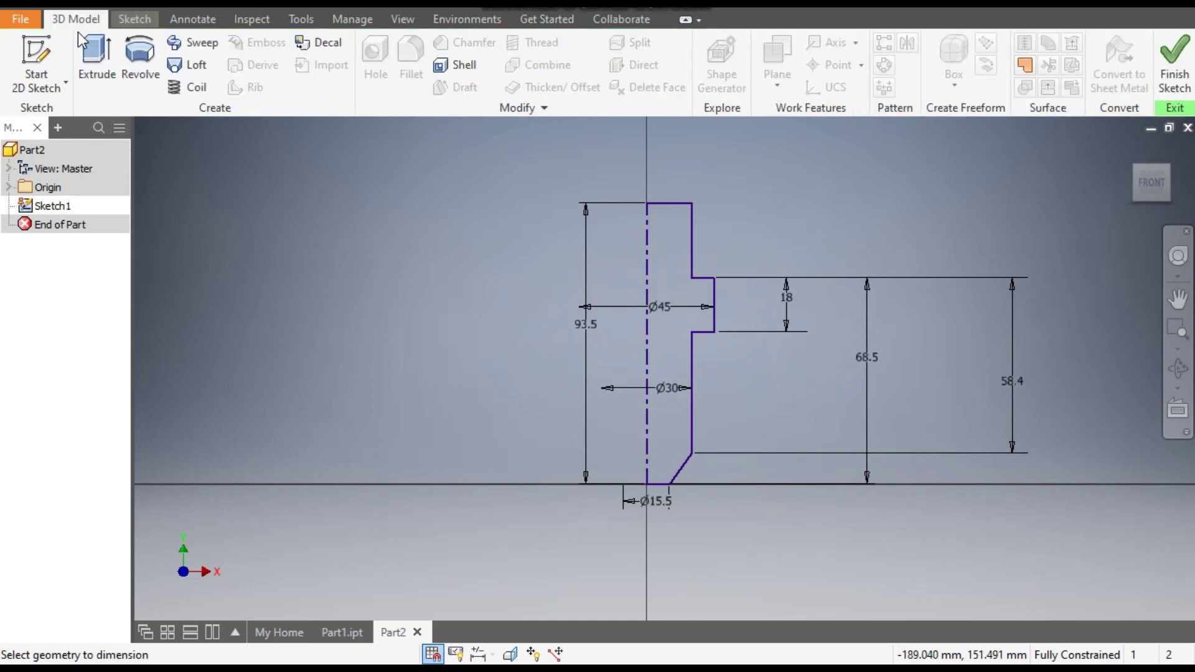
left_click(141, 50)
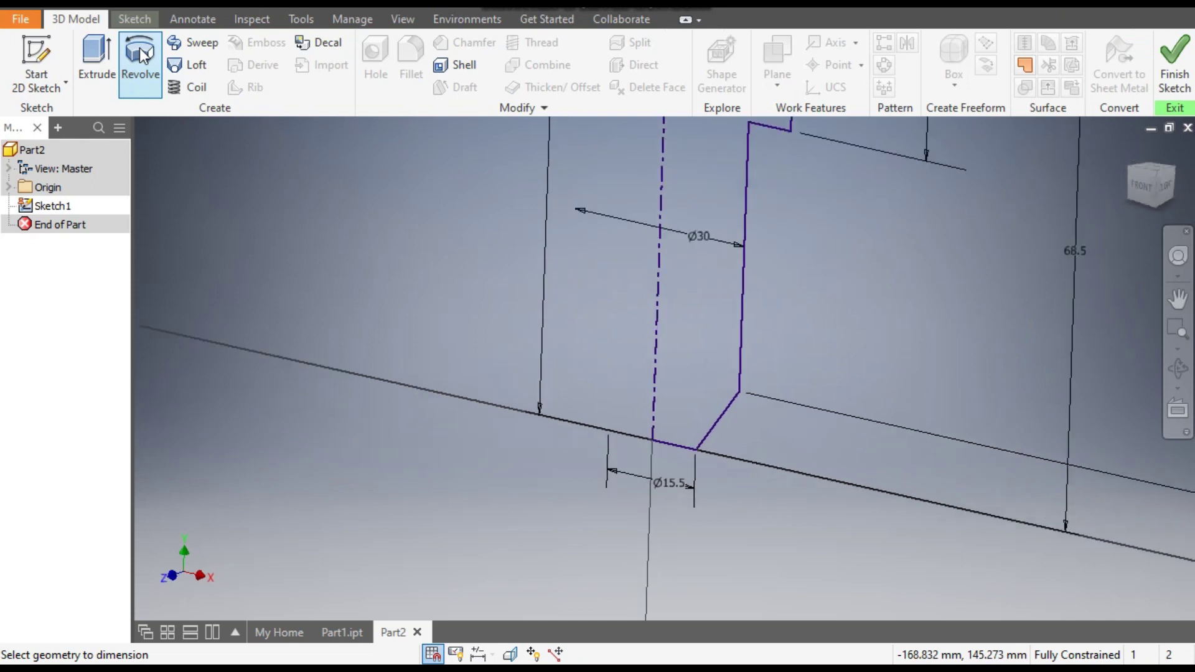
middle_click_drag(649, 349, 650, 398)
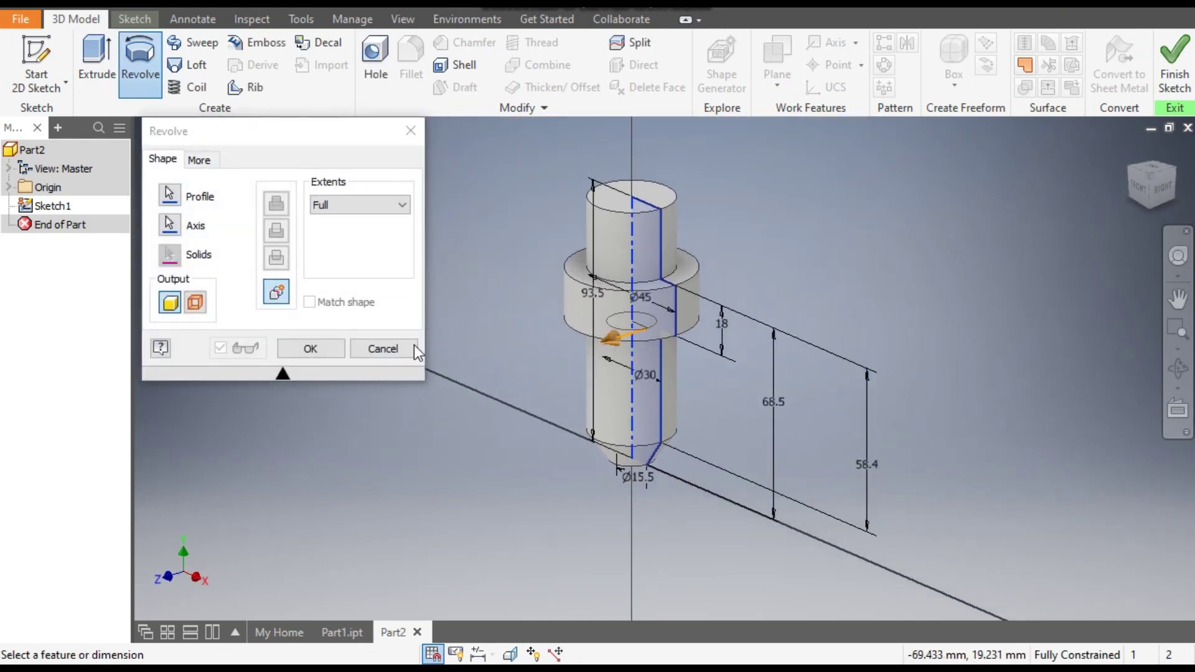
left_click(315, 348)
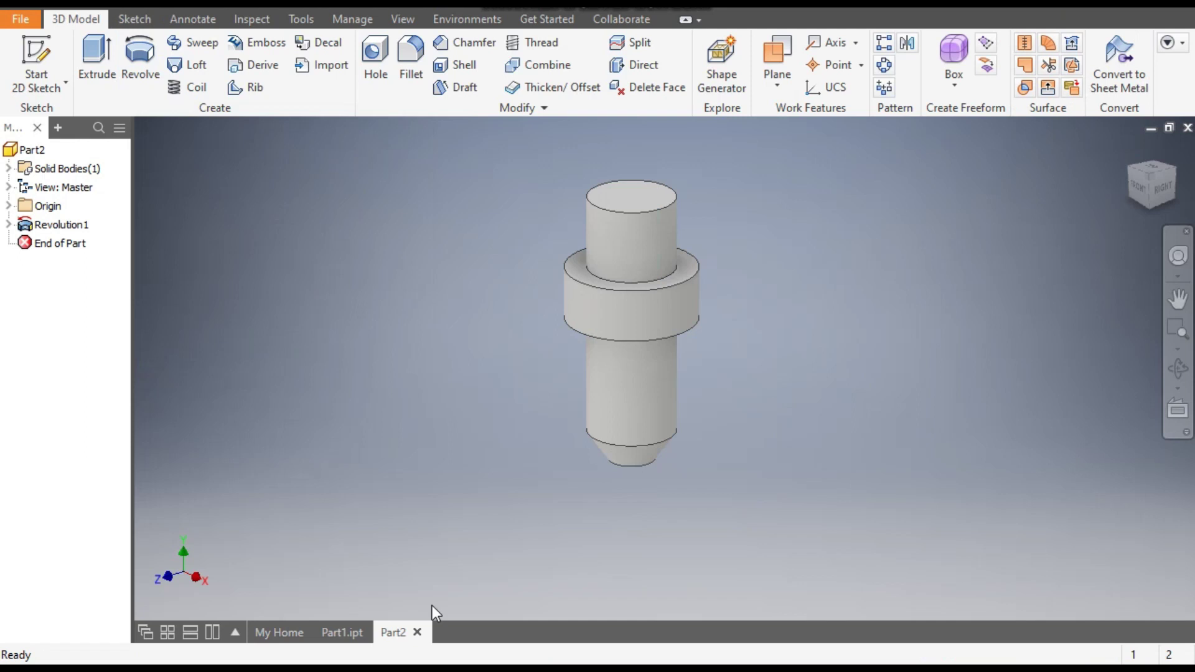
- Create a work plane offset -28 mm from the flange's upper face
left_click(336, 630)
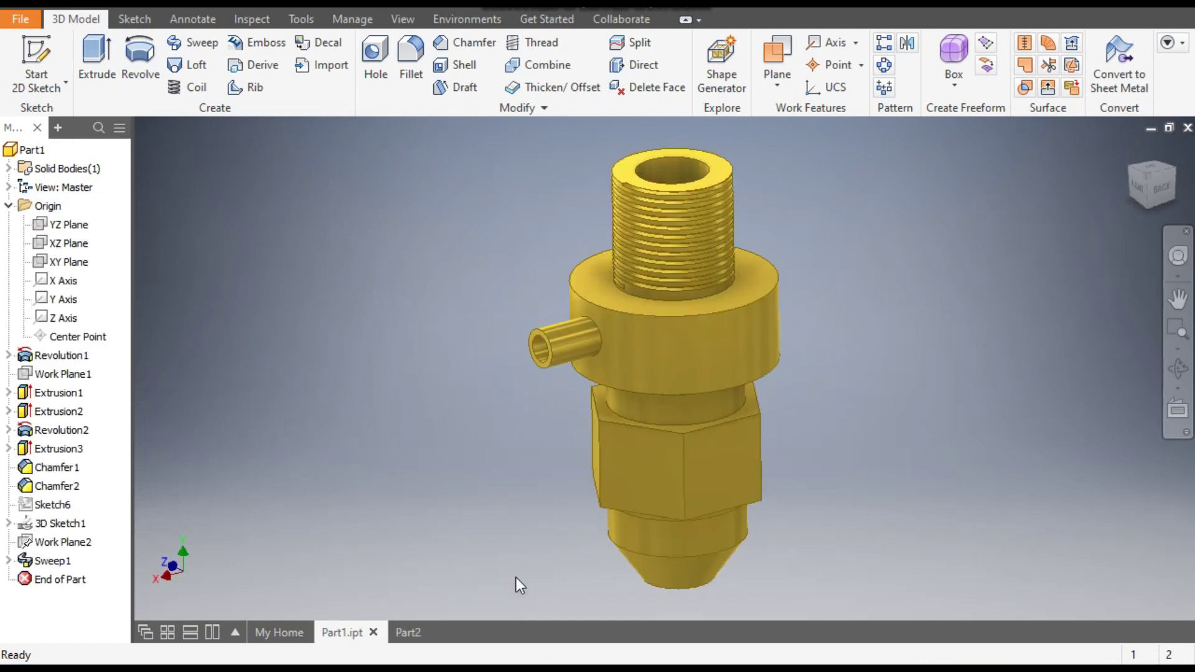
left_click(409, 632)
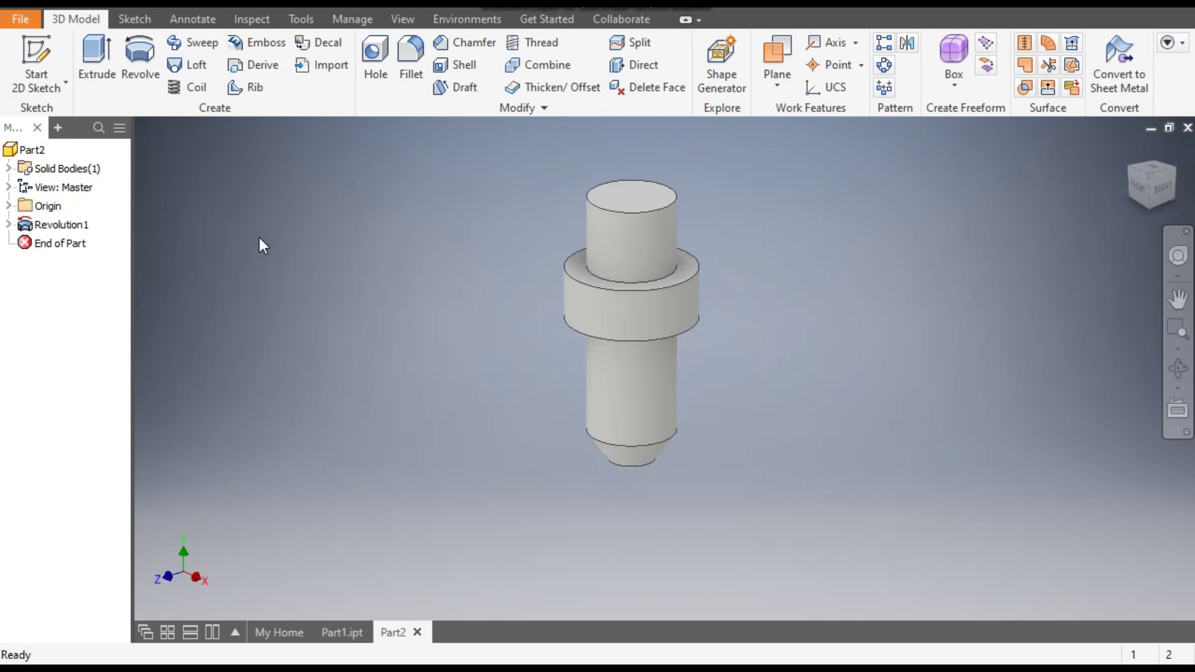
left_click(786, 88)
left_click(828, 160)
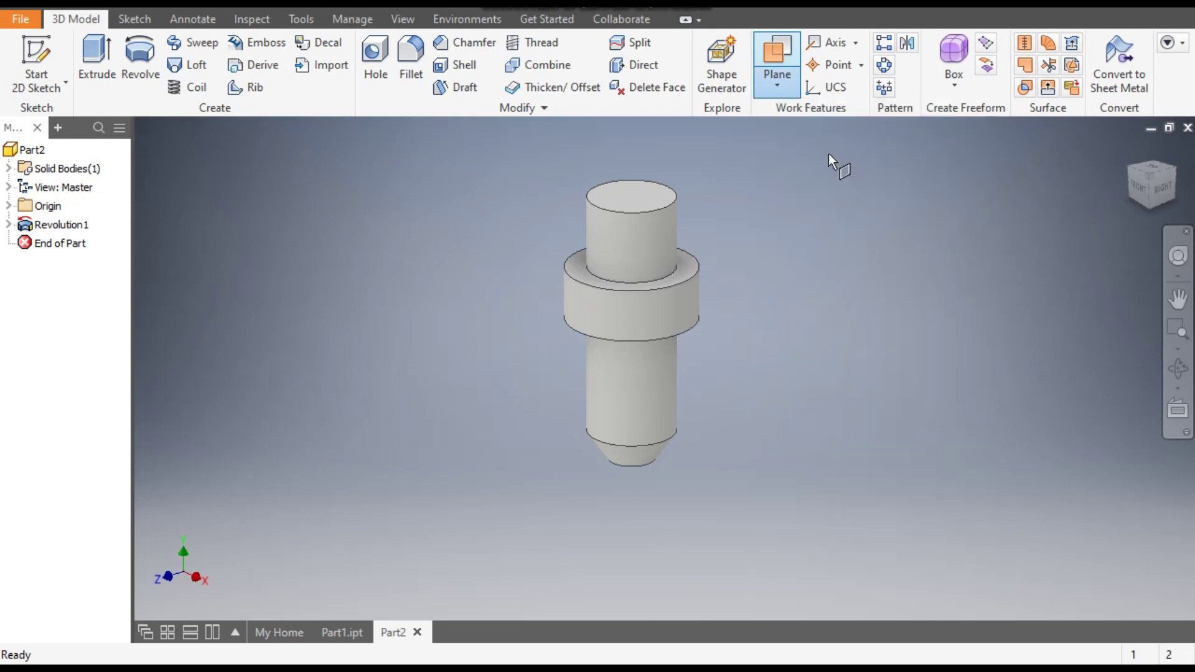
left_click(693, 259)
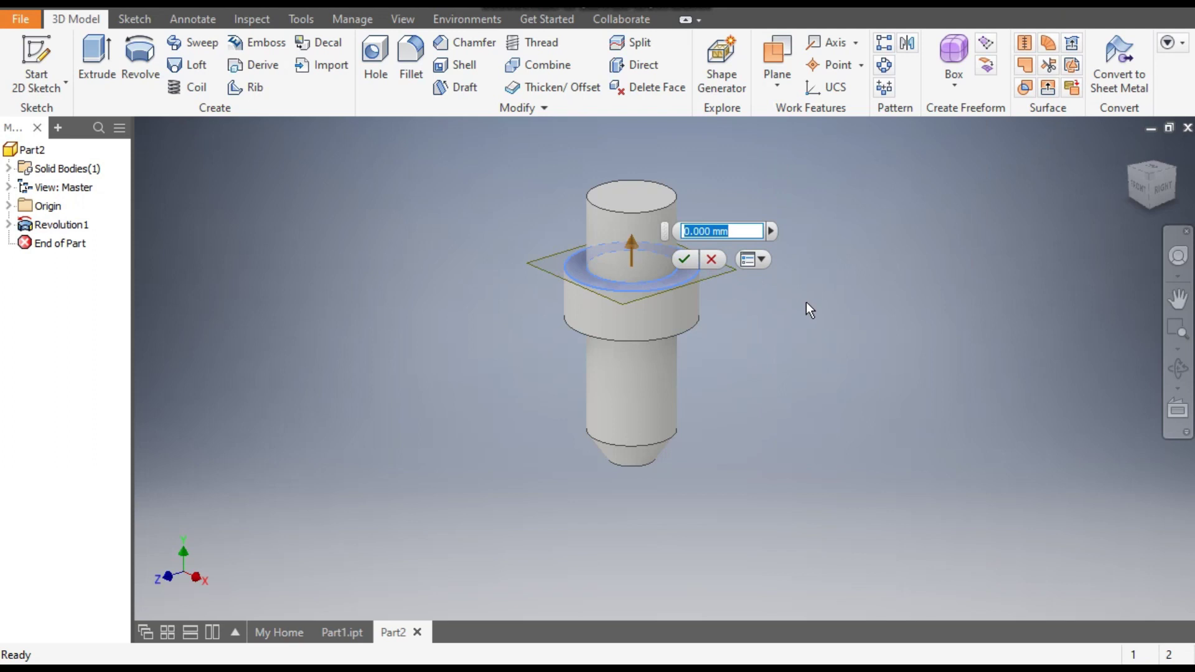
type("-28")
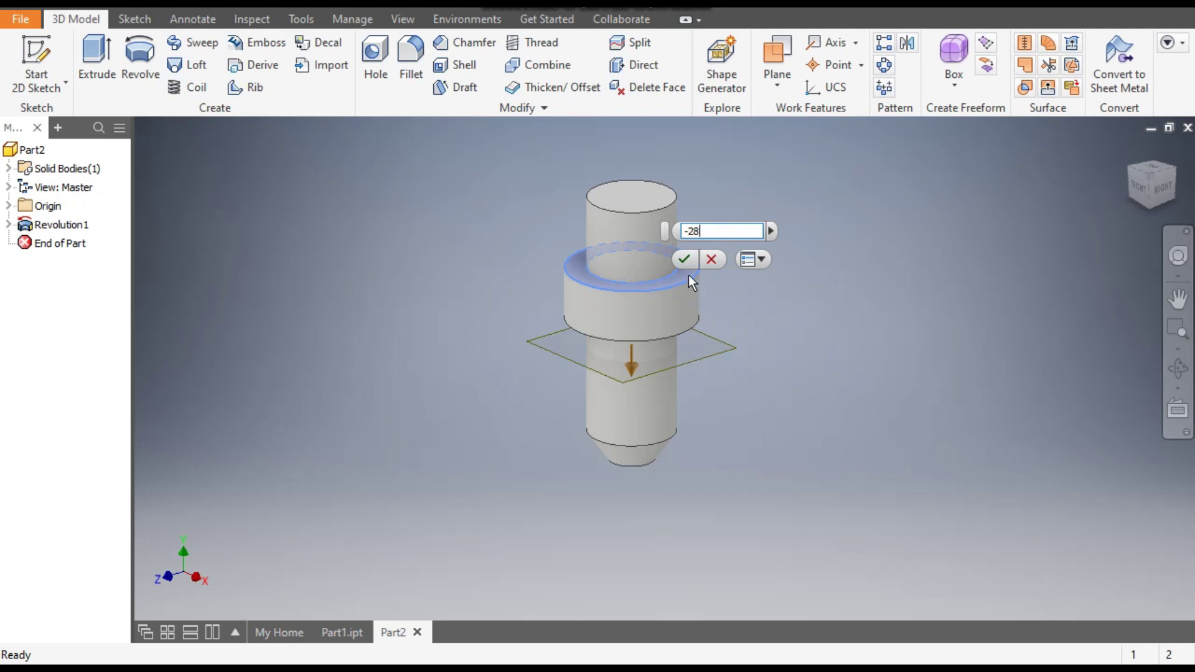
left_click(684, 259)
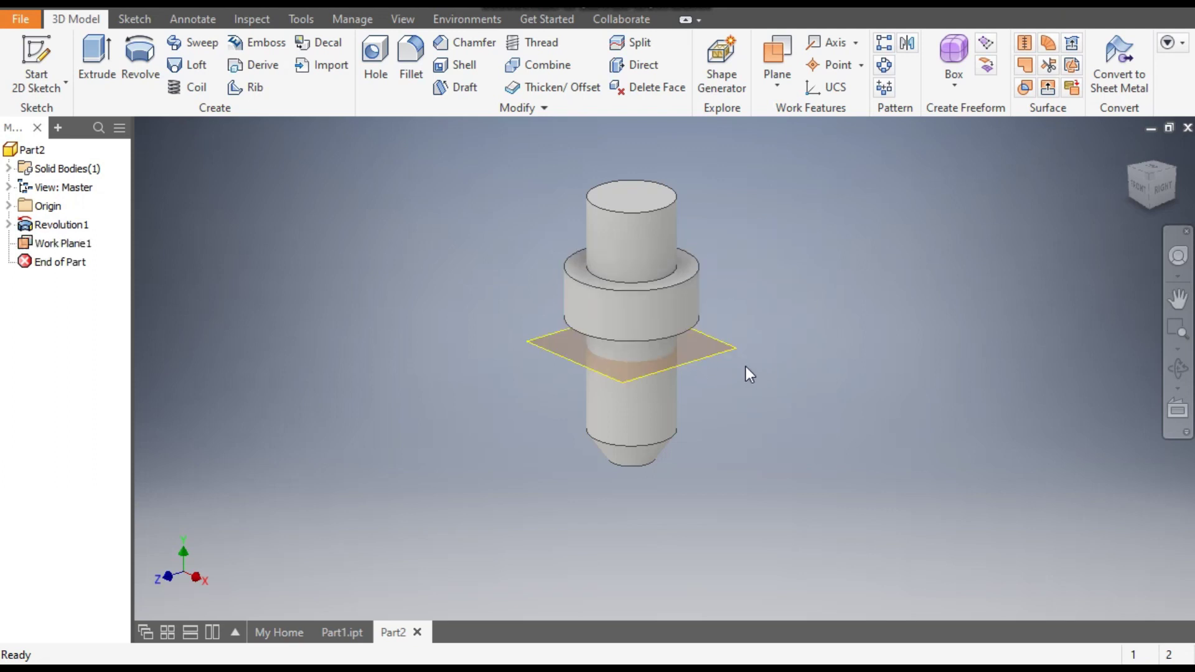
- Start a sketch on the new work plane and draw a six-sided polygon centred on the origin with sides about 31 mm long
left_click(716, 352)
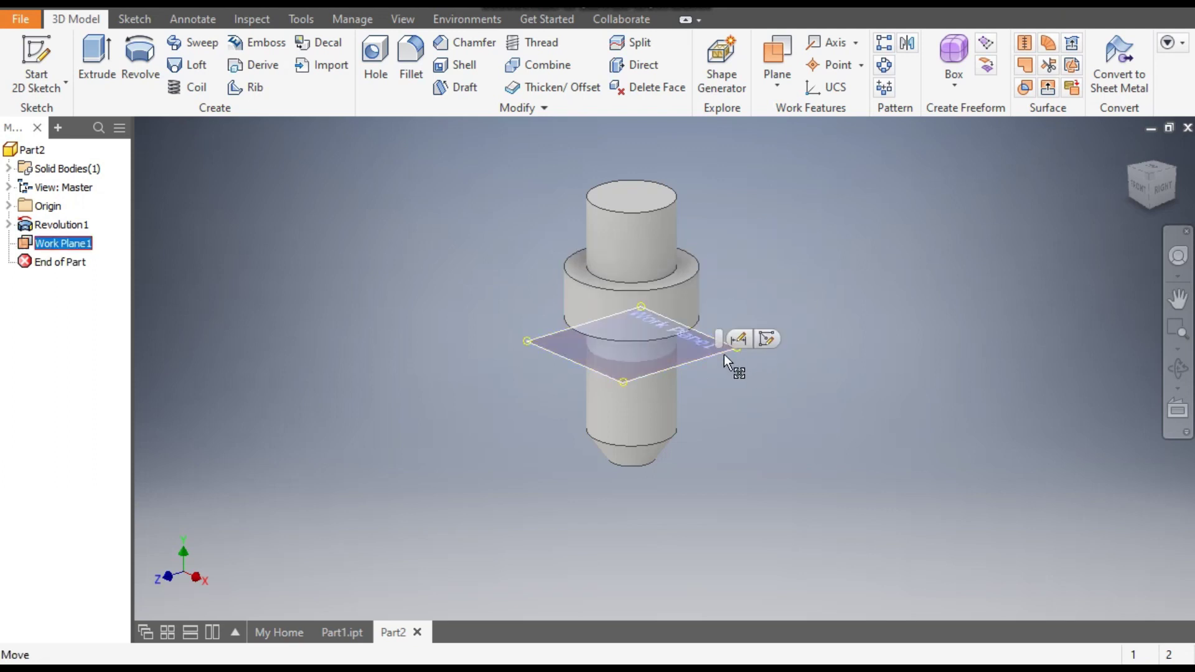
left_click(767, 340)
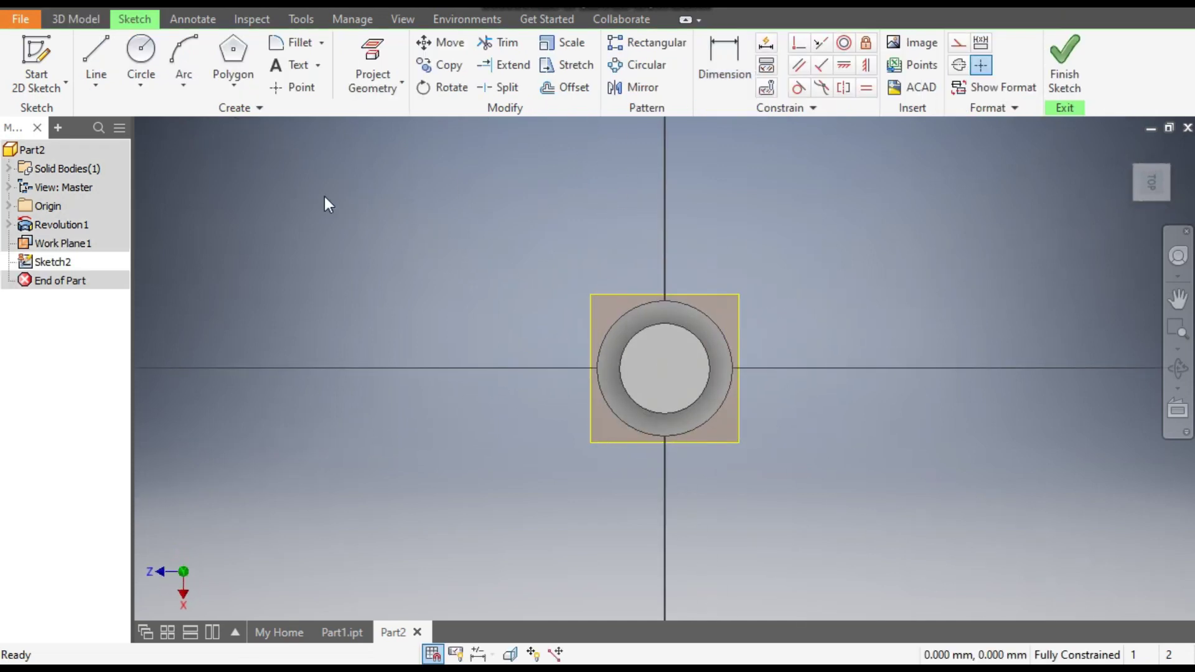
left_click(234, 74)
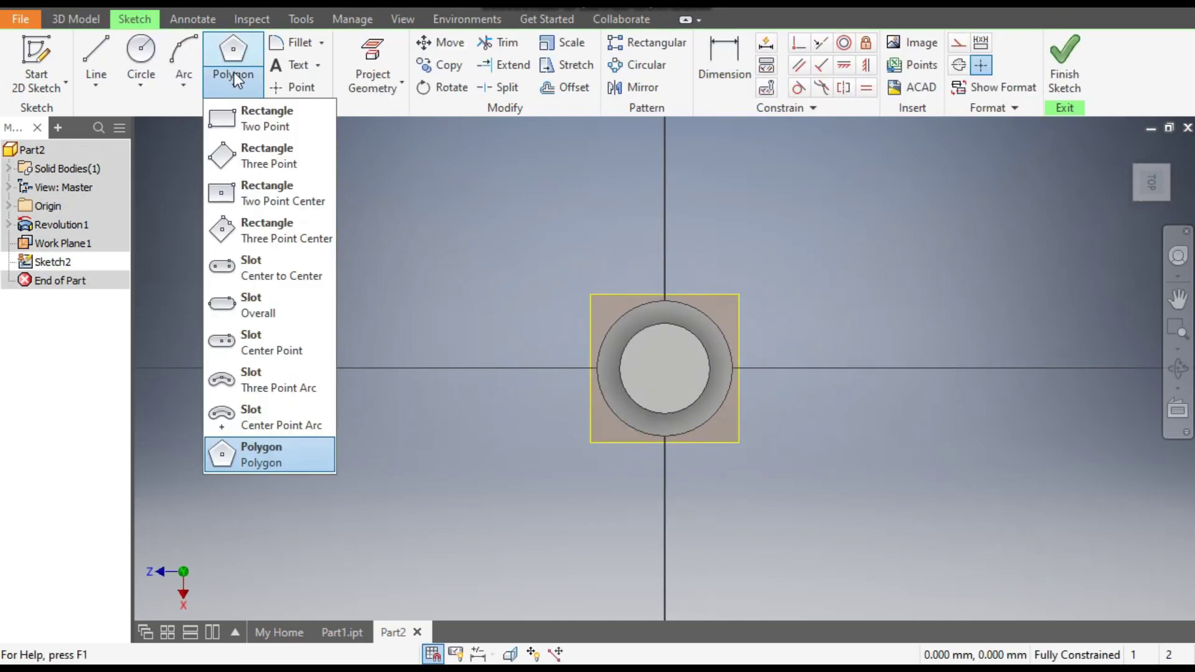
left_click(266, 452)
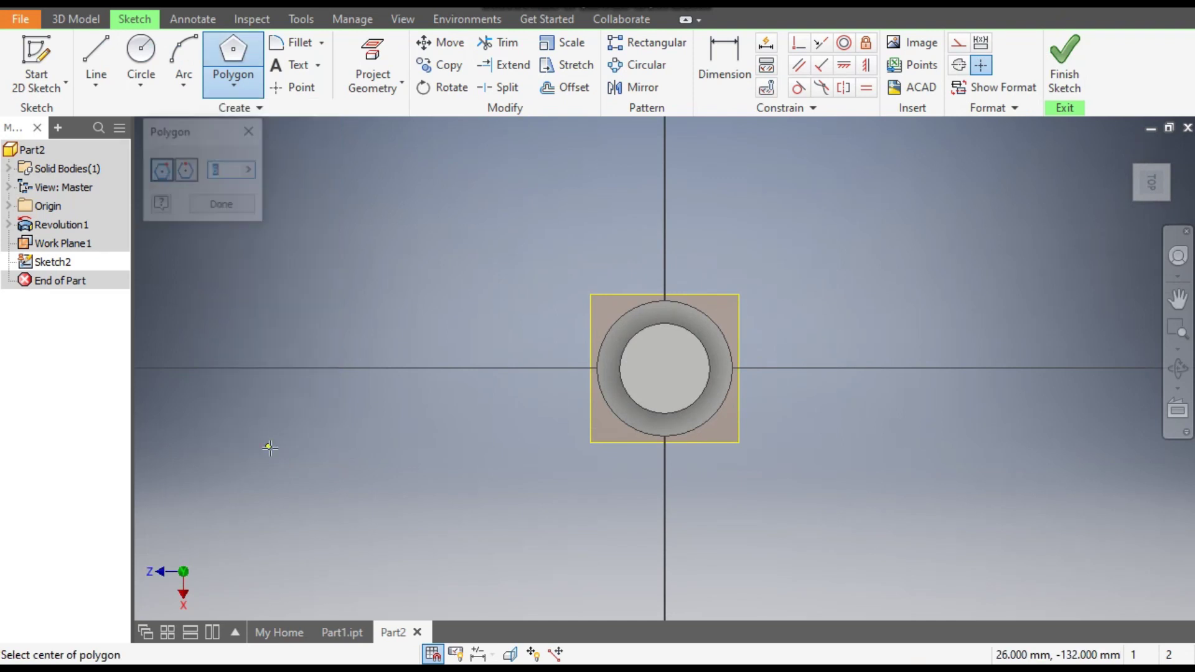
type("6")
left_click(665, 368)
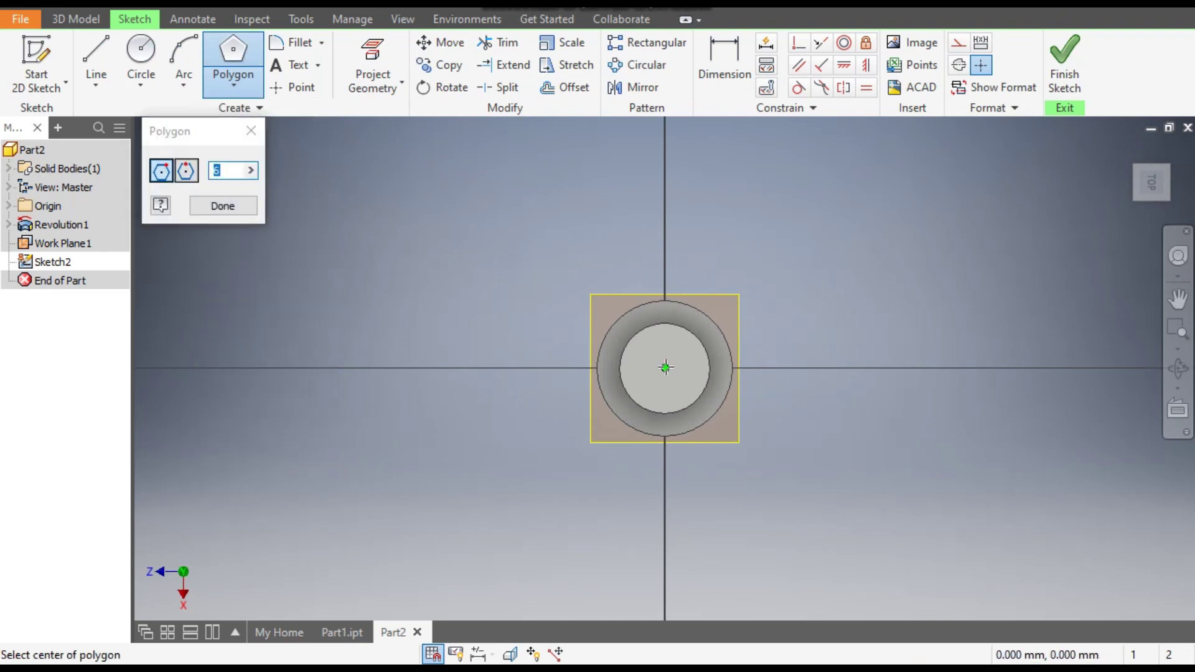
left_click(758, 368)
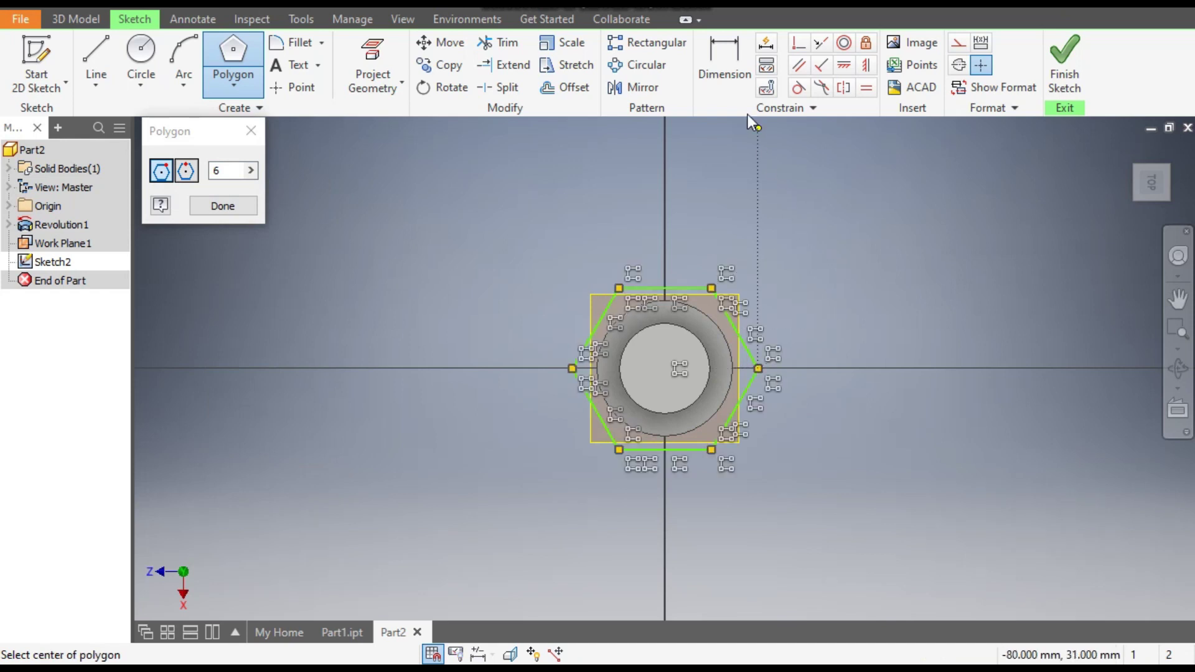
- Dimension the distance between two opposite sides of the hexagon as 34.75 mm
left_click(726, 61)
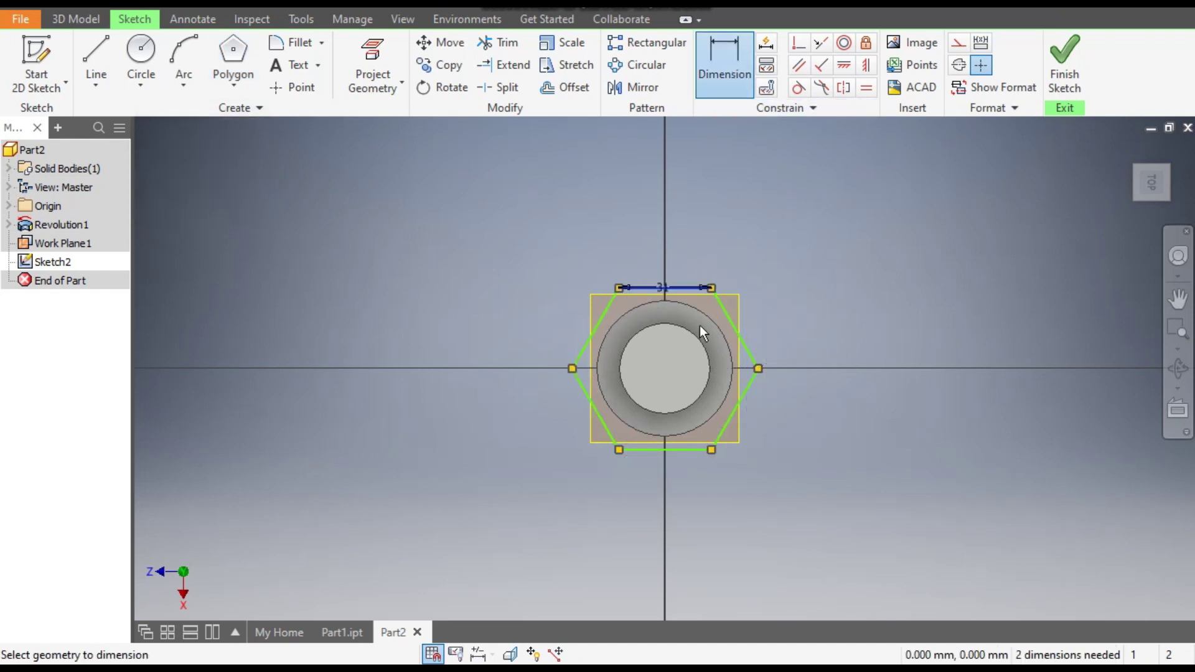
left_click(685, 450)
left_click(830, 372)
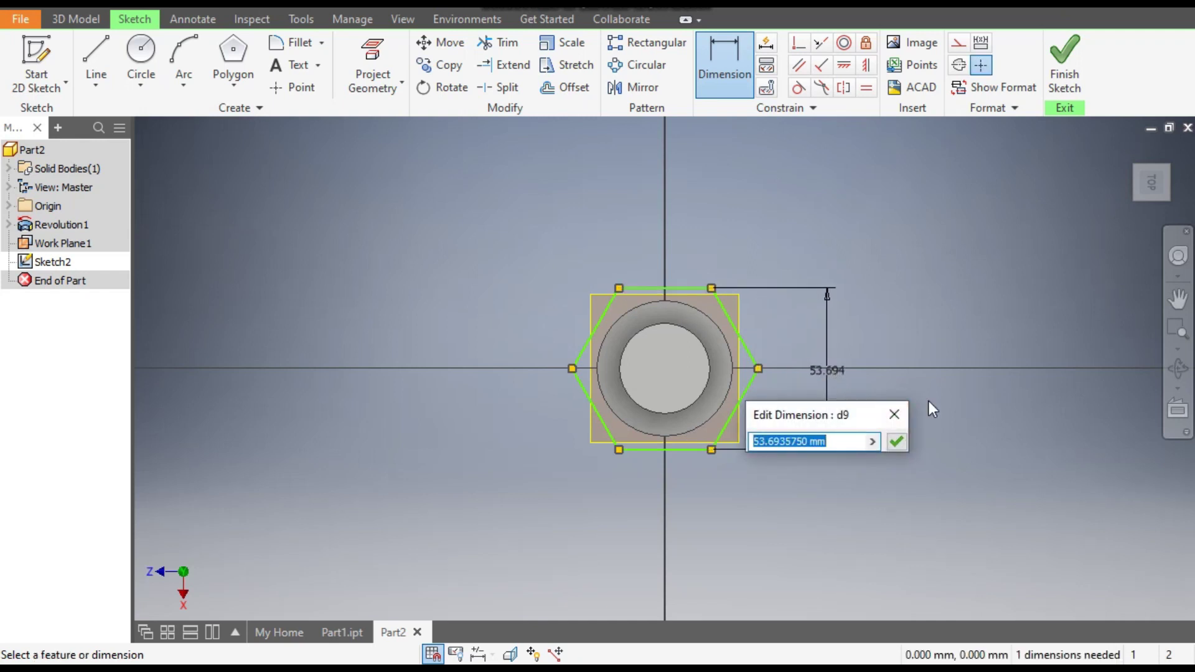
type("34.75")
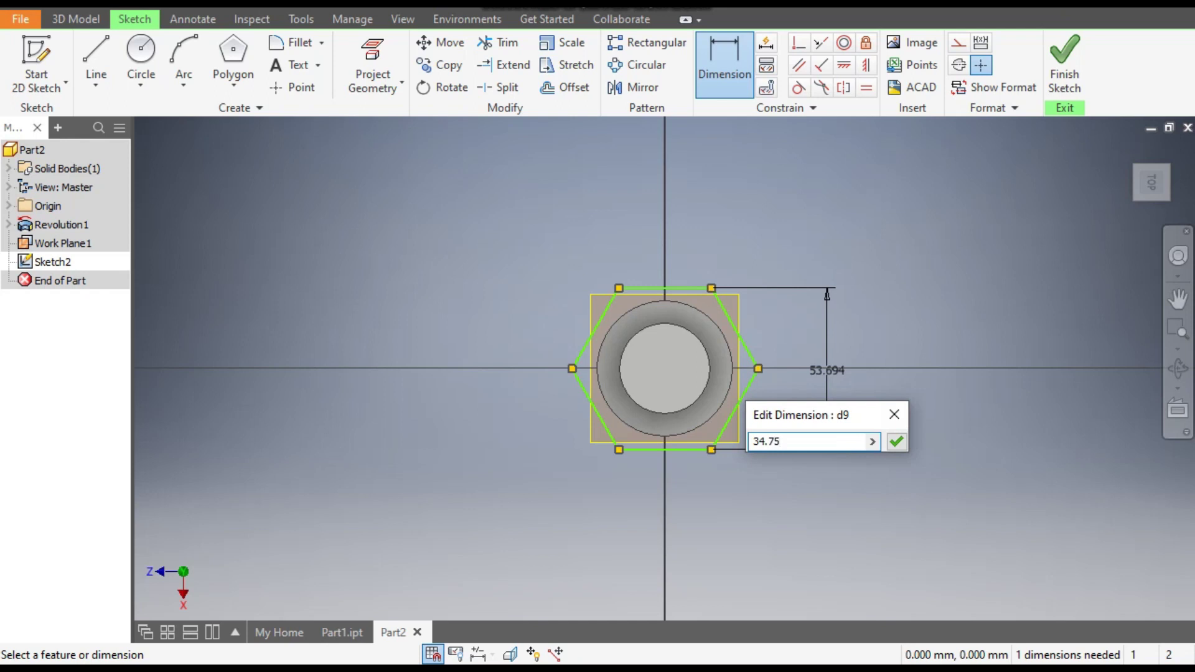
key("Return")
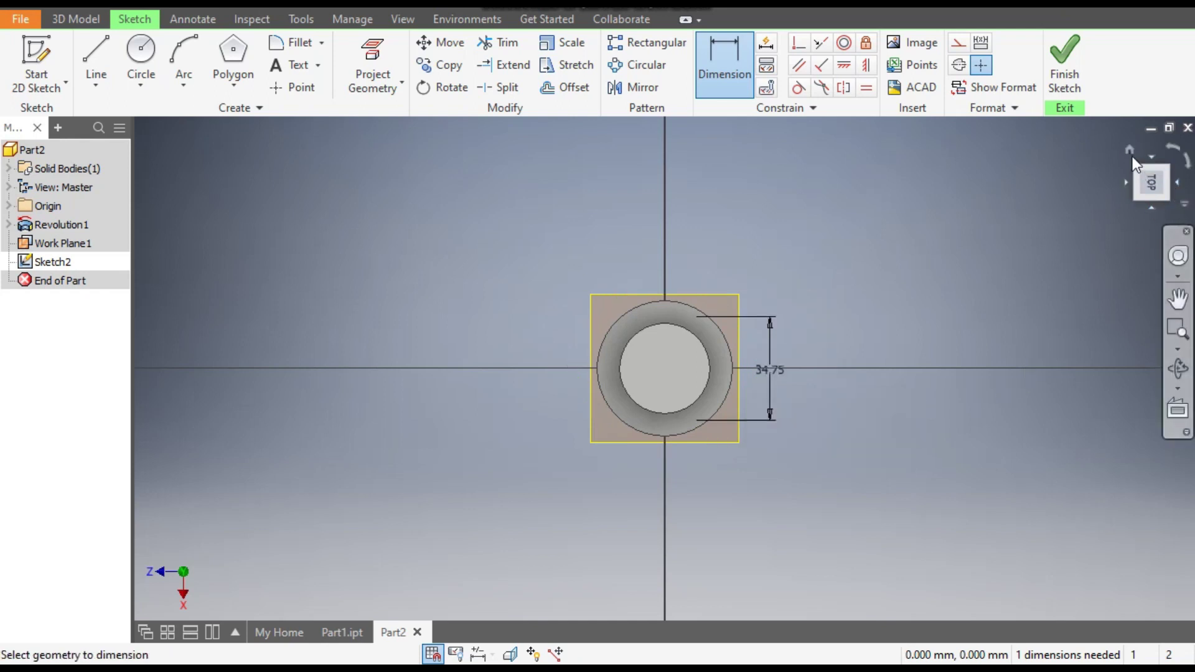
- Apply a vertical constraint between a corner of the hexagon and the sketch's centre point
left_click(1131, 153)
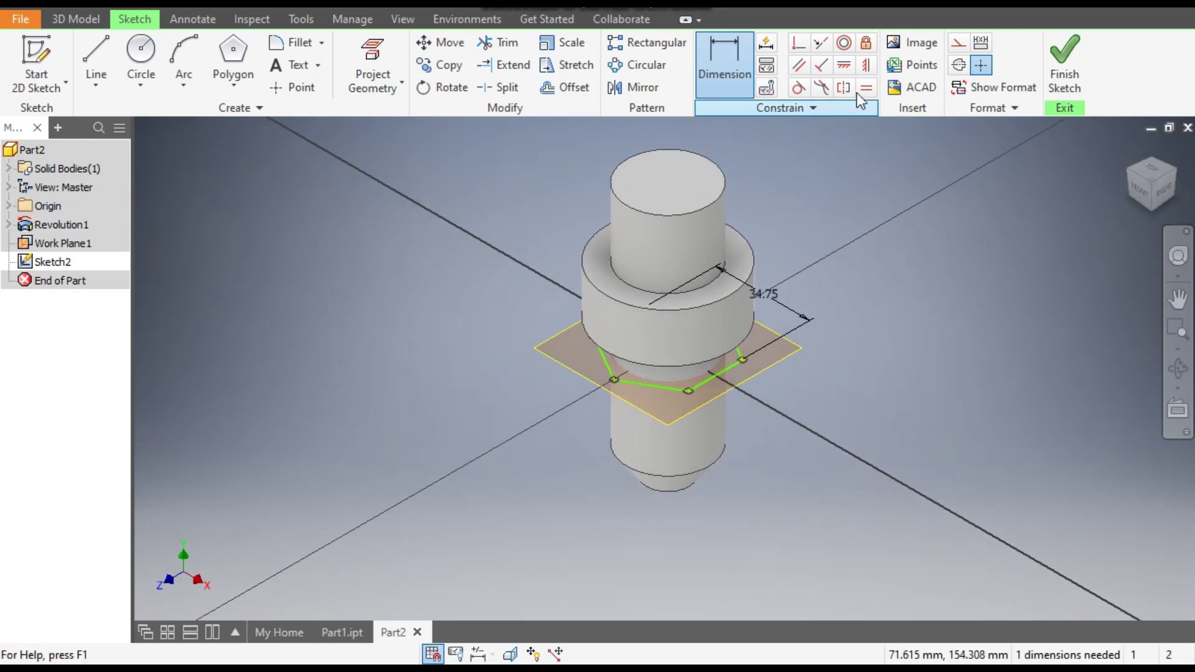
left_click(844, 67)
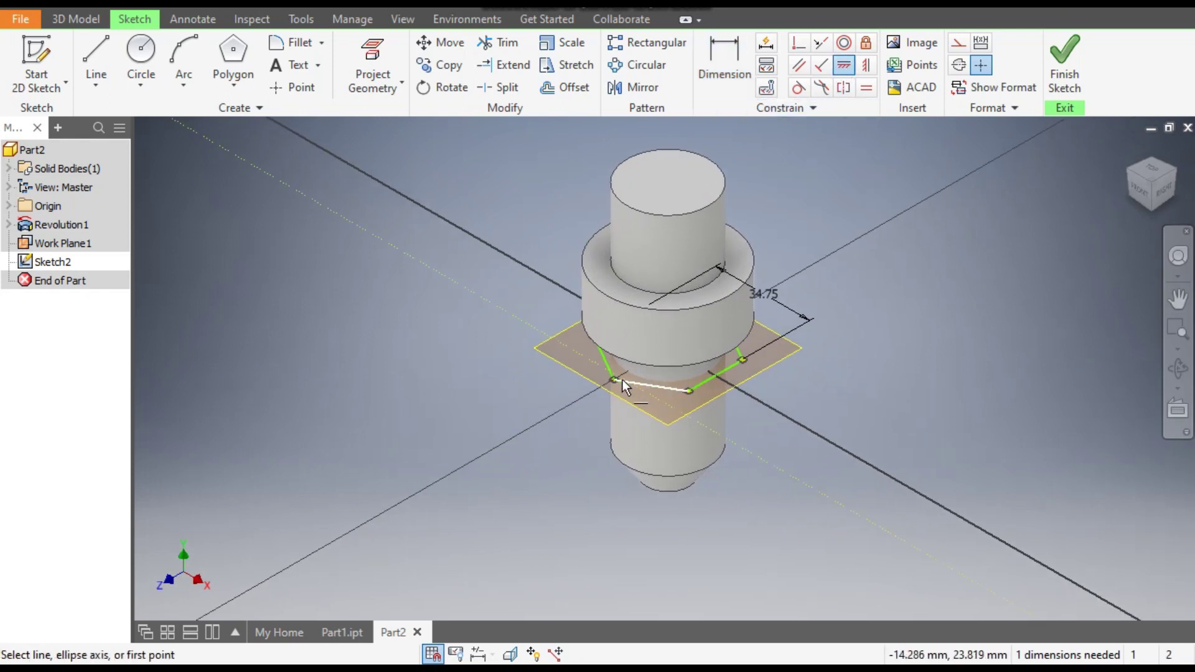
left_click(865, 65)
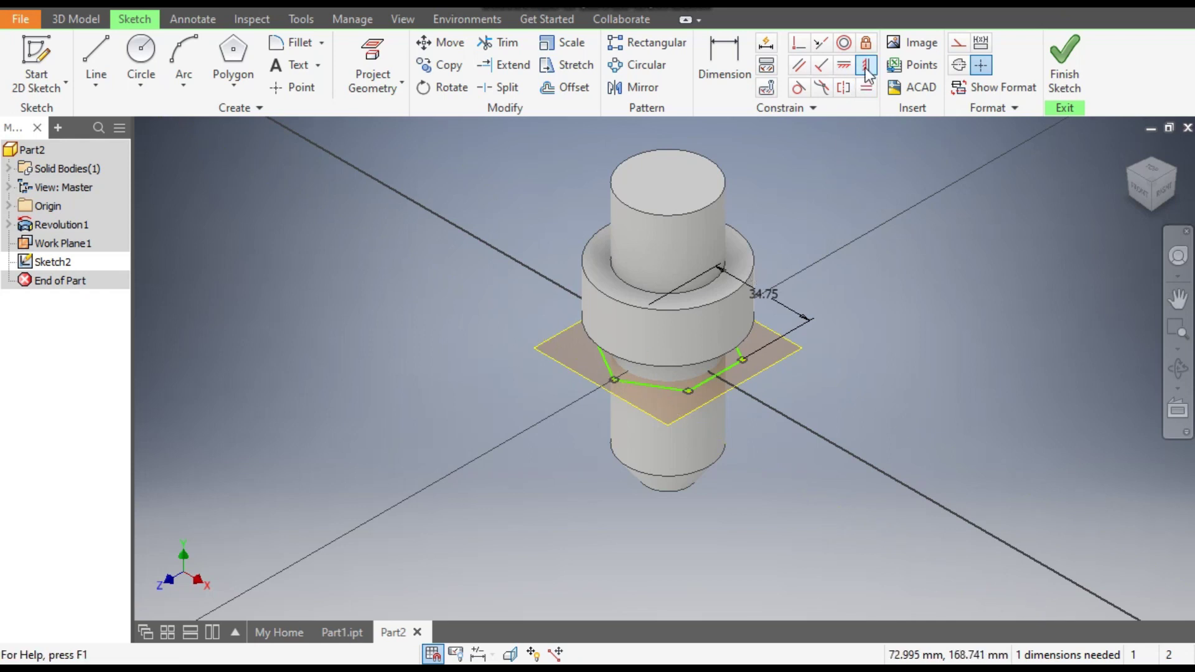
left_click(614, 381)
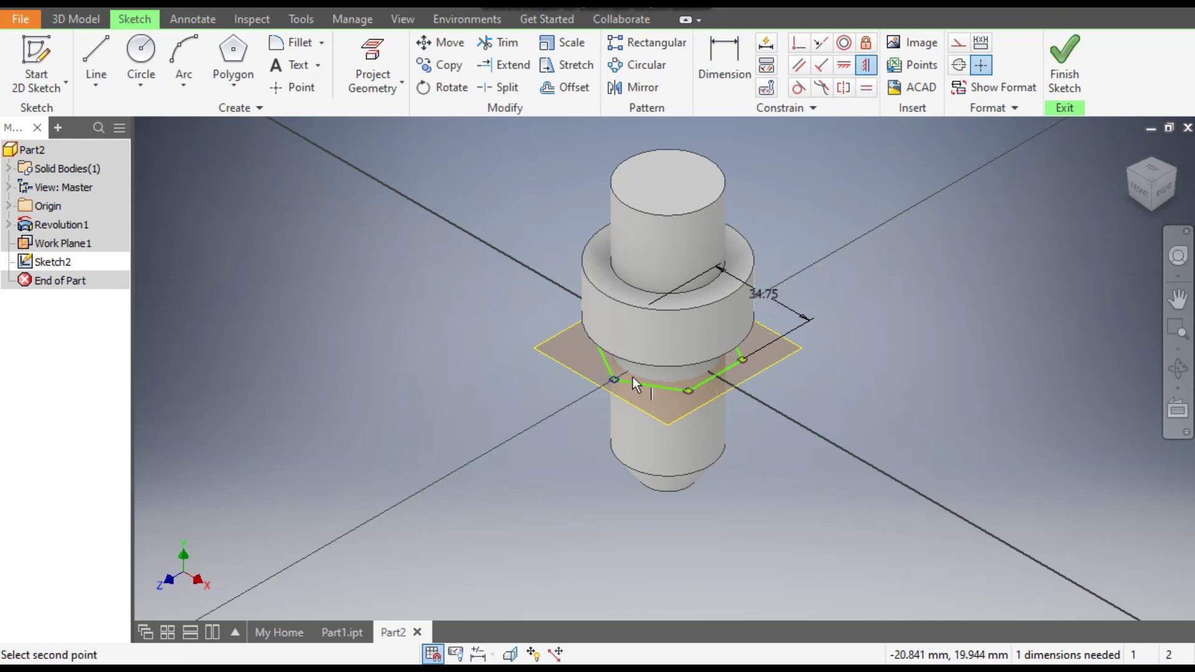
left_click(667, 348)
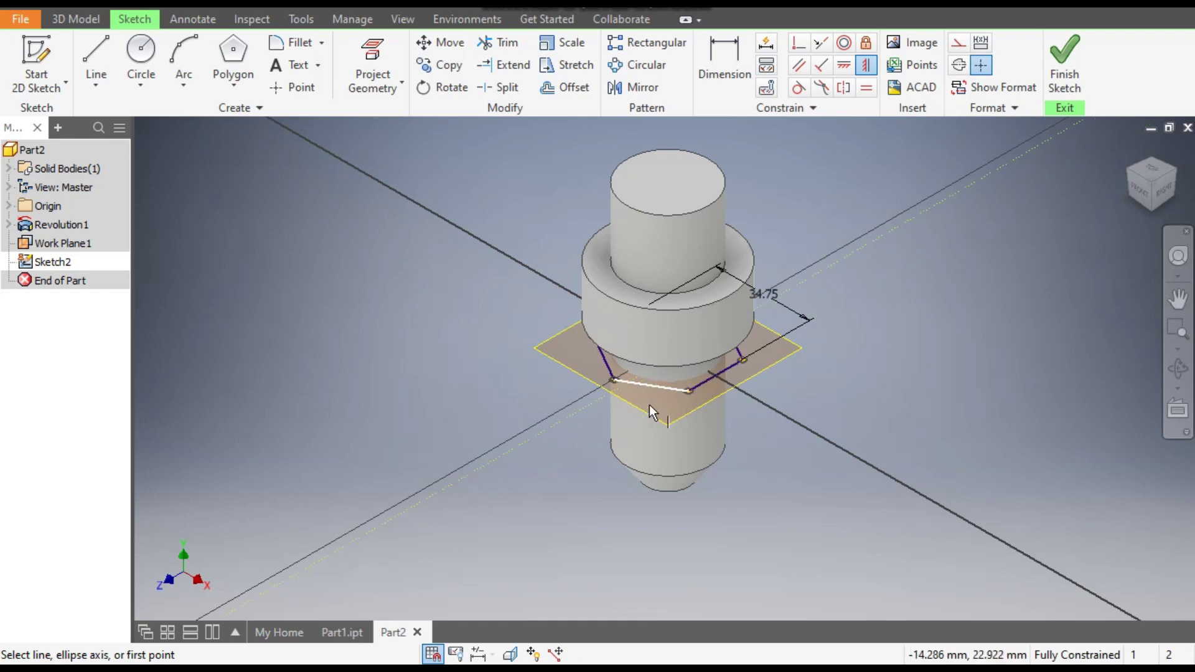
- Extrude the hexagon sketch 20 mm downward from the work plane, joined to the body
scroll(652, 413, "down", 3)
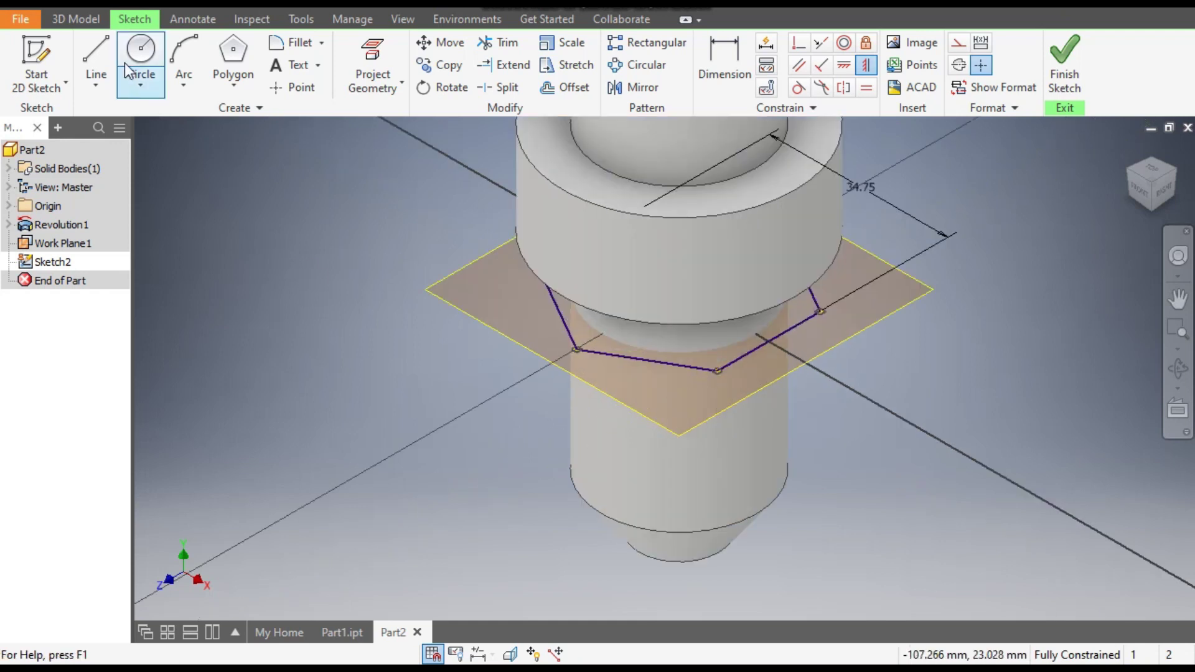
left_click(83, 20)
left_click(95, 49)
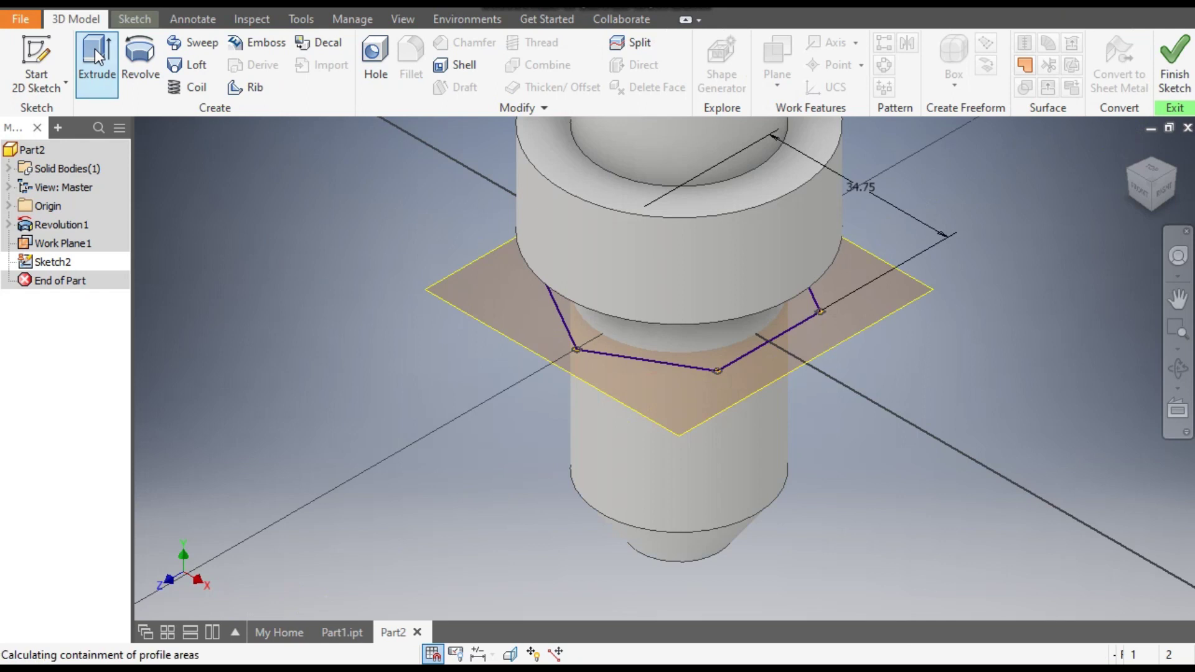
scroll(772, 309, "up", 2)
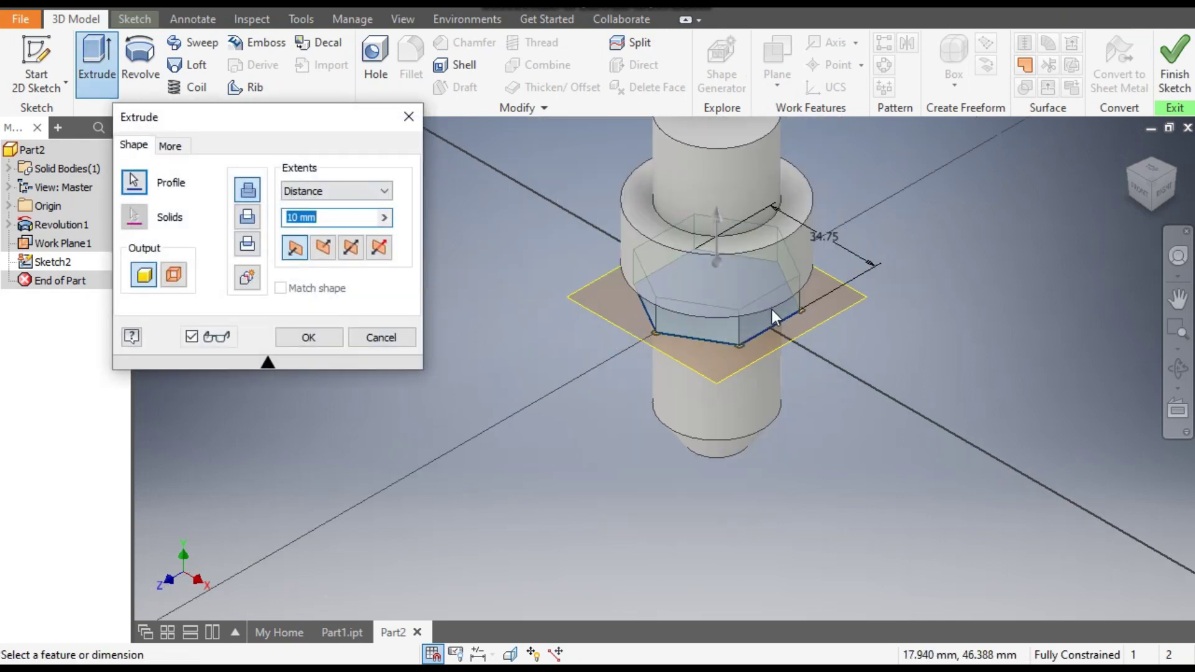
left_click(1140, 192)
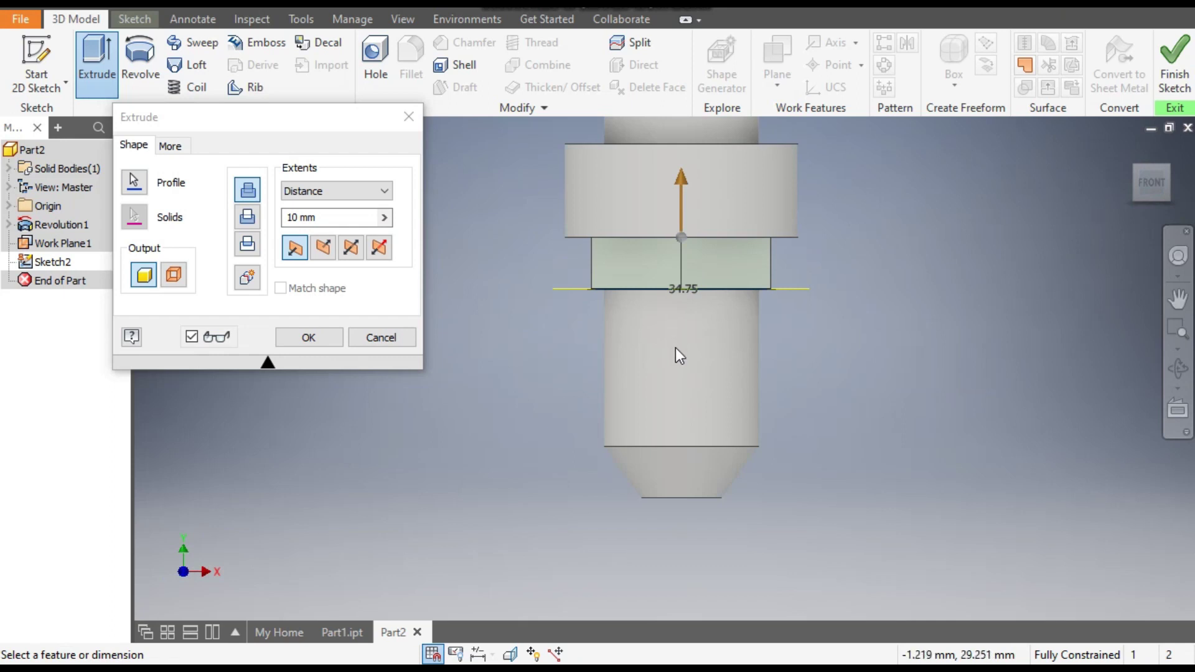
left_click(323, 249)
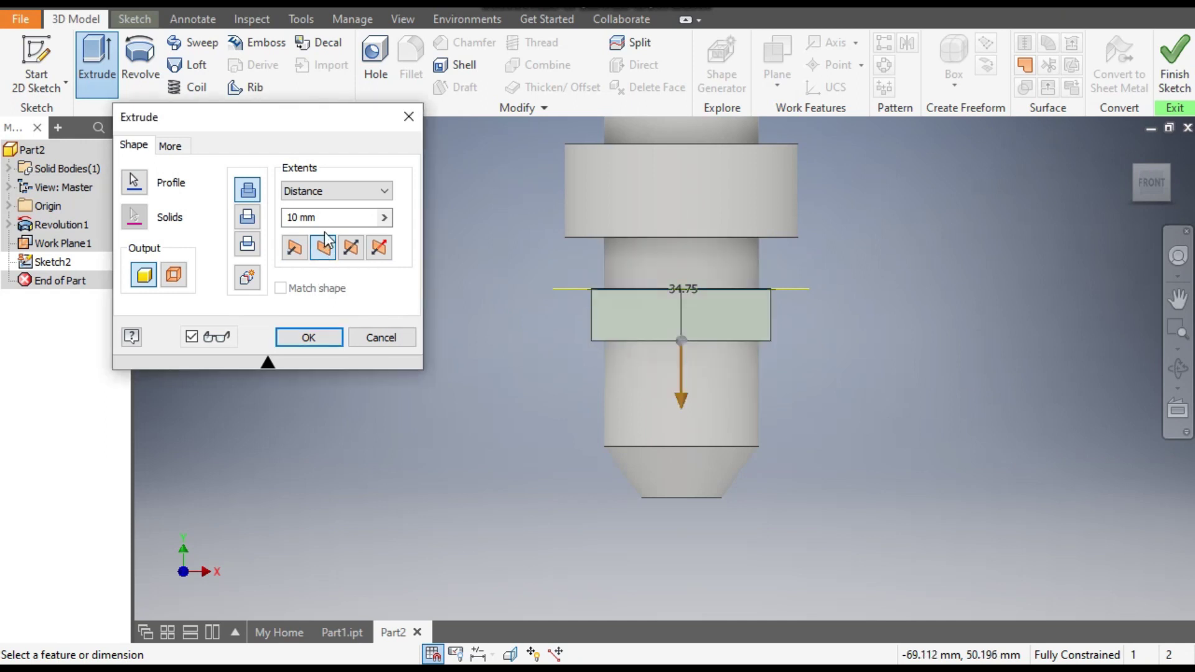
triple_click(298, 219)
type("20")
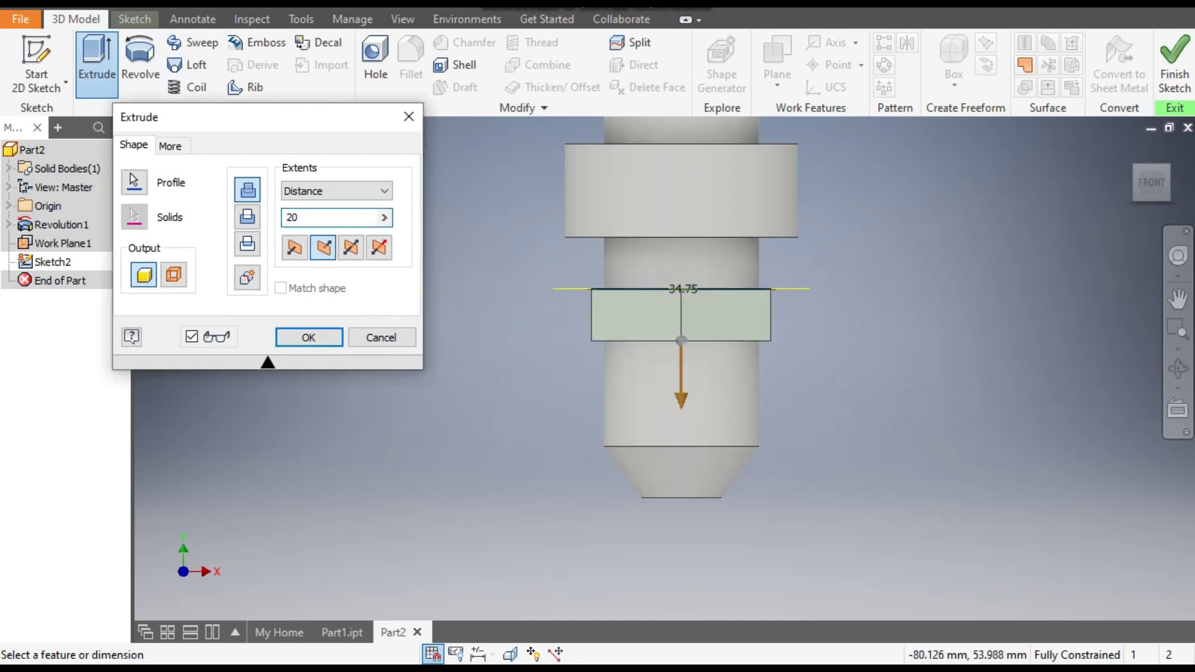
left_click(316, 338)
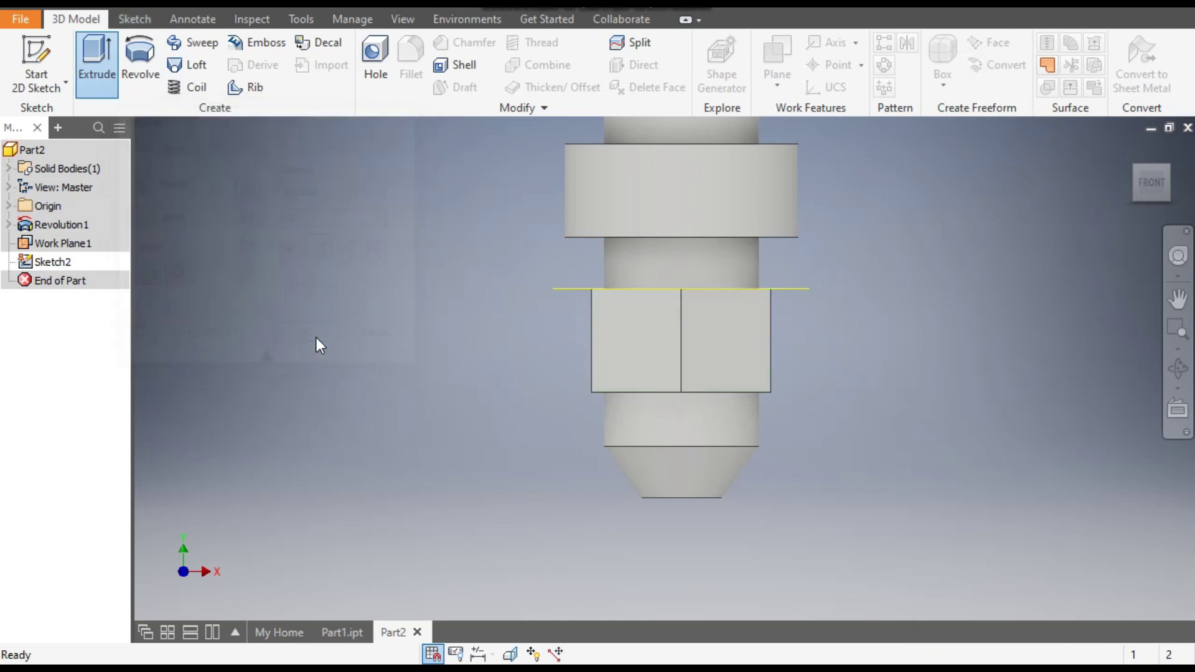
left_click(1168, 167)
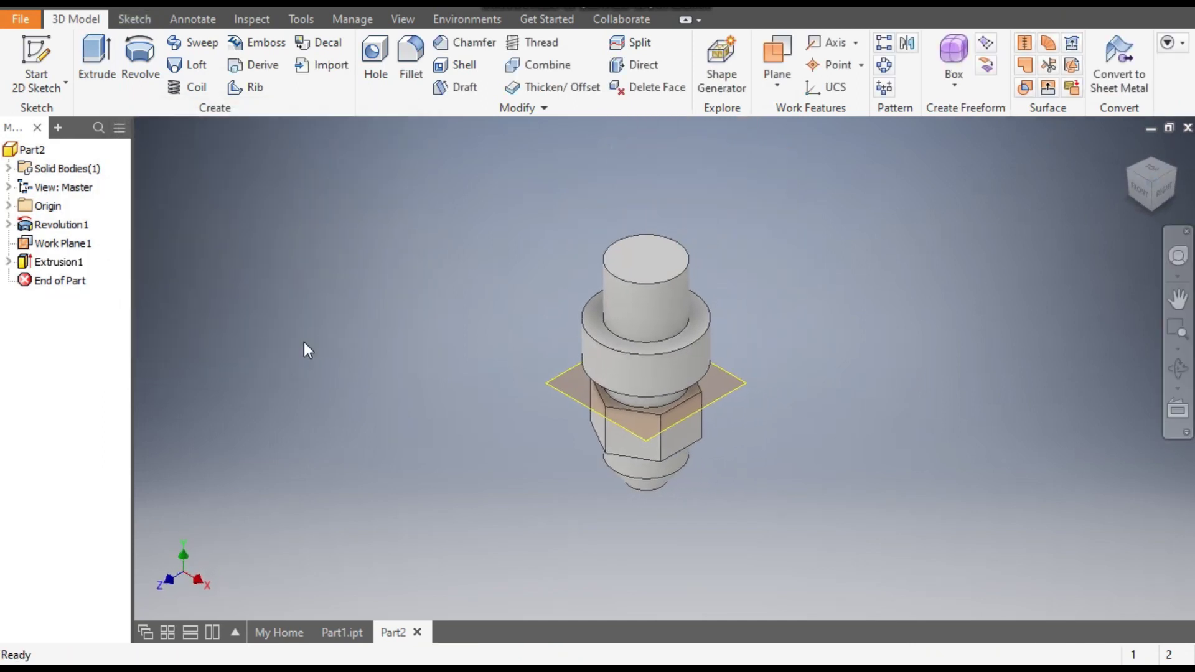
- Hide the work plane used for the hexagon sketch
left_click(62, 243)
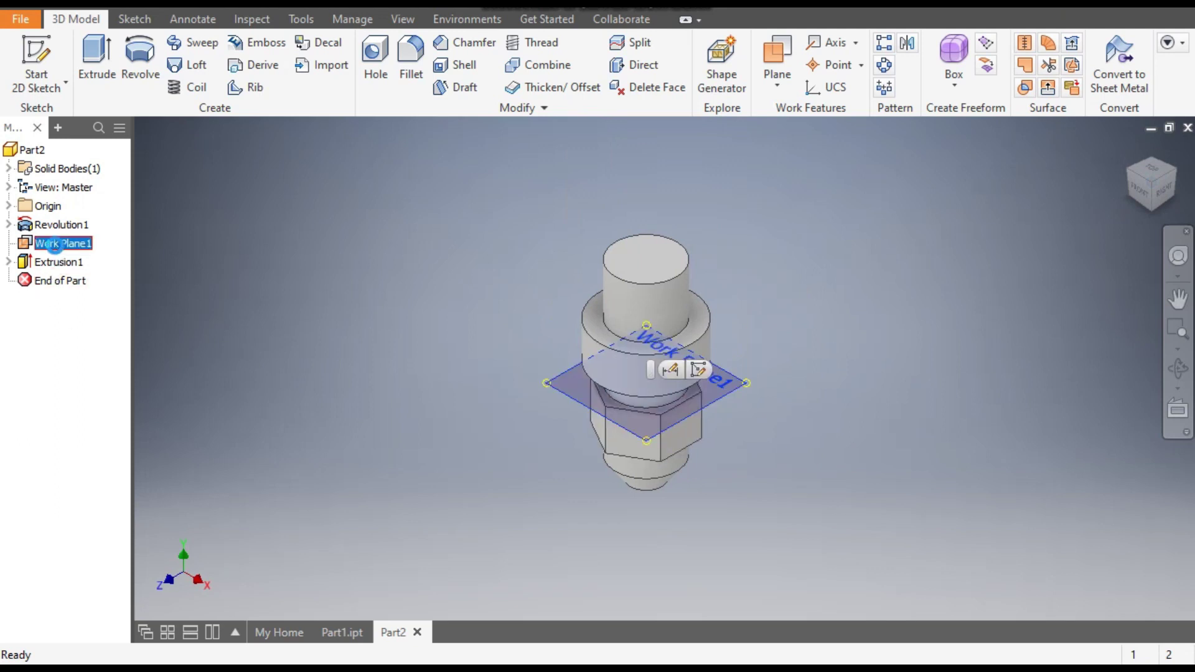
left_click(85, 245)
right_click(86, 247)
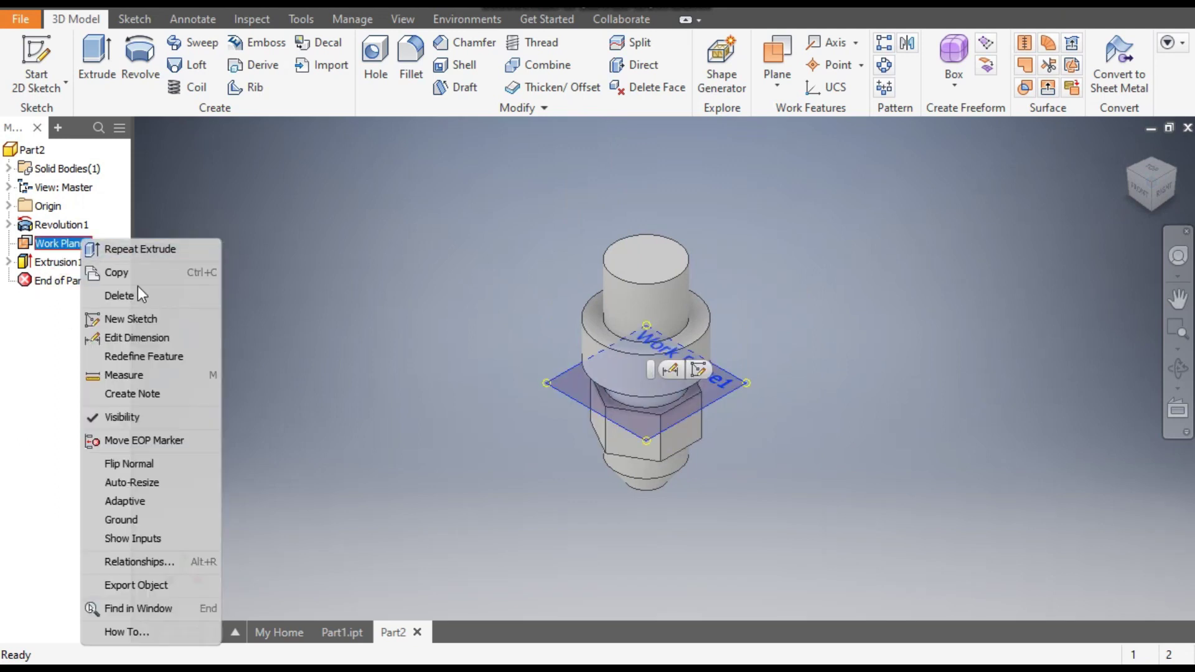
left_click(166, 416)
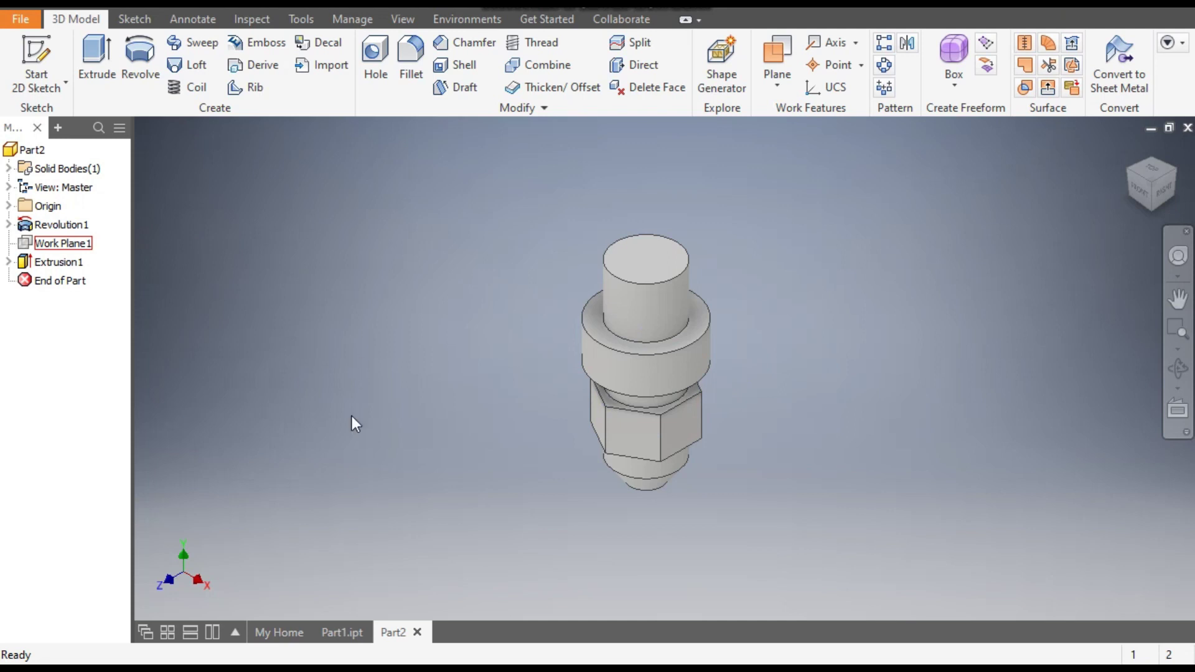
- Switch to Part1.ipt and apply a half section view on the YZ plane to examine the internal bore from the right side
left_click(341, 632)
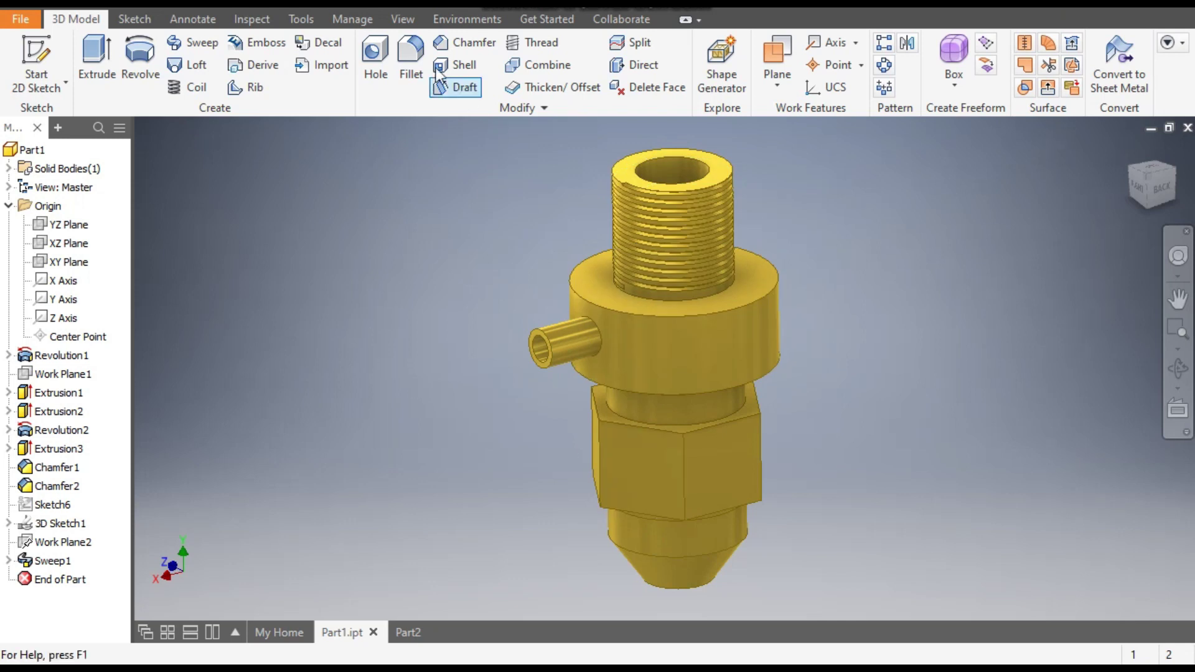
left_click(405, 20)
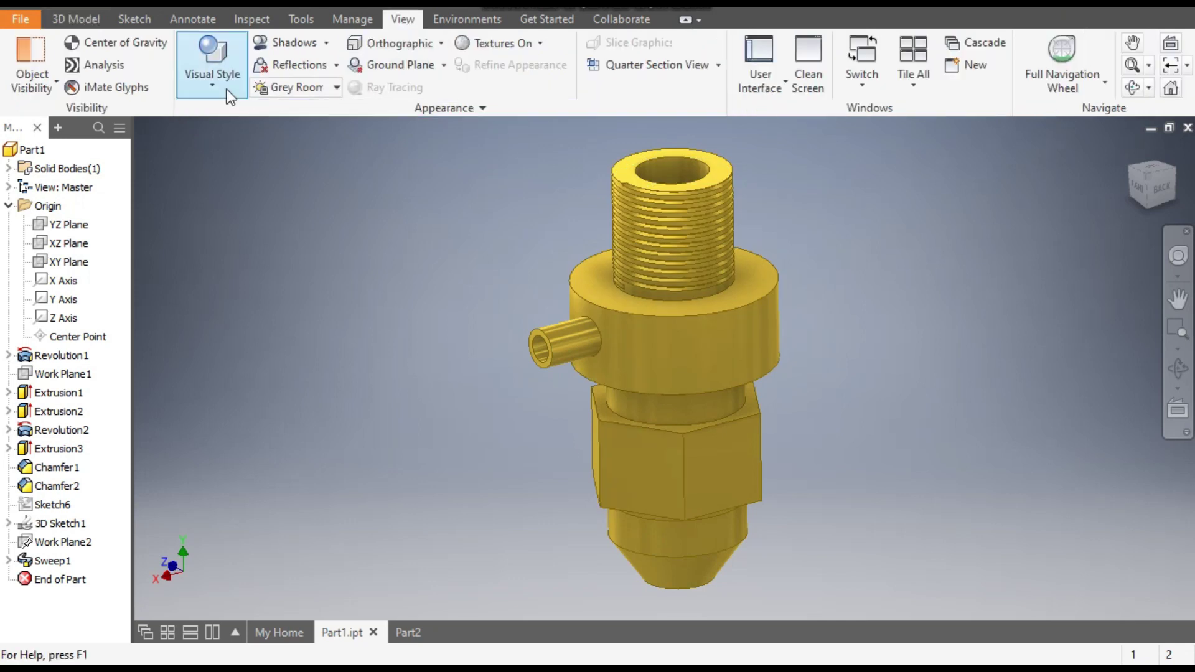
left_click(716, 68)
left_click(678, 132)
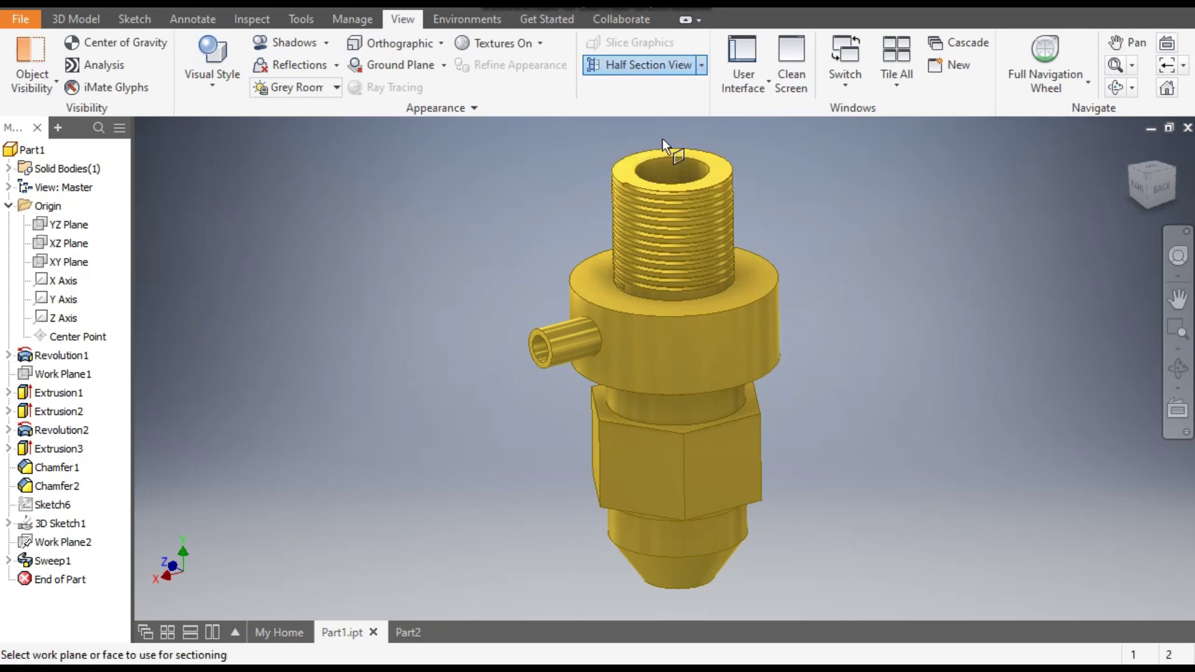
left_click(84, 229)
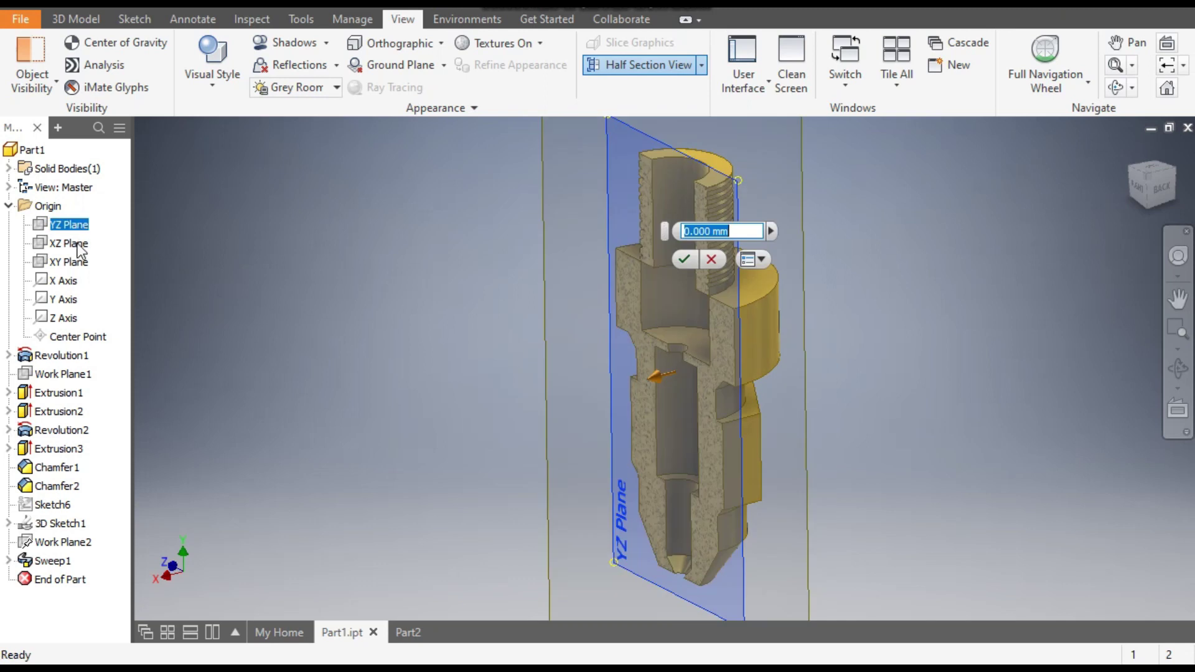
left_click(684, 260)
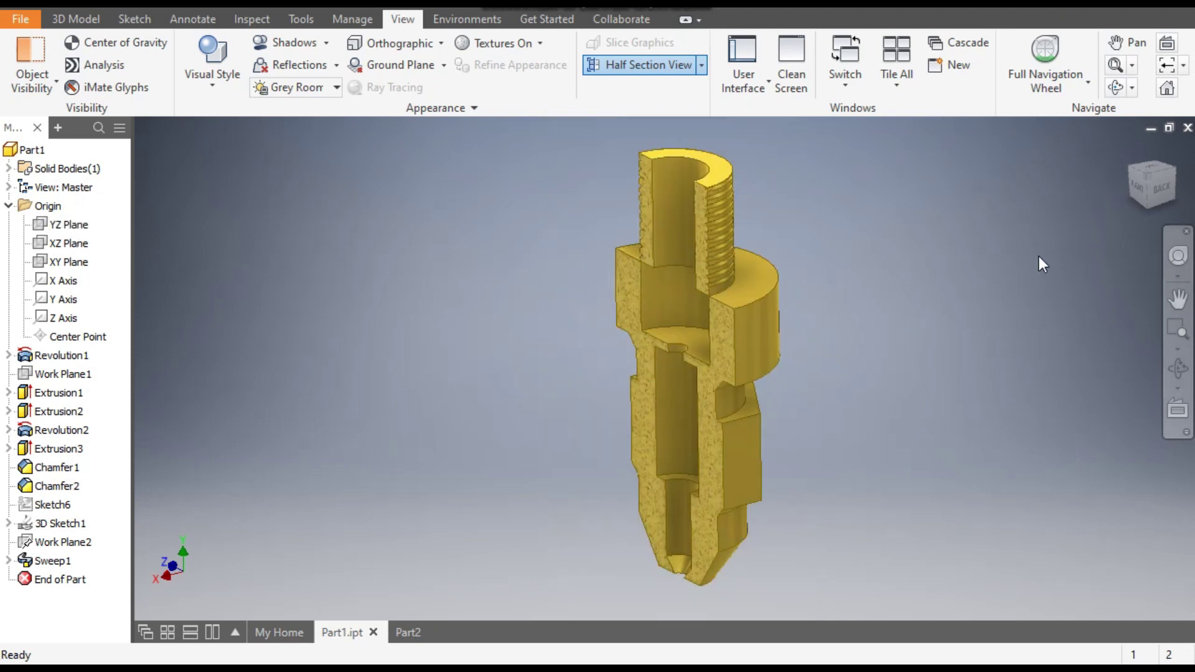
left_click(1137, 192)
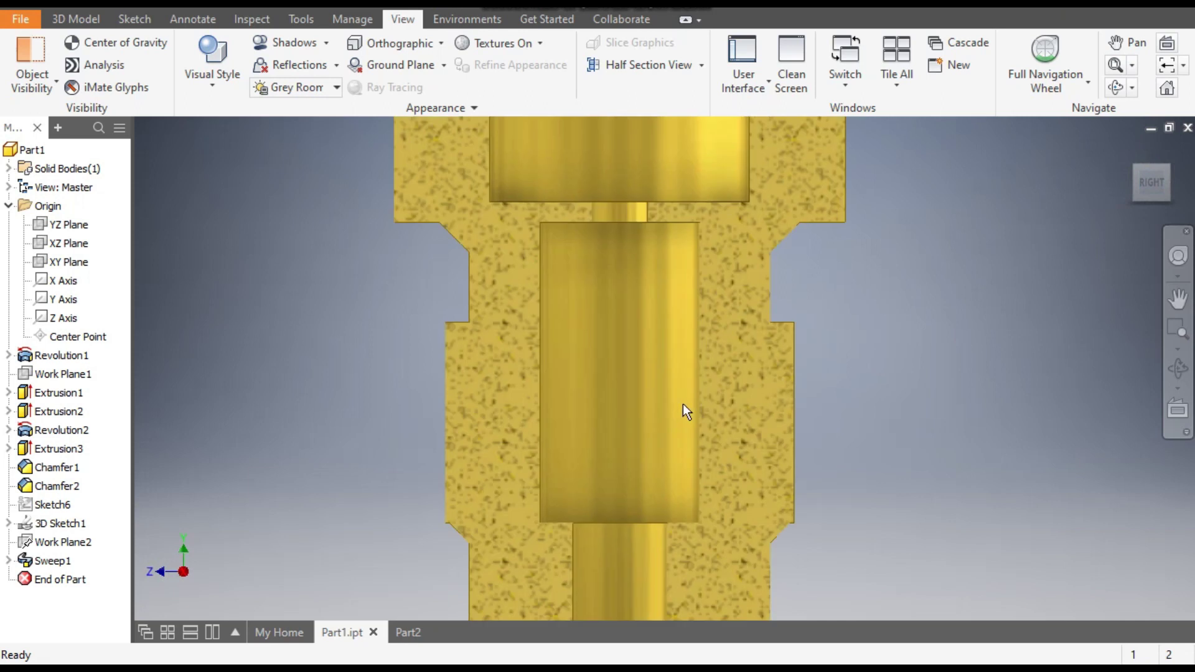
scroll(710, 414, "down", 3)
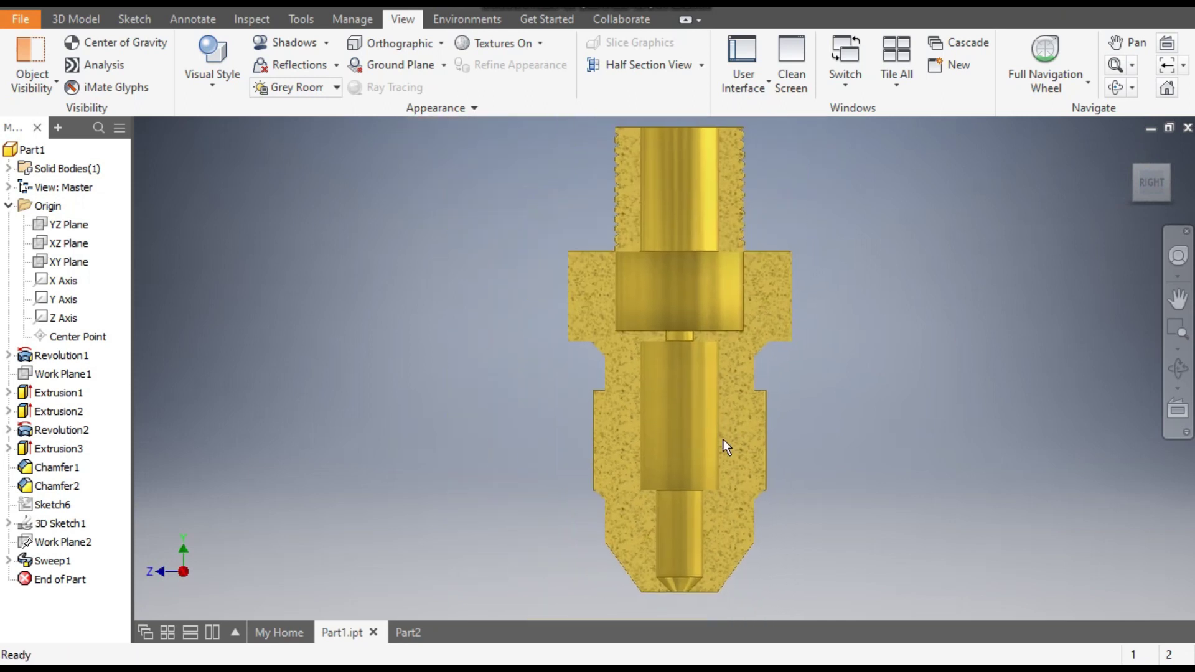
- Return to Part2 and start a sketch on the YZ plane
left_click(409, 632)
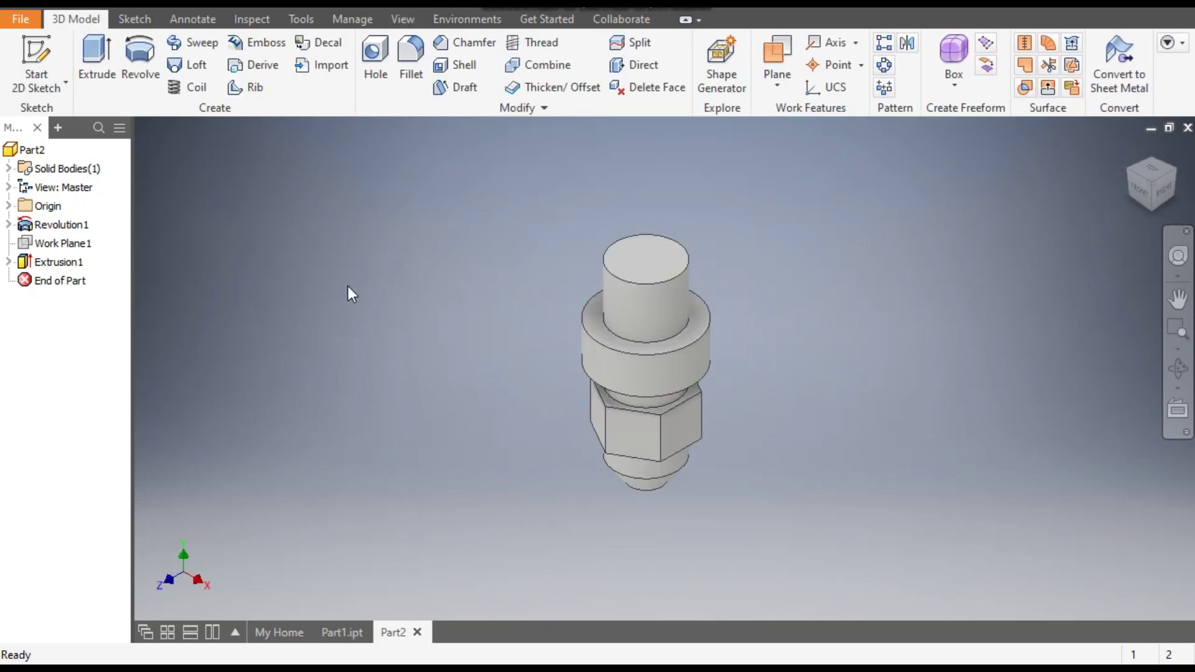
left_click(8, 206)
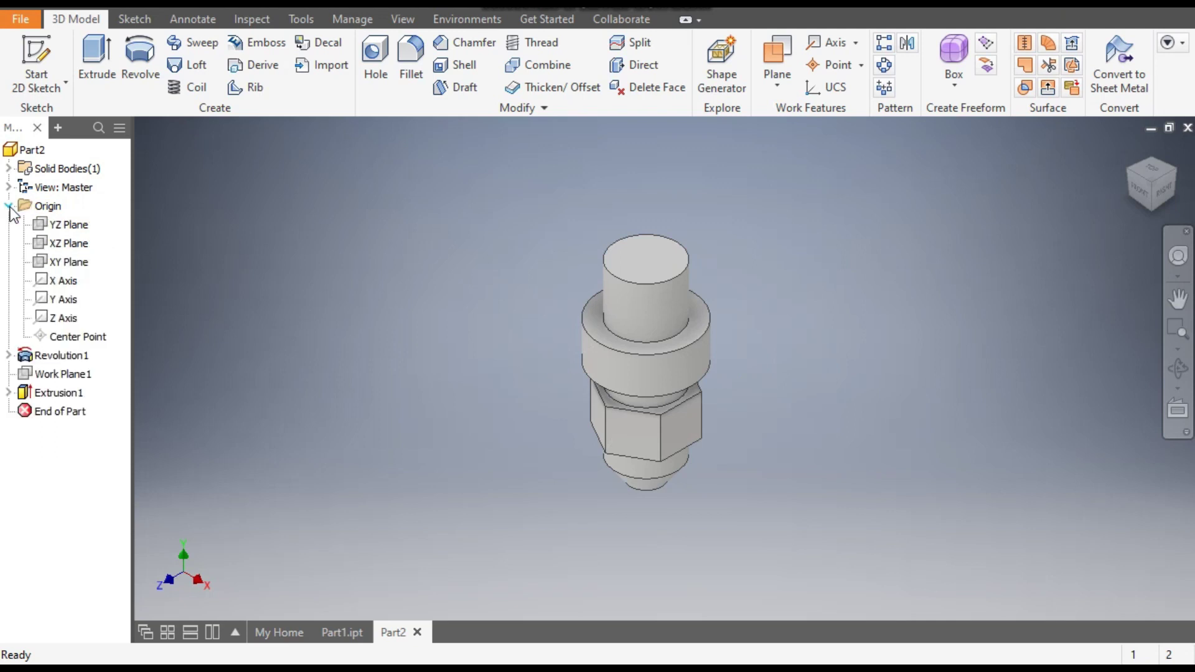
left_click(79, 225)
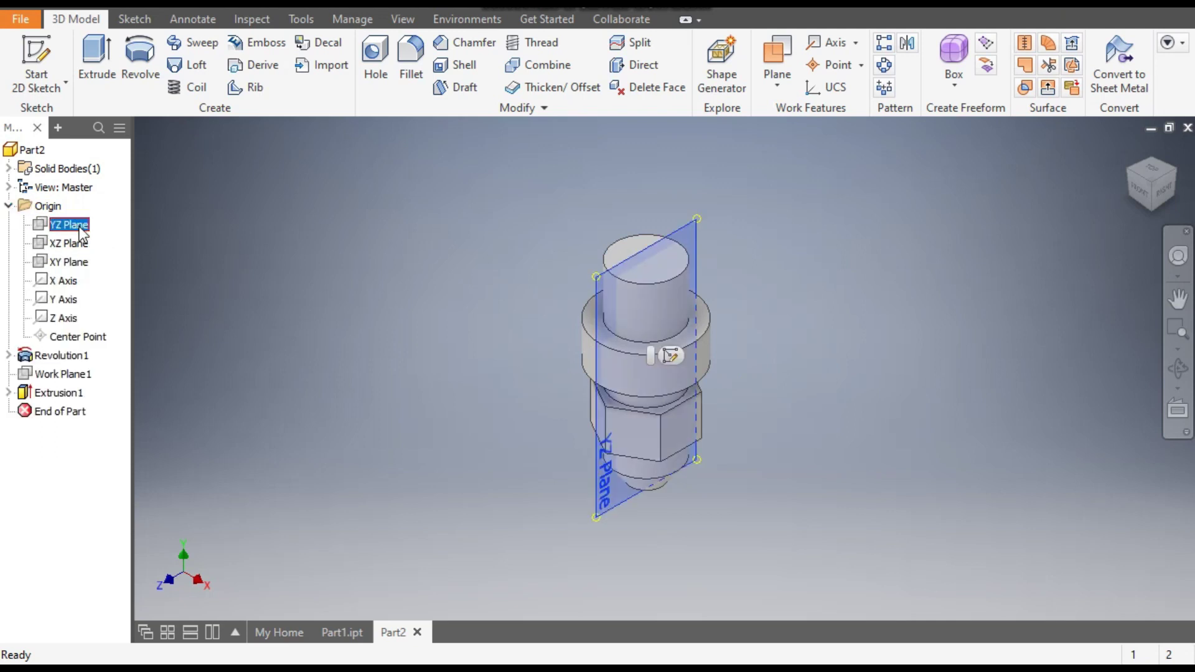
left_click(673, 356)
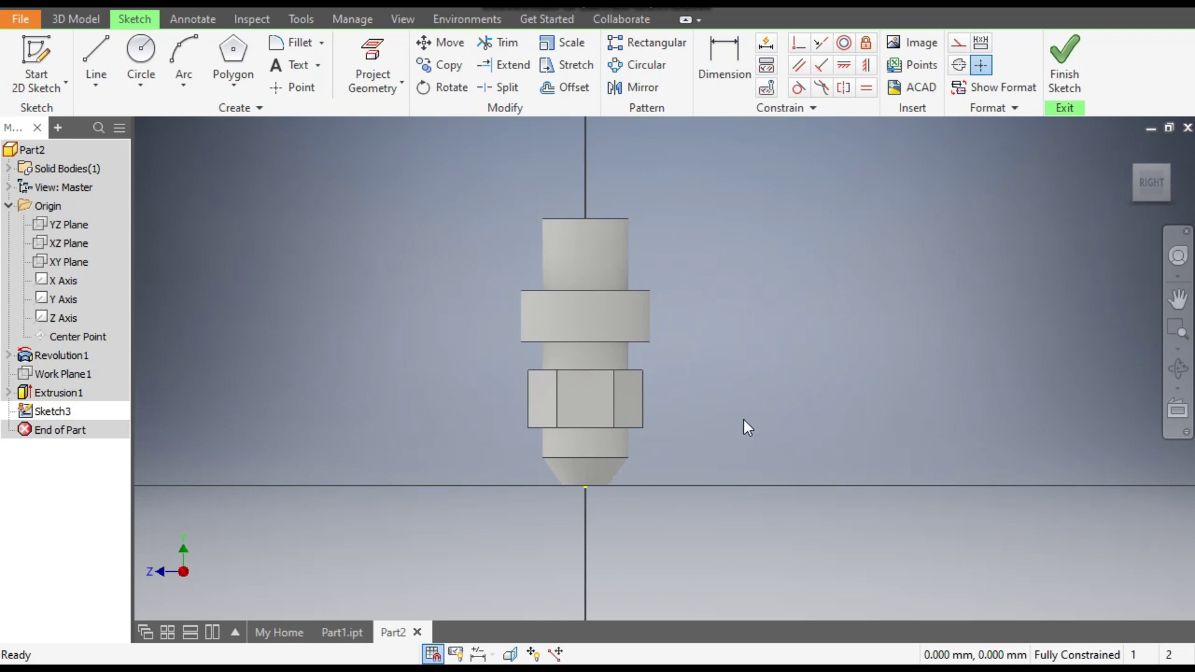
- Set the visual style of the model to Wireframe
left_click(403, 19)
left_click(219, 89)
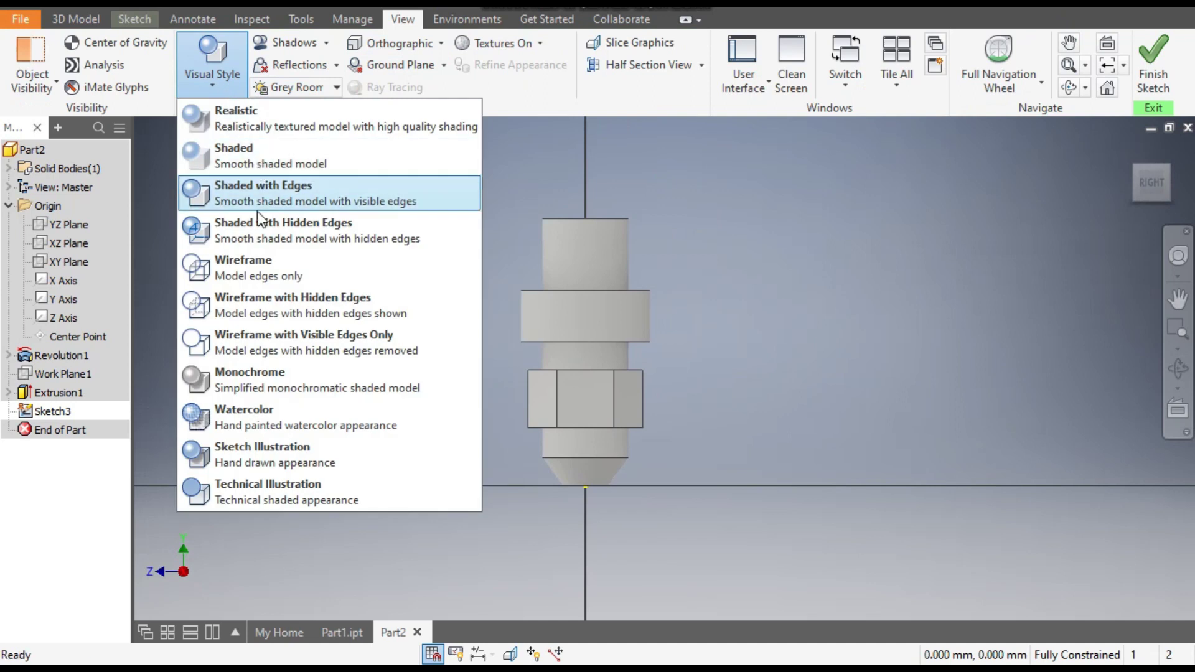
left_click(239, 266)
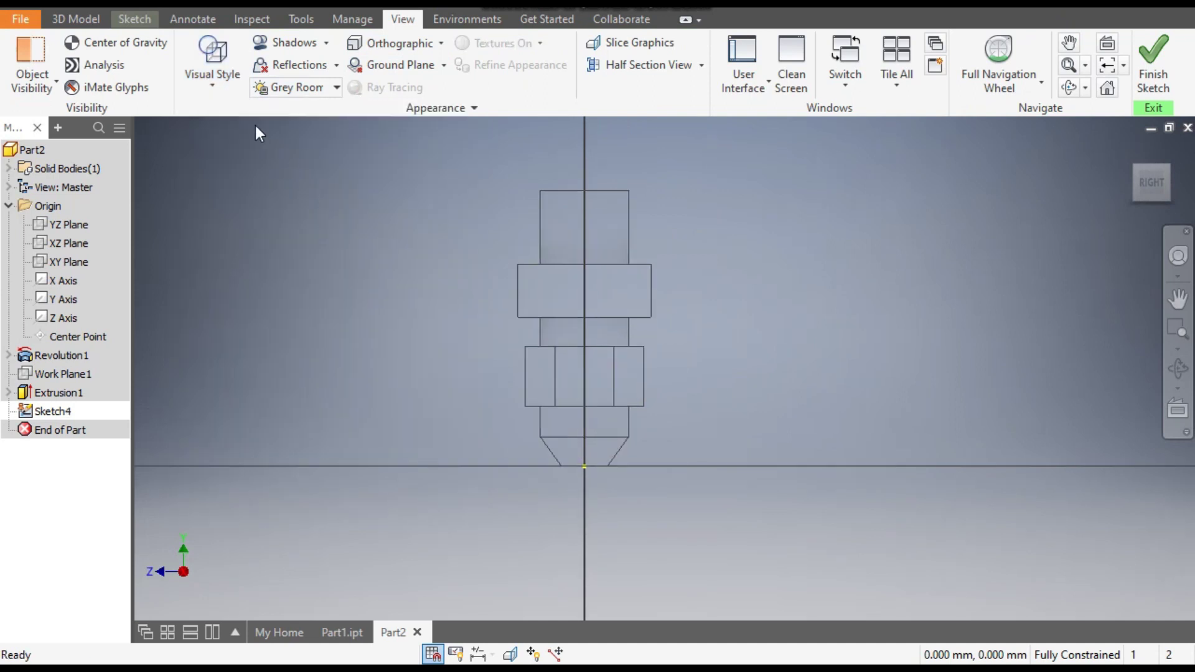
- Draw a vertical line from the midpoint of the part's upper edge to the origin and make it a centerline
left_click(151, 24)
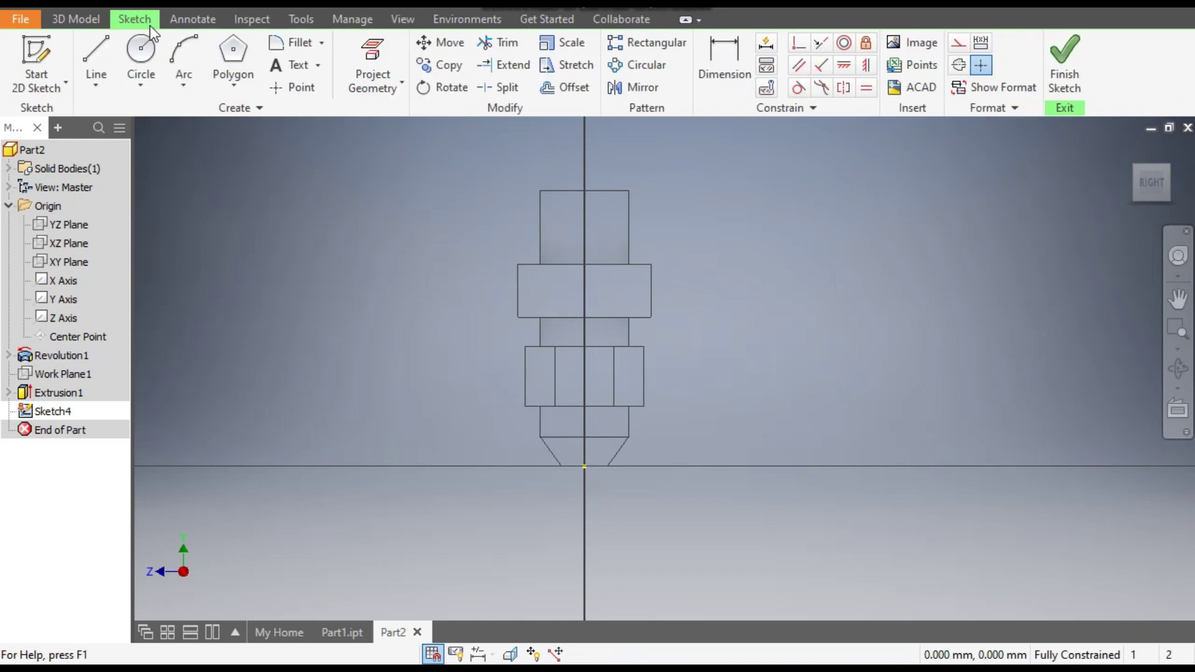
left_click(99, 59)
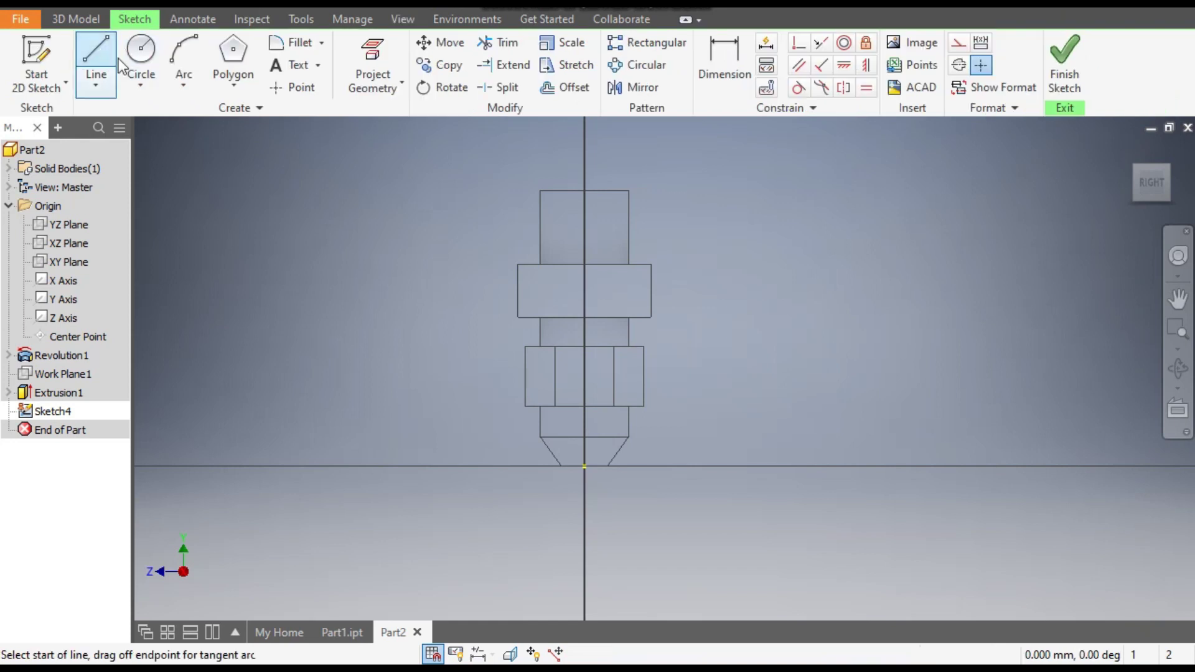
left_click(585, 190)
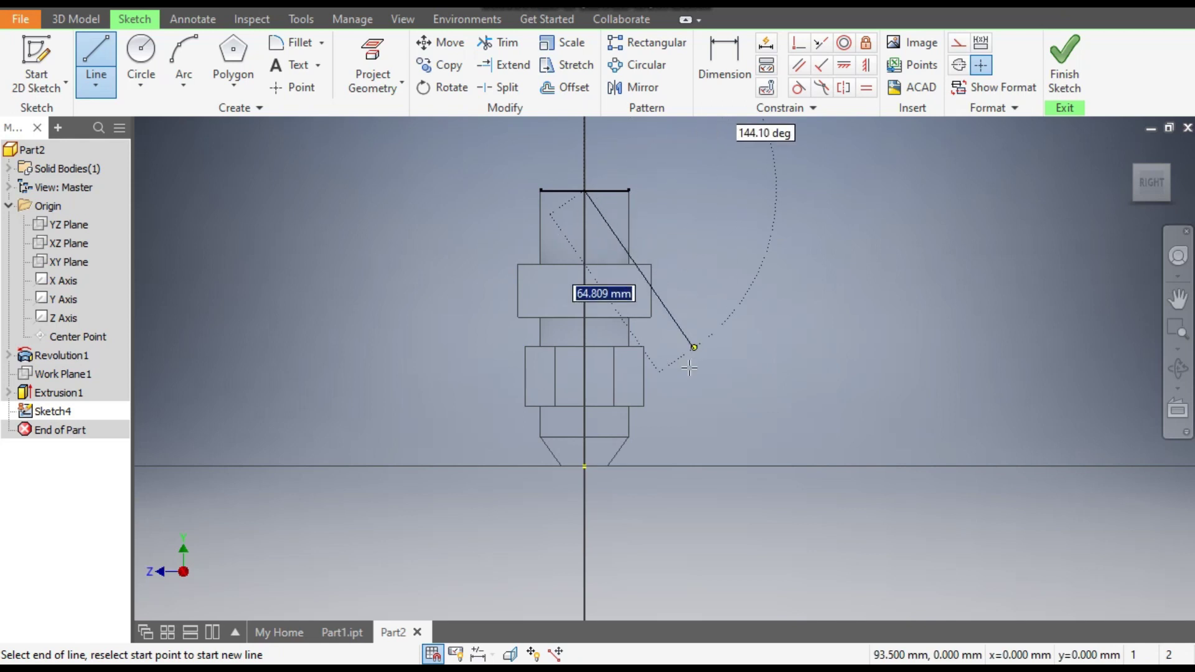
left_click(584, 466)
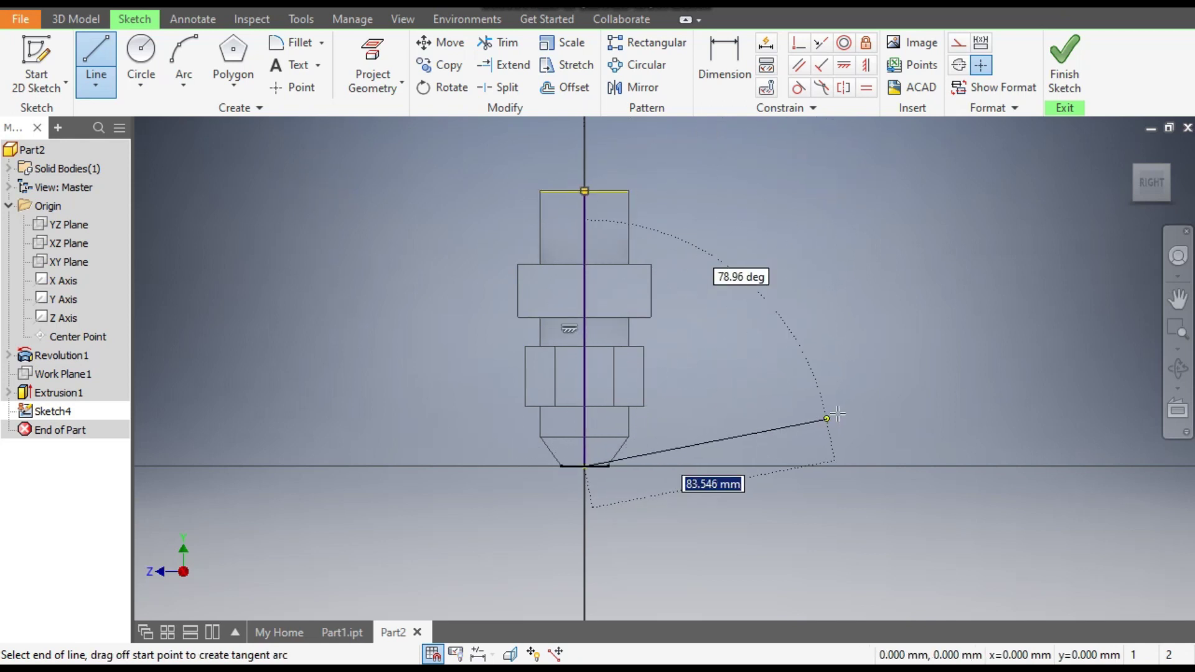
key("Escape")
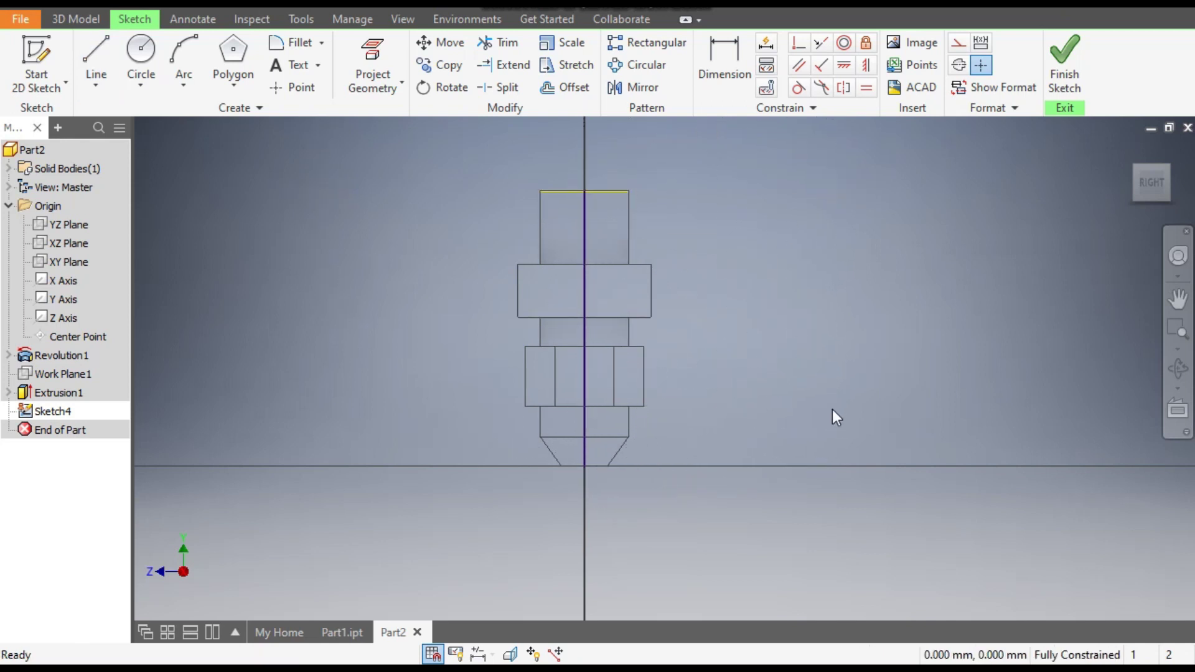
left_click(586, 257)
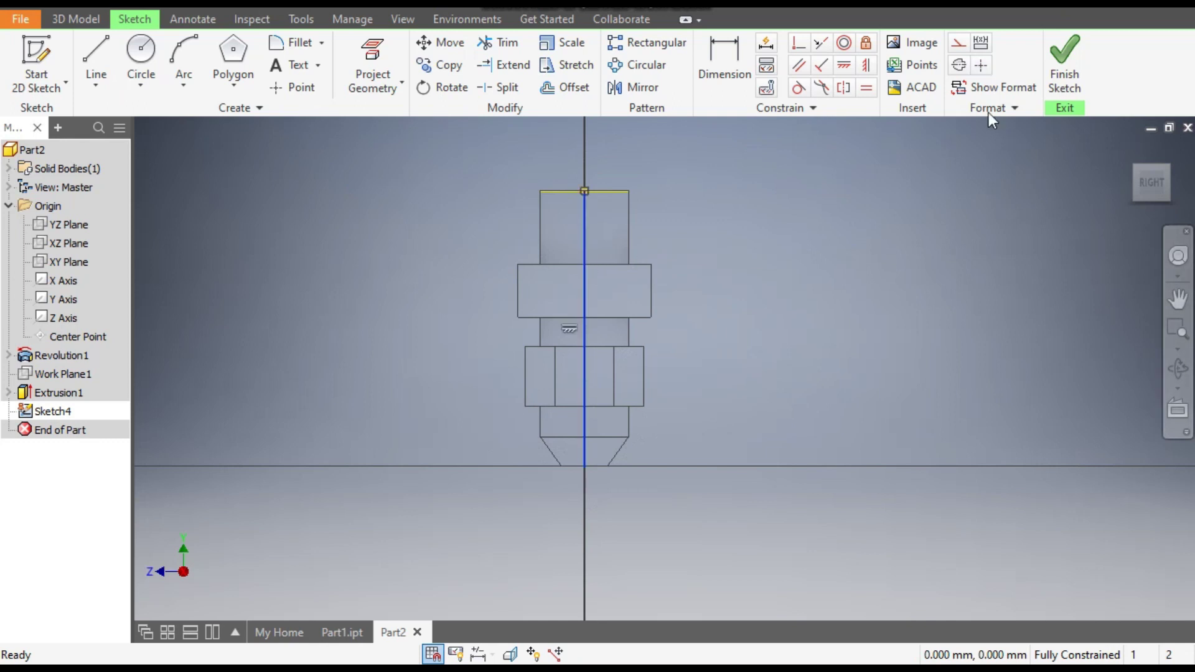
left_click(959, 65)
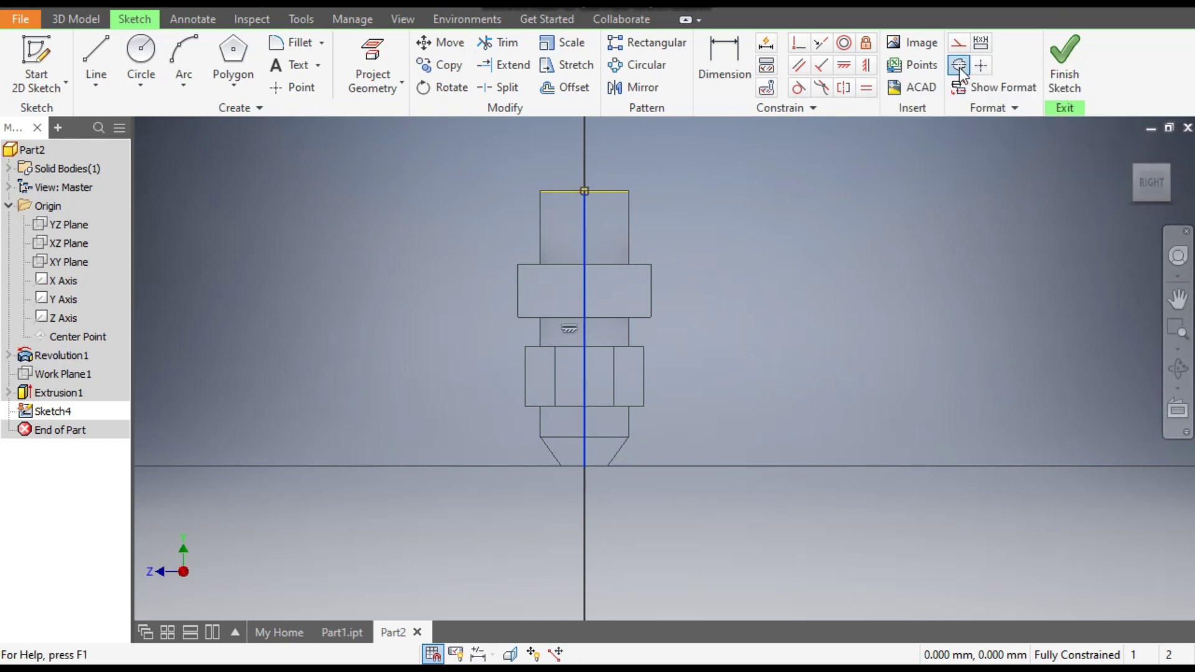
- Draw the upper bore profile from the centerline's upper end: about 9 mm along the edge, 27.5 mm down, 24 mm outward and 10 mm down
left_click(98, 54)
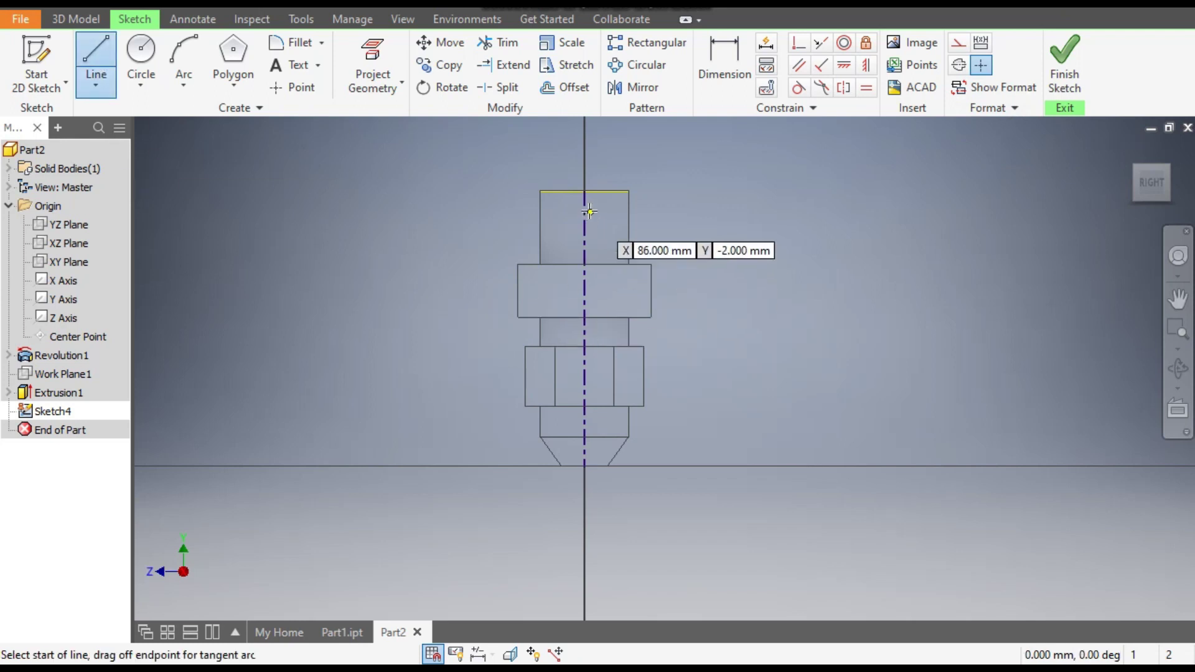
left_click(584, 190)
scroll(551, 195, "up", 3)
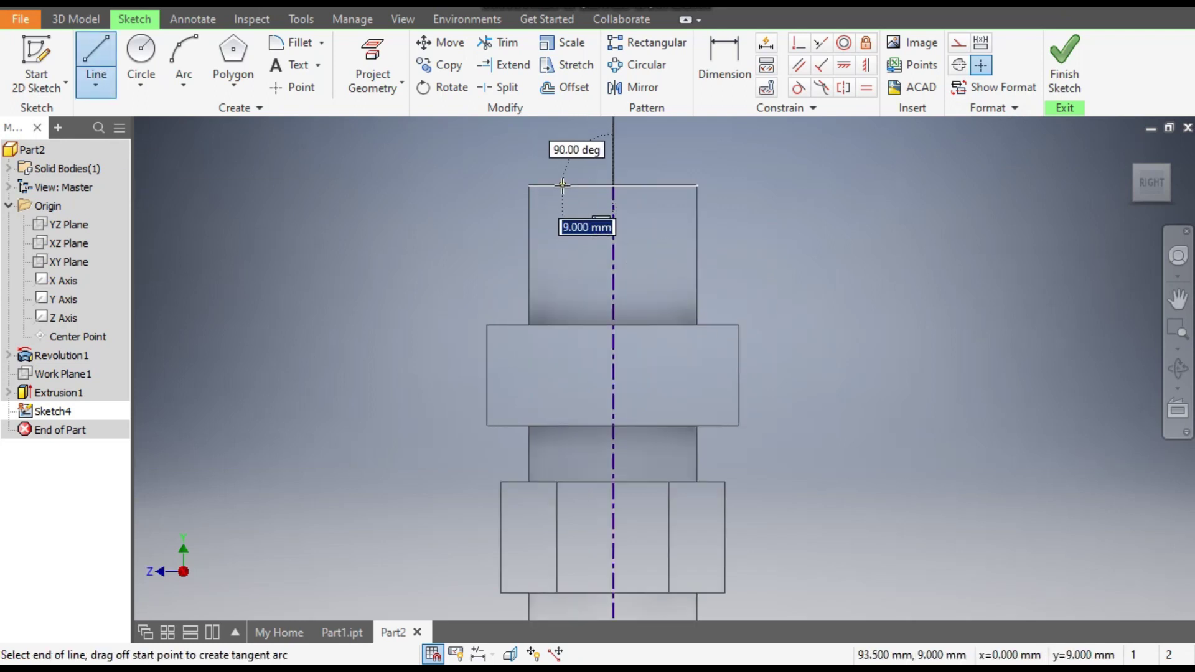
double_click(563, 185)
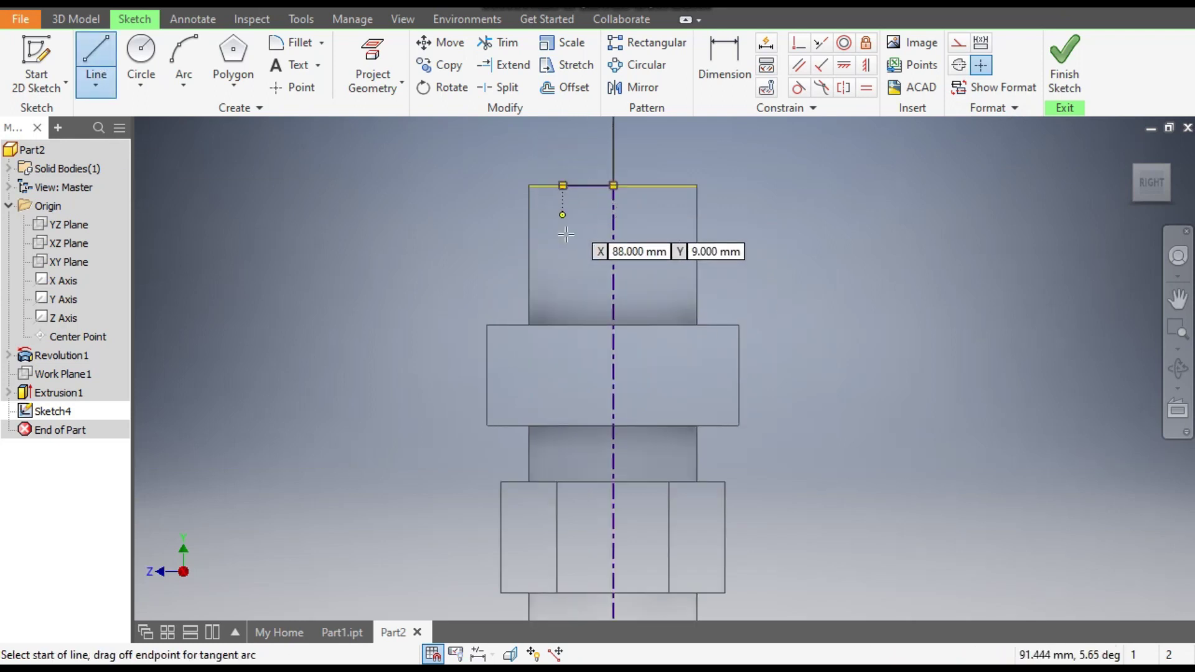
left_click(564, 185)
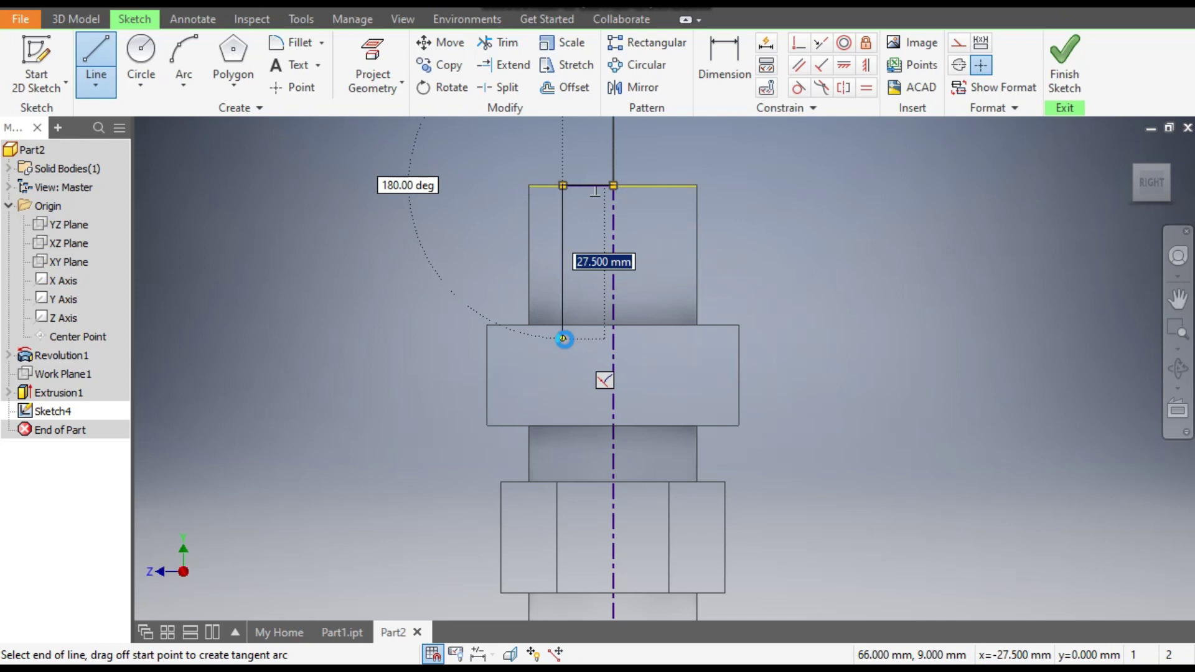
left_click(563, 339)
left_click(429, 340)
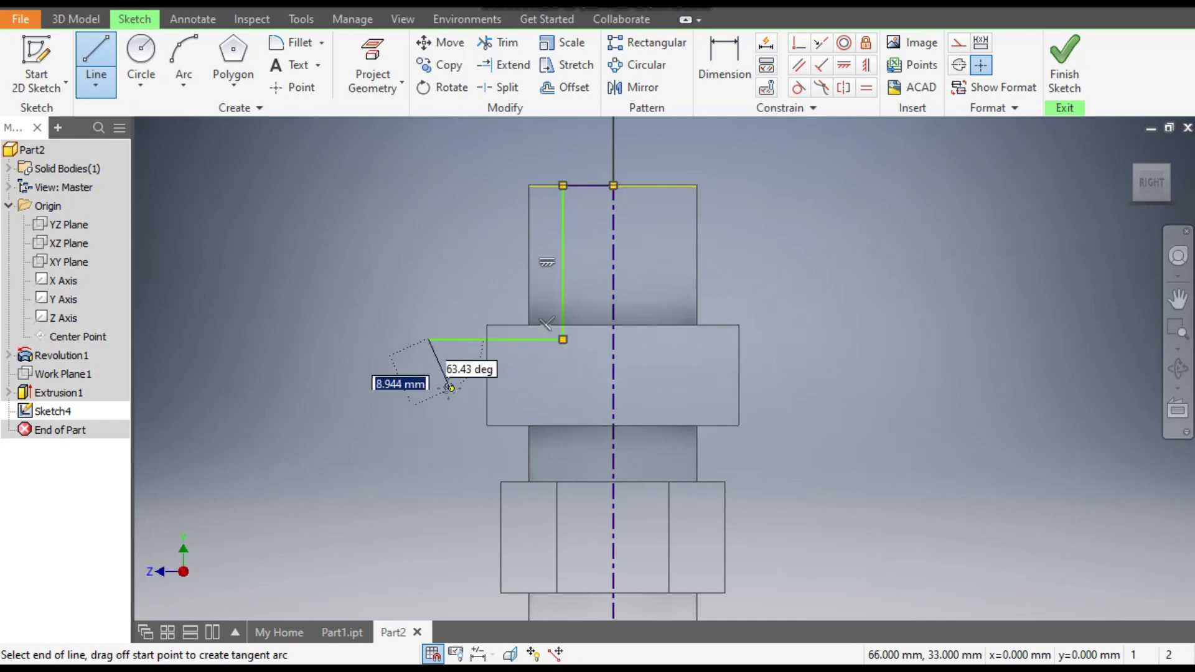
middle_click_drag(450, 388, 475, 197)
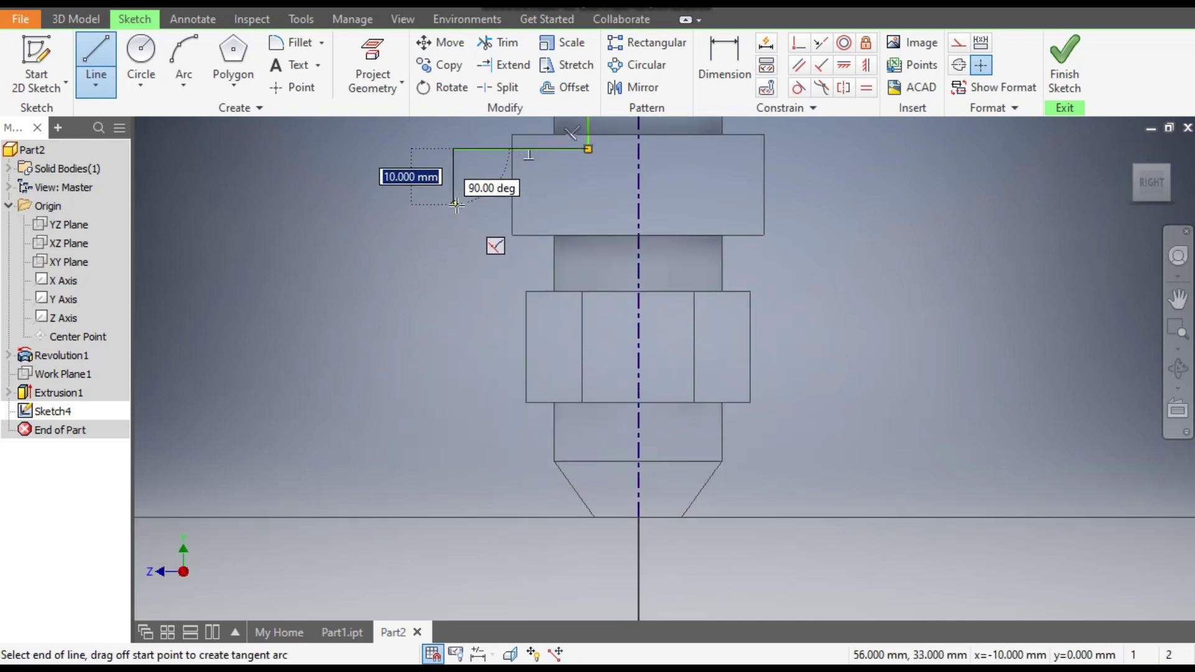
left_click(454, 204)
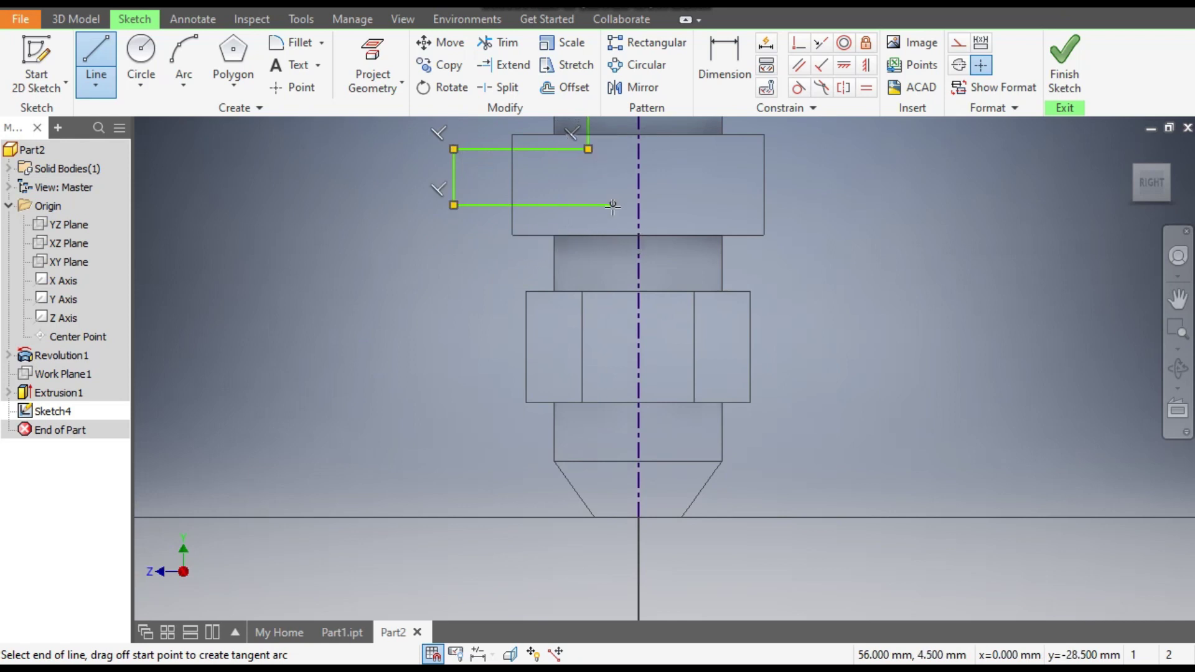
- Continue the profile with a narrow neck, a wider chamber, a lower bore and a slanted line, ending about 6 mm along the base at the origin
left_click(613, 205)
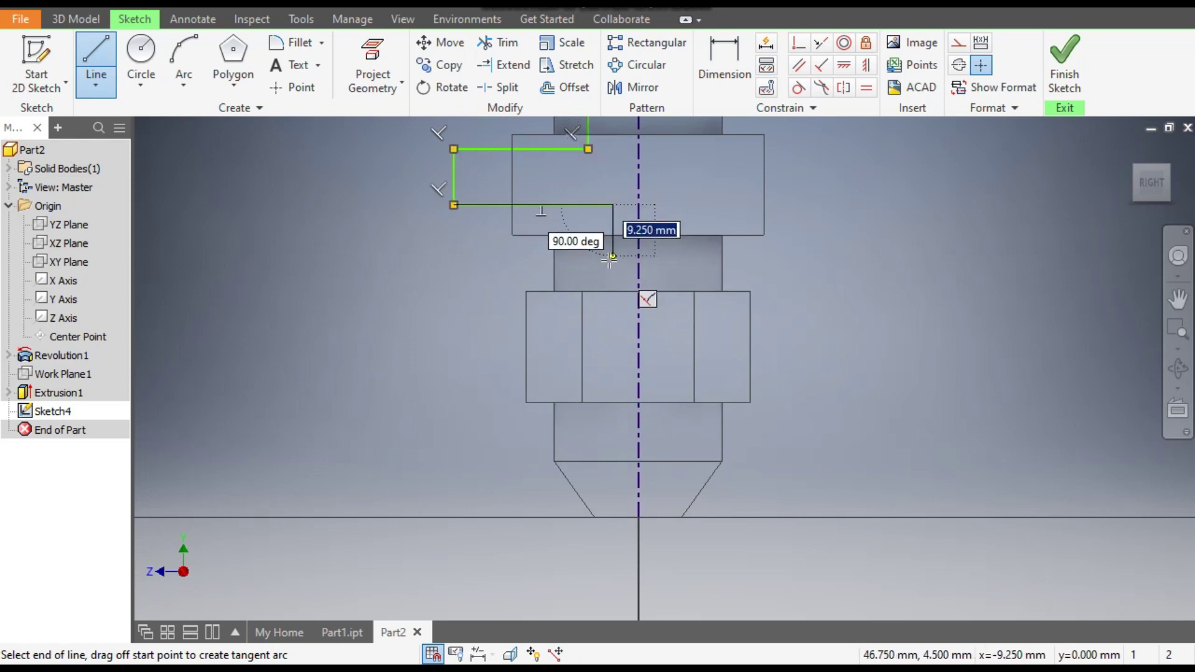
left_click(613, 255)
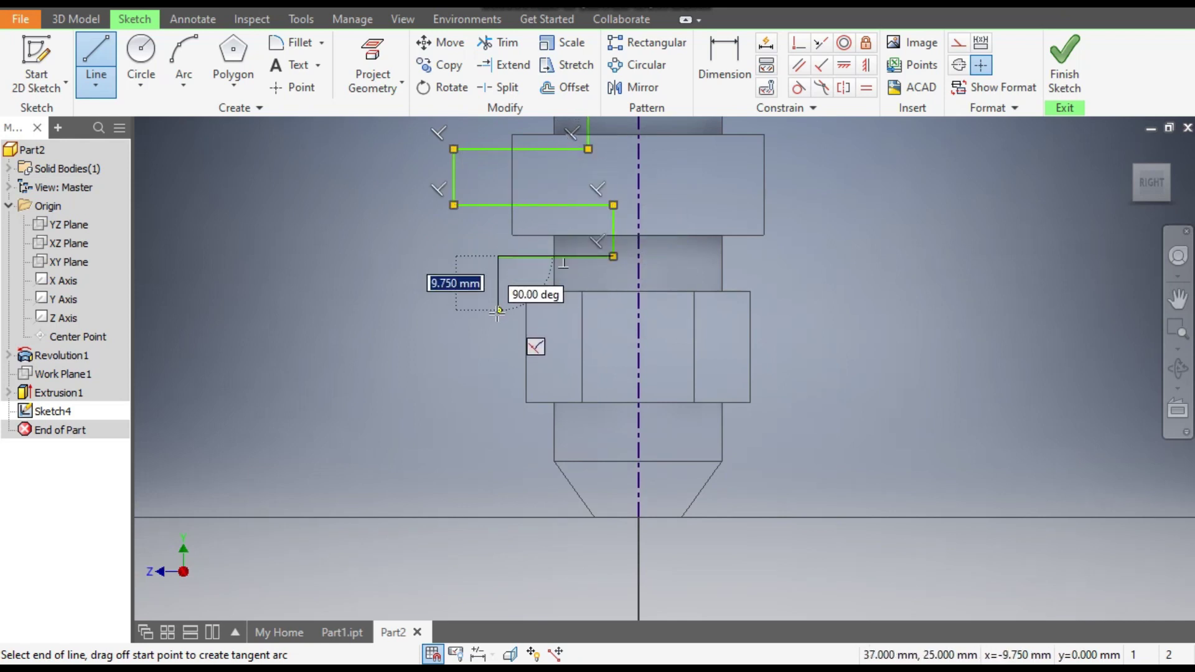
left_click(498, 355)
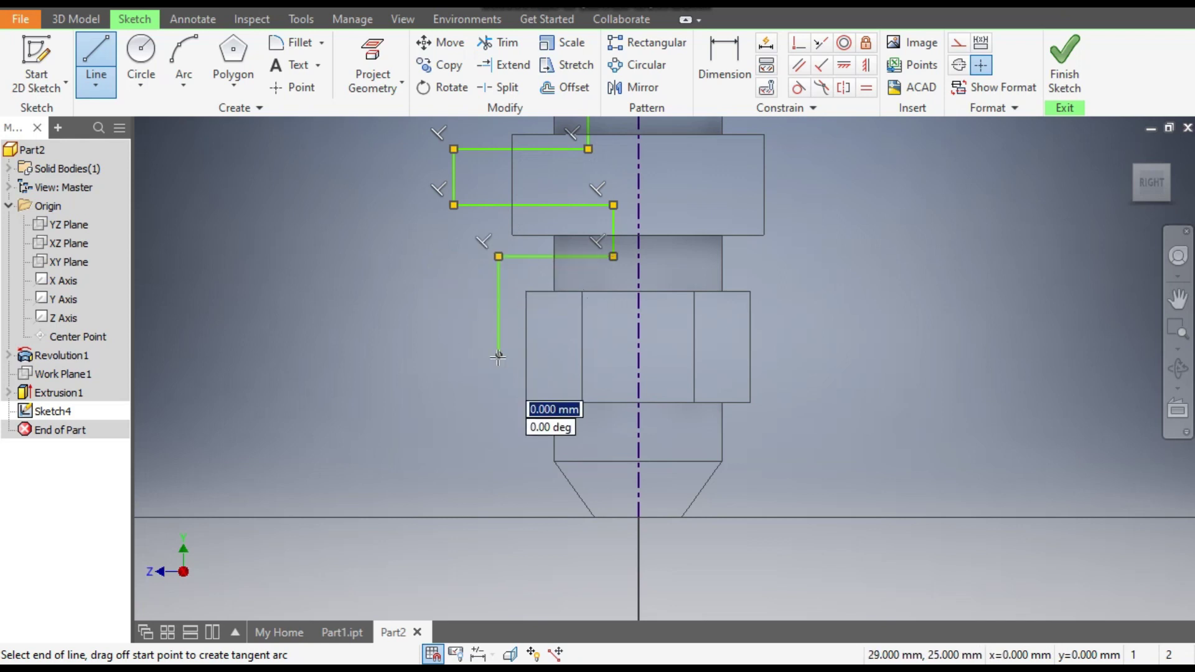
left_click(566, 355)
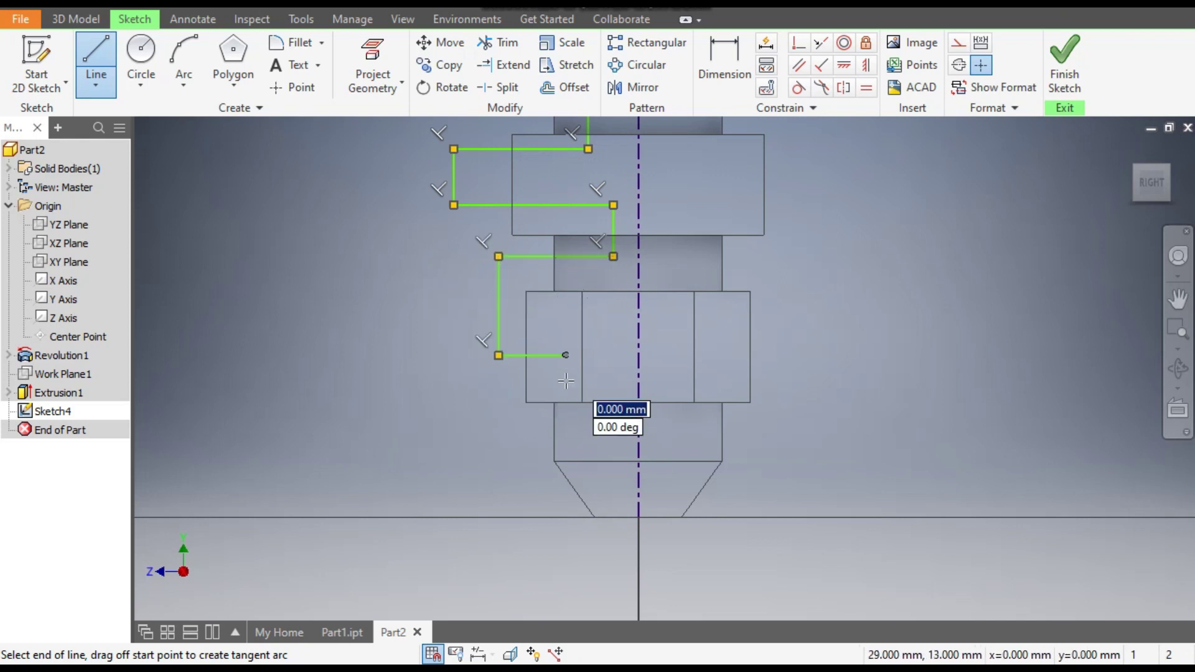
left_click(566, 443)
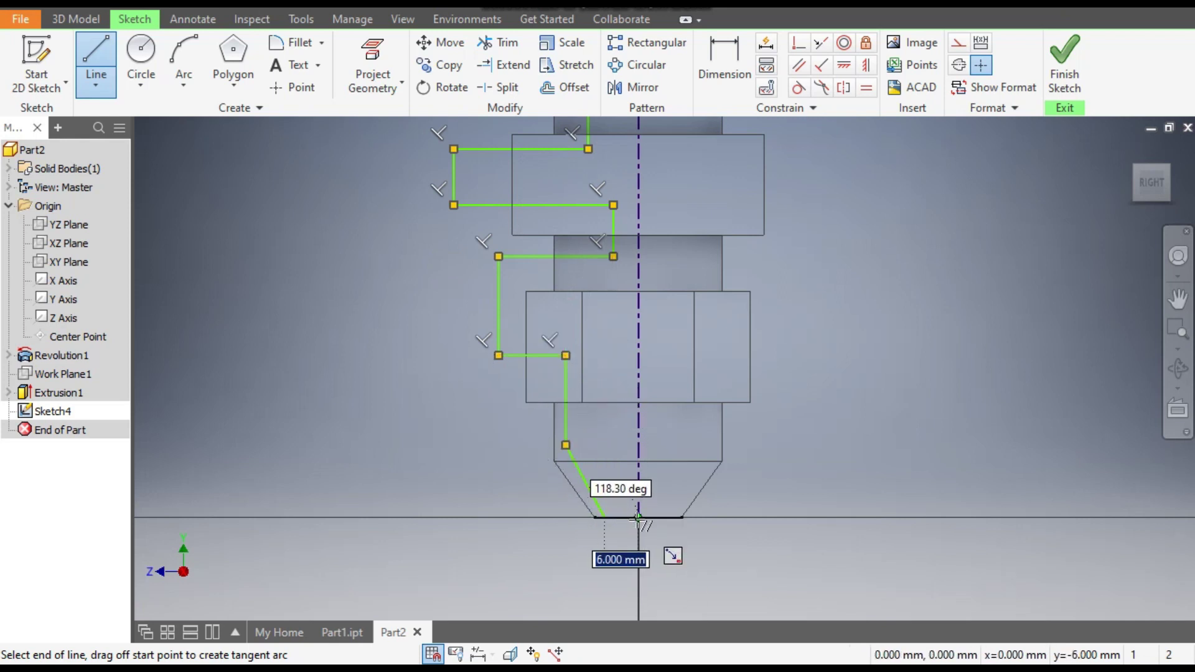
double_click(638, 518)
key("Escape")
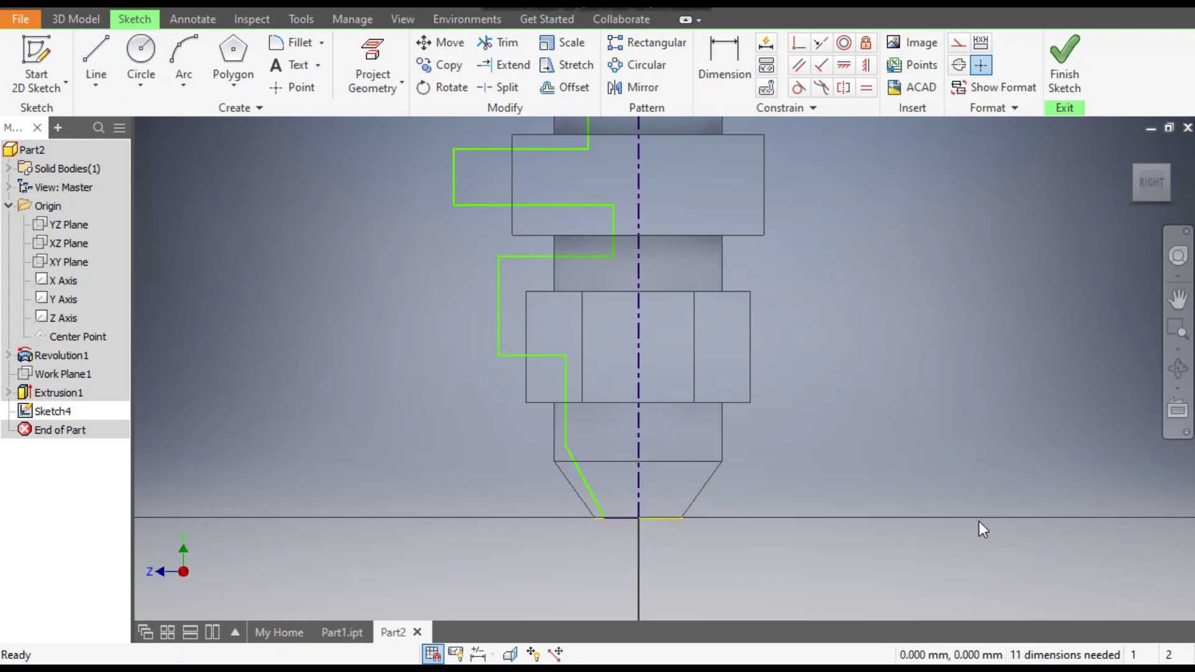
- Dimension the height of the uppermost bore section as 25 mm
scroll(751, 436, "down", 2)
middle_click_drag(750, 436, 719, 424)
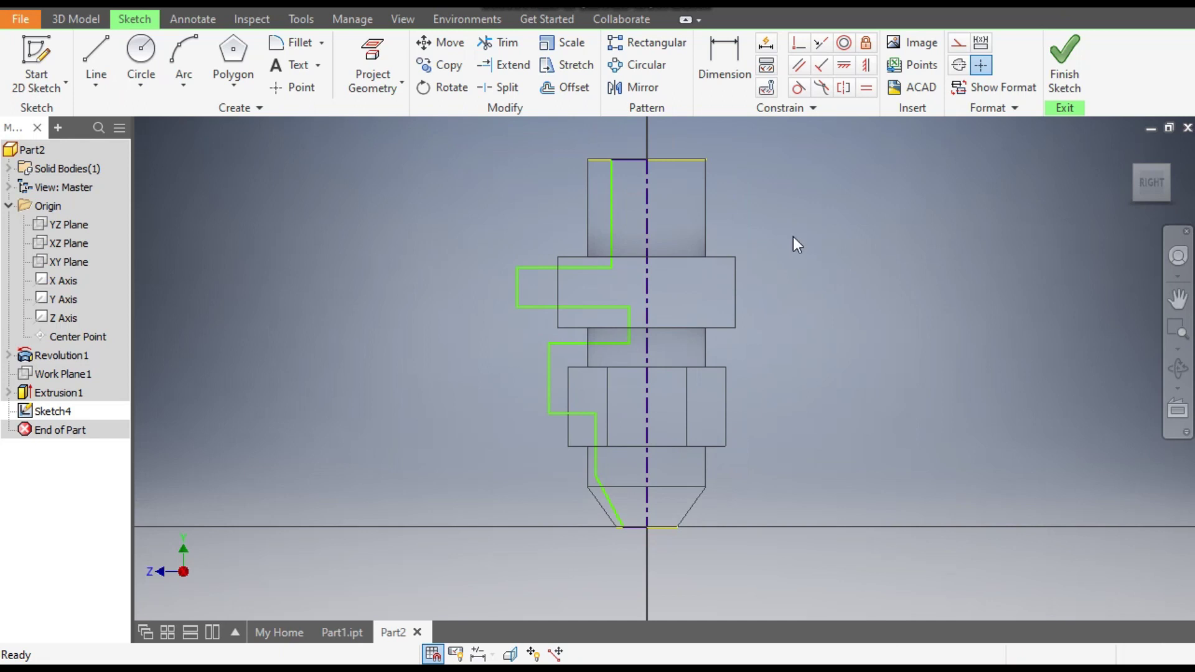
left_click(727, 92)
left_click(612, 208)
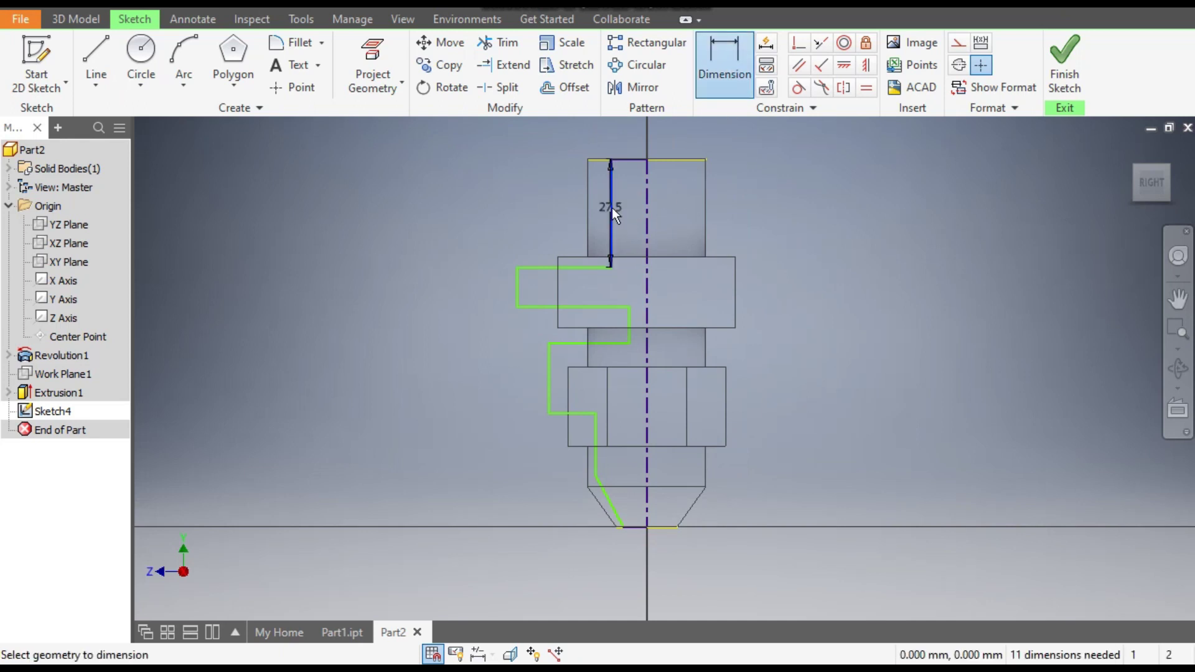
left_click(529, 207)
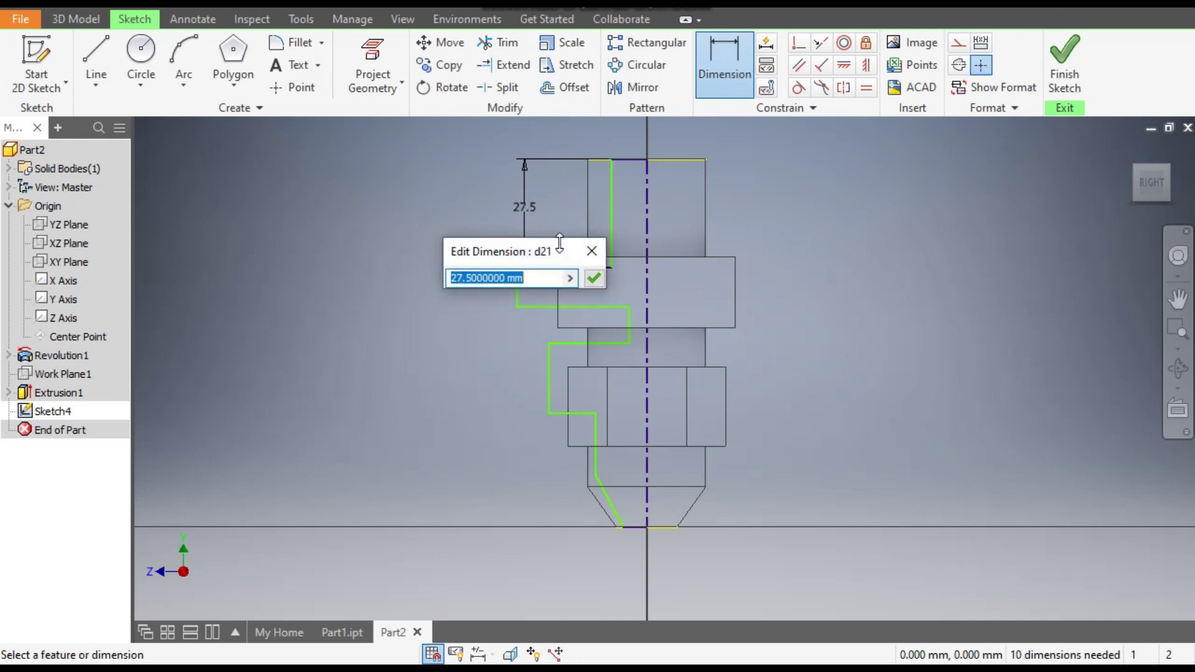
type("25")
key("Return")
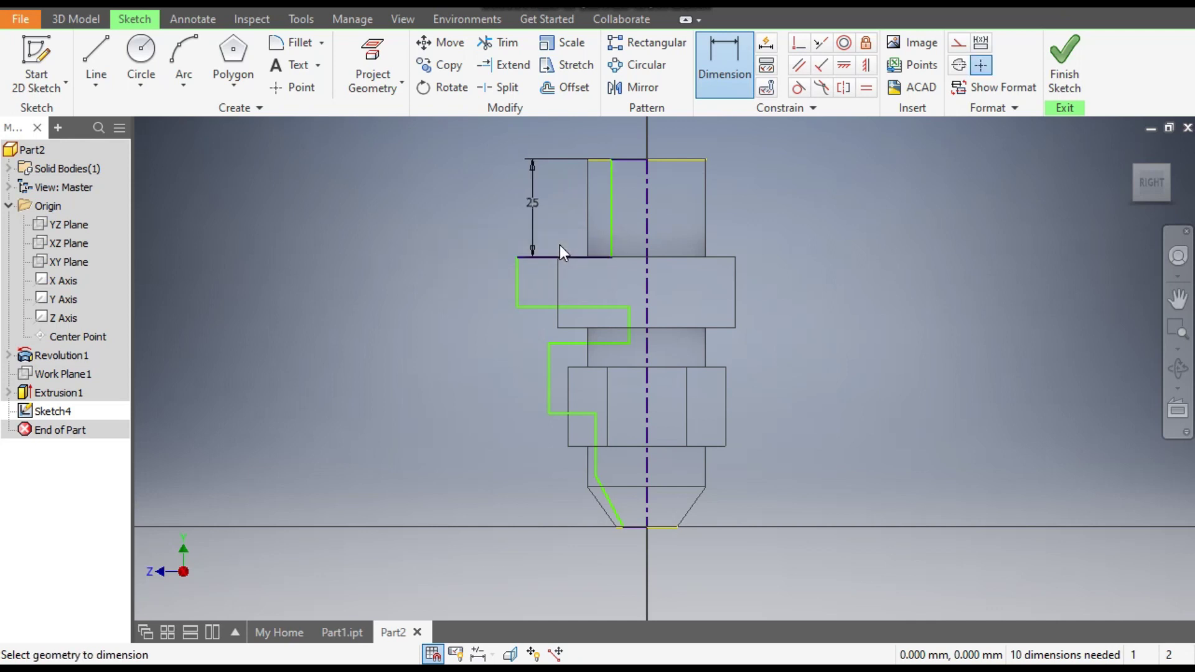
- Dimension the second bore section's height as 16 mm and the narrow neck below it as 2 mm
left_click(516, 284)
left_click(473, 282)
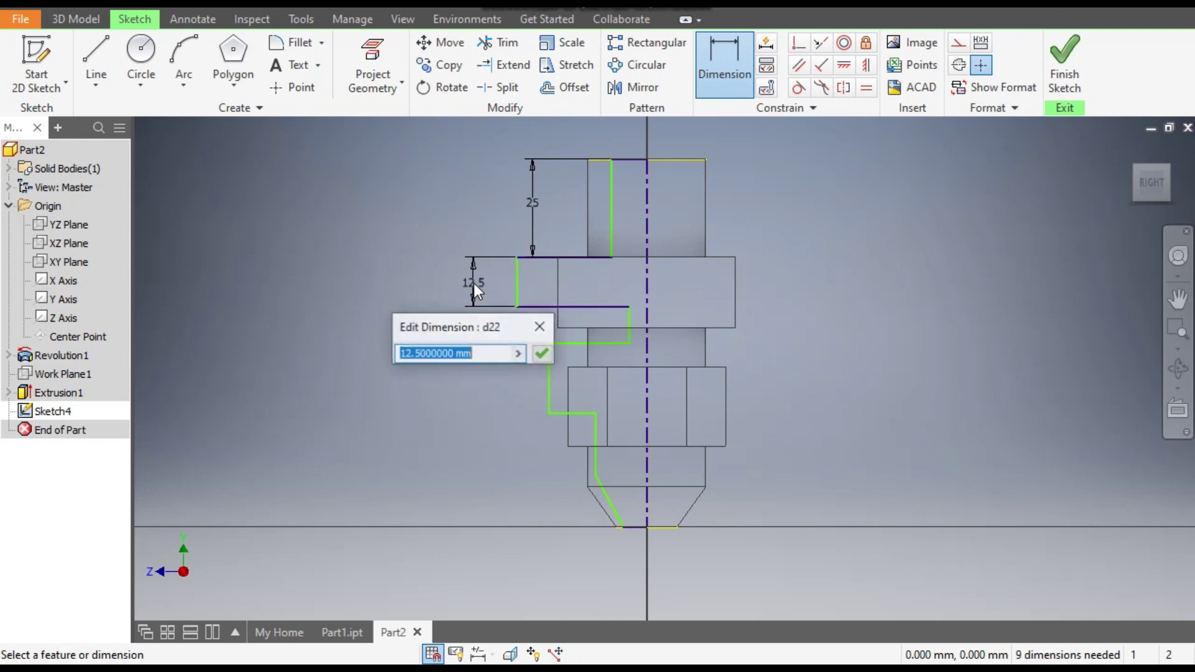
type("16")
key("Return")
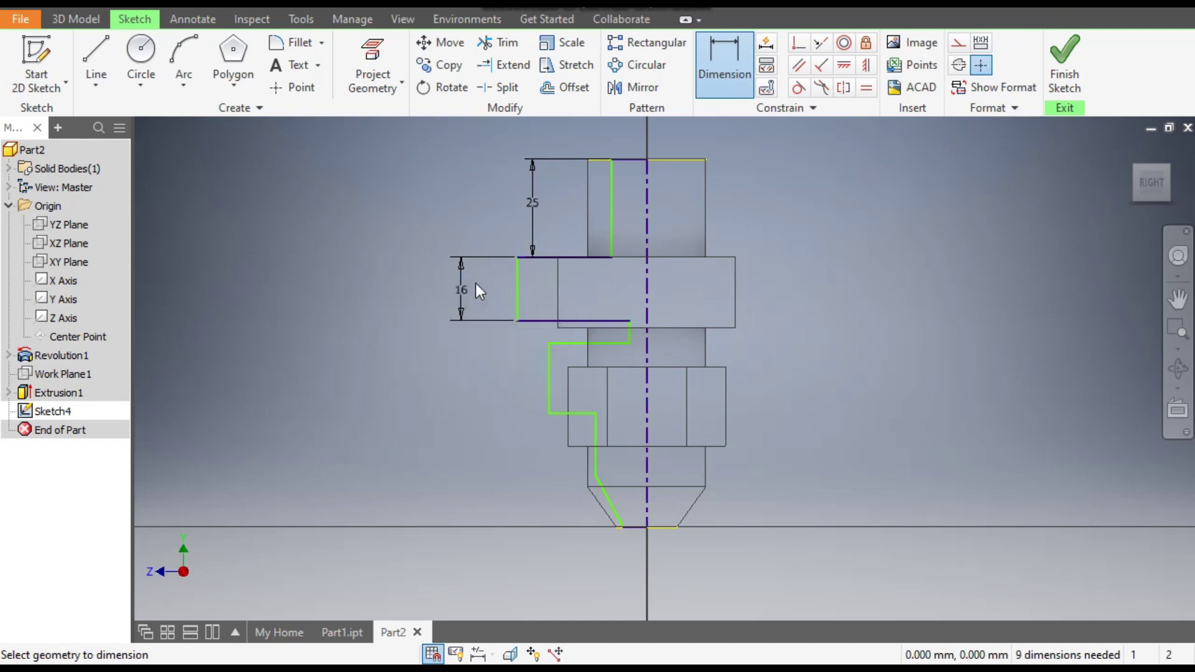
left_click(586, 320)
left_click(593, 342)
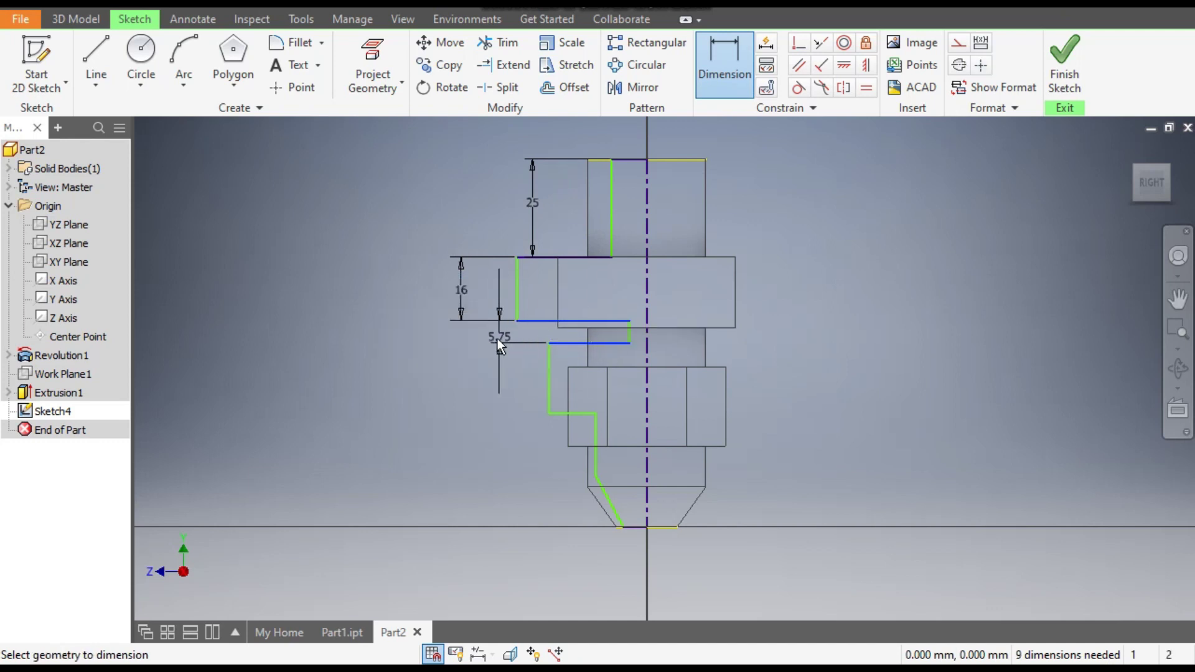
left_click(471, 341)
type("2")
key("Return")
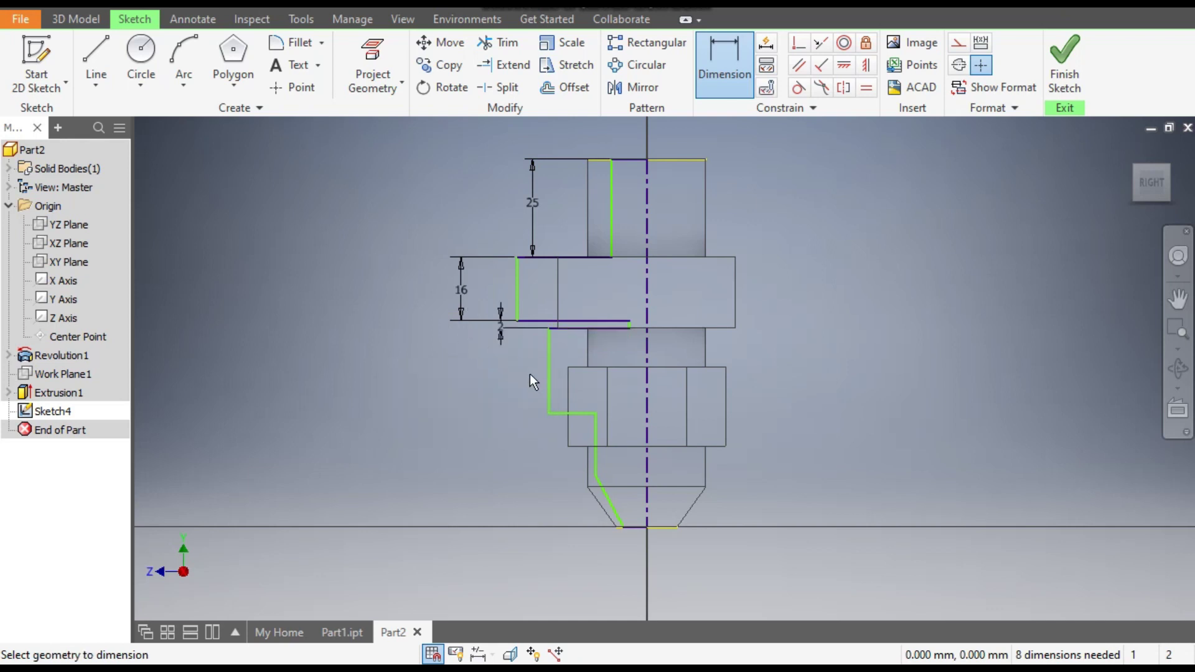
- Dimension the bore section below the neck as 30 mm high and the vertical line beneath it as 17.5 mm
left_click(551, 380)
left_click(488, 378)
type("30")
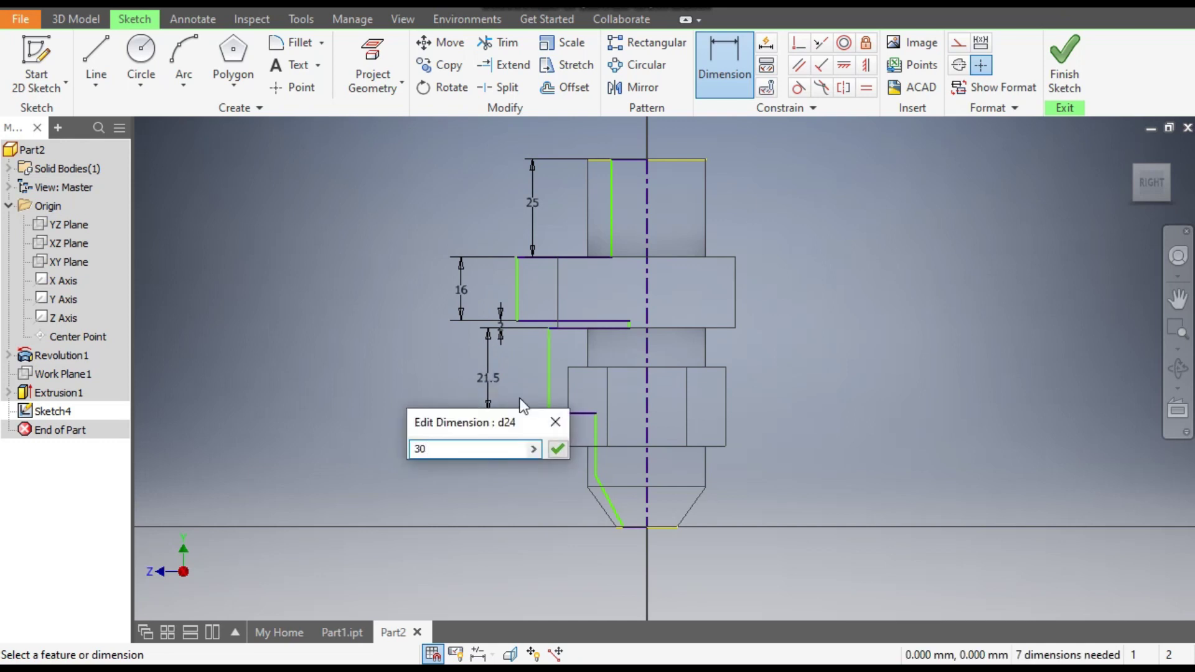
key("Return")
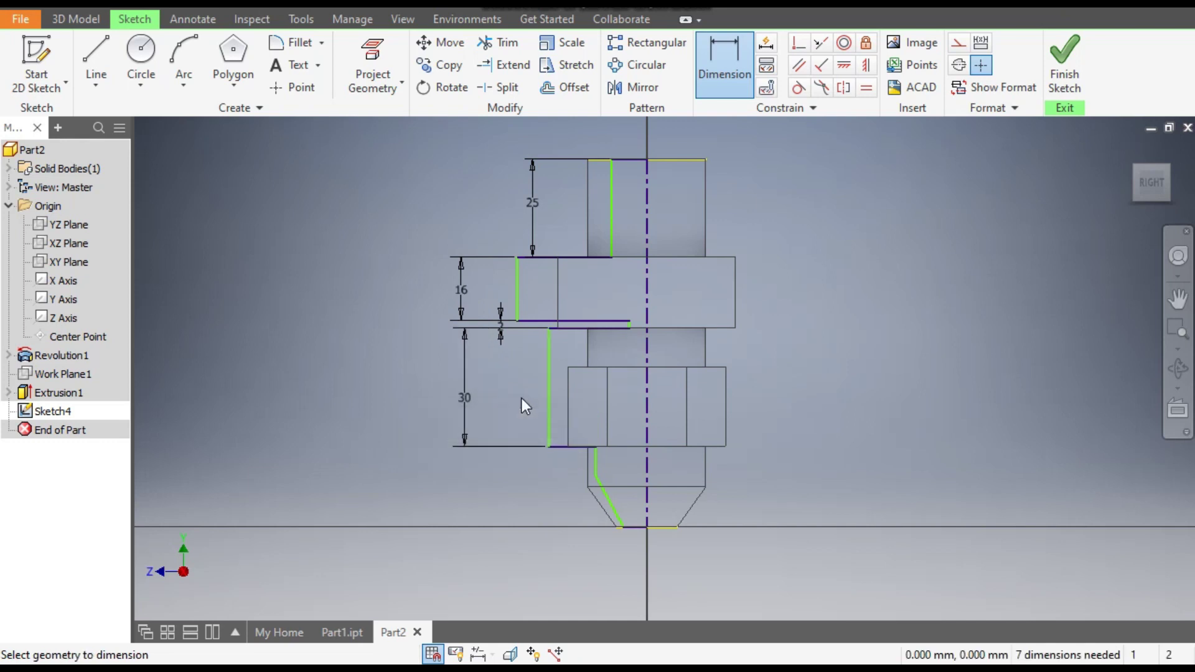
left_click(577, 446)
left_click(597, 477)
left_click(521, 464)
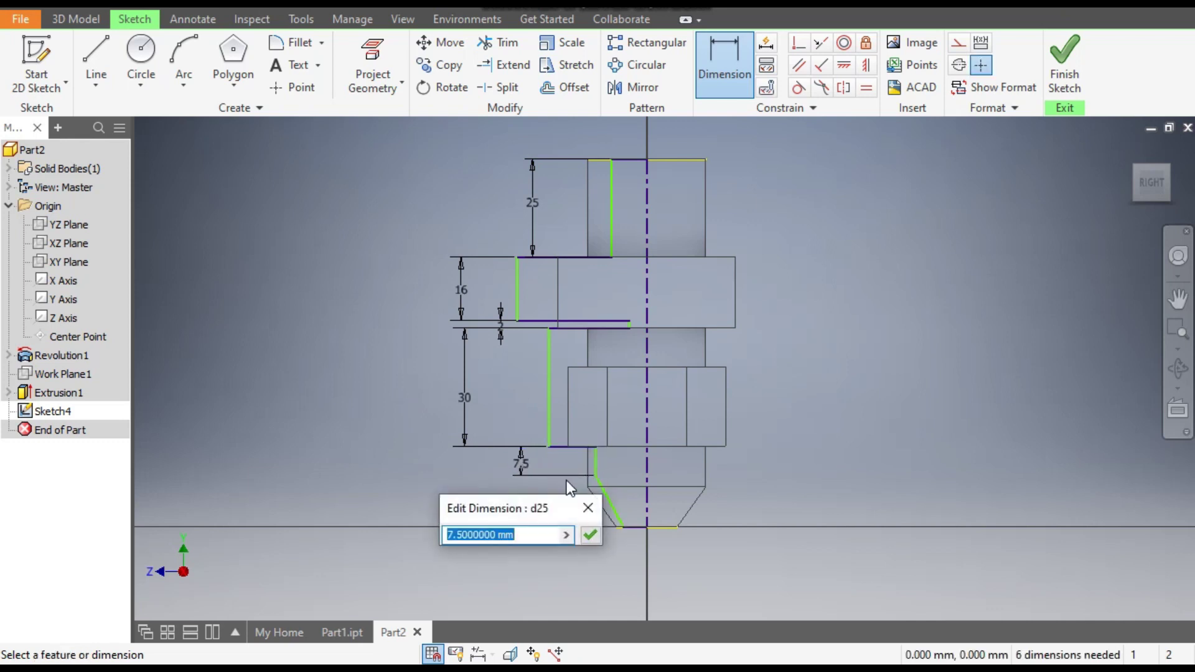
type("17.5")
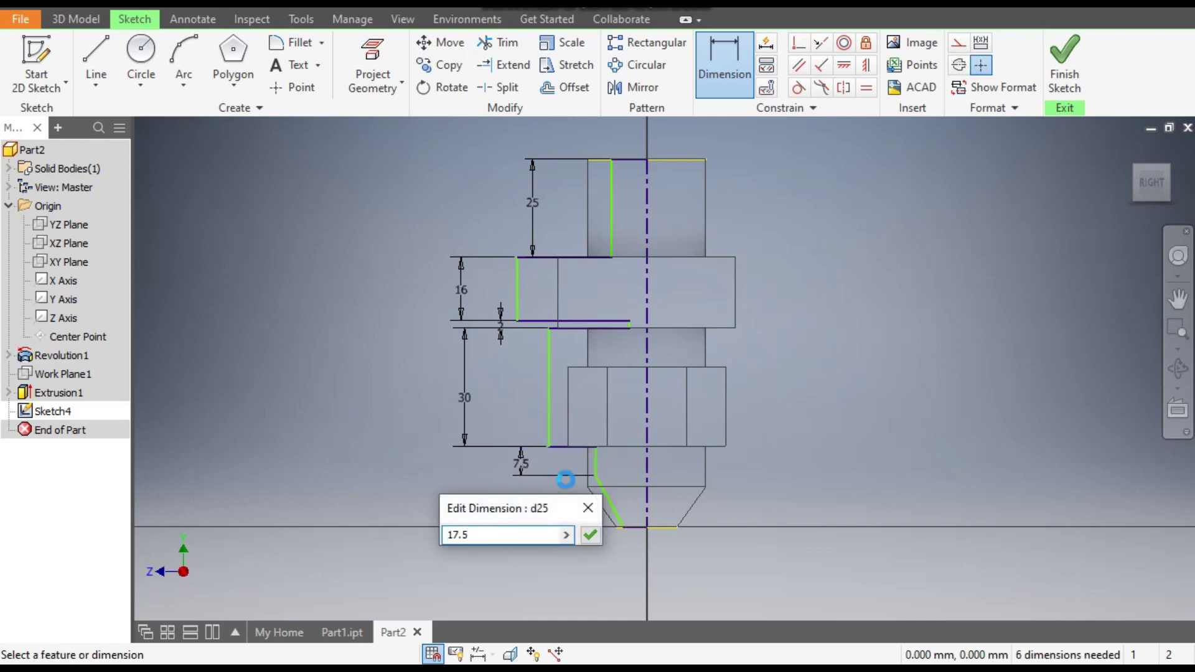
- Dimension the angle between the slanted line and the part's bottom edge as 45 degrees
scroll(650, 551, "down", 4)
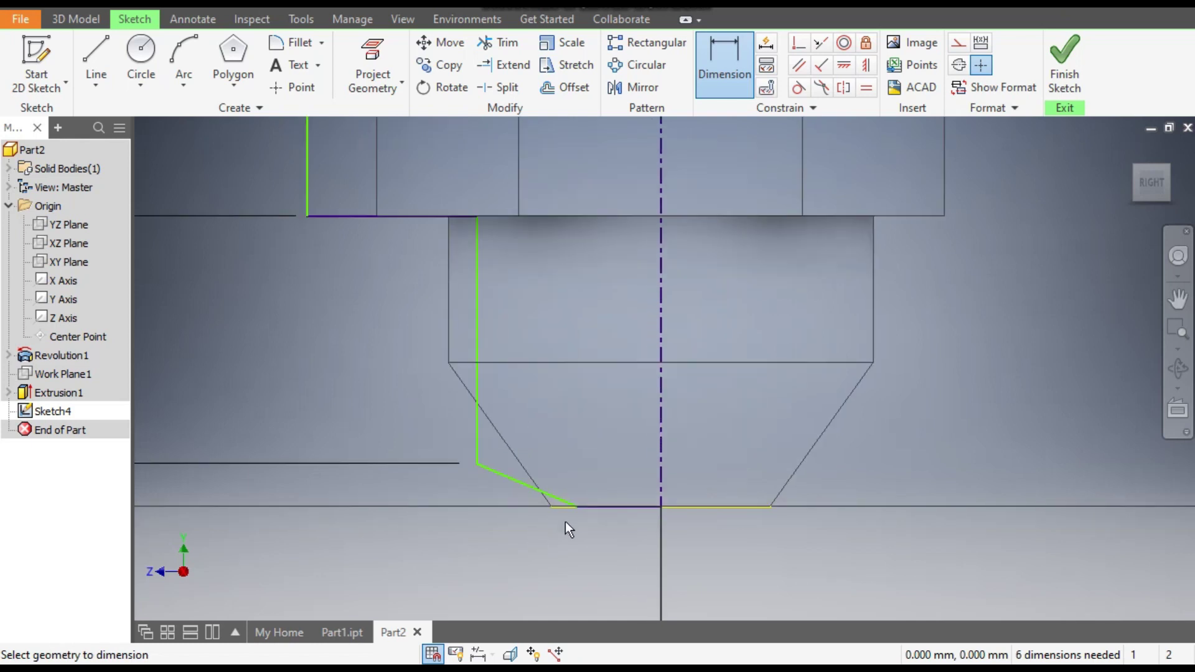
left_click(597, 508)
left_click(507, 478)
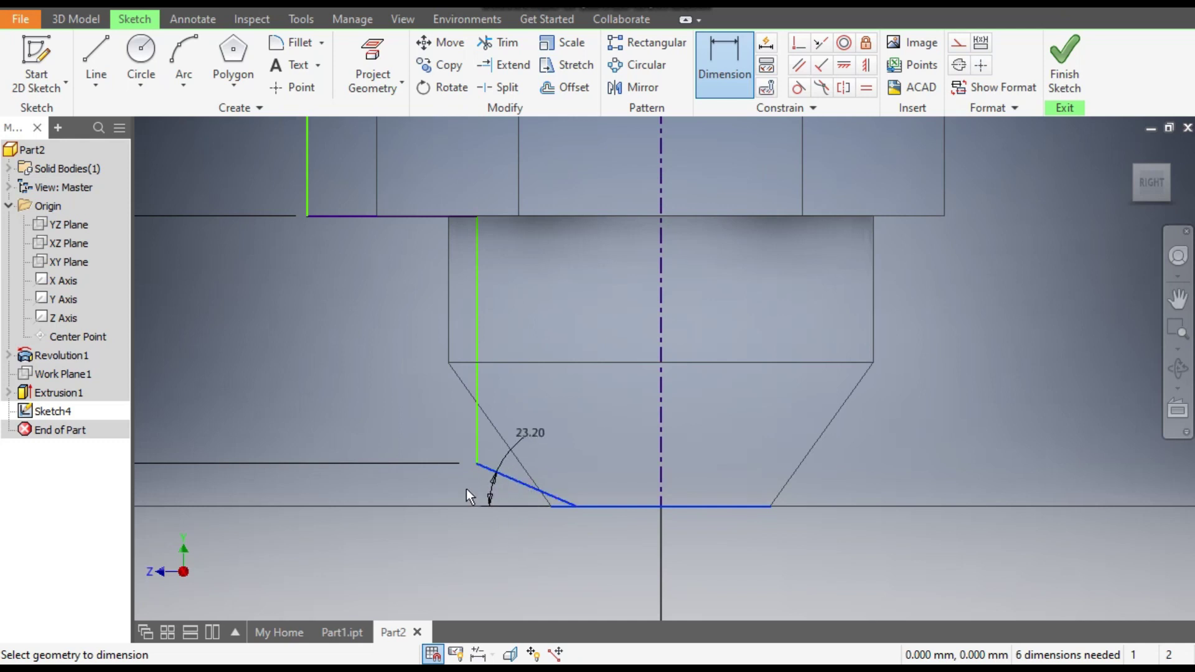
left_click(468, 496)
type("45")
key("Return")
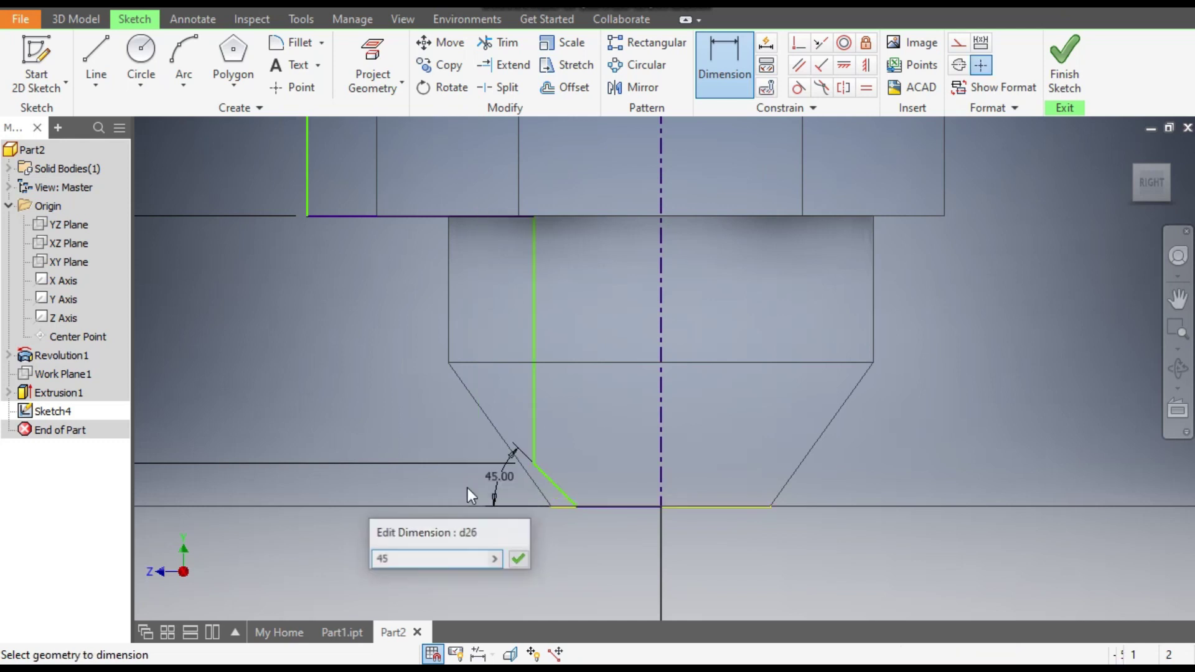
- Dimension the uppermost bore section about the centerline with a diameter of 16 mm
scroll(535, 446, "up", 5)
mouse_move(568, 477)
middle_mouse_down()
mouse_move(560, 536)
mouse_move(556, 523)
middle_mouse_up()
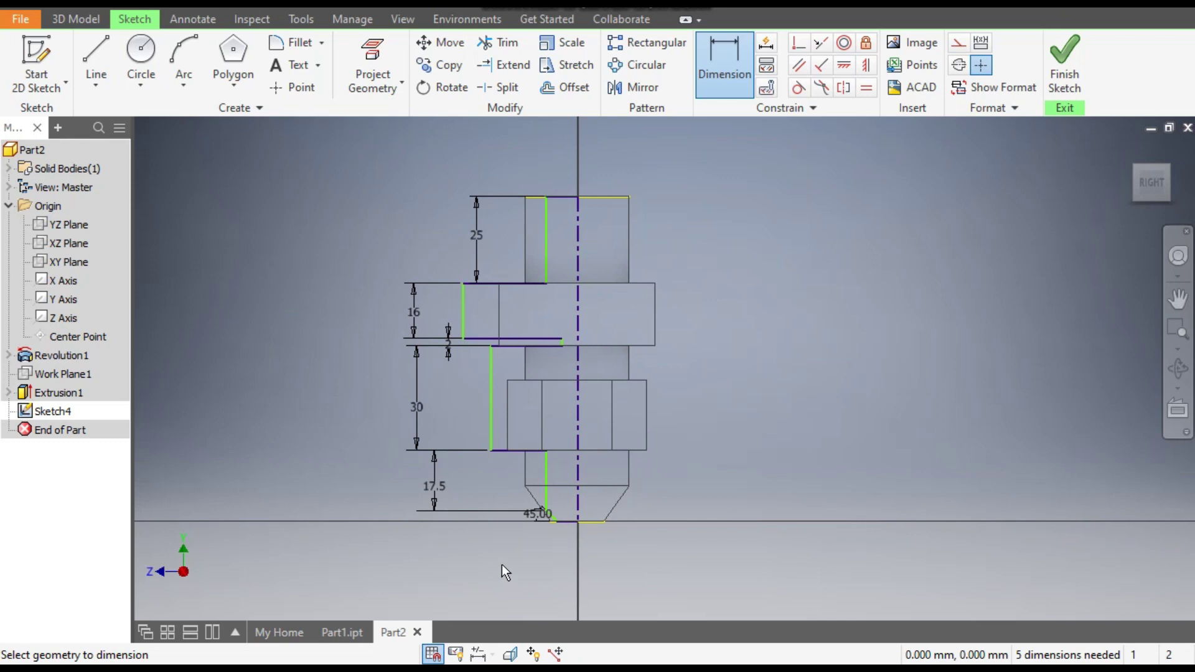
left_click(547, 226)
left_click(578, 234)
left_click(563, 166)
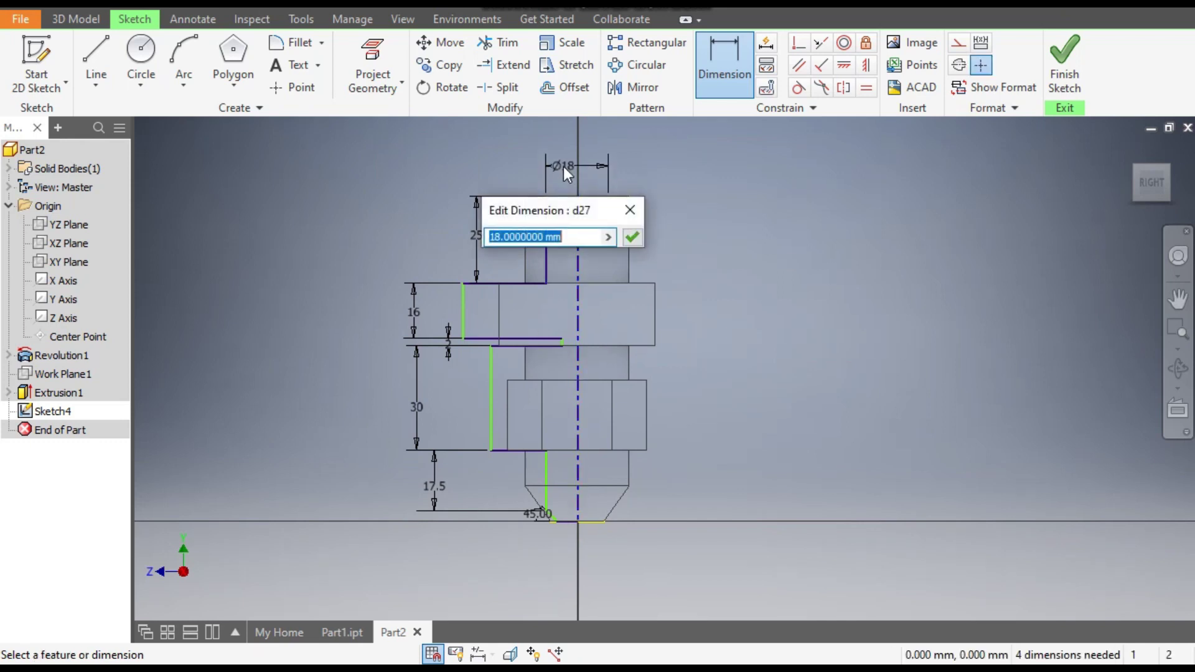
type("16")
key("Return")
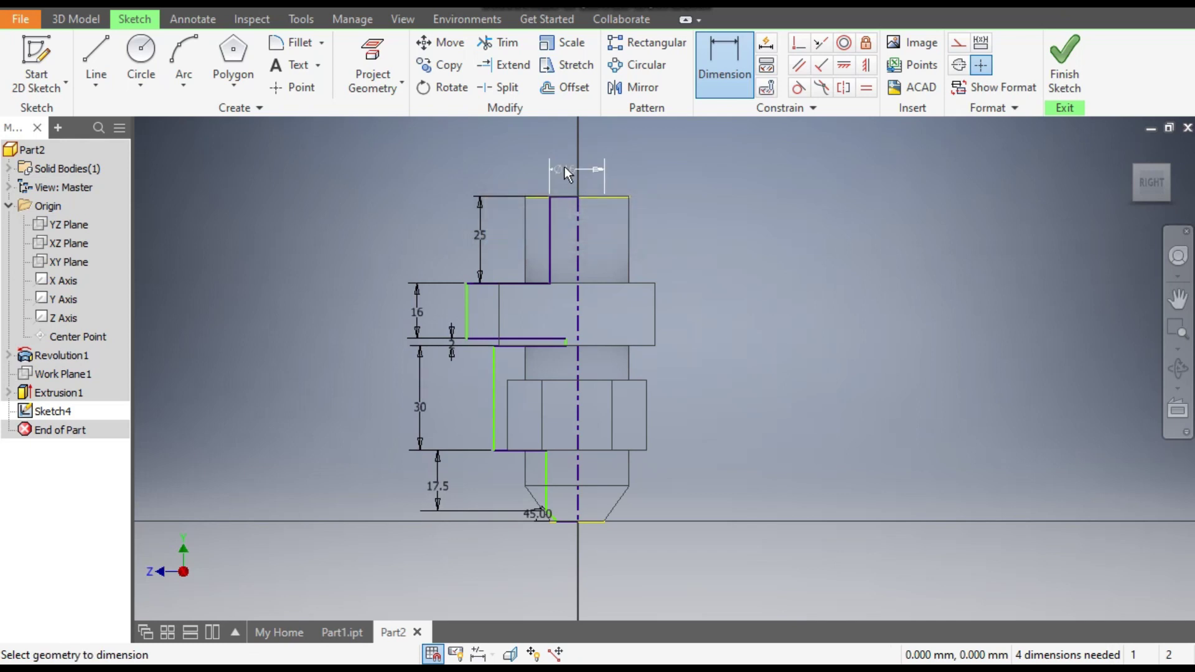
- Dimension the second bore section about the centerline with a diameter of 26 mm
left_click(579, 312)
left_click(551, 311)
type("26")
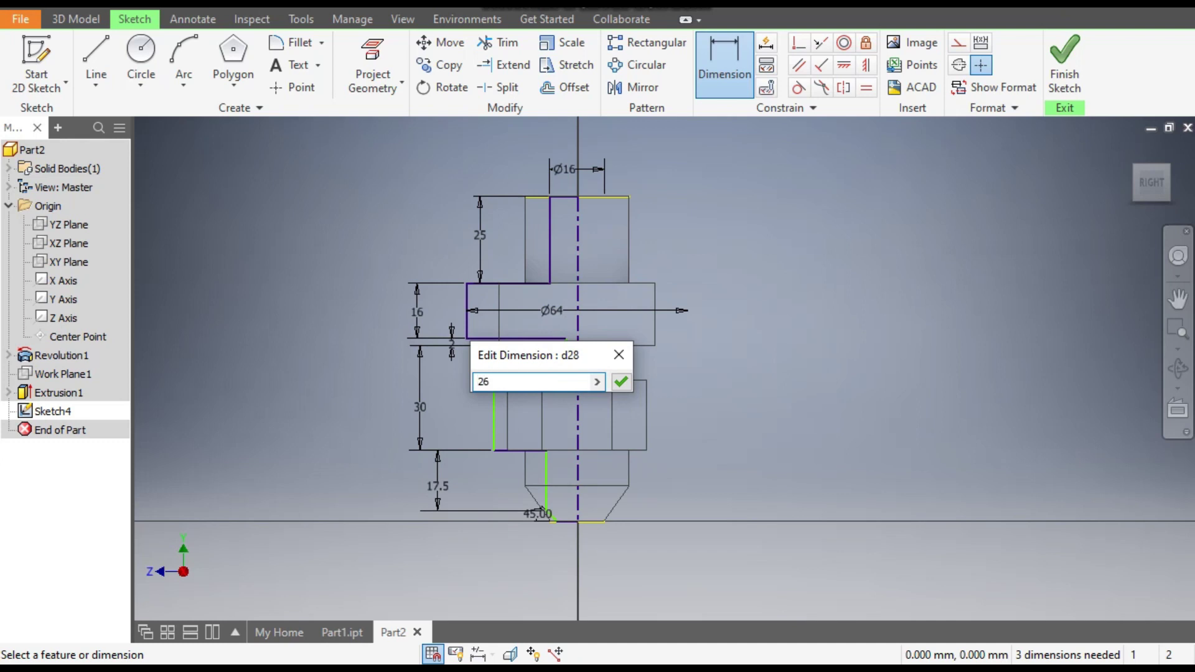
key("Return")
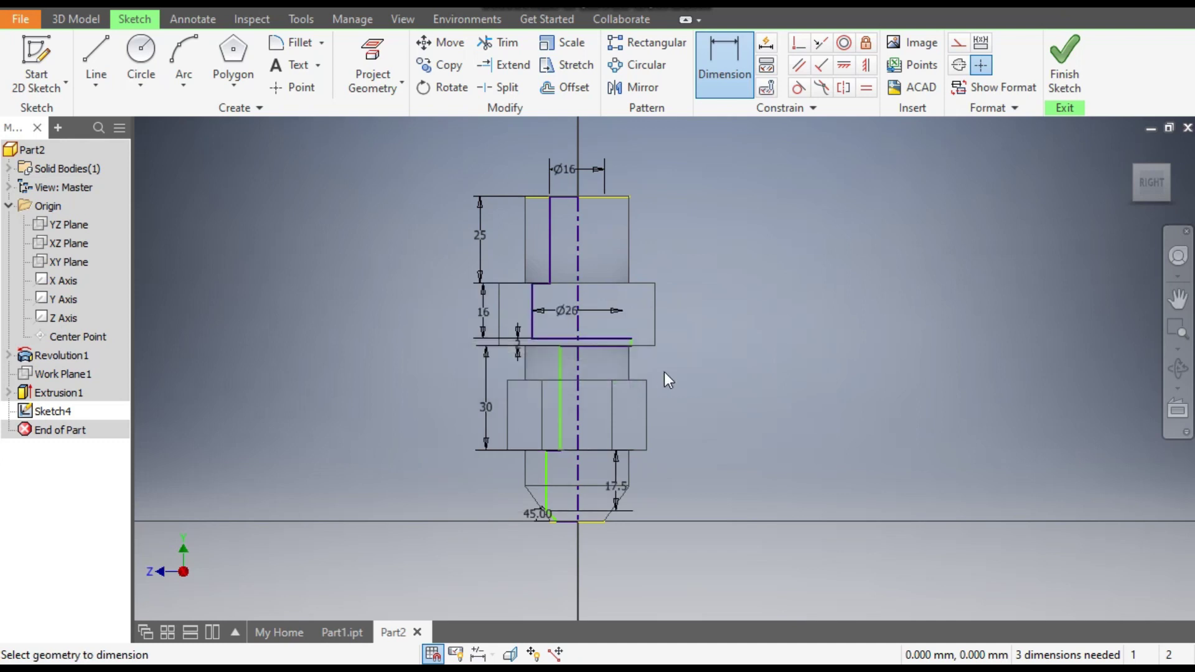
key("Escape")
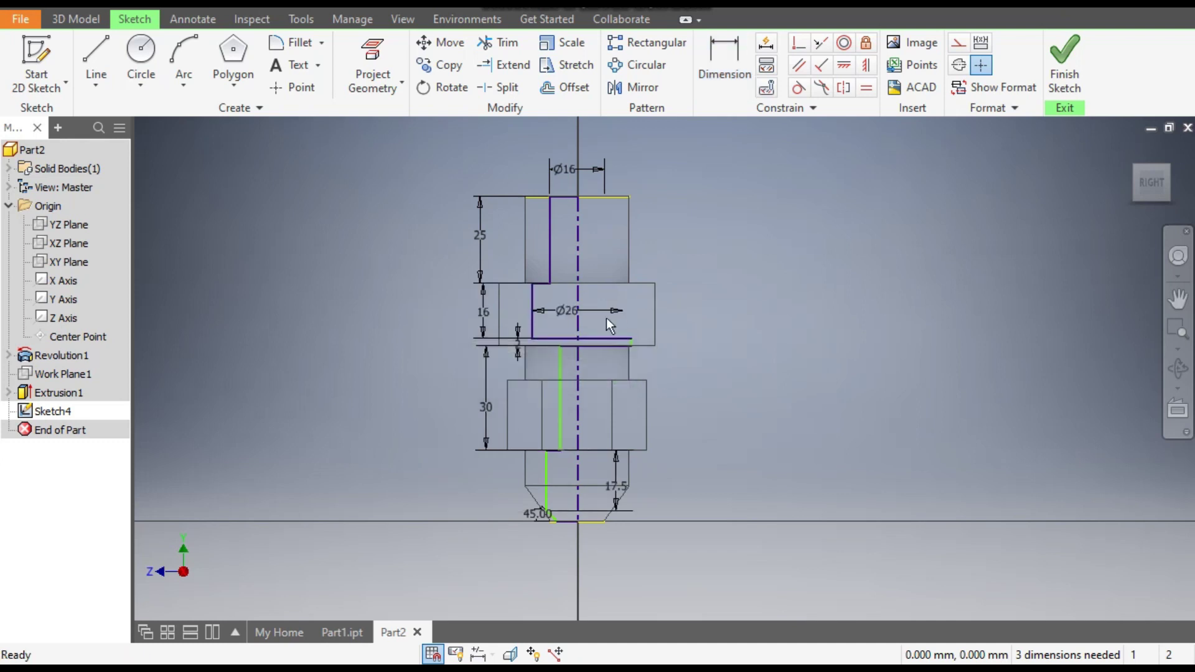
- Move the 2 mm neck line back across the centerline to the same side as the rest of the bore profile
scroll(607, 321, "up", 5)
left_click_drag(828, 349, 587, 352)
scroll(783, 326, "down", 5)
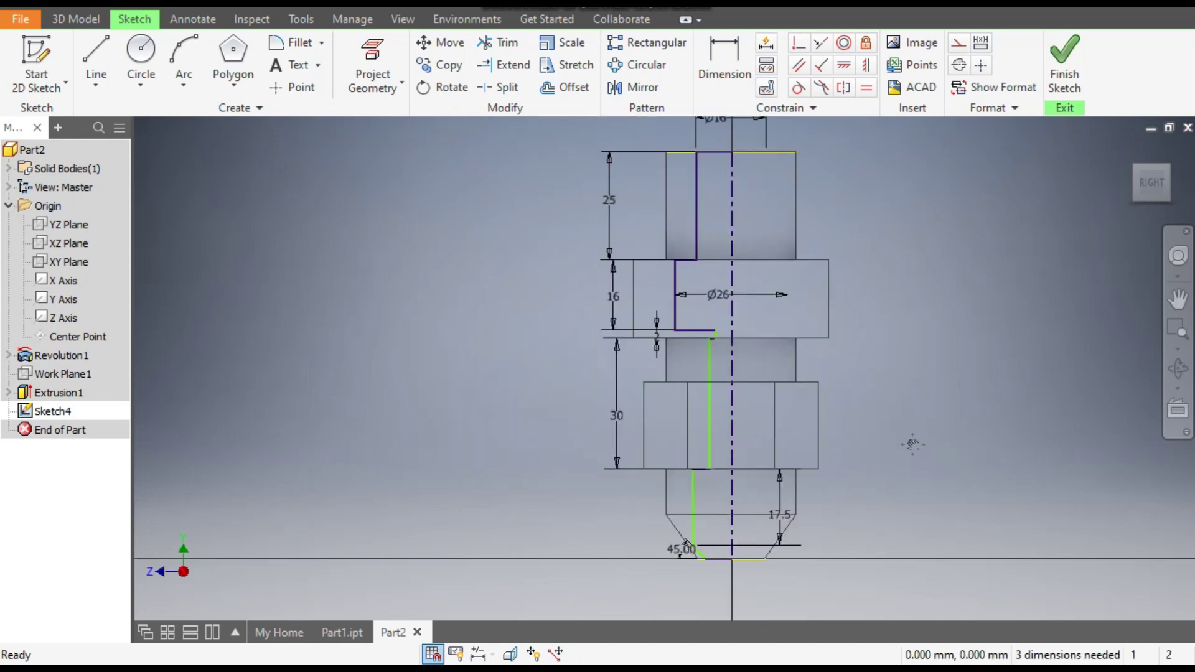
- Dimension the 2 mm neck section of the bore profile about the centerline with a diameter of 5.7 mm
left_click(726, 53)
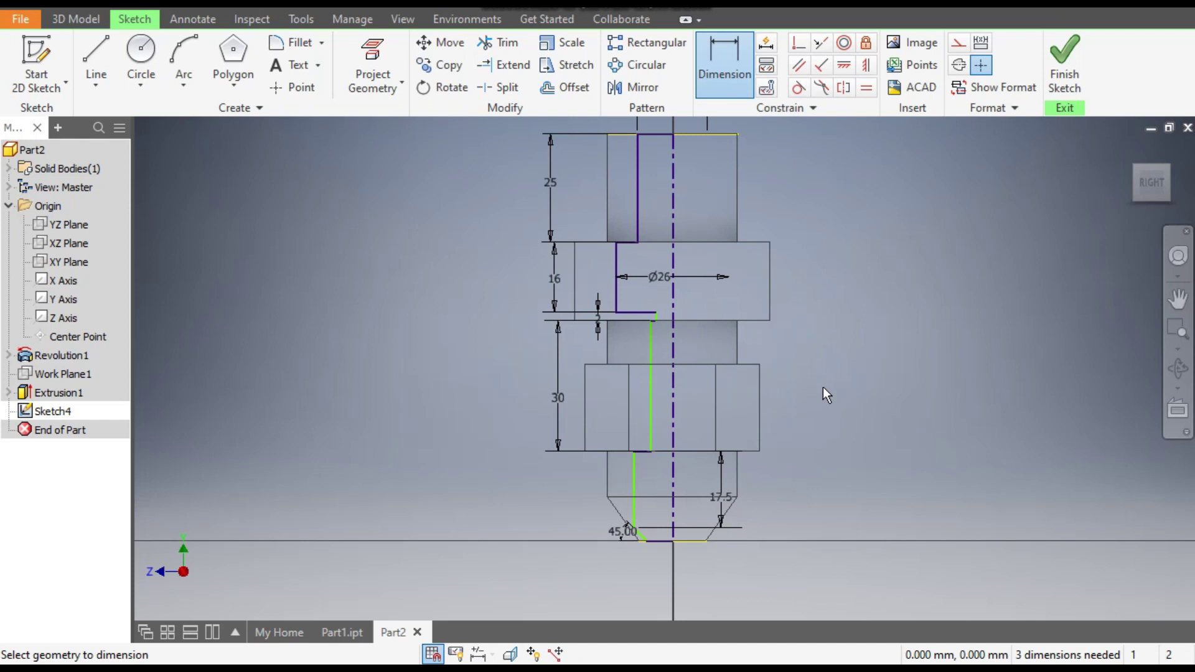
scroll(652, 343, "up", 3)
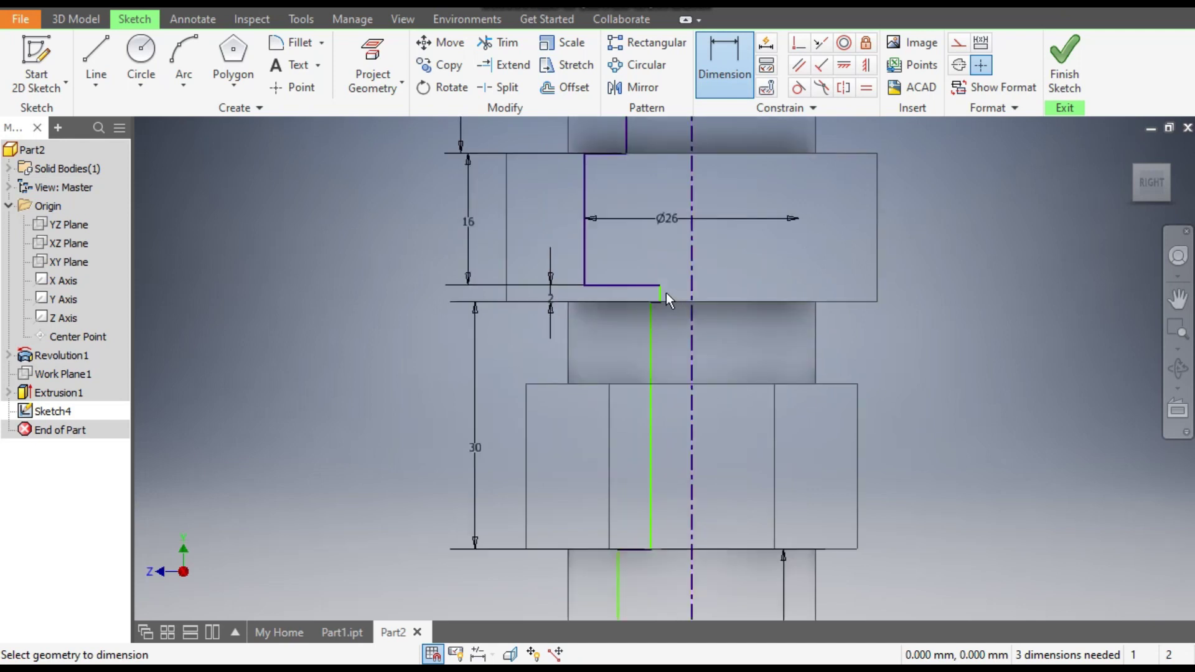
left_click(660, 294)
left_click(692, 289)
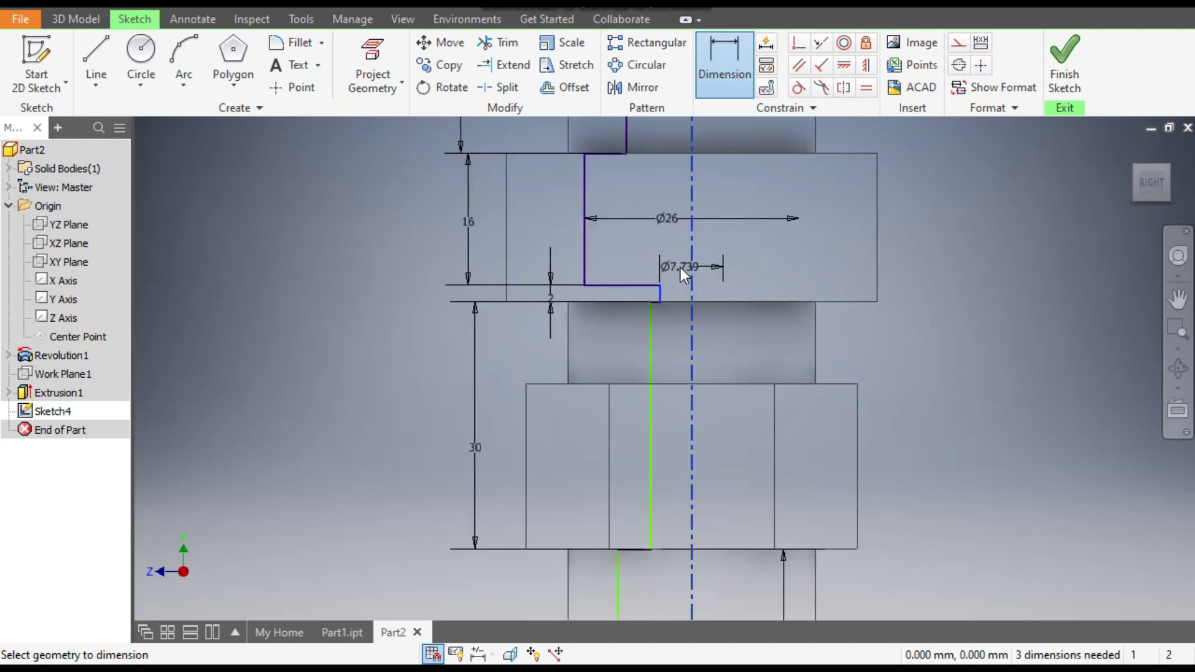
left_click(681, 268)
type("5.7")
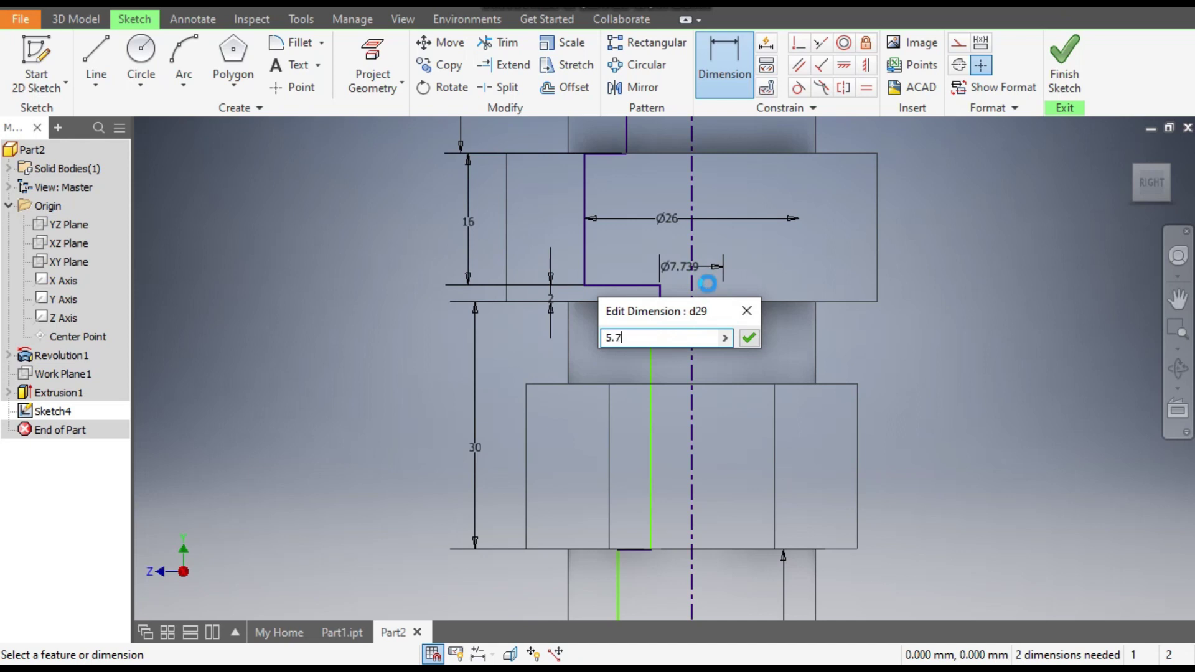
key("Return")
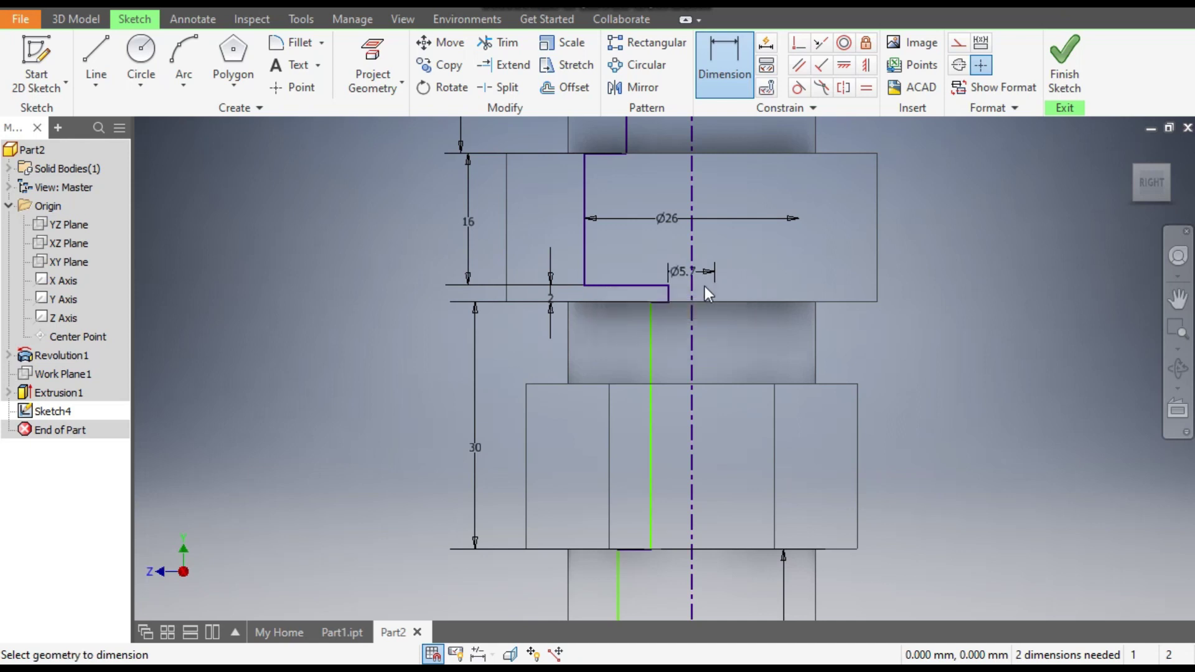
- Dimension the 30 mm long bore section about the centerline with a diameter of 16 mm
left_click(654, 384)
left_click(691, 424)
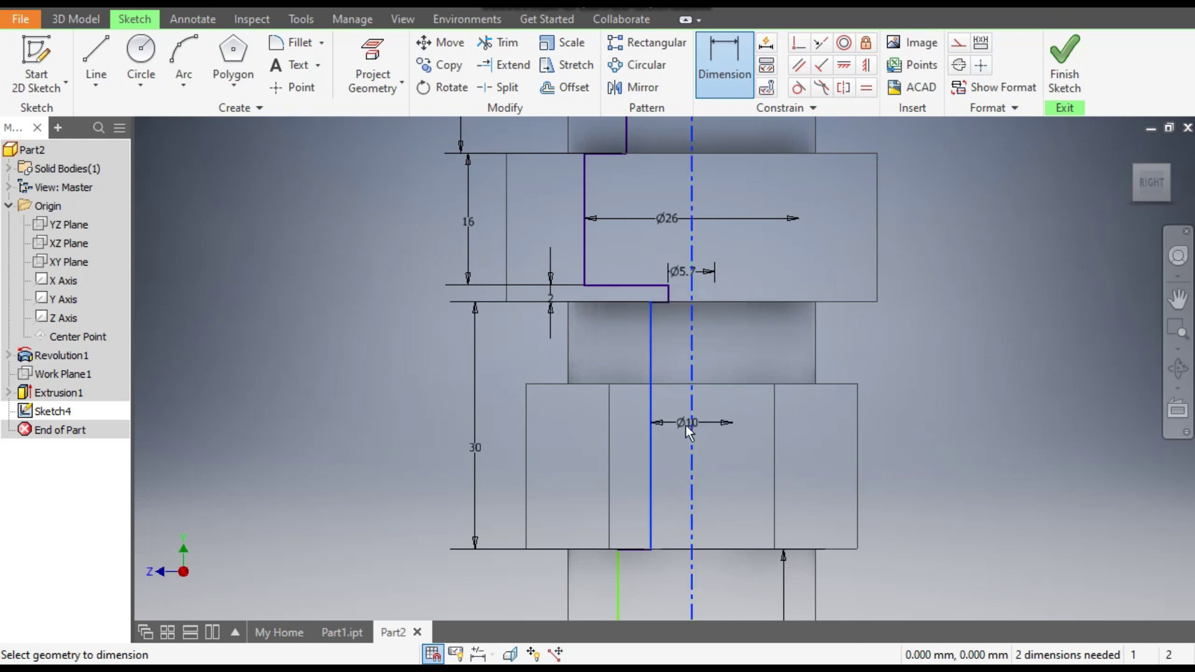
left_click(681, 426)
type("16")
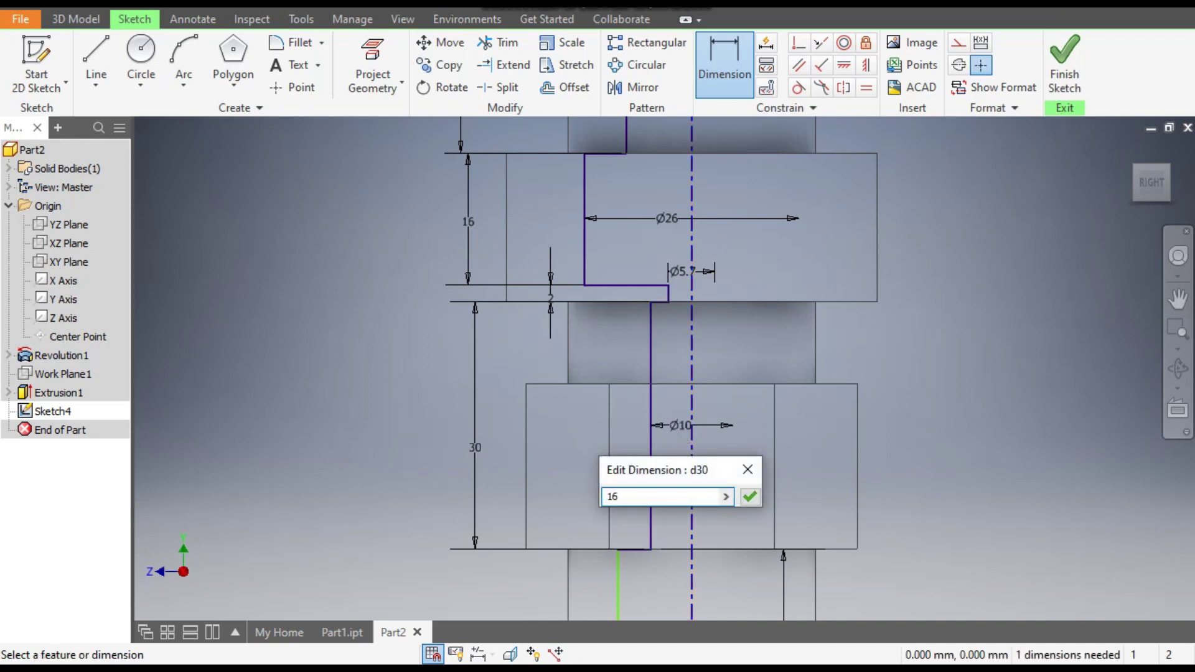
key("Return")
- Dimension the lowest, 17.5 mm long bore section about the centerline with a diameter of 9.5 mm
scroll(664, 402, "down", 3)
middle_click_drag(657, 436, 679, 312)
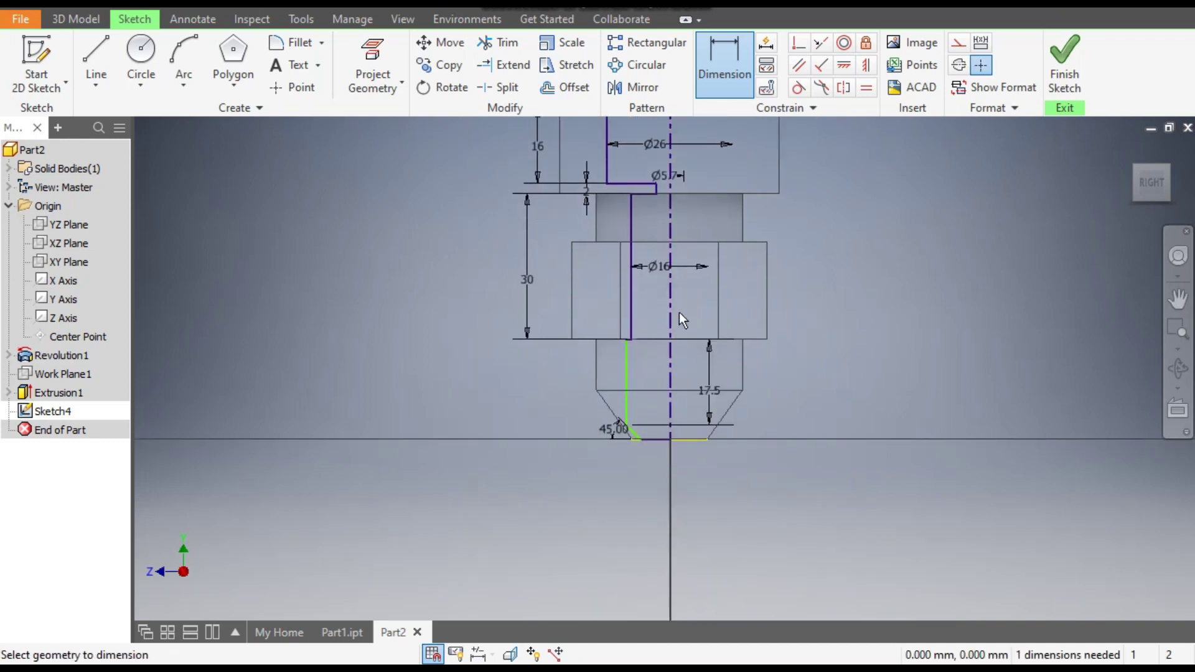
middle_click_drag(691, 417, 608, 349)
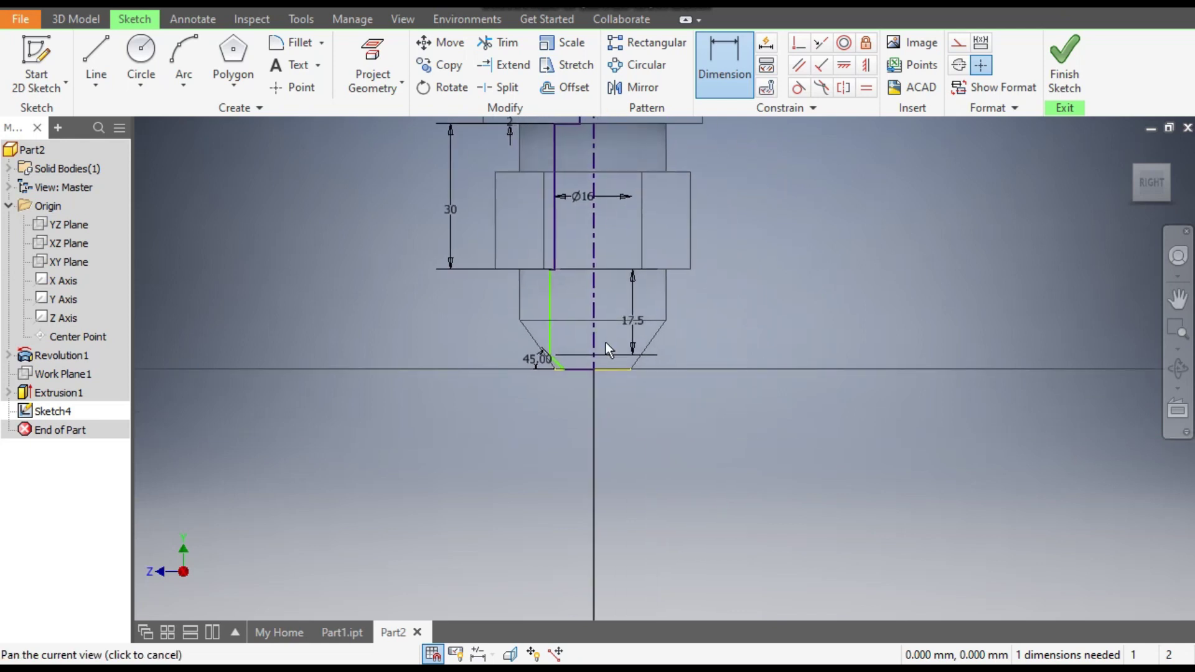
scroll(568, 306, "up", 3)
left_click(533, 309)
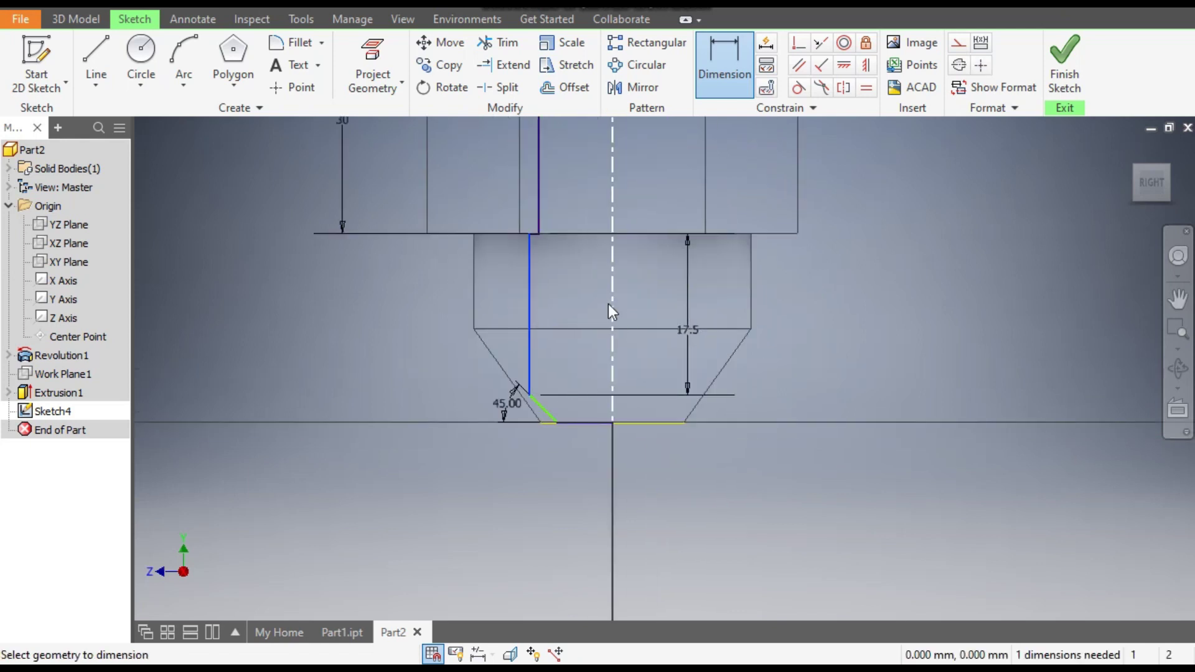
left_click(607, 304)
left_click(592, 305)
type("9.5")
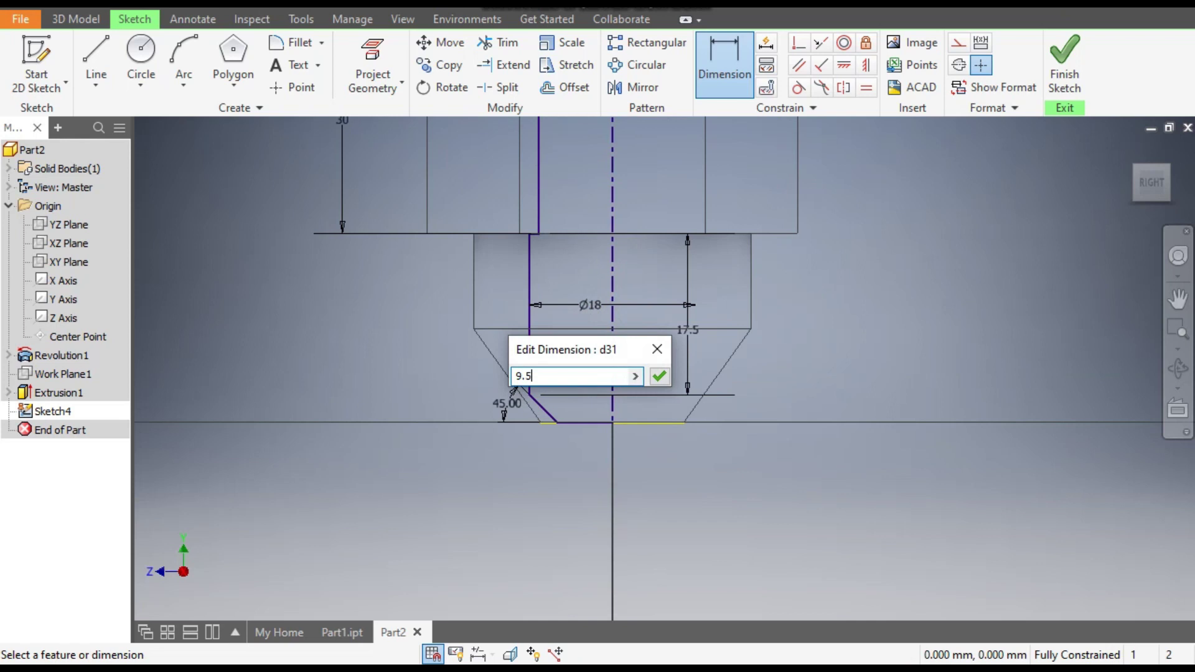
key("Return")
- Revolve the bore profile fully about the centerline as a cut through the fitting
scroll(634, 361, "down", 5)
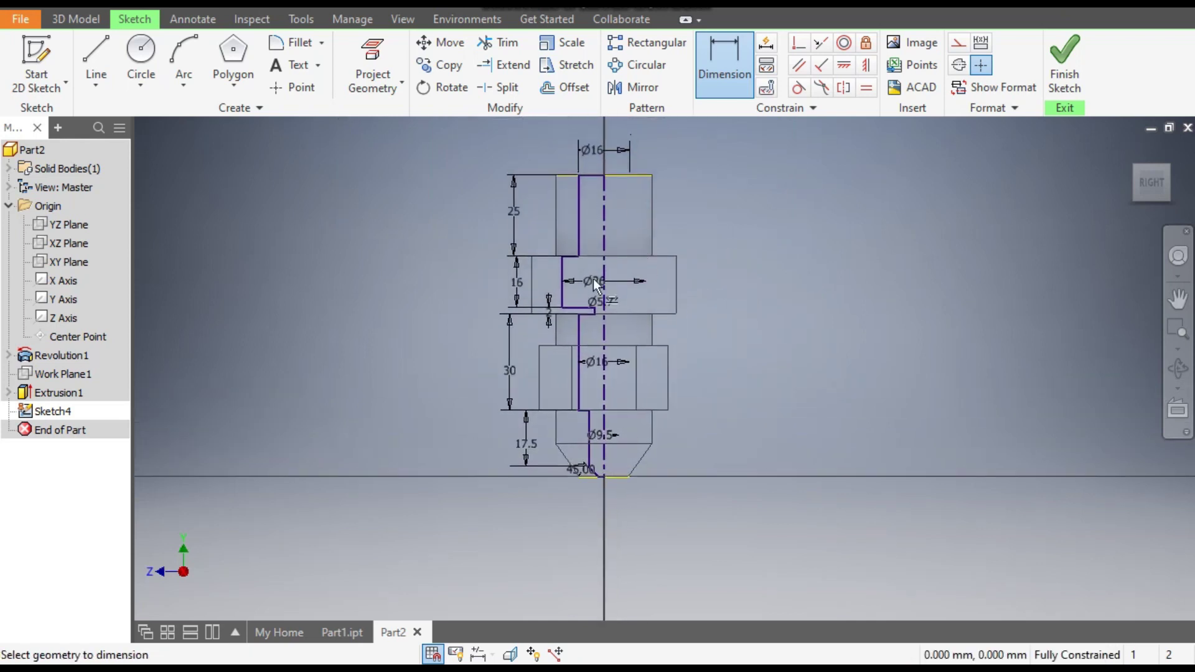
scroll(589, 283, "up", 2)
middle_click_drag(589, 283, 614, 315)
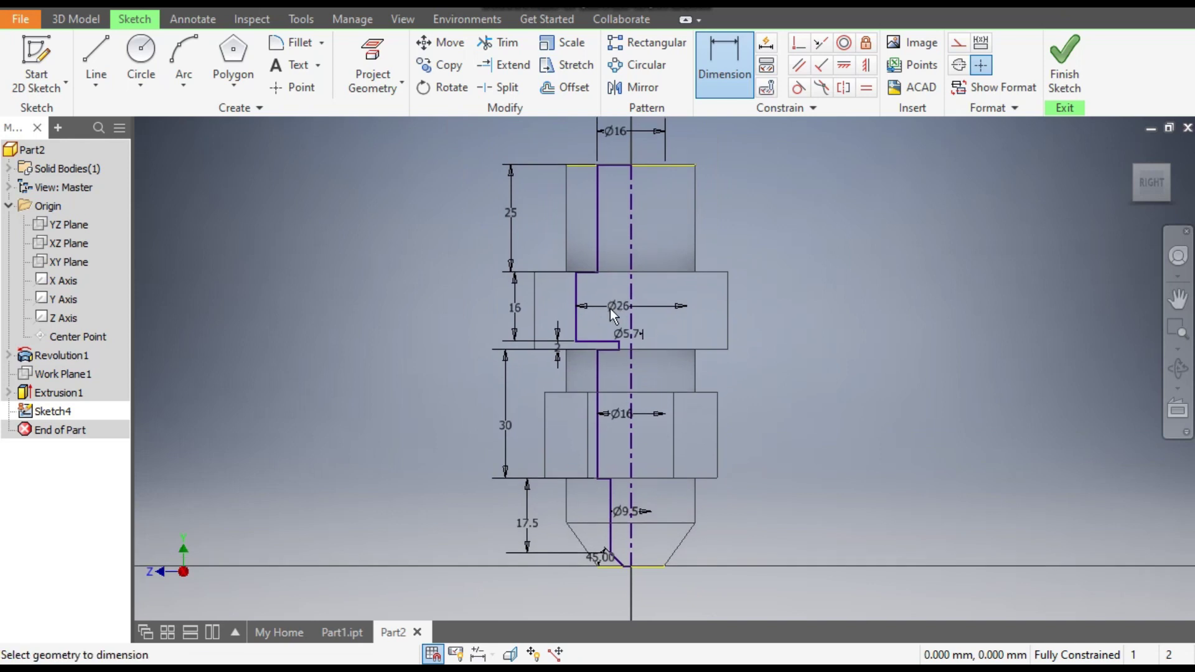
left_click(87, 24)
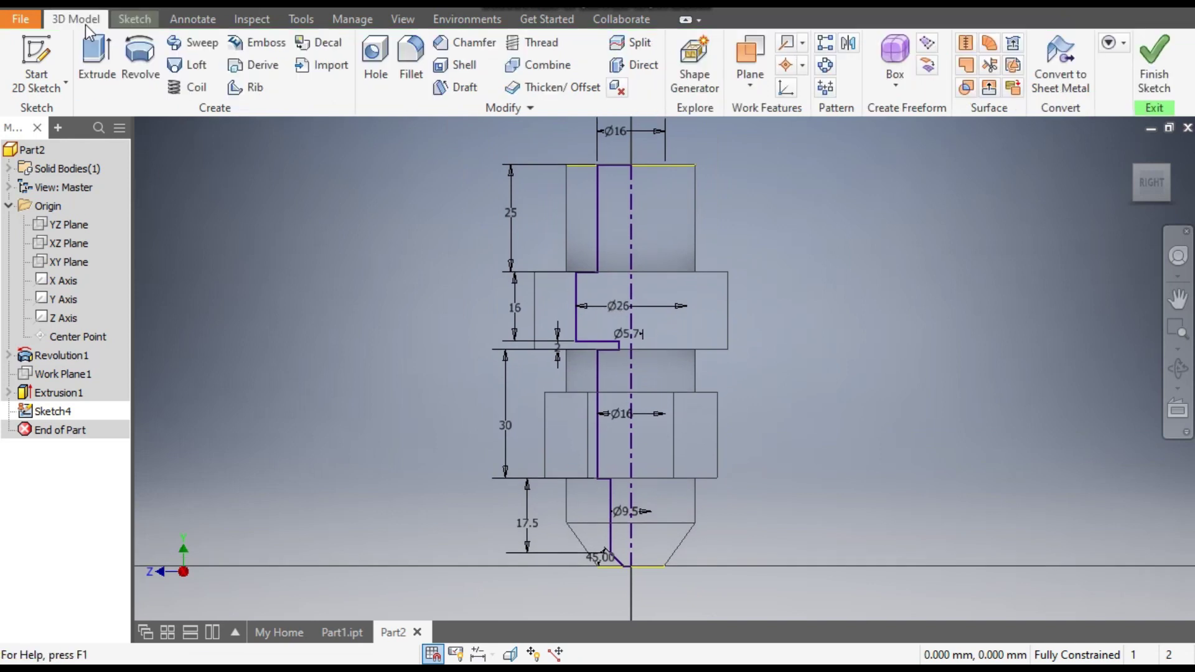
left_click(145, 66)
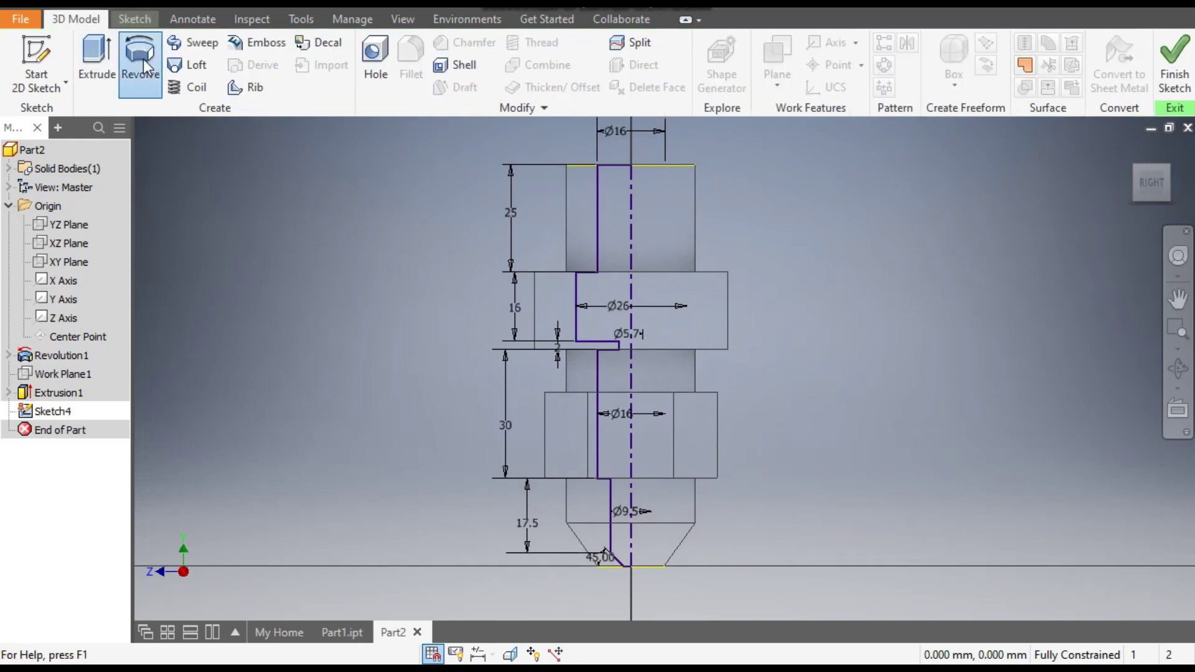
middle_click_drag(1082, 246, 748, 335, "shift")
scroll(666, 298, "down", 4)
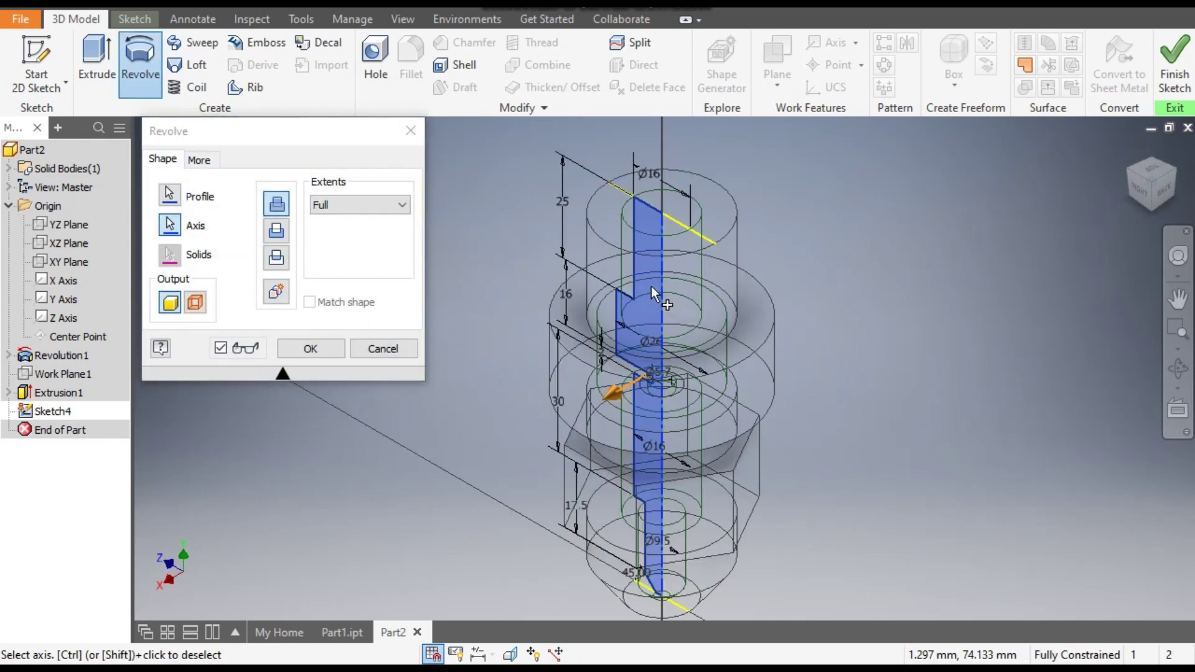
left_click(277, 231)
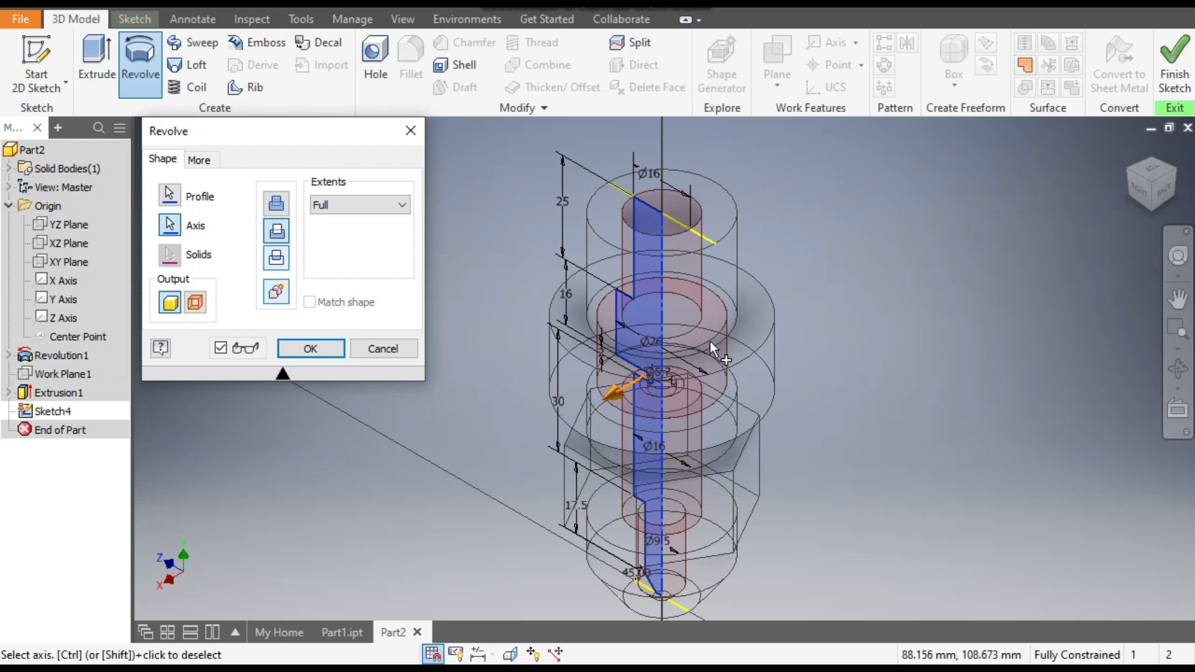
middle_click_drag(727, 472, 721, 416)
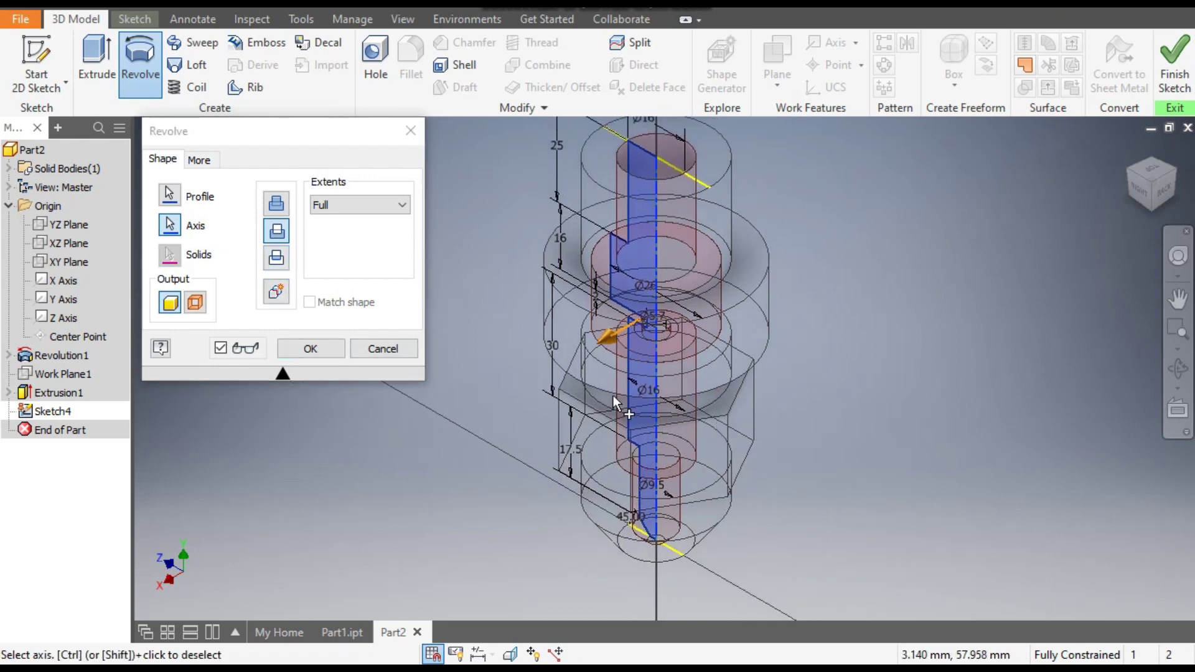
left_click(307, 350)
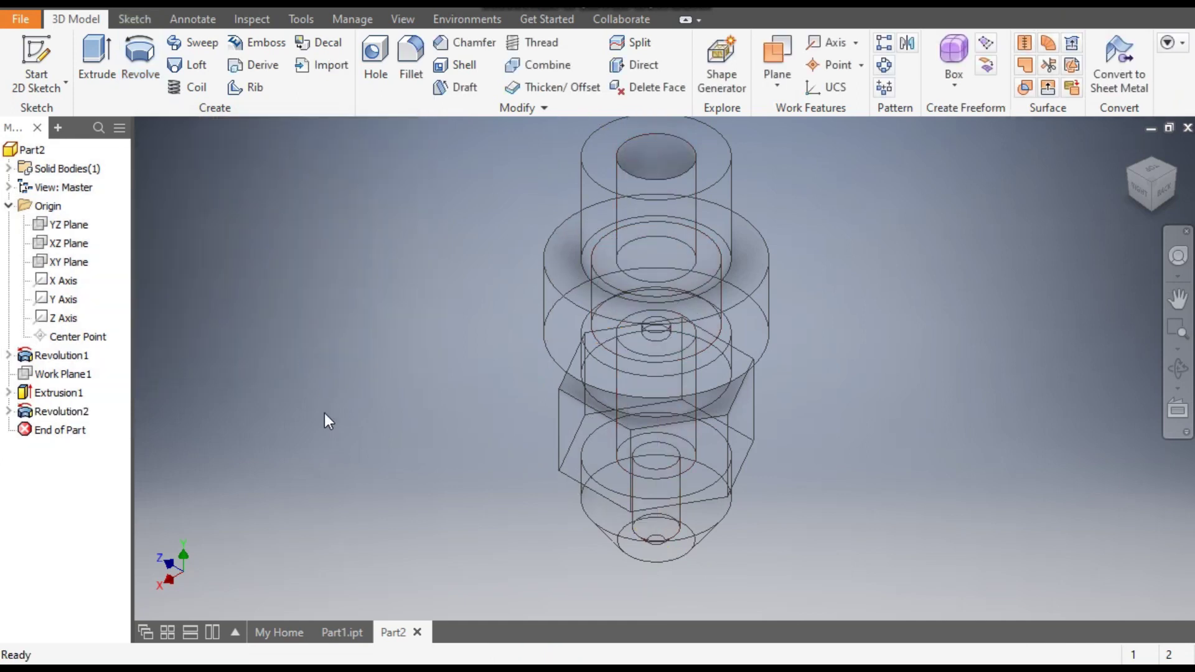
- Set the visual style to Shaded with Edges
left_click(407, 24)
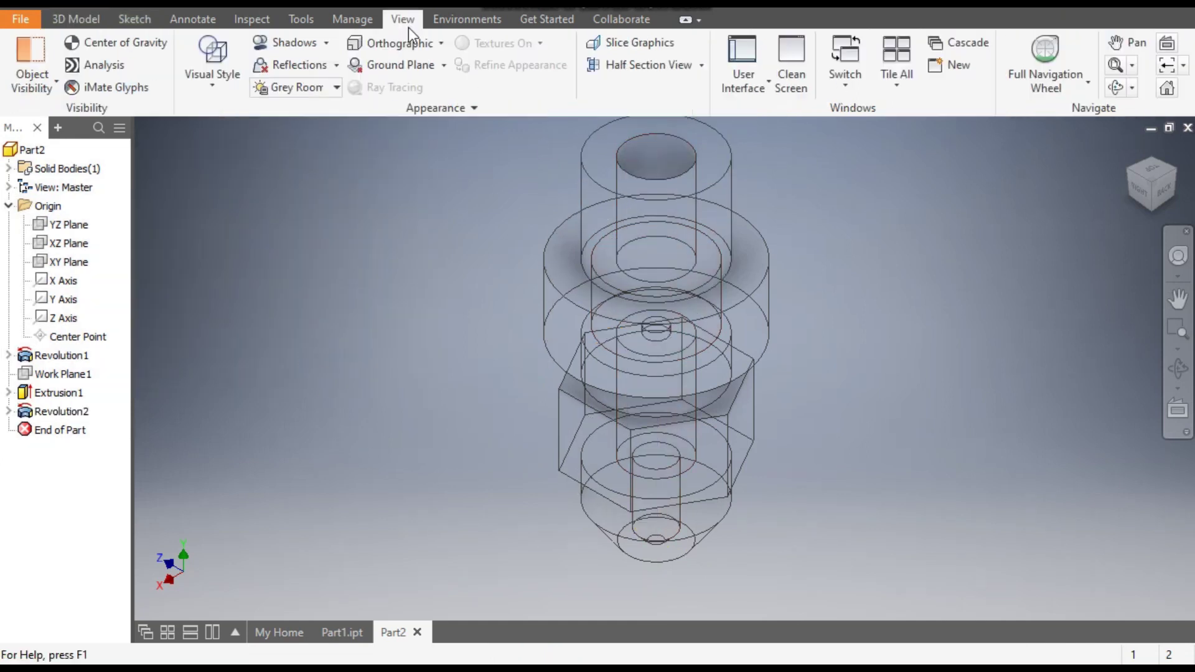
left_click(214, 73)
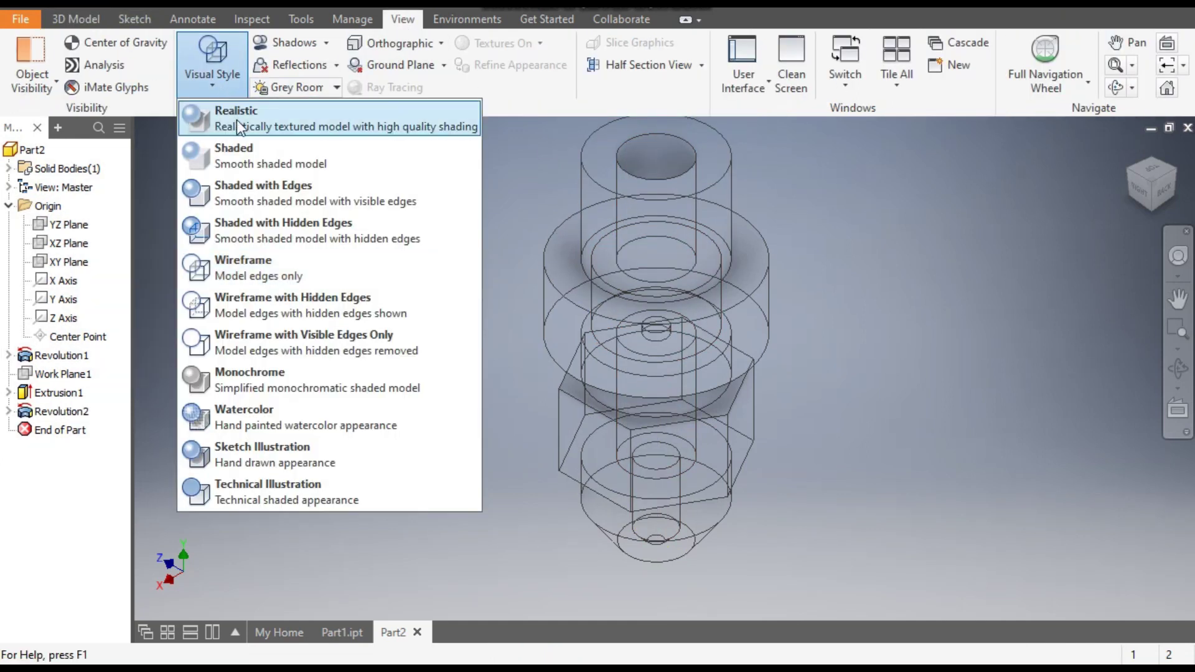
left_click(248, 186)
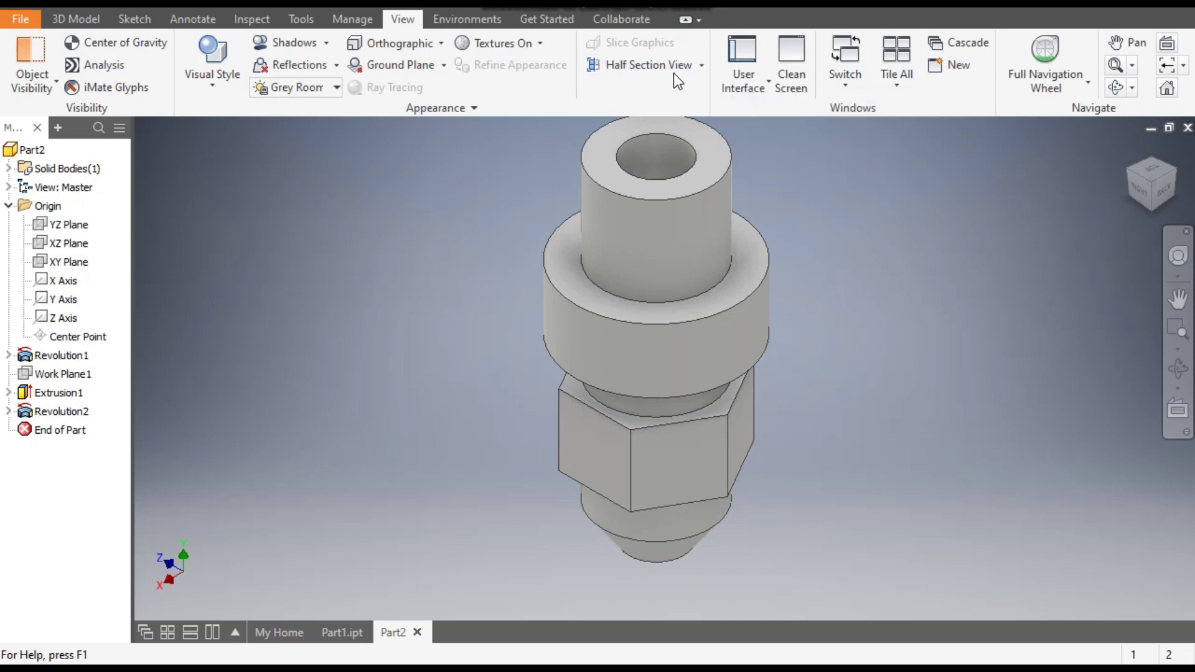
- Section the part in half at the YZ Plane and examine the stepped bore
left_click(701, 65)
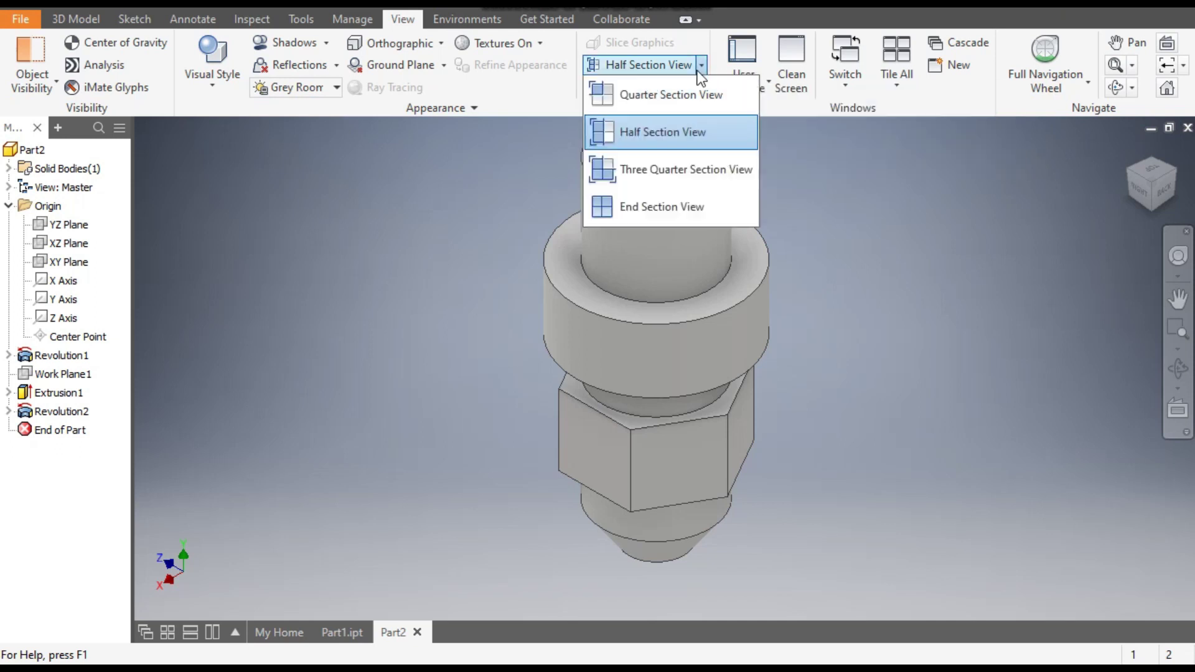
left_click(666, 133)
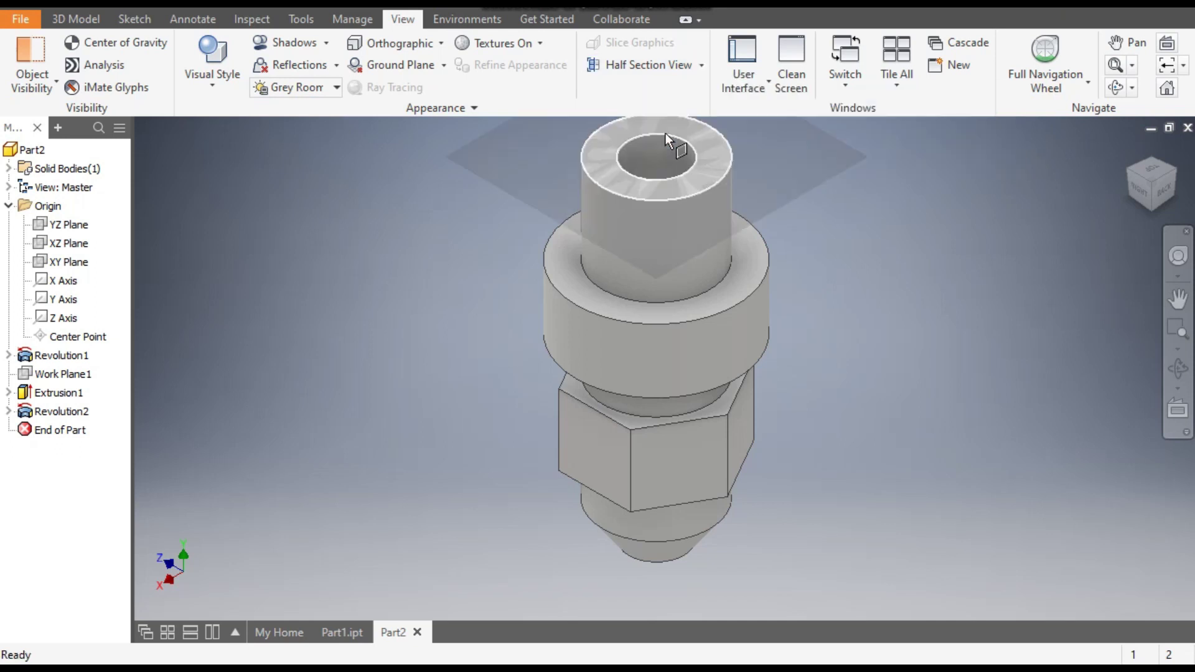
left_click(72, 226)
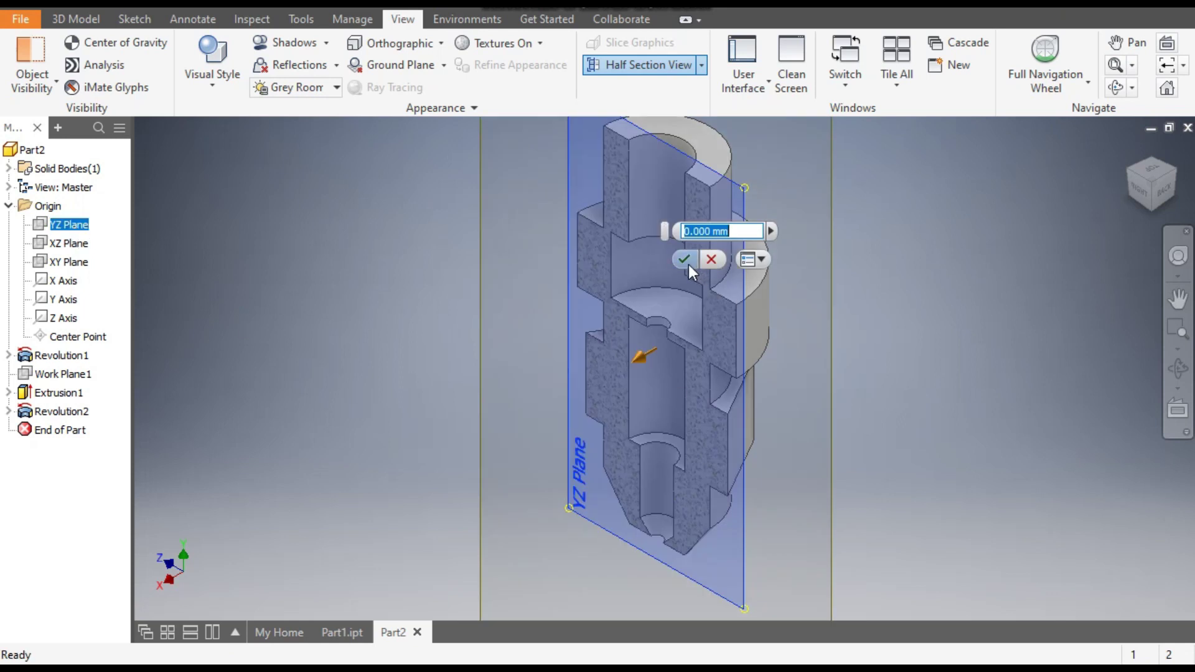
left_click(685, 261)
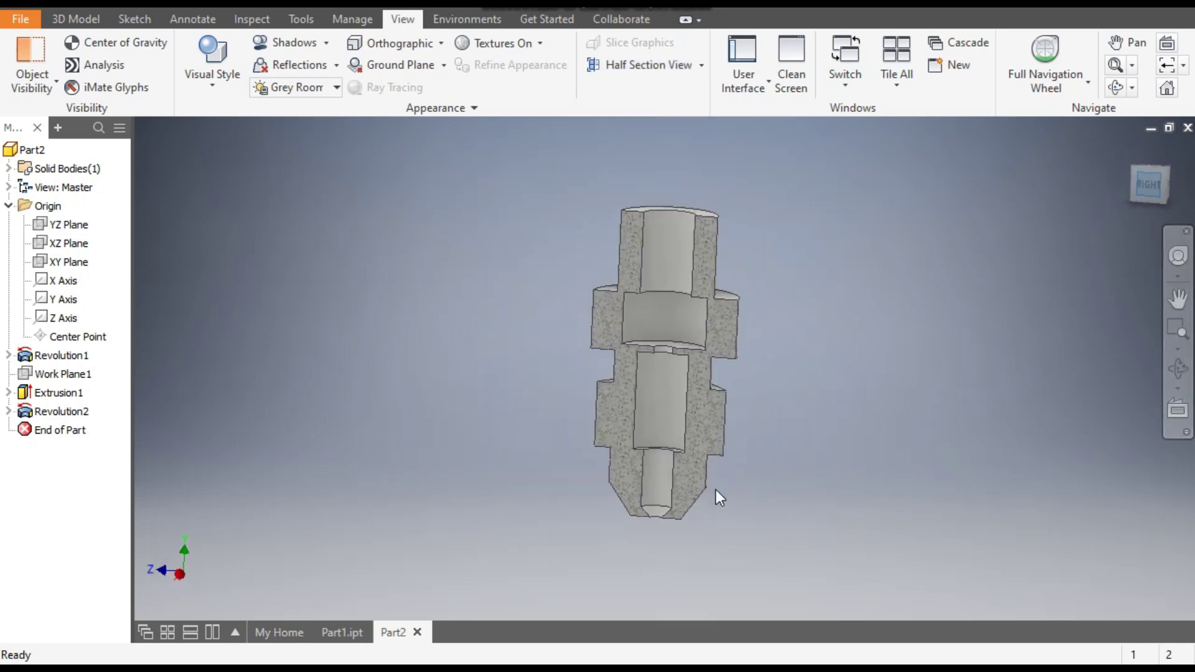
scroll(716, 495, "up", 3)
middle_click_drag(703, 492, 757, 361)
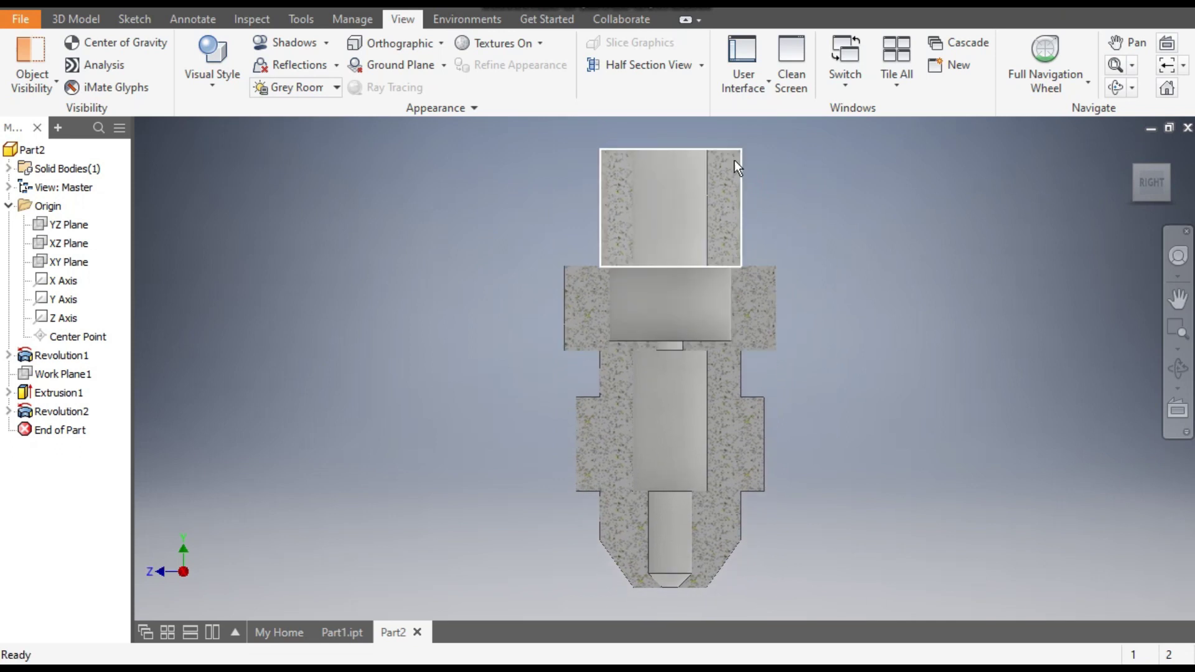
- End the half section view and return the part to its home view
left_click(701, 65)
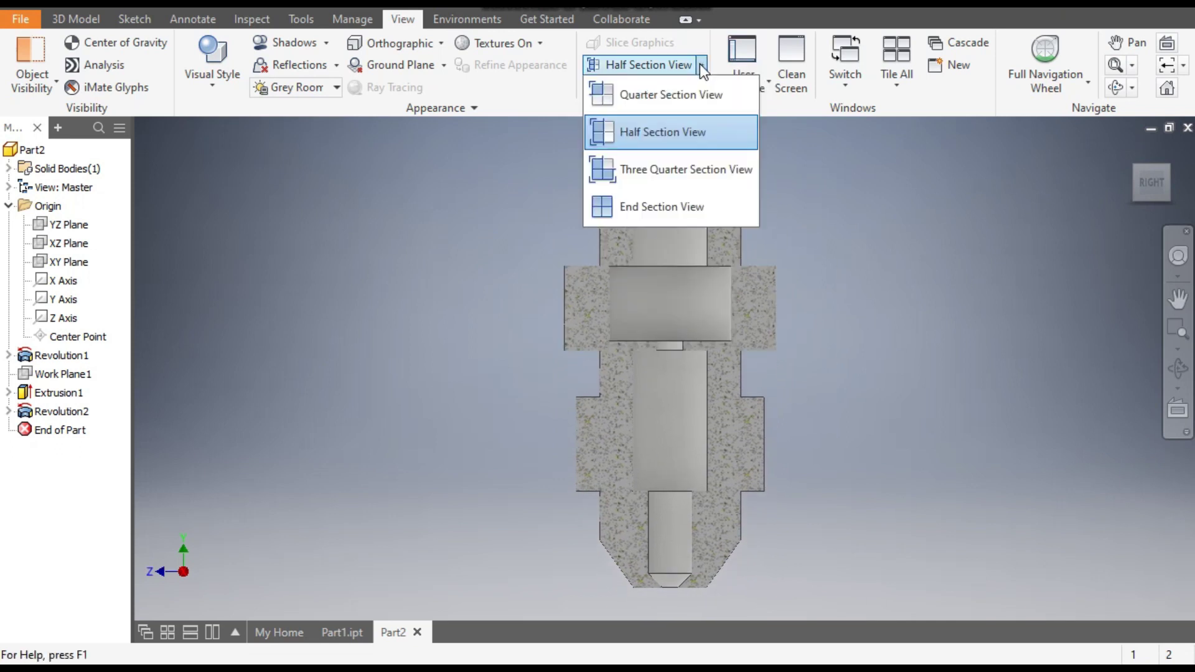
left_click(663, 208)
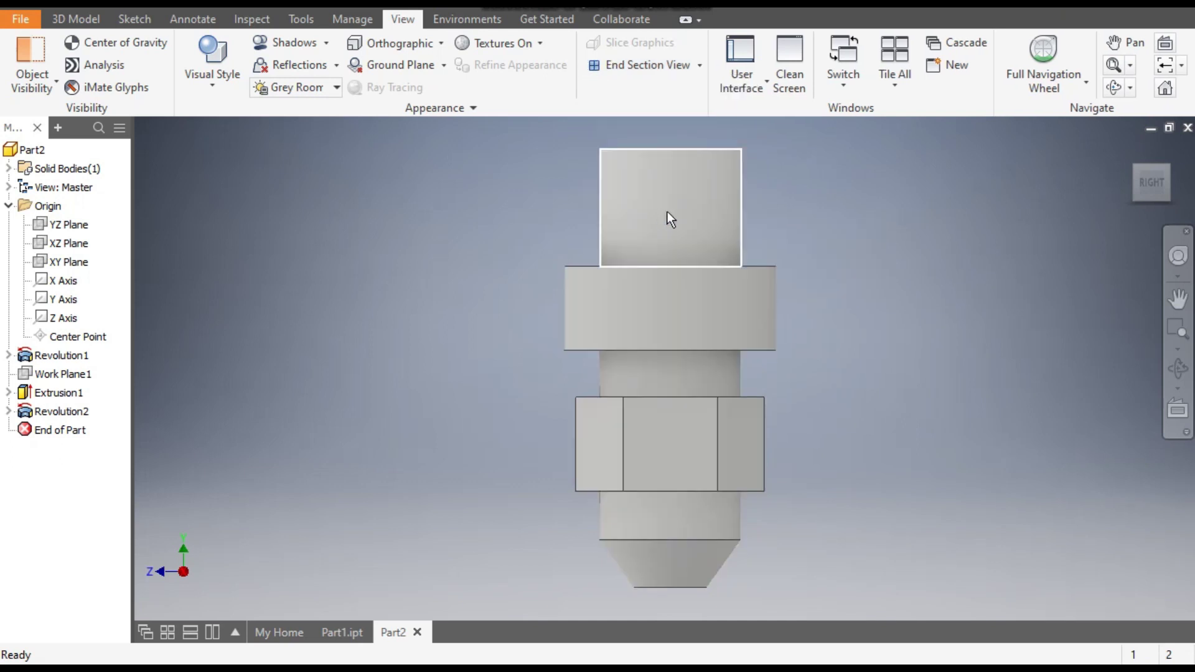
left_click(1130, 150)
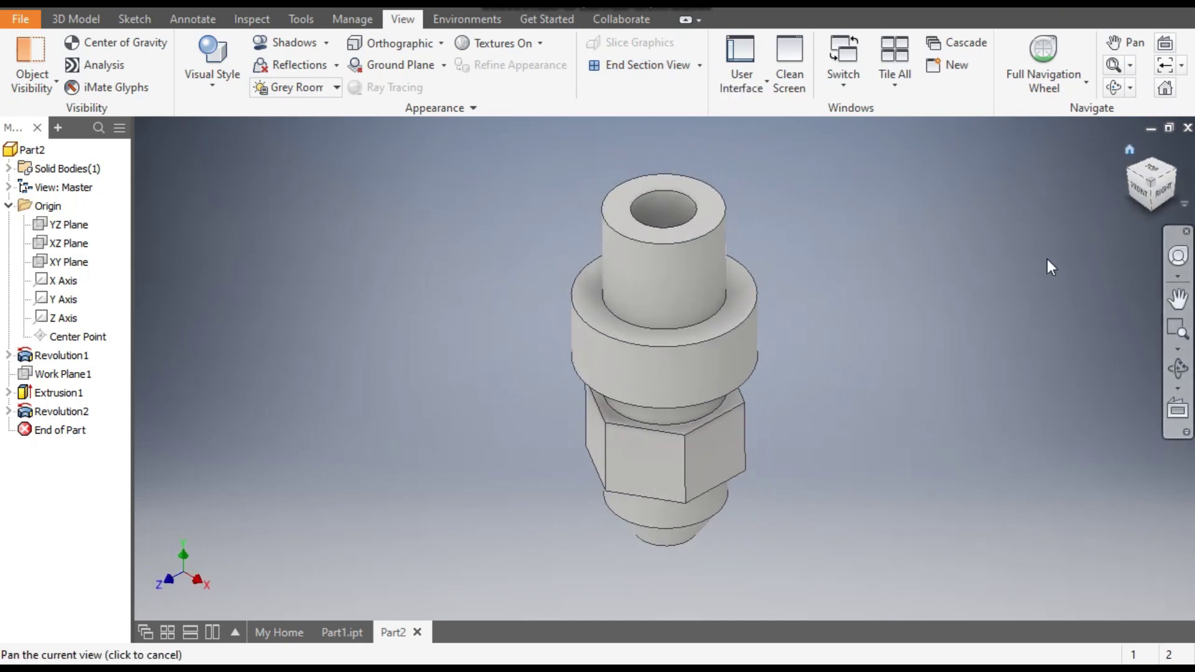
- In the finished reference part Part1.ipt, end the section view, examine the side tube on the collar, and return to Part2
left_click(334, 631)
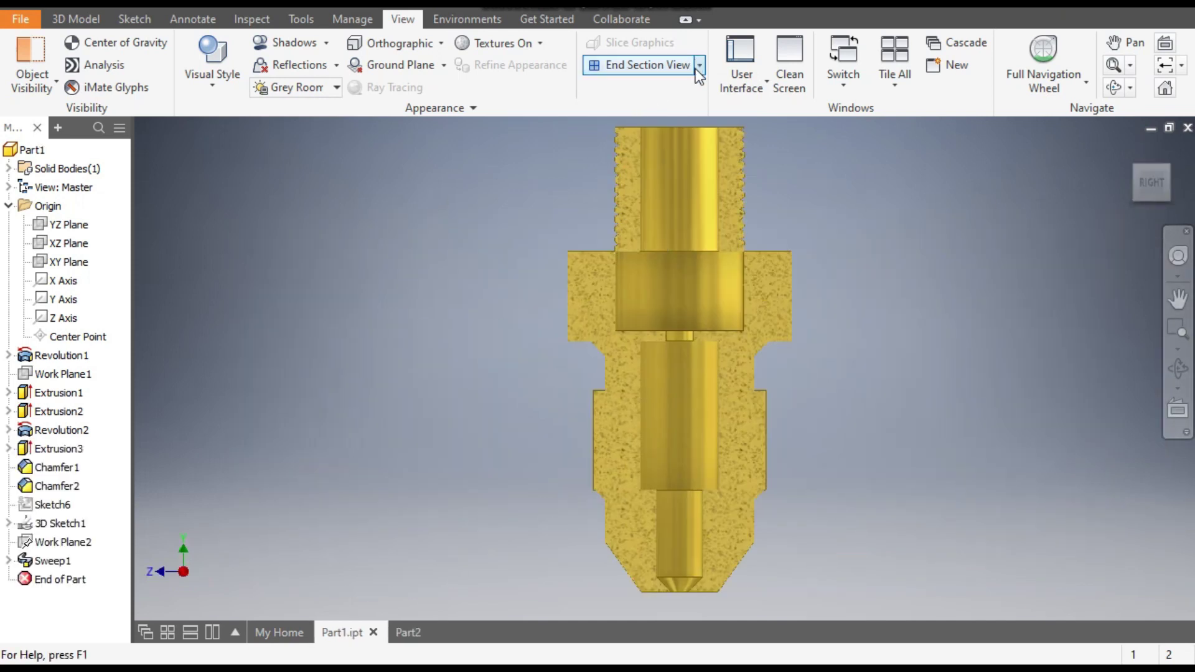
left_click(649, 66)
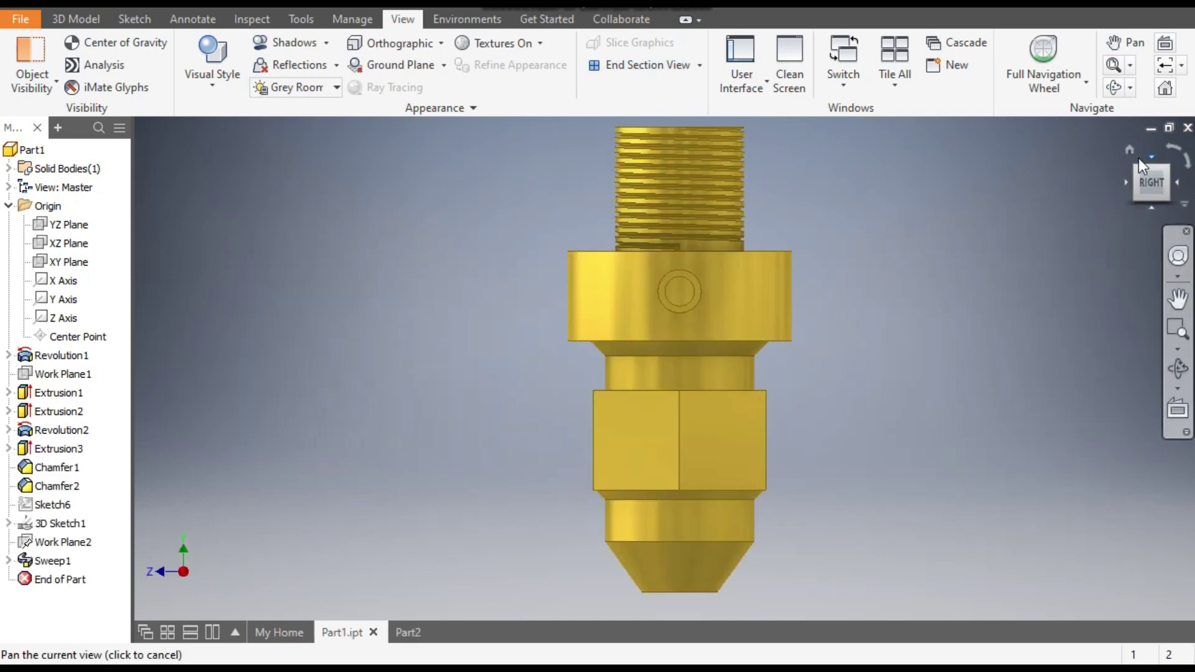
left_click(1129, 149)
left_click(1176, 169)
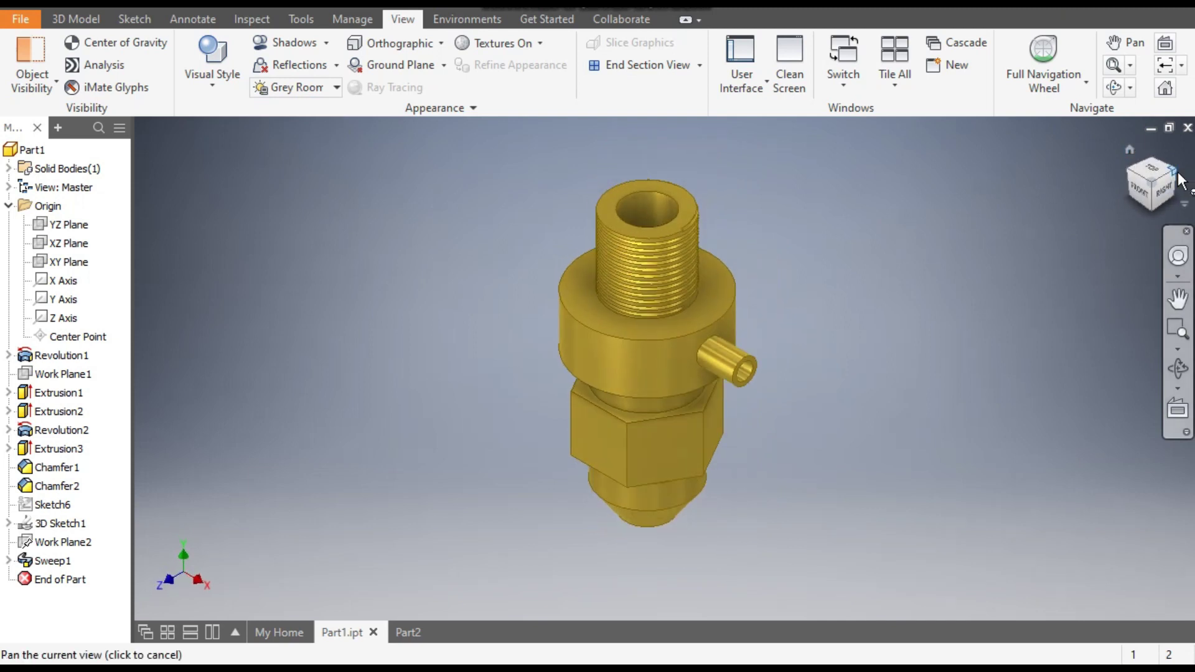
scroll(601, 330, "up", 2)
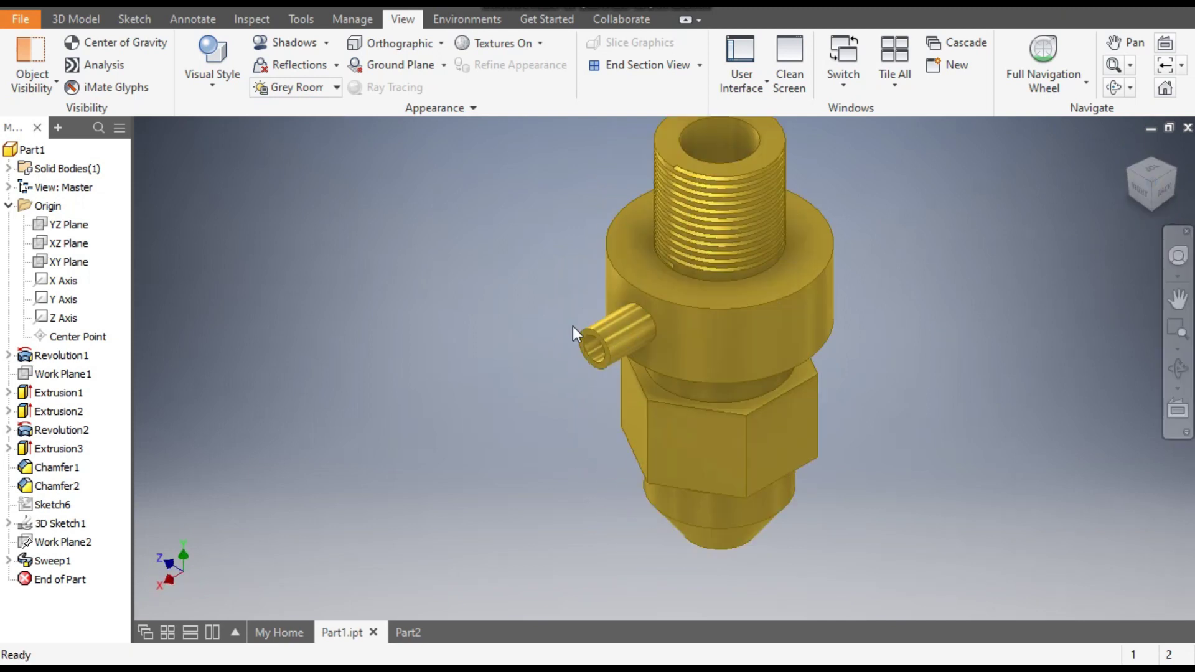
left_click(405, 633)
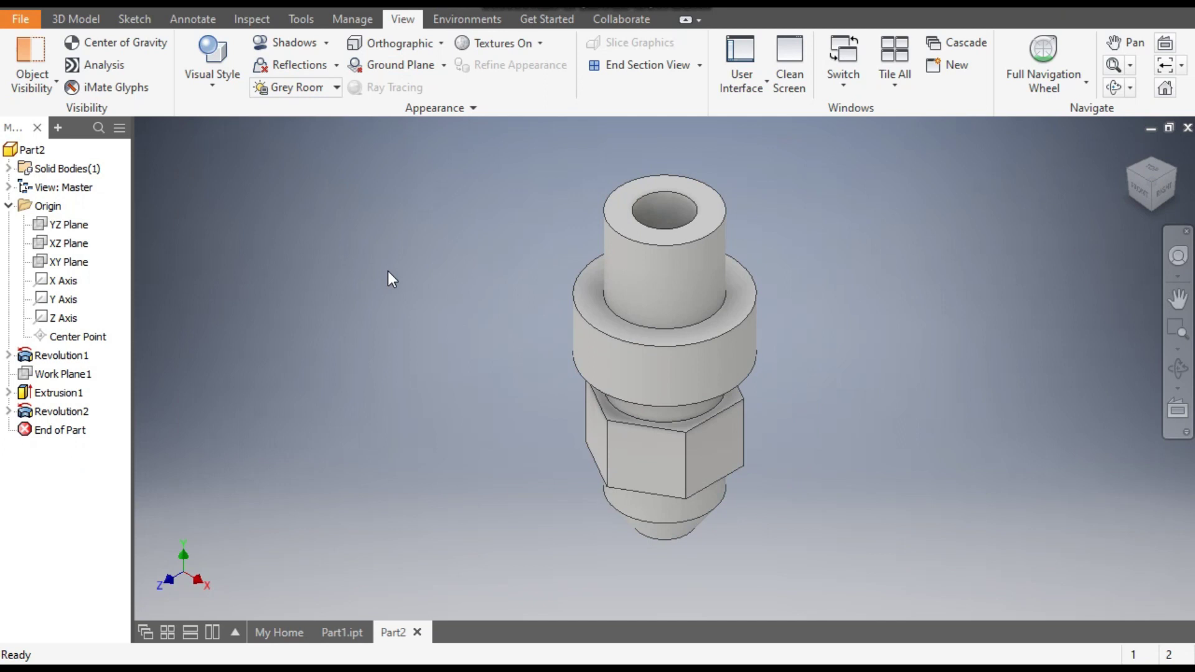
- Create a work plane offset 35 mm from the XY Plane
left_click(74, 17)
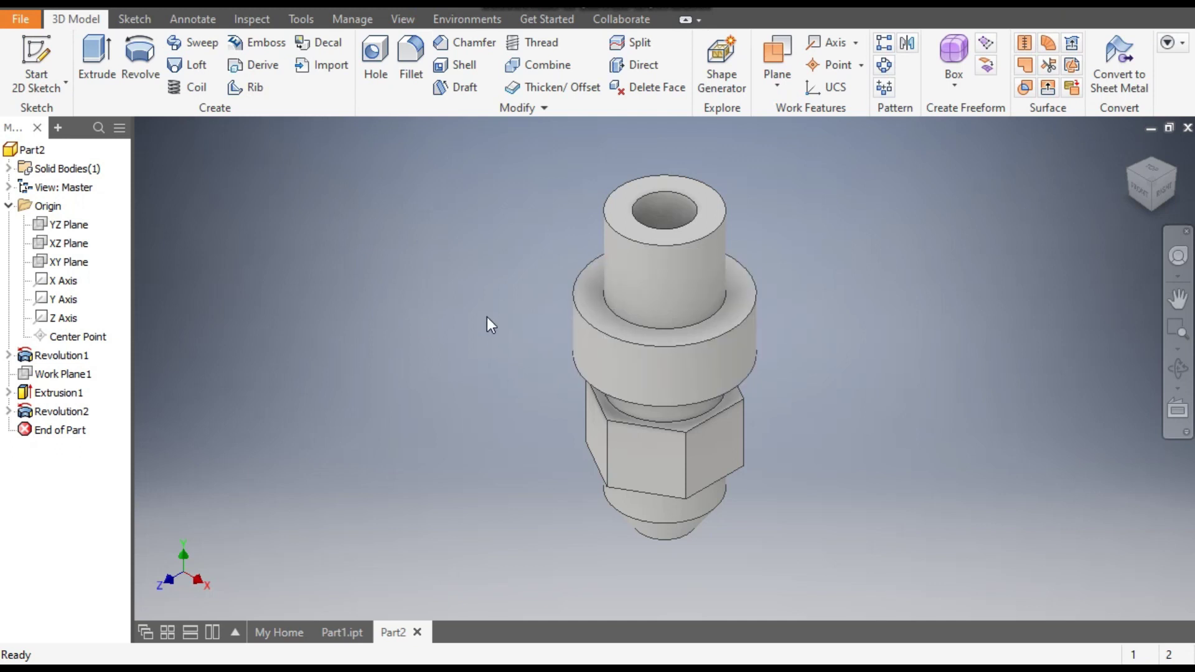
left_click(786, 78)
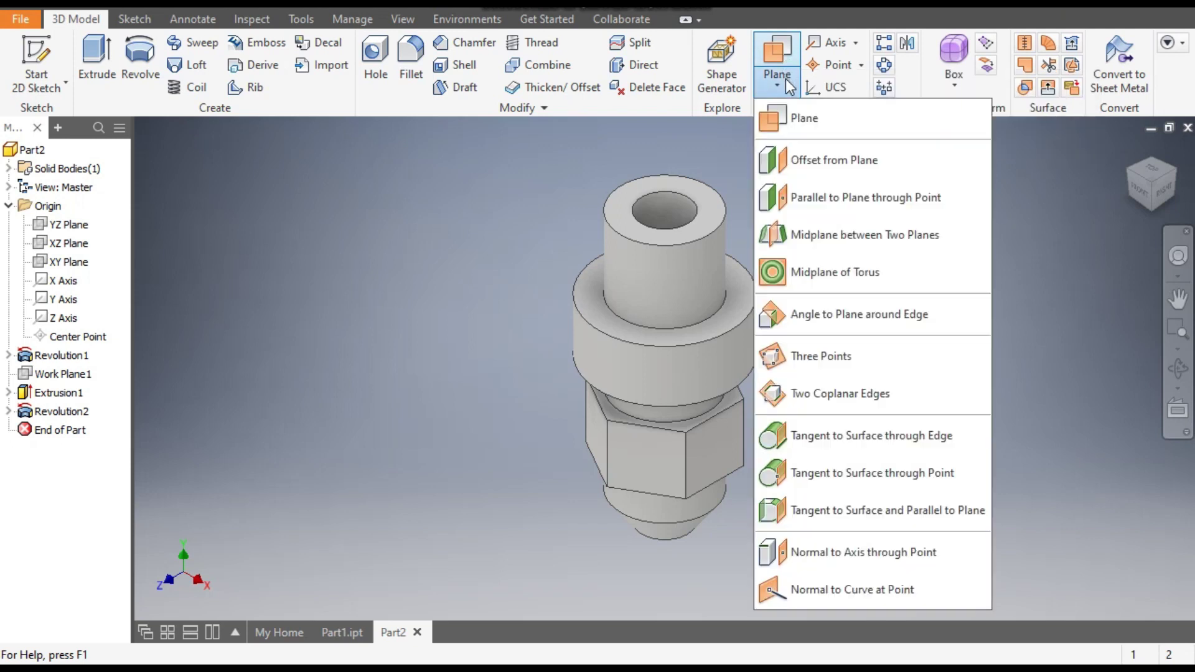
left_click(834, 163)
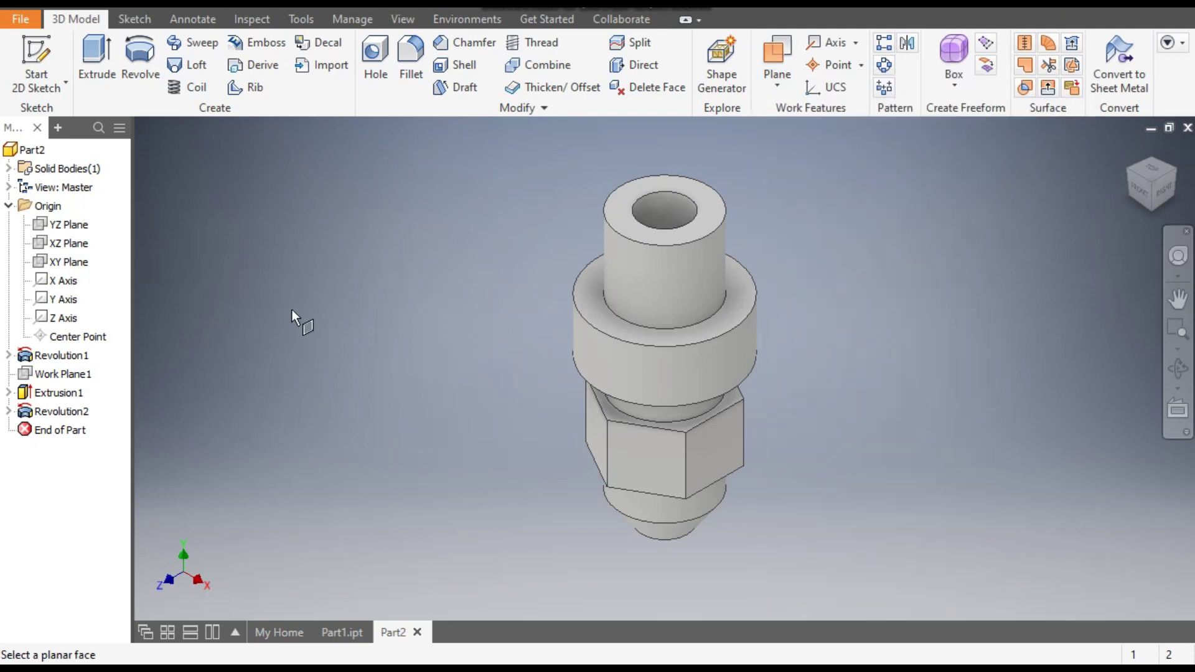
left_click(69, 262)
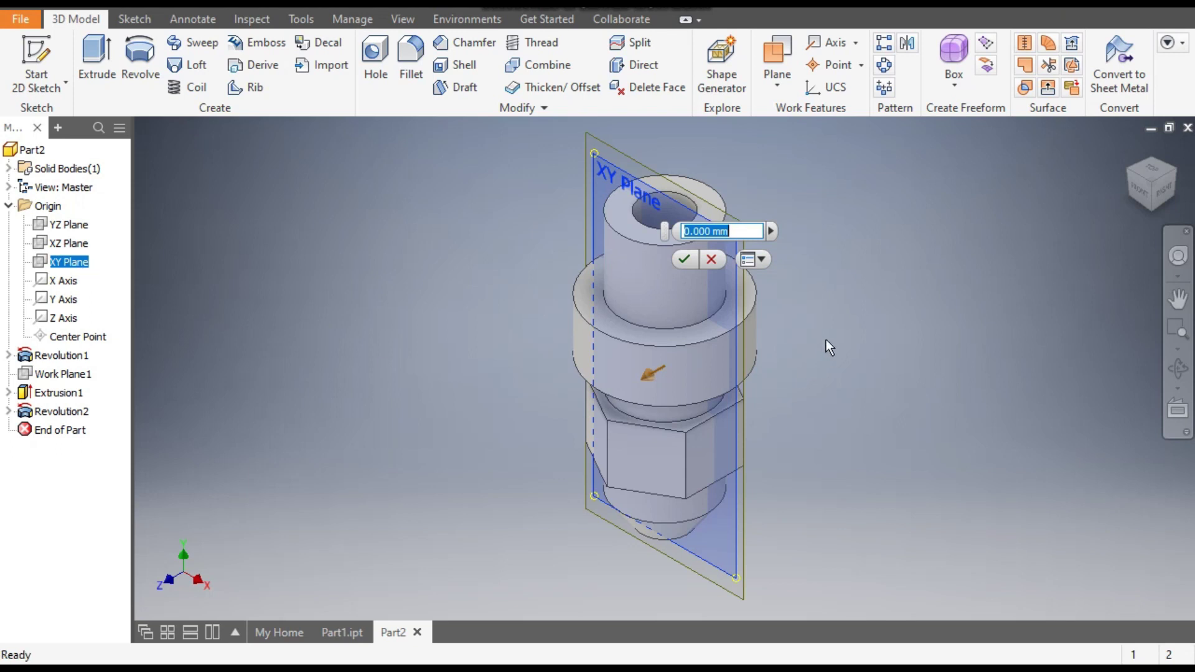
type("35")
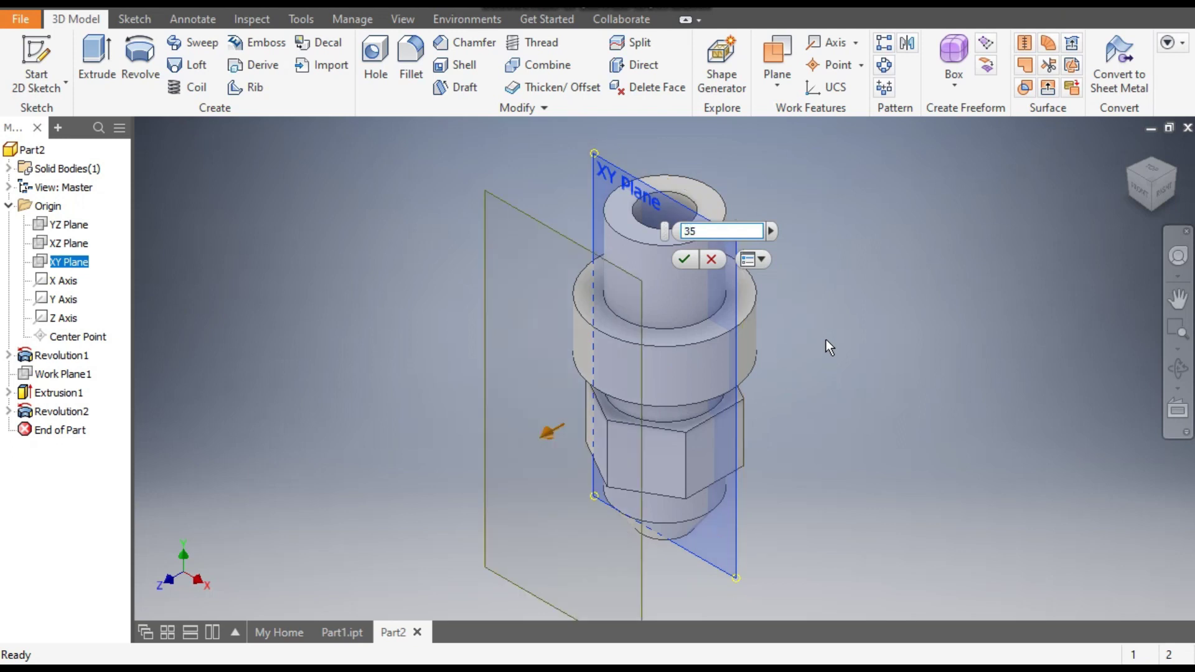
left_click(683, 259)
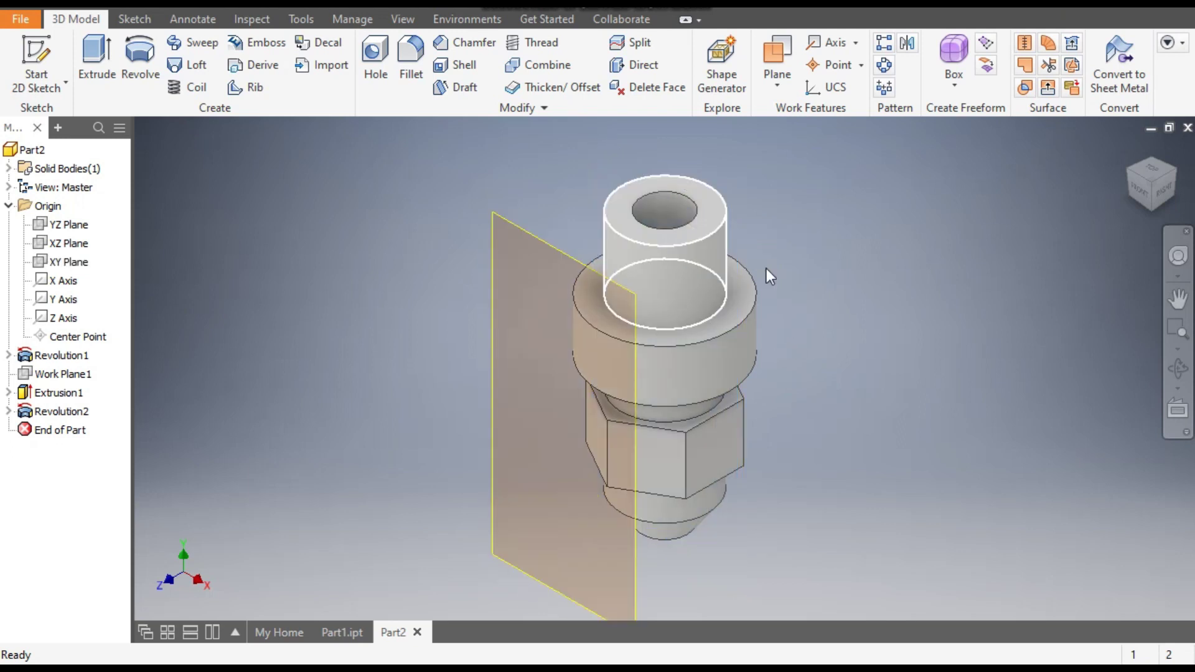
- Start a sketch on the new offset work plane and draw an 8.75 mm diameter circle over the collar, centred on the vertical axis
left_click(522, 230)
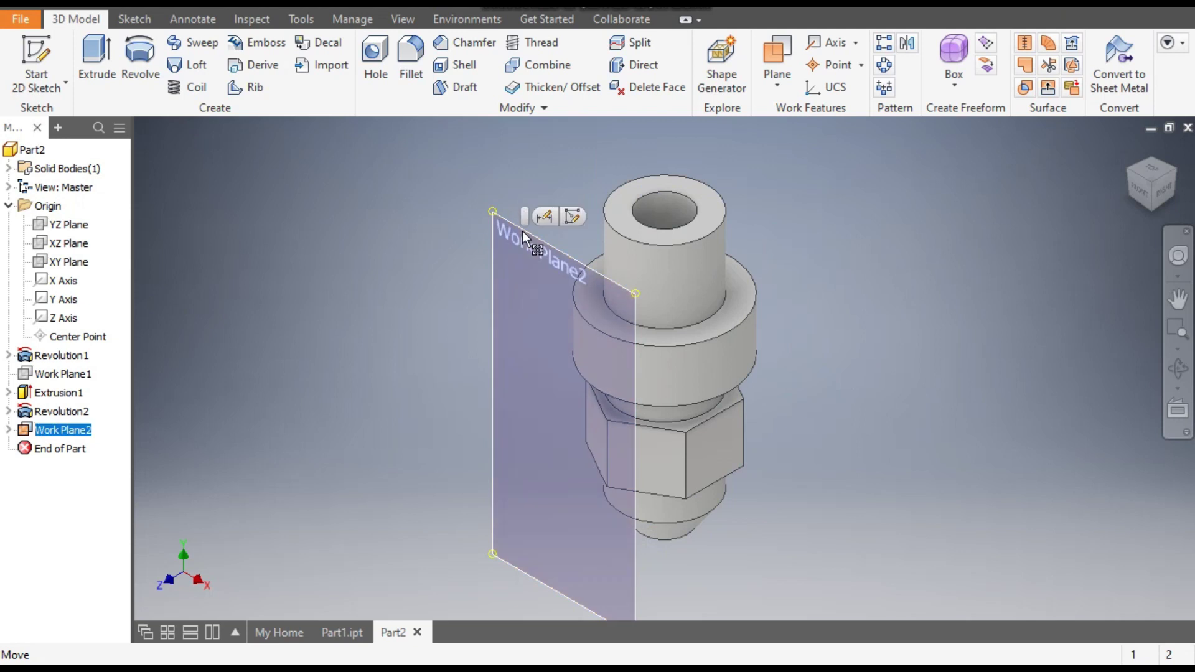
key("s")
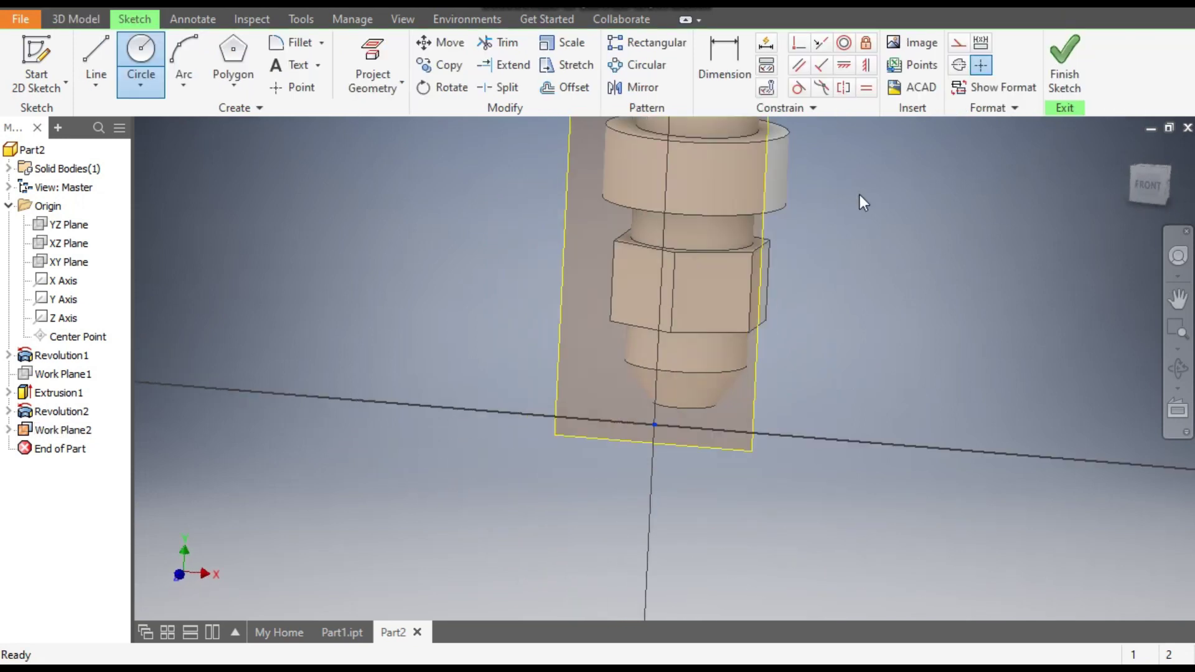
left_click(147, 58)
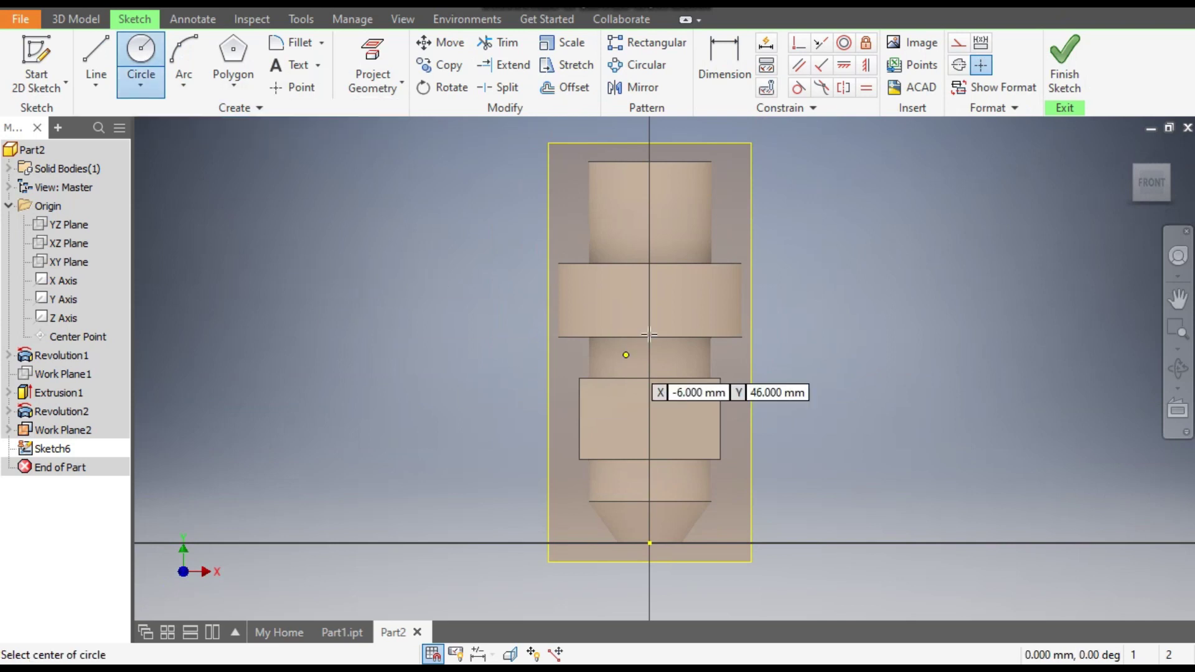
left_click(650, 294)
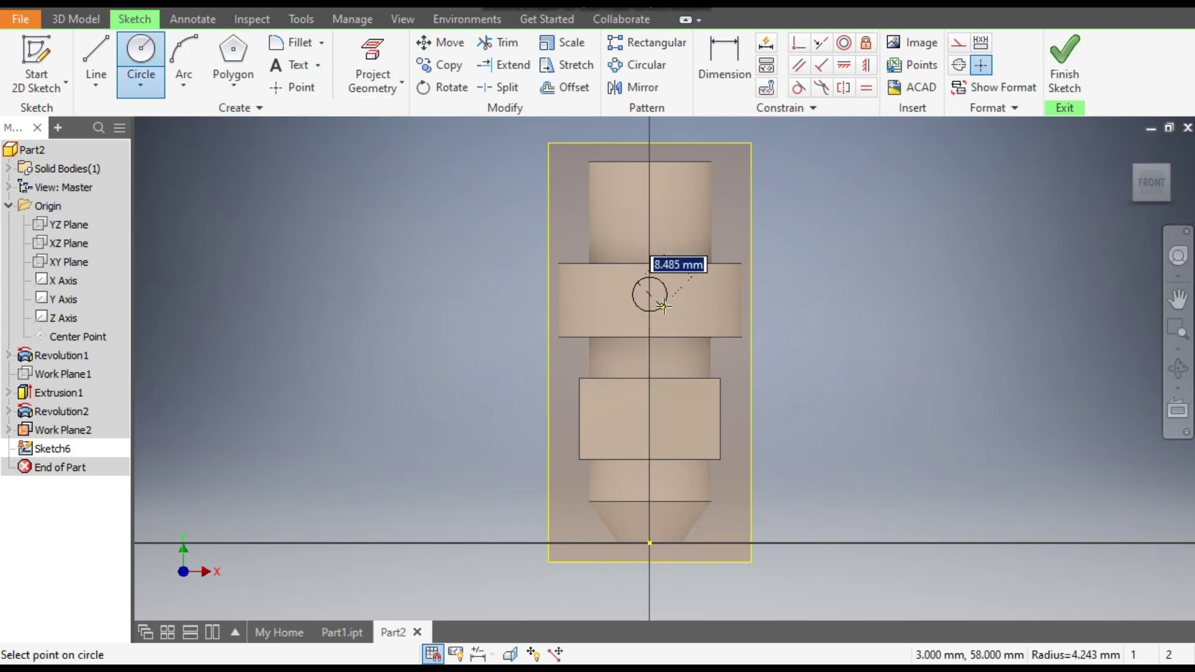
type("8.75")
key("Return")
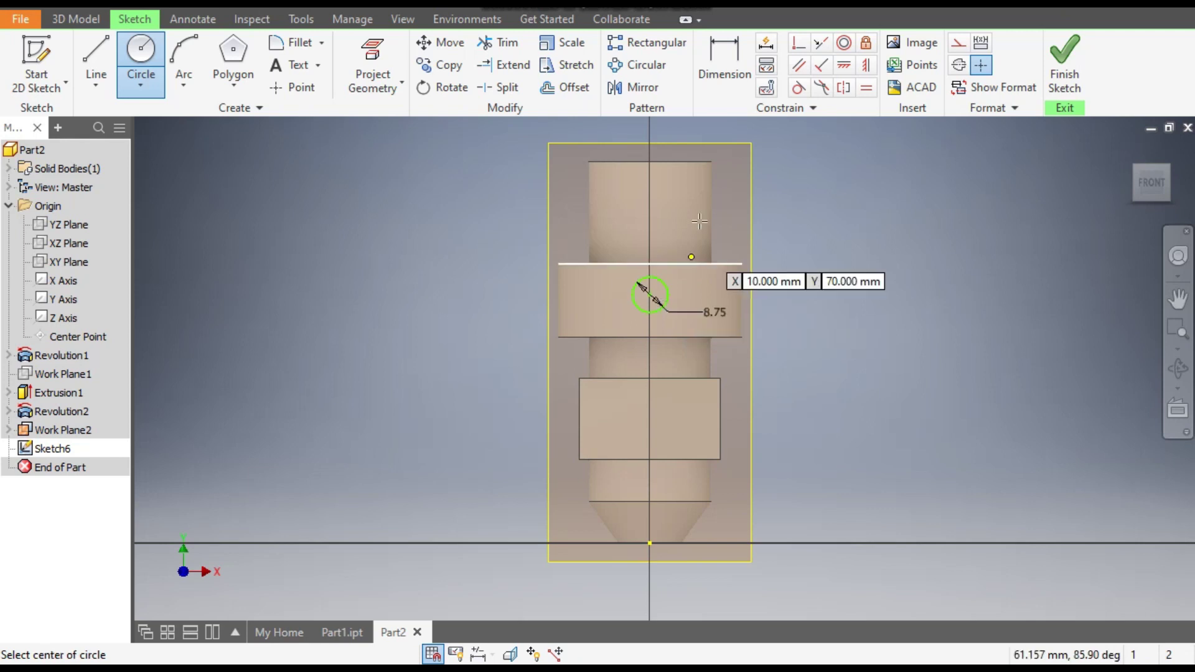
- Dimension the circle 8 mm below the collar's upper edge
left_click(730, 59)
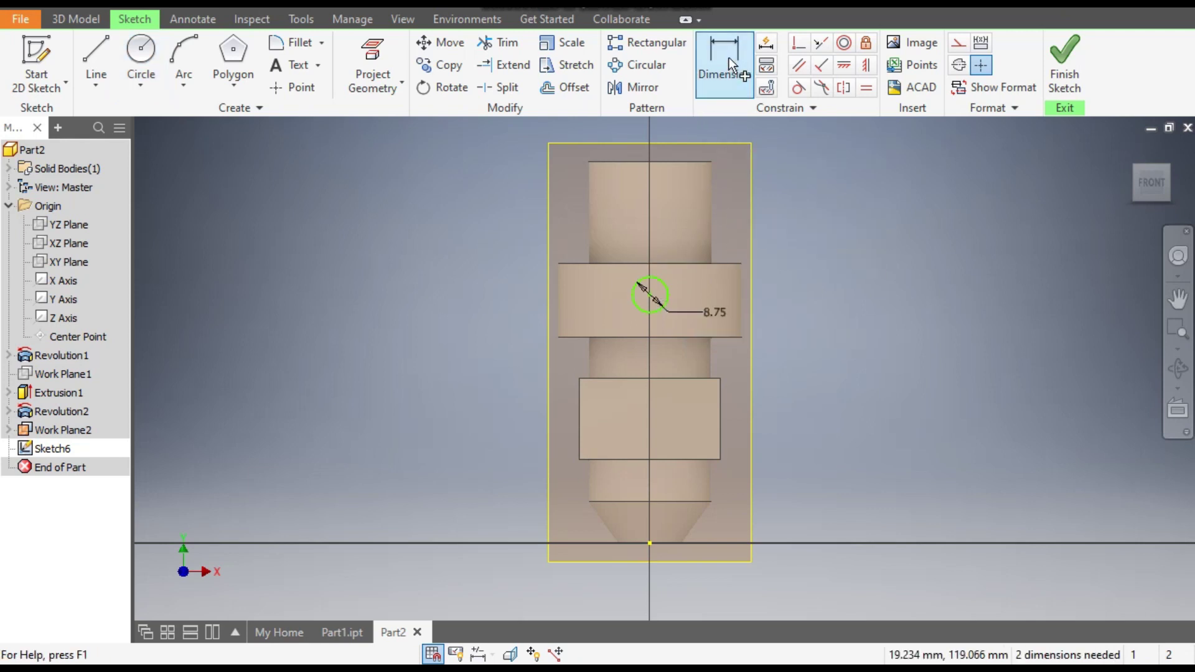
left_click(726, 264)
left_click(668, 291)
left_click(526, 282)
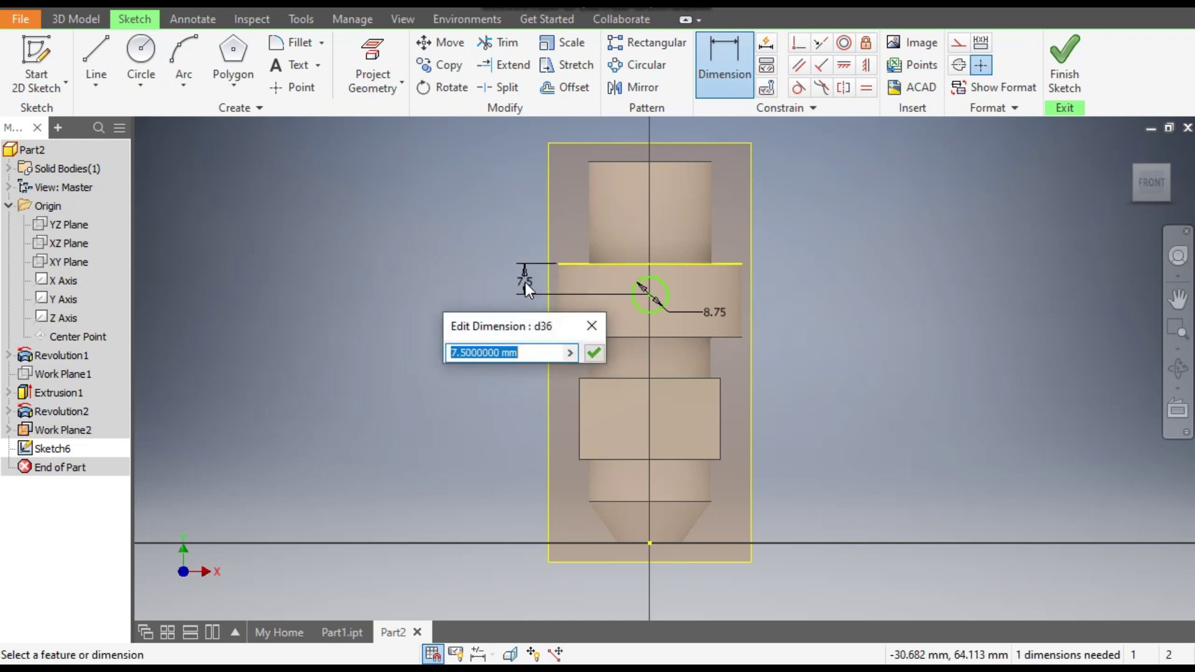
type("8")
key("Return")
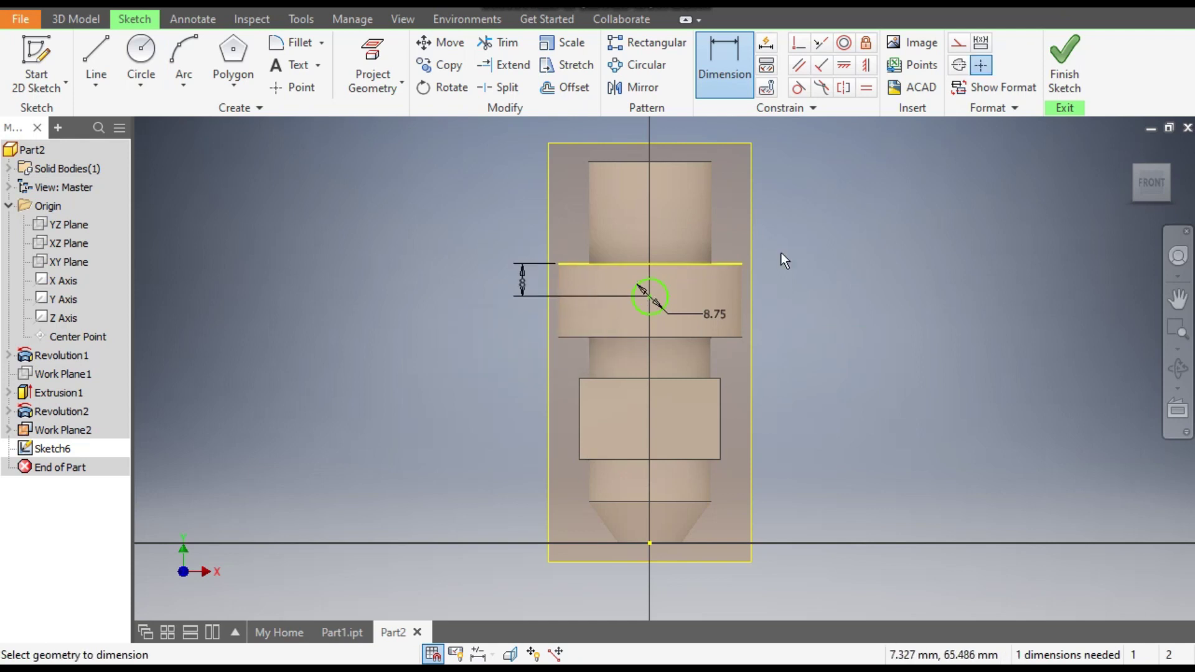
- Align the circle's centre vertically with the sketch origin using a vertical constraint
left_click(866, 65)
left_click(649, 543)
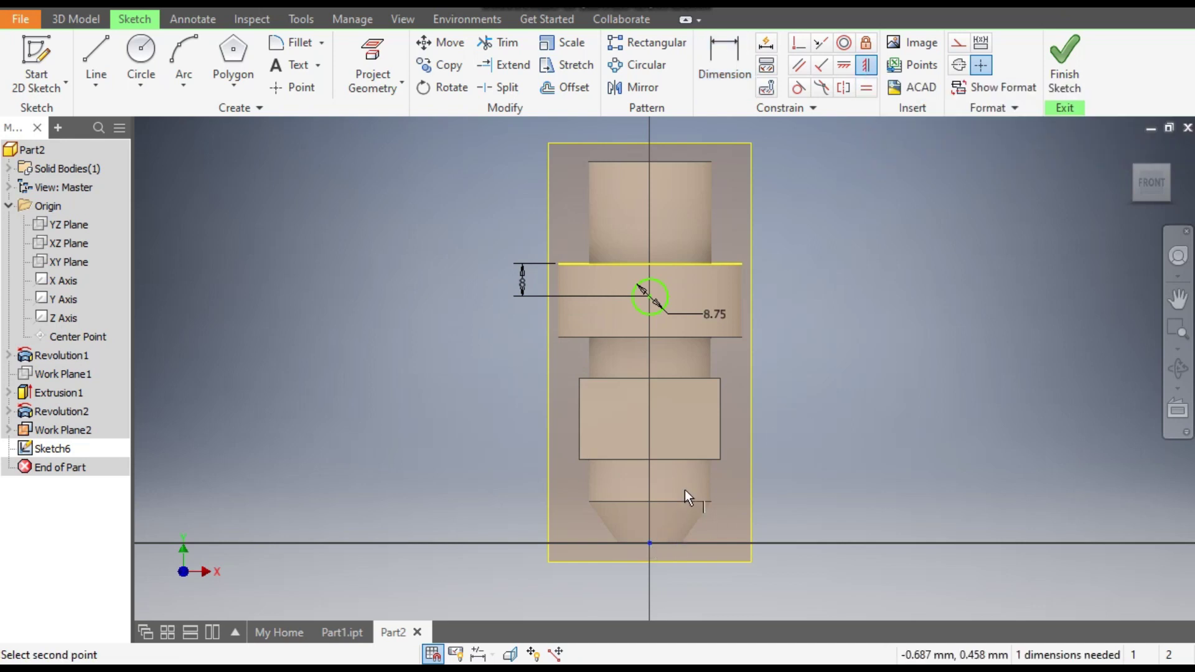
left_click(651, 296)
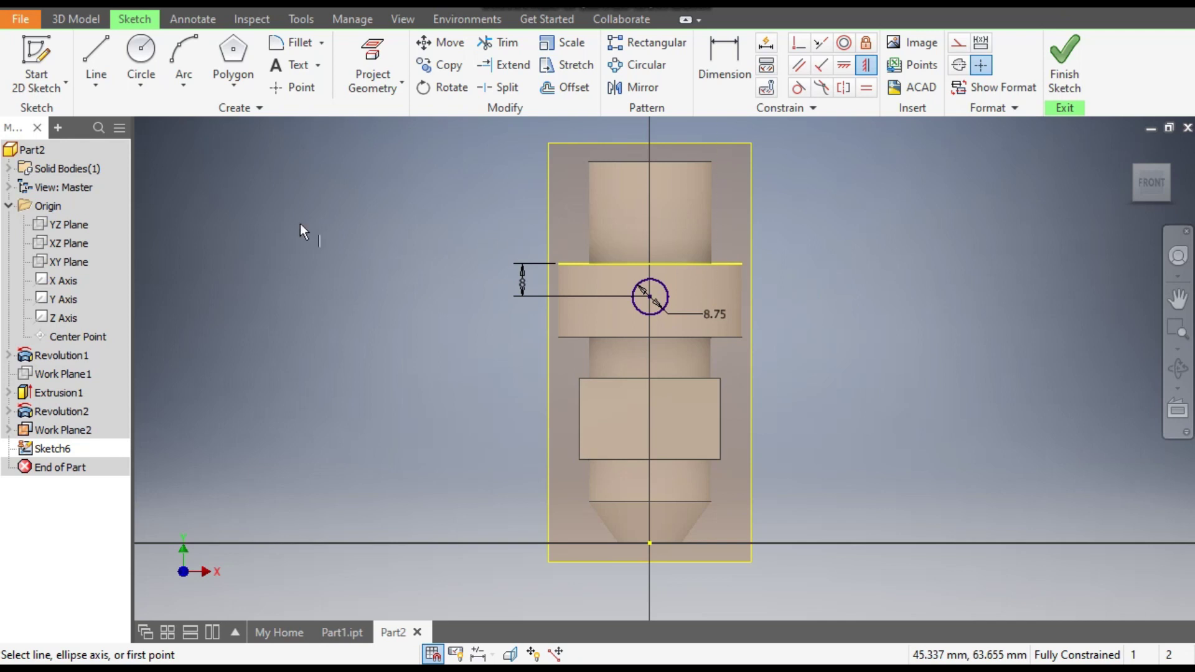
- Extrude the 8.75 mm circle toward the collar with the To Next extent, joining it to the body
left_click(75, 19)
left_click(97, 59)
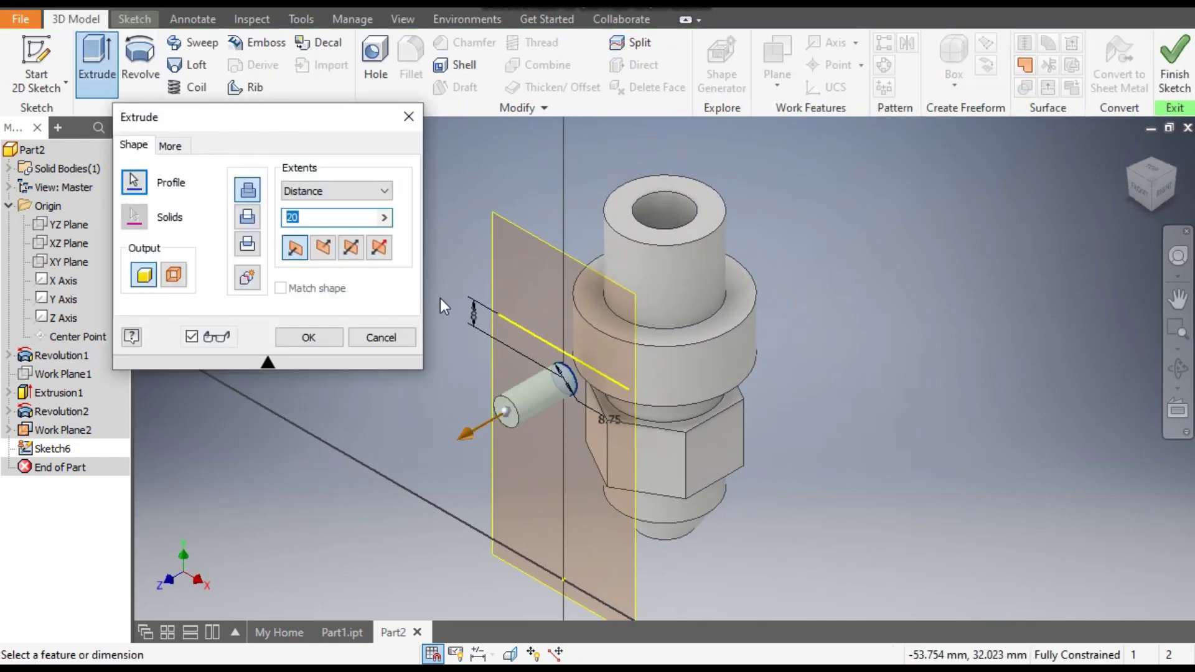
left_click(323, 248)
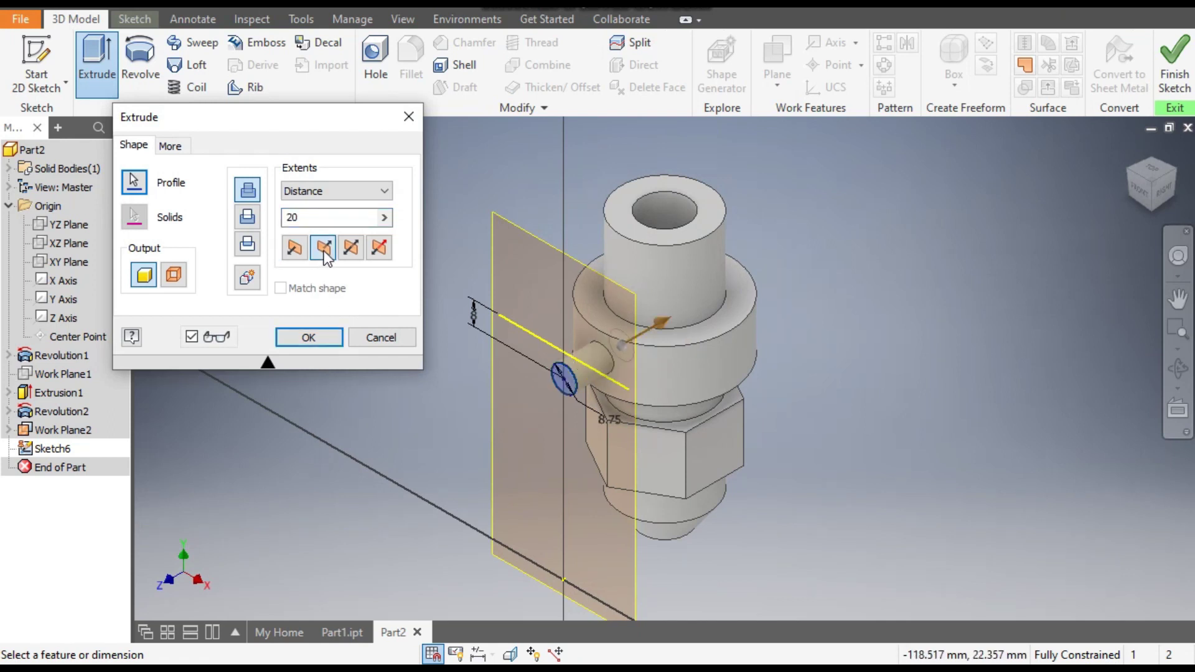
left_click(311, 193)
left_click(309, 219)
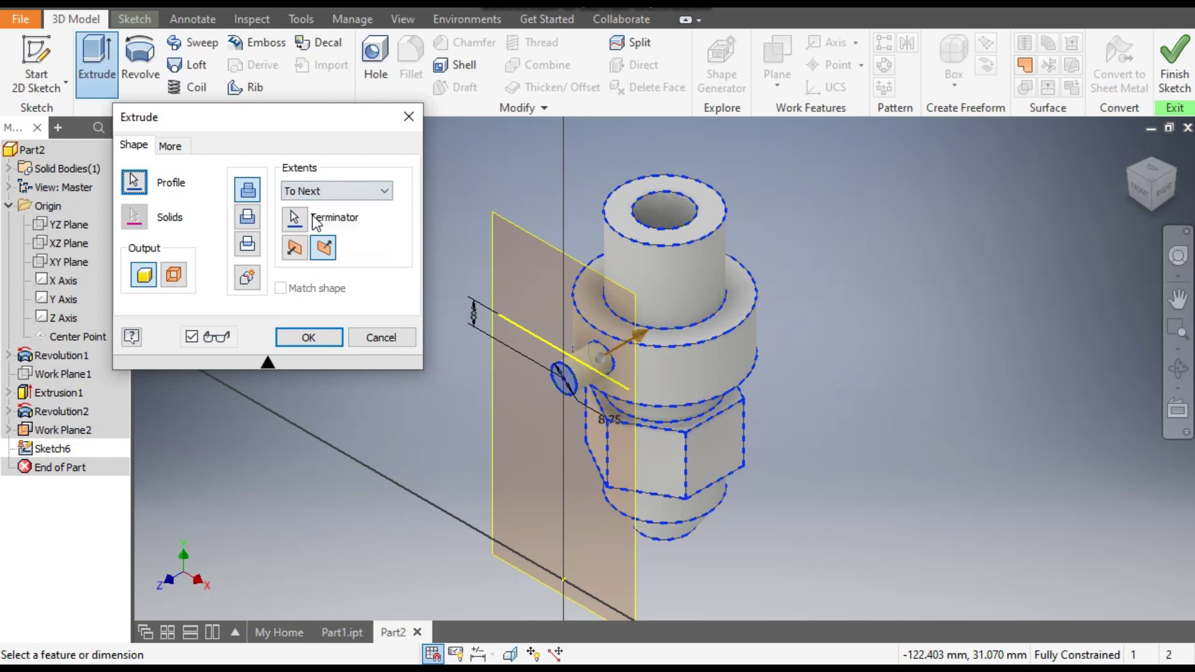
left_click(309, 337)
scroll(611, 376, "up", 5)
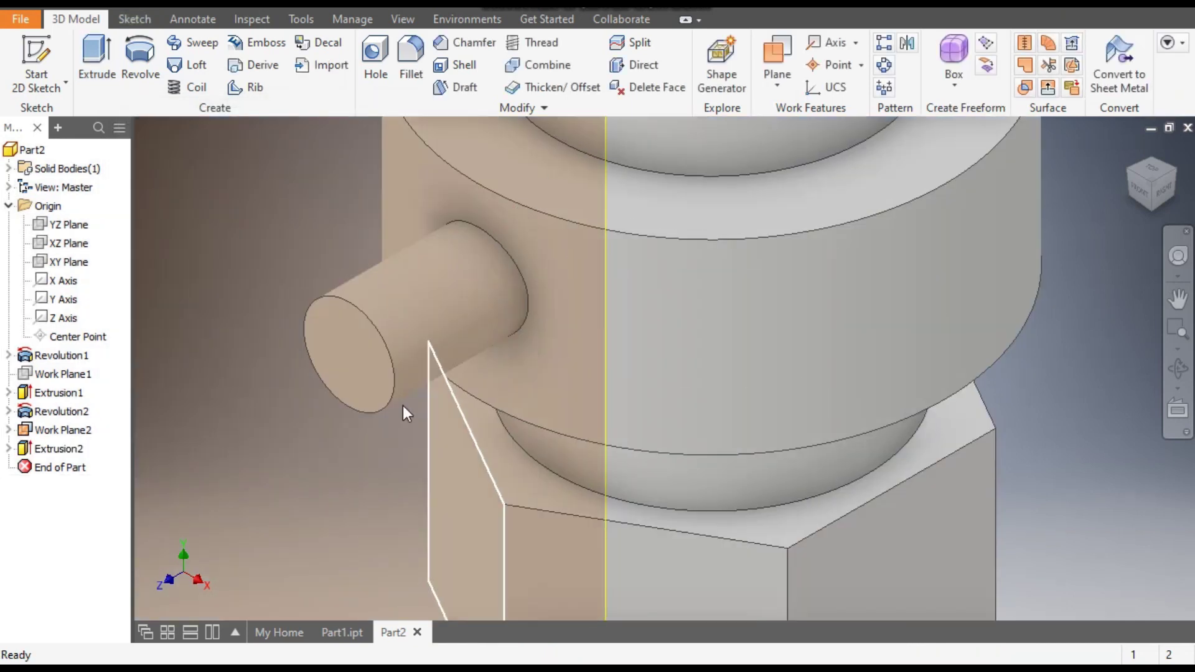
scroll(569, 287, "down", 5)
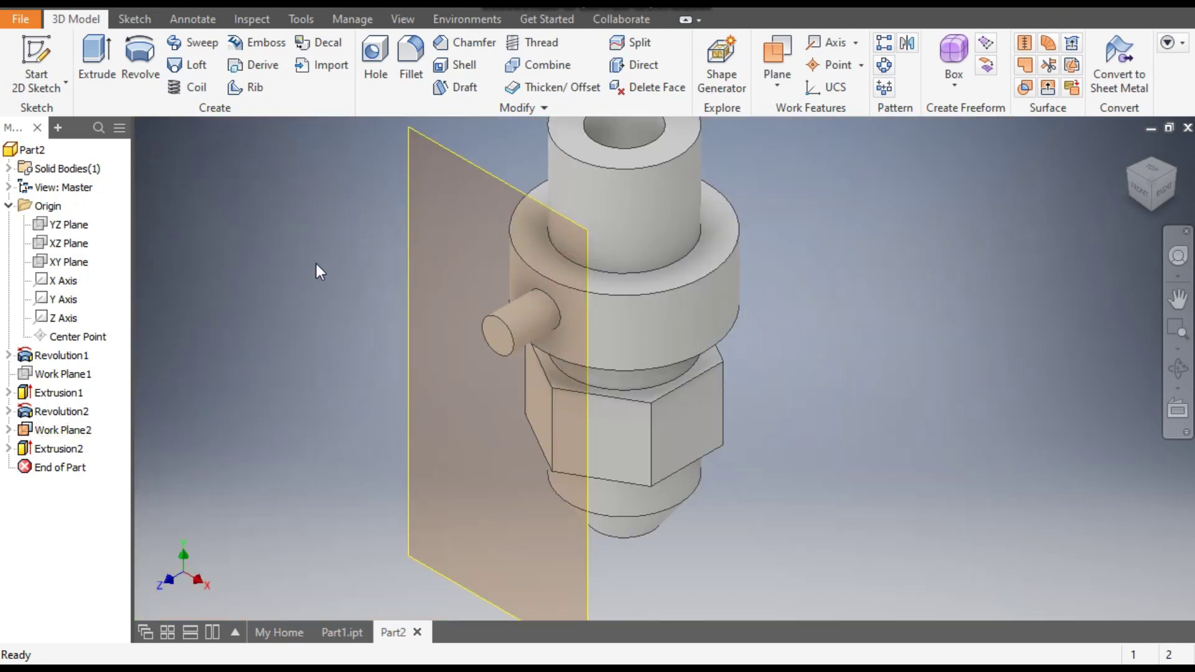
- Hide Work Plane2 from the model view
left_click(73, 437)
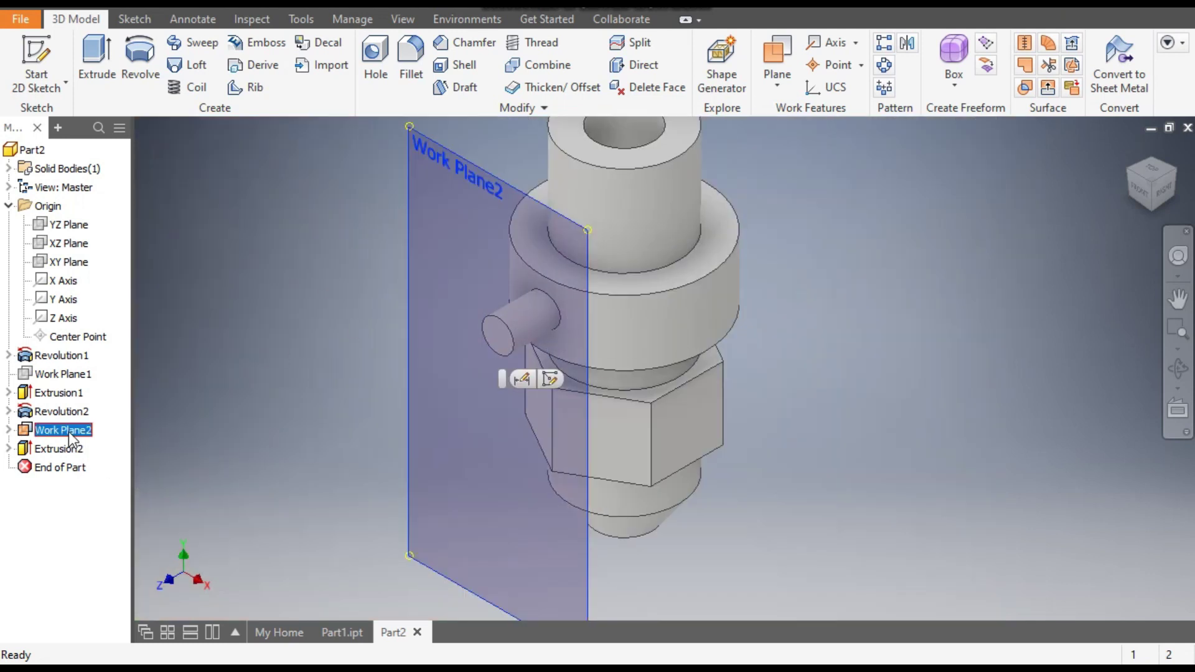
right_click(70, 434)
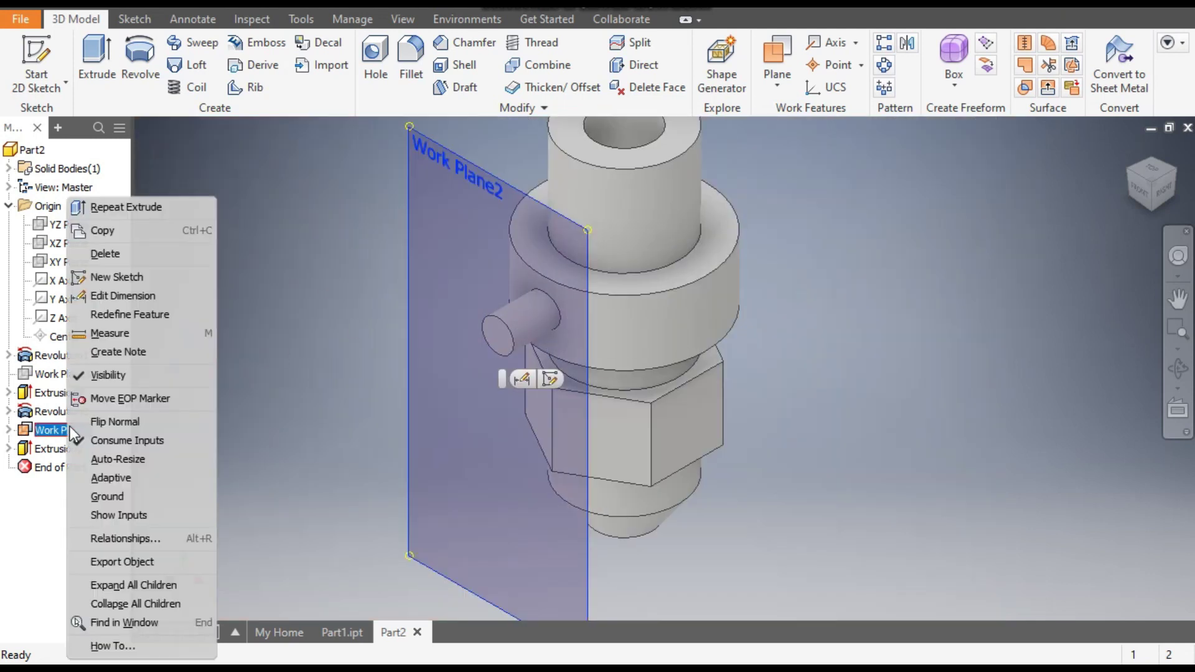
key("Escape")
left_click(94, 372)
middle_click_drag(386, 358, 419, 381)
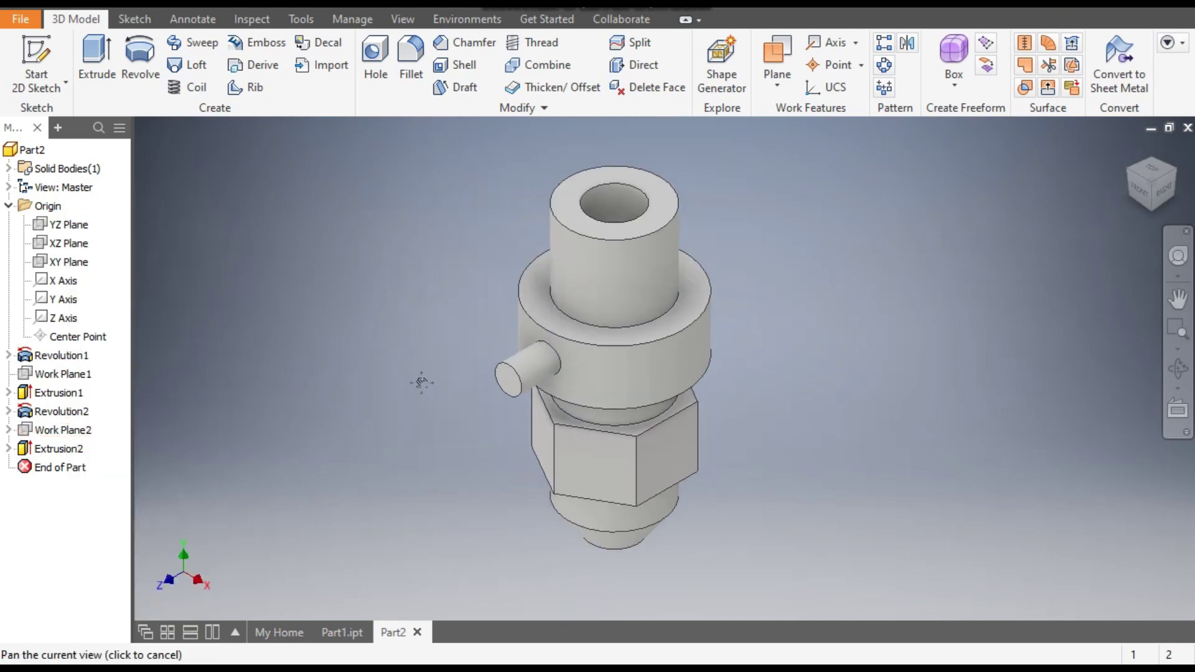
- Start a sketch on the side tube's end face and draw a concentric 6 mm diameter circle
left_click(507, 380)
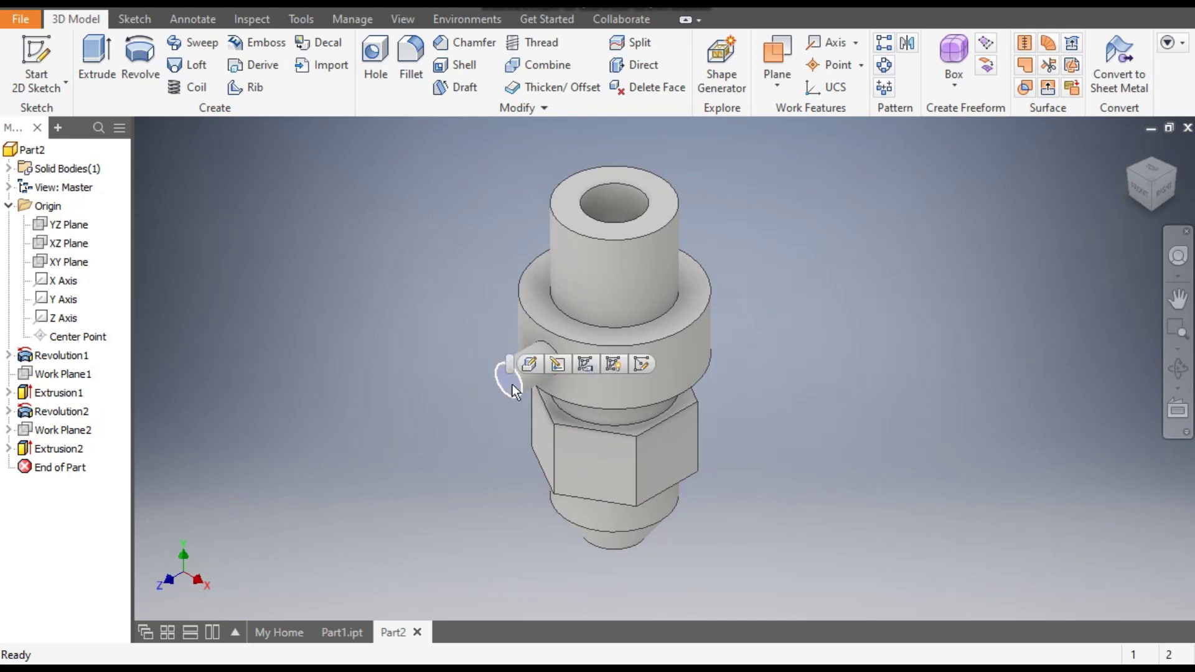
left_click(642, 364)
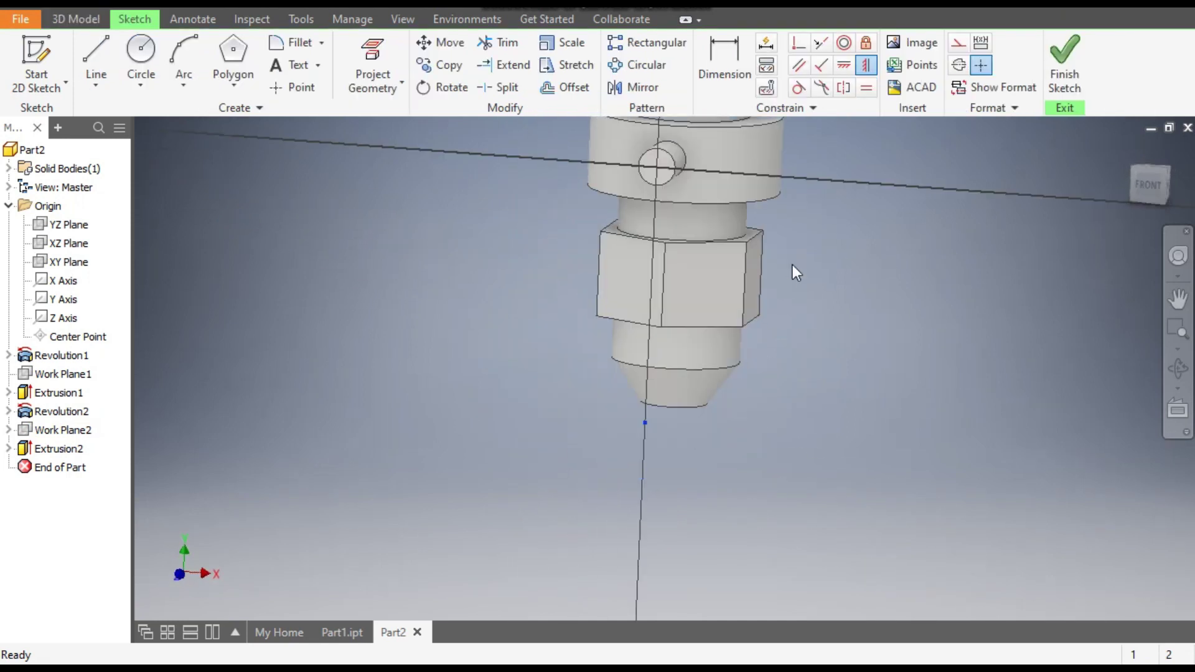
middle_click_drag(793, 264, 786, 431)
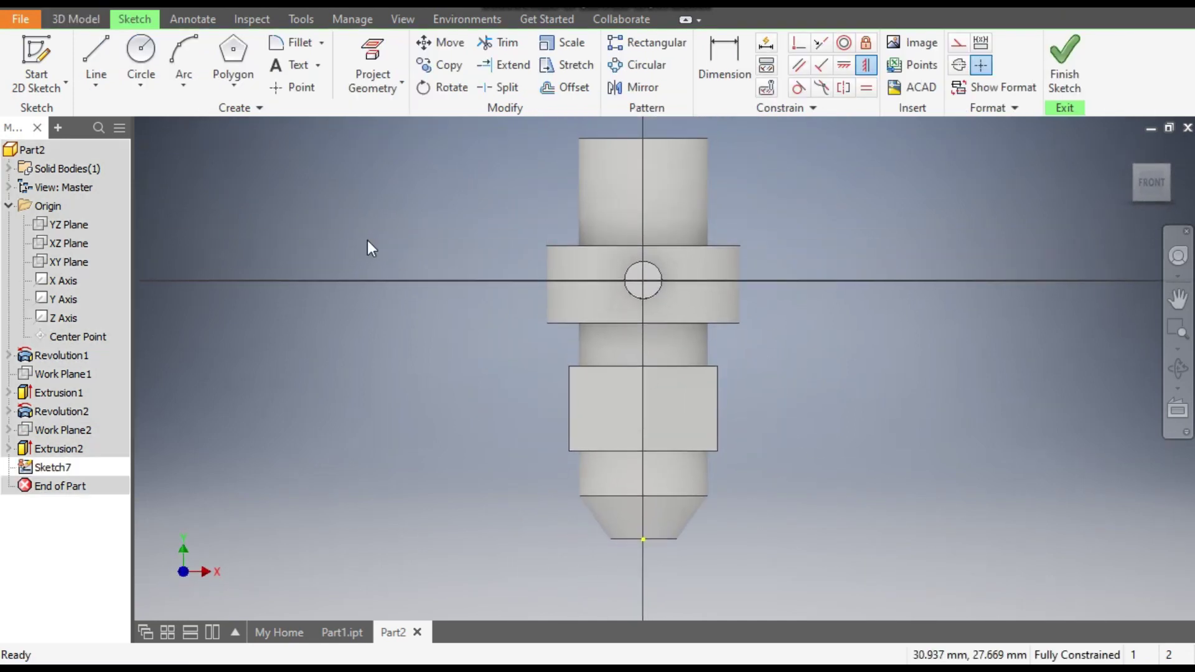
left_click(140, 55)
scroll(626, 276, "down", 3)
left_click(660, 284)
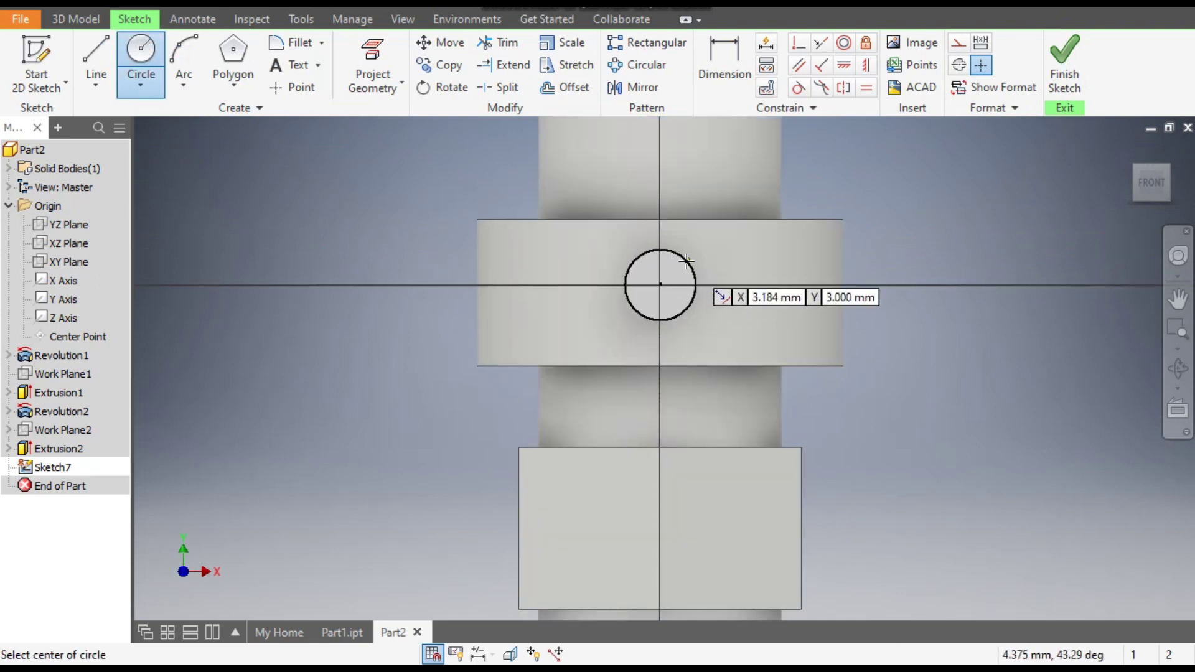
left_click(660, 285)
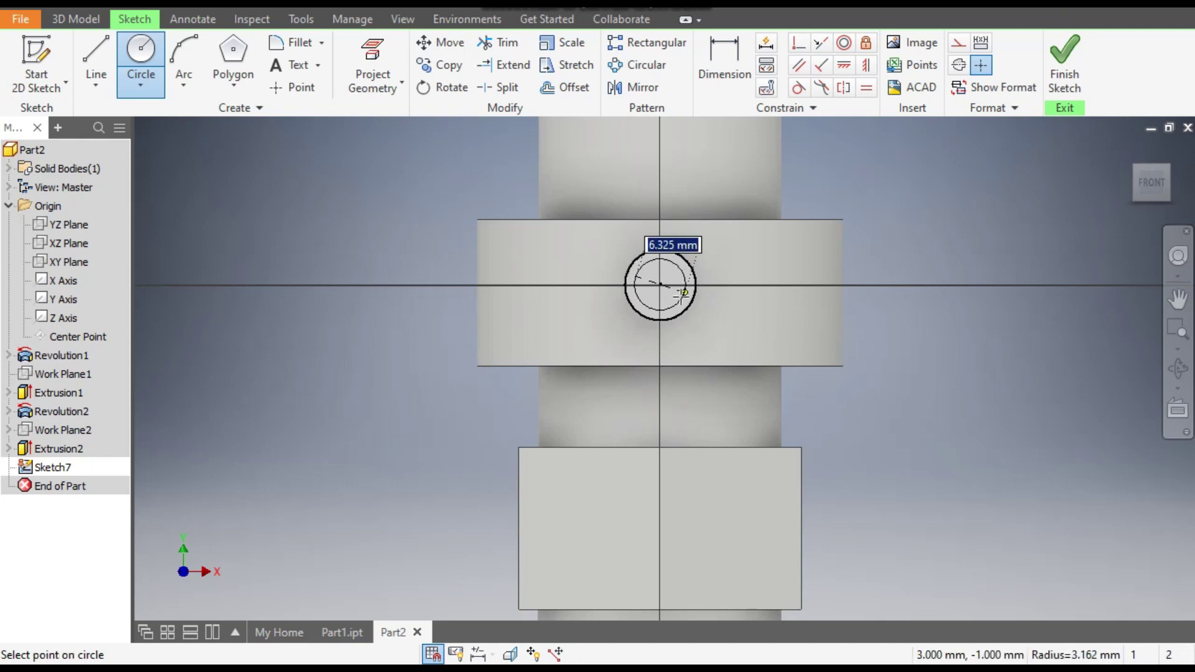
type("6")
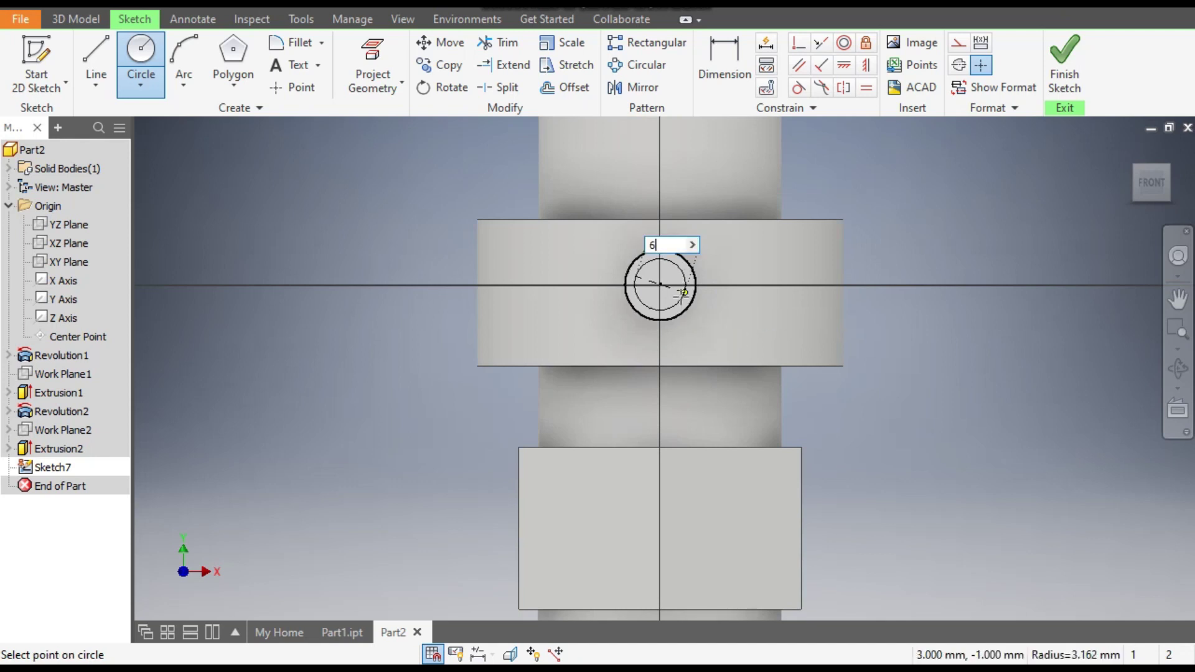
key("Return")
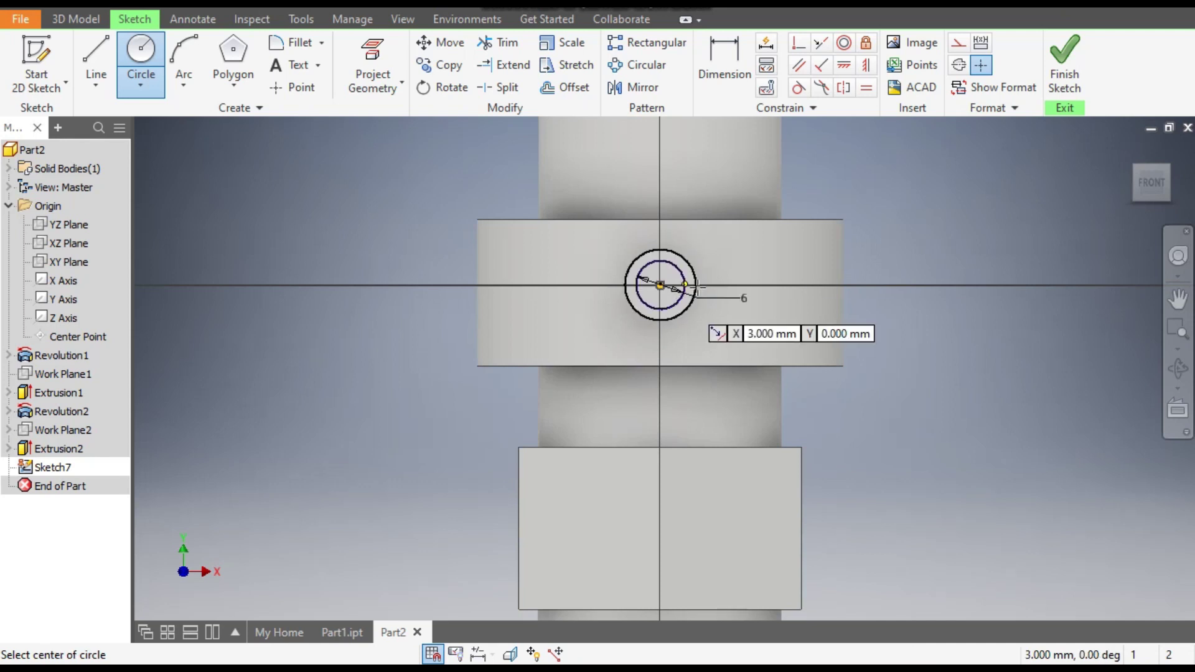
- Extrude the 6 mm circle as a cut 34.75 mm inward through the side tube to the fitting's central bore
left_click(83, 18)
left_click(94, 53)
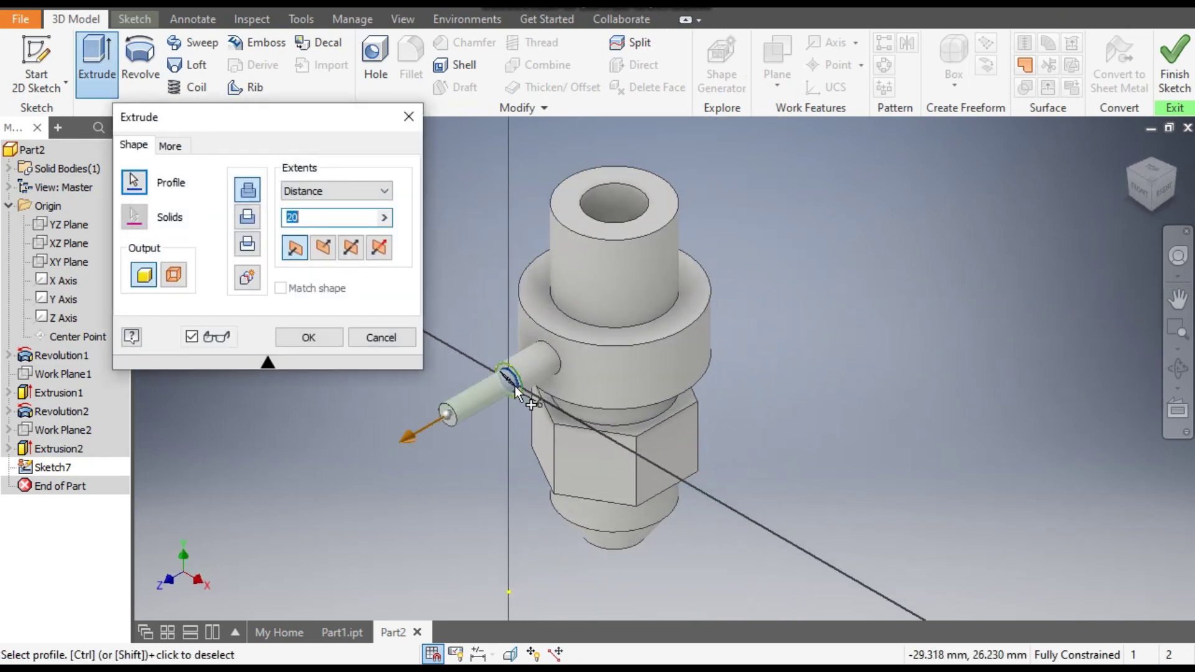
scroll(514, 386, "up", 3)
left_click_drag(350, 461, 978, 260)
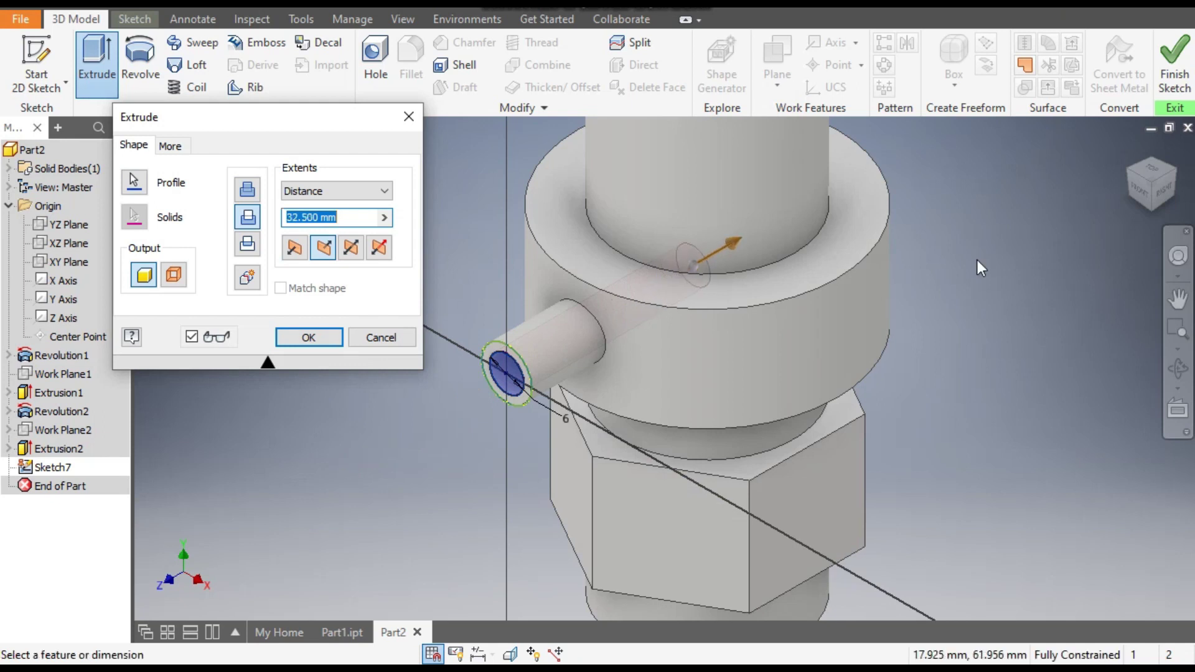
left_click(1153, 172)
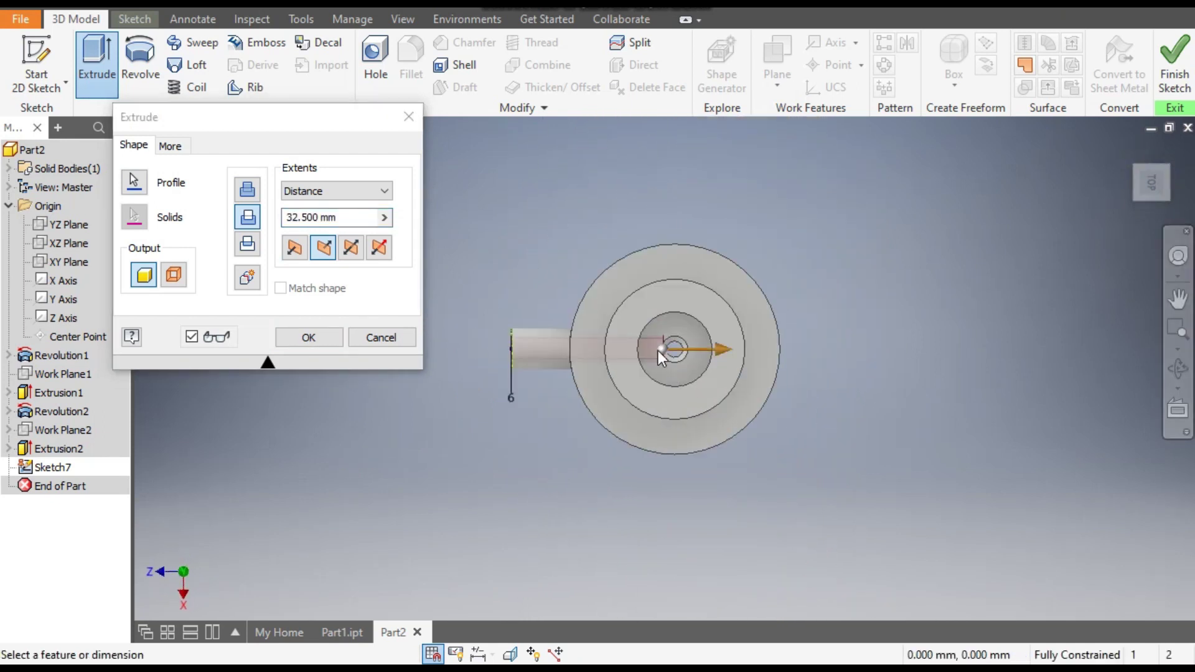
scroll(659, 350, "up", 3)
left_click_drag(719, 349, 748, 347)
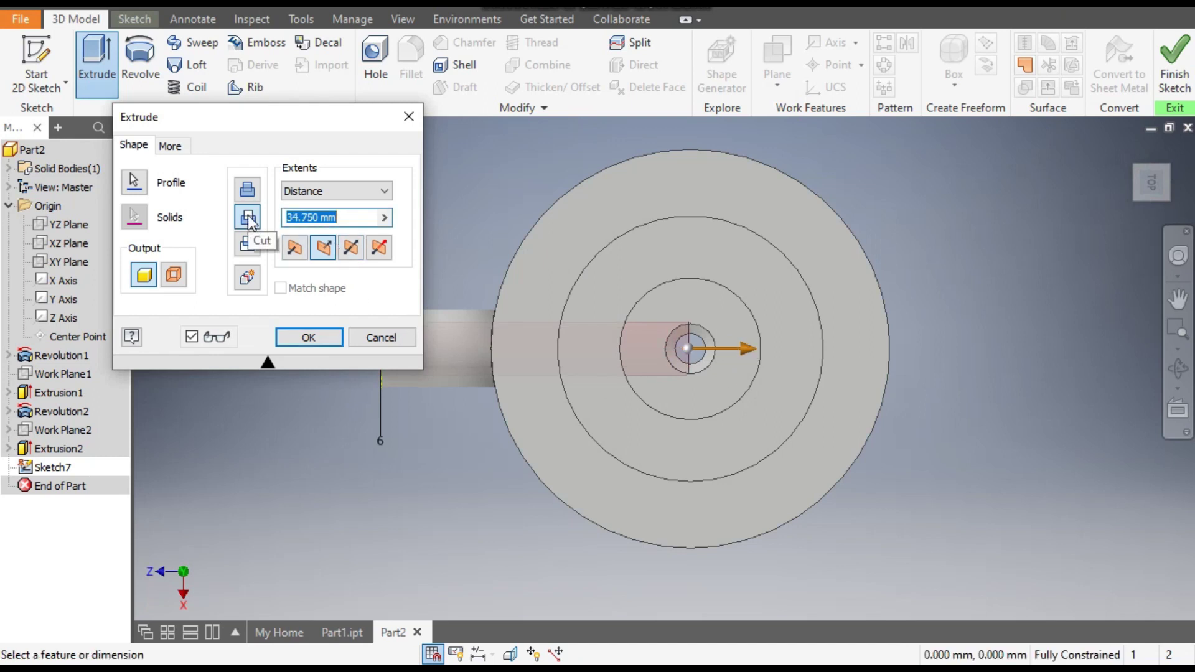
left_click(308, 337)
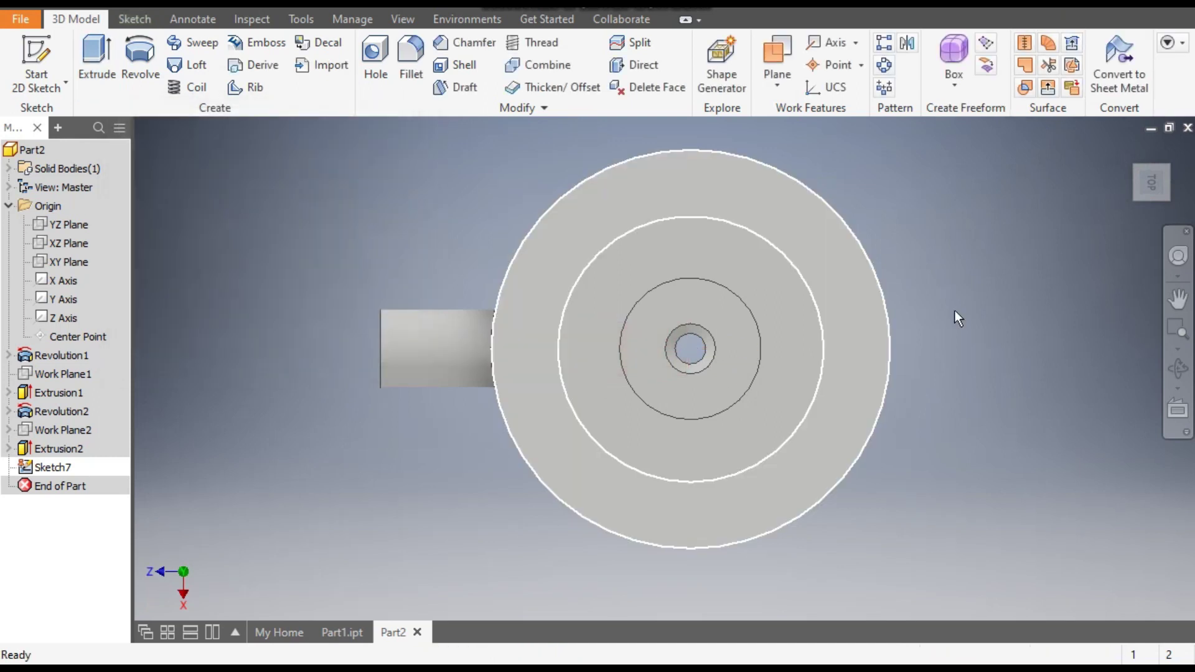
- Add a 3 mm equal-distance chamfer to the circular edge where the neck meets the collar's underside
left_click(1131, 151)
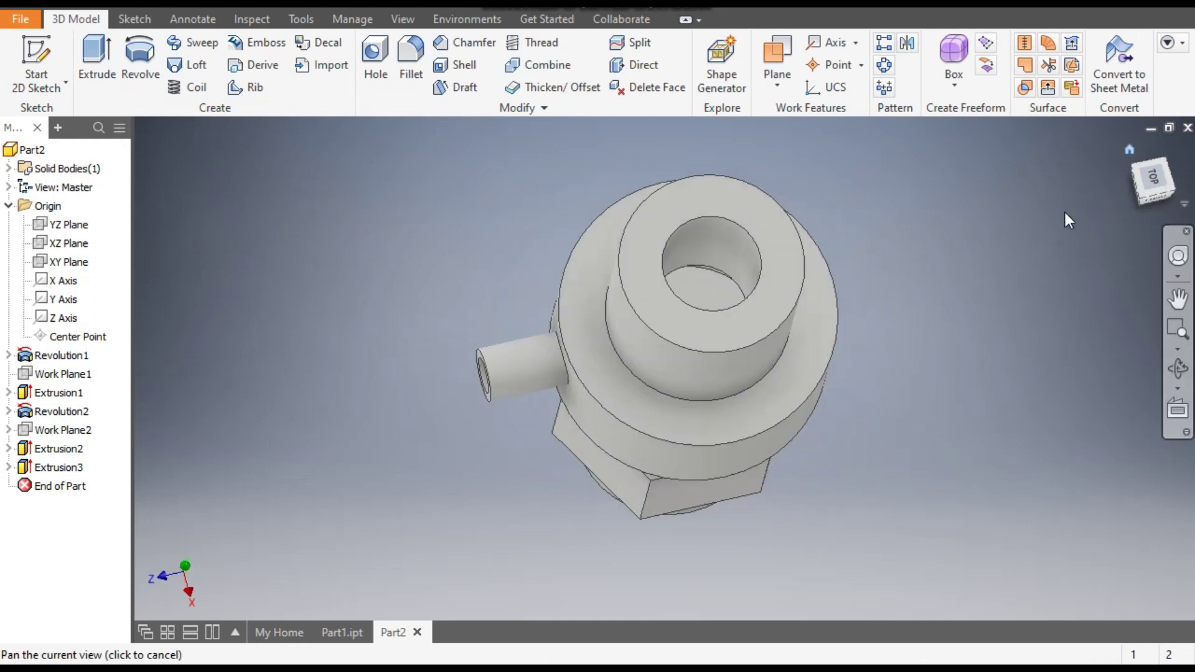
left_click_drag(645, 400, 610, 388)
key("Escape")
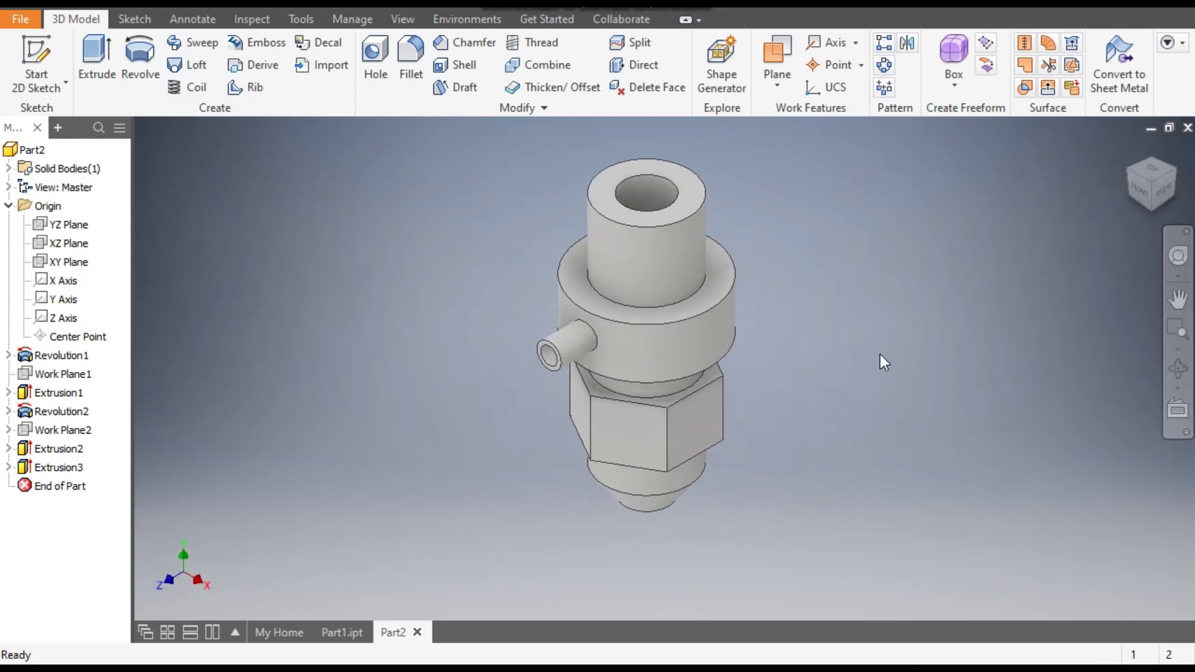
left_click(1152, 208)
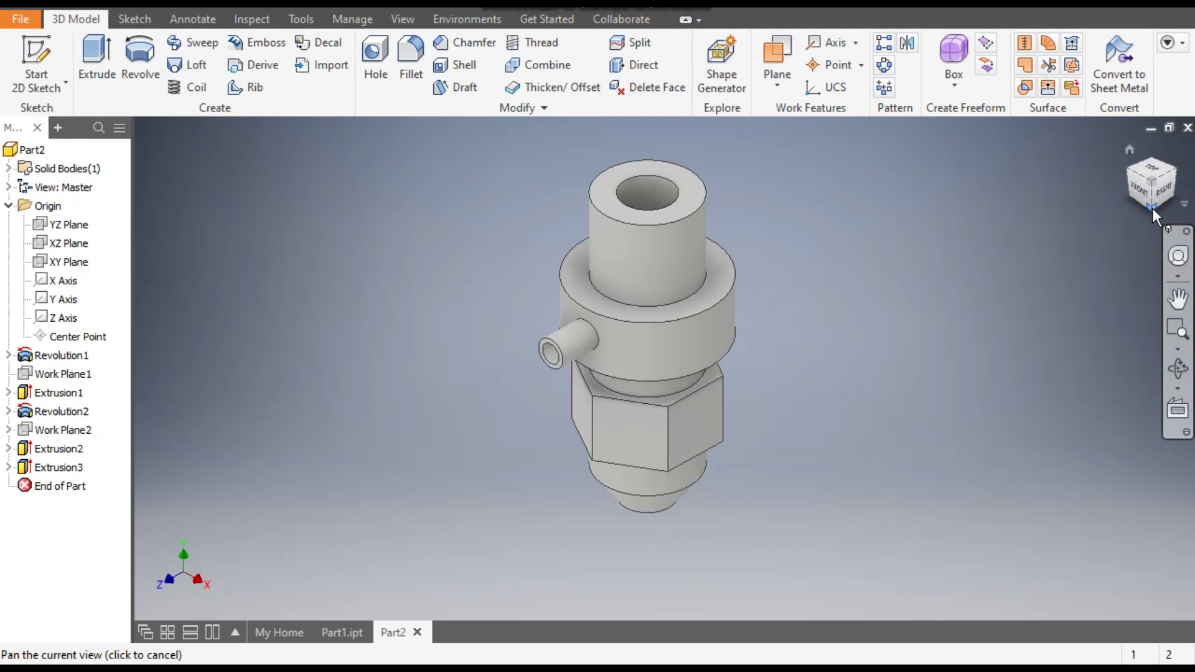
middle_click_drag(920, 435, 876, 392)
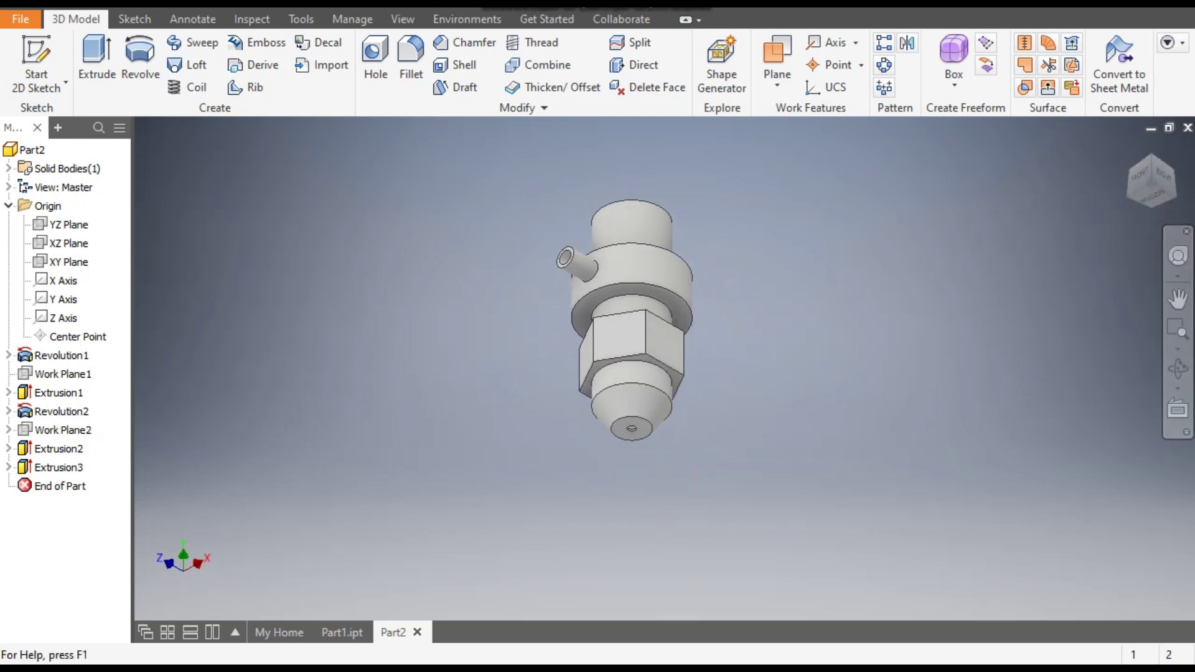
left_click(639, 295)
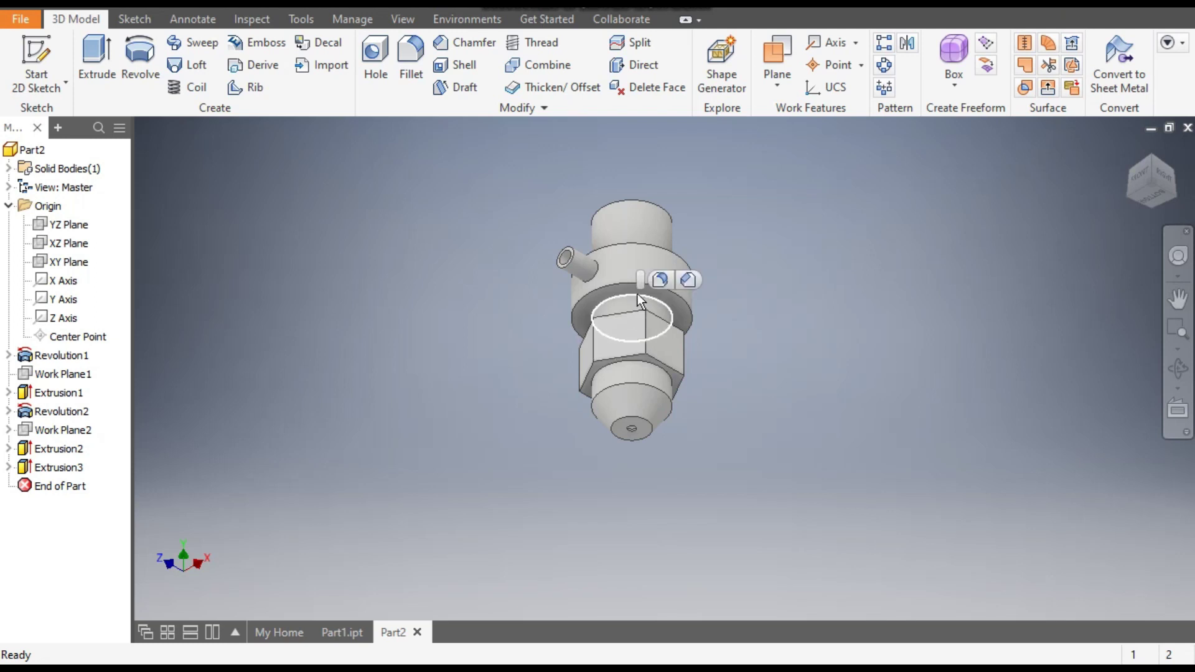
left_click(688, 279)
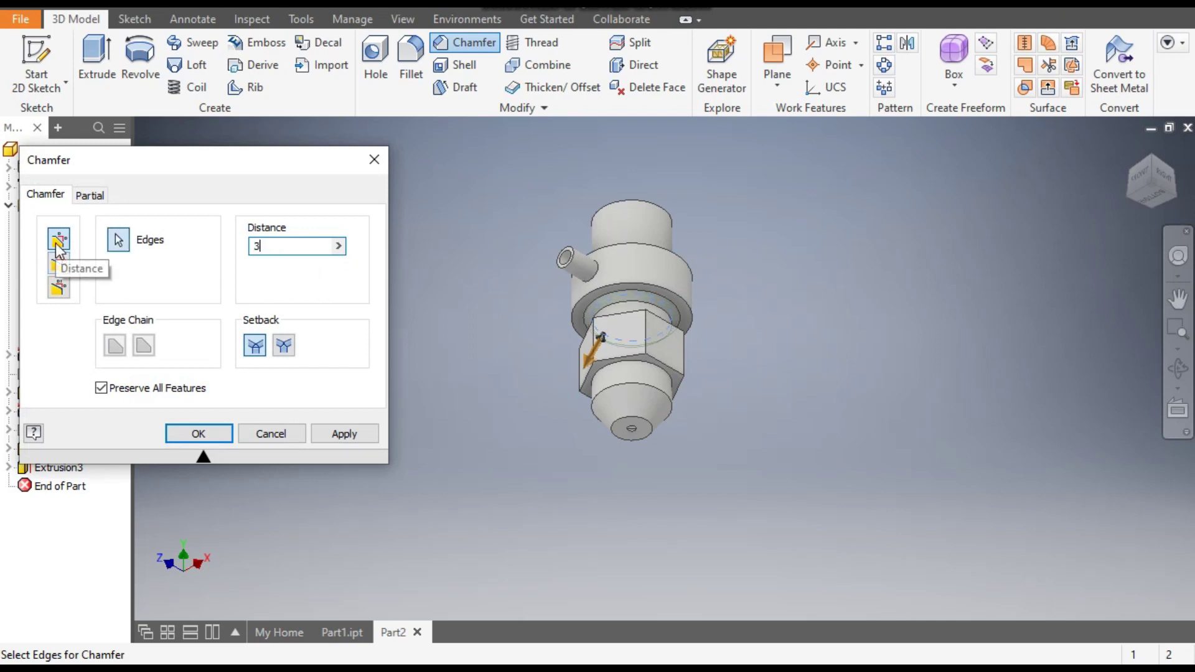
left_click(349, 440)
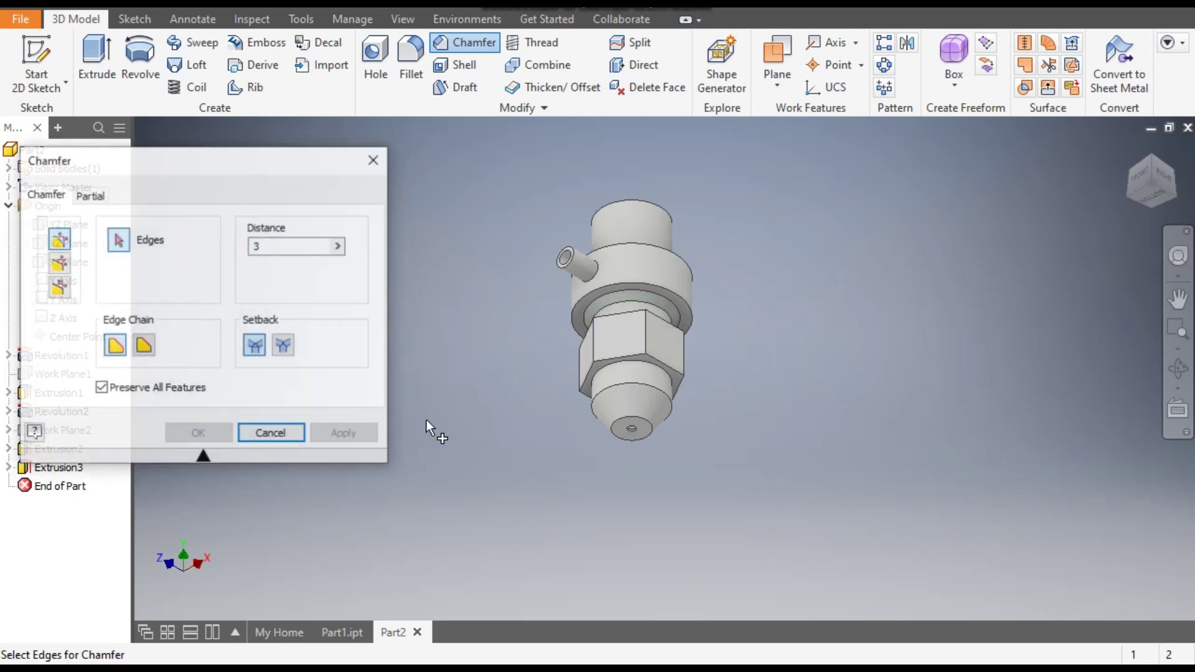
- Add a 2 mm chamfer to the circular edge where the lower cylinder meets the hexagonal section's underside
left_click_drag(292, 247, 241, 248)
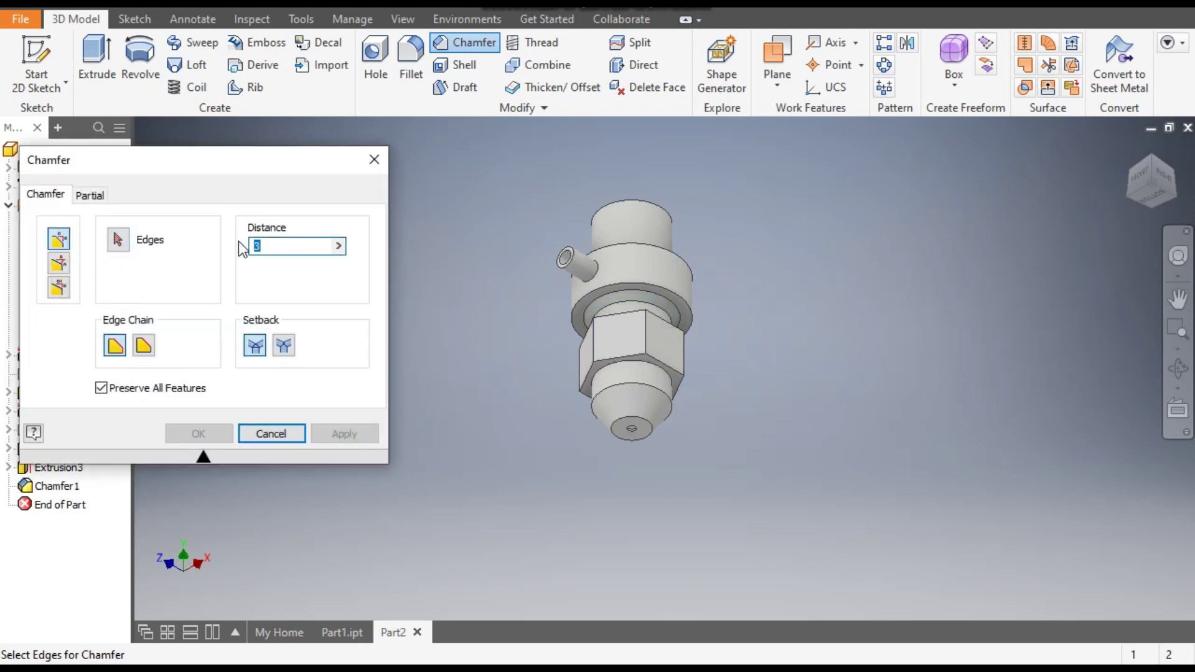
type("2")
scroll(595, 359, "up", 5)
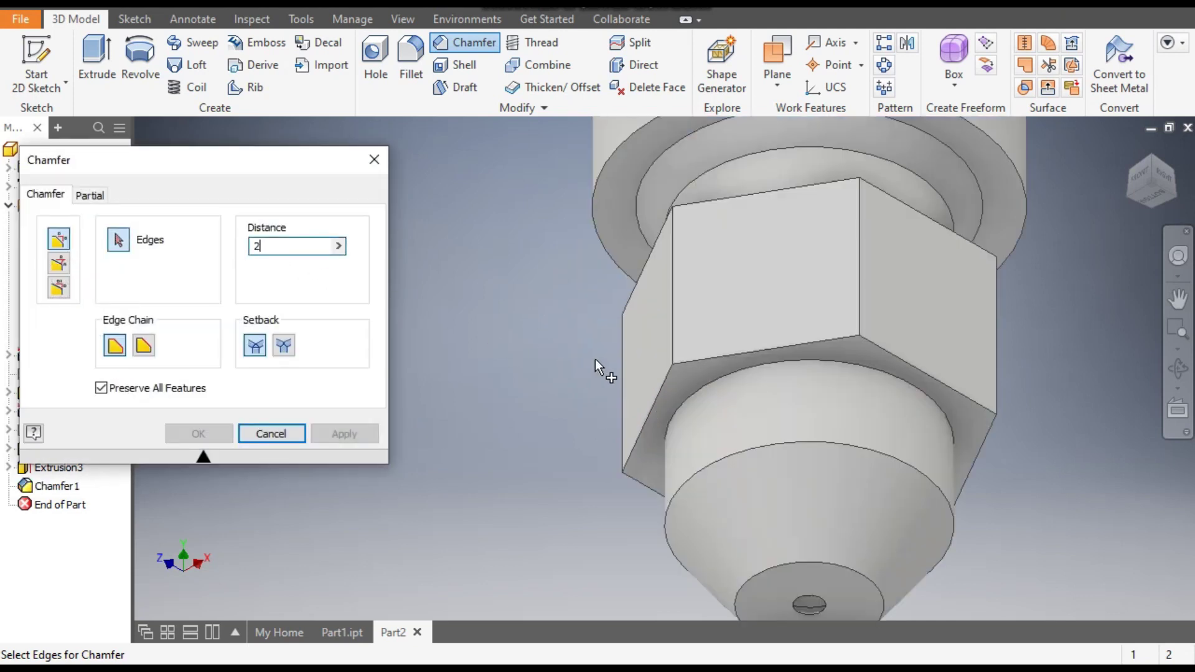
left_click(866, 367)
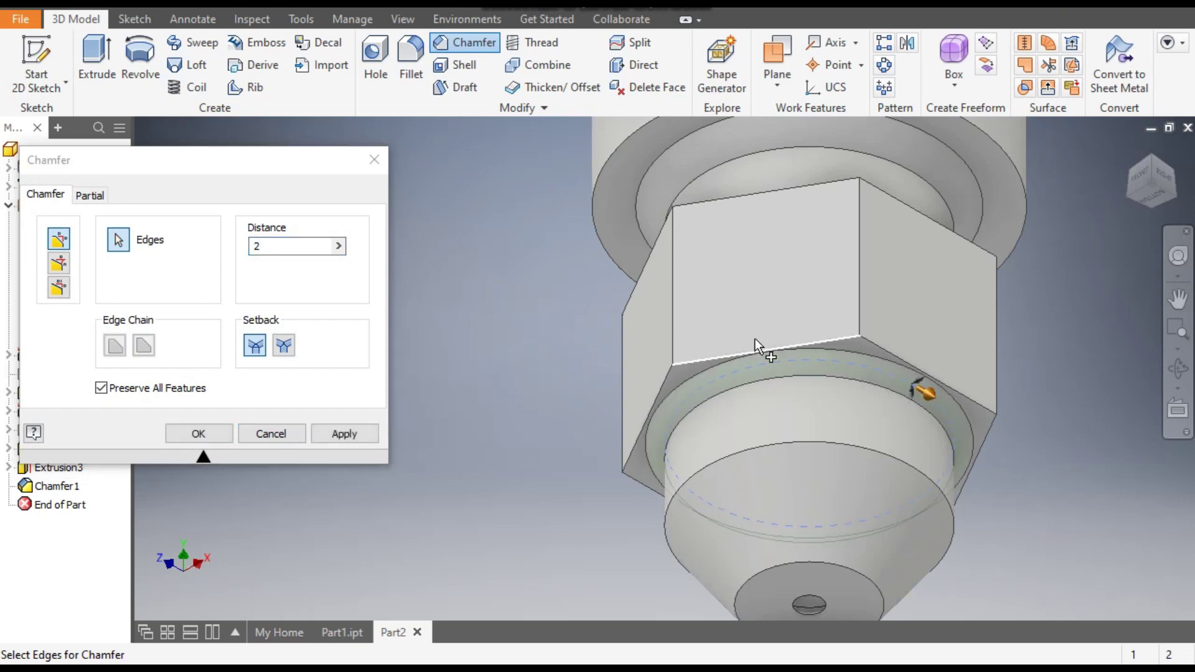
scroll(755, 341, "down", 5)
scroll(803, 364, "up", 4)
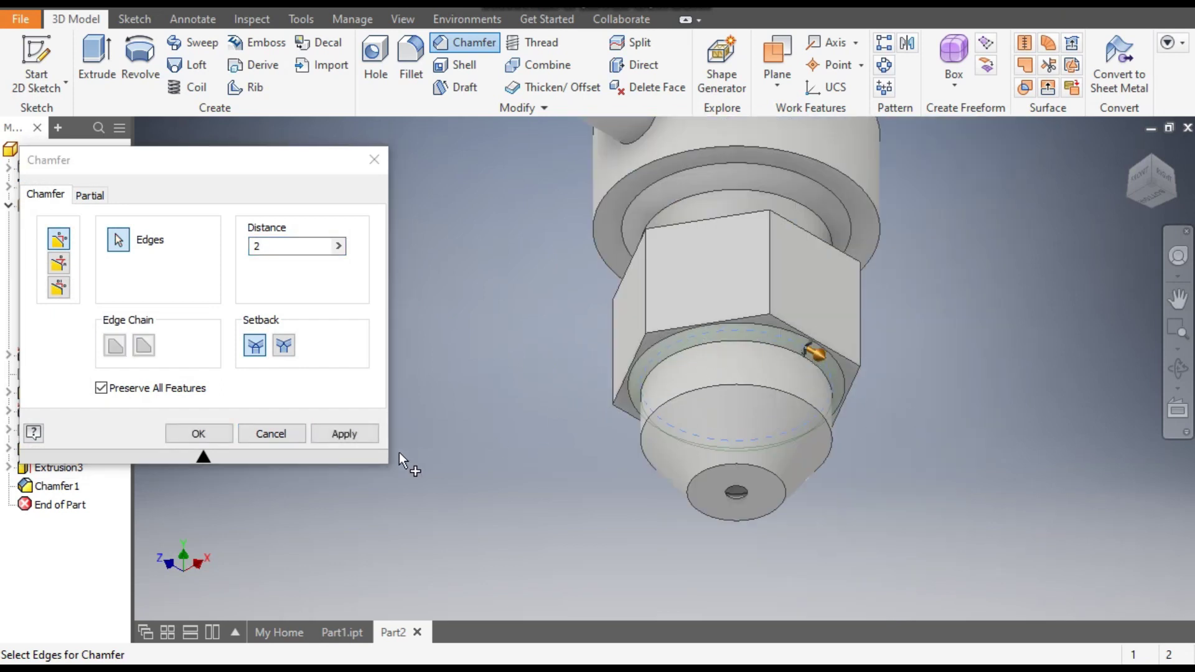
left_click(327, 435)
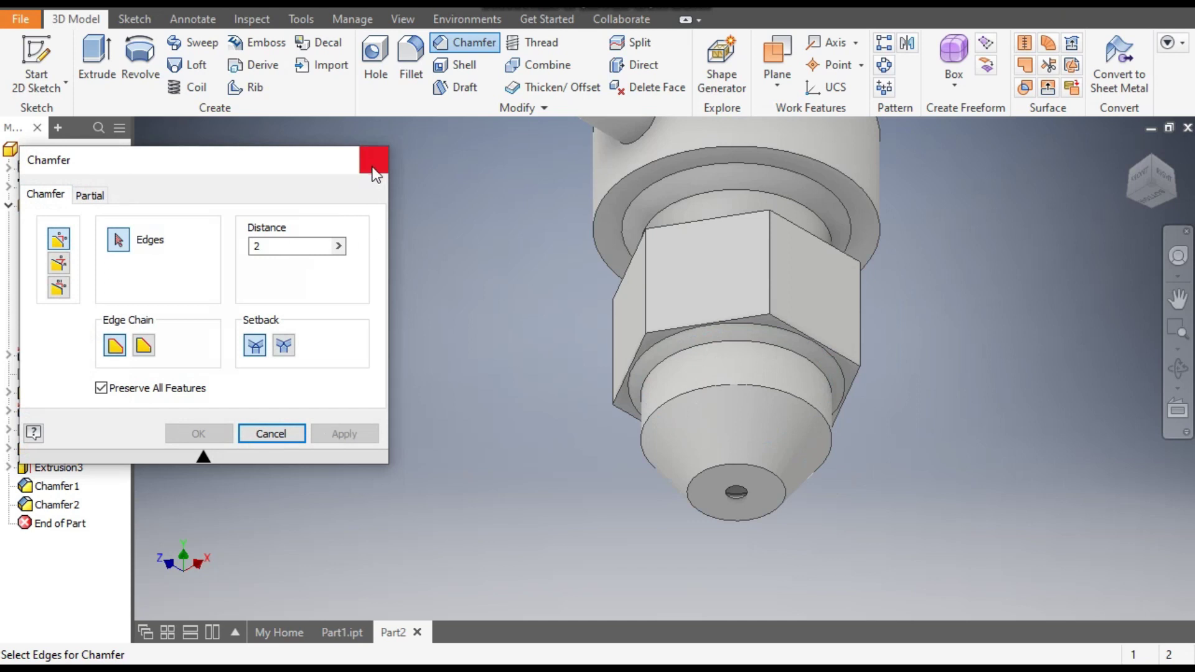
left_click(374, 160)
- Sketch on the upper cylinder's top face, projecting its outer circular edge, and finish the sketch
scroll(529, 274, "down", 2)
middle_click_drag(563, 292, 591, 300)
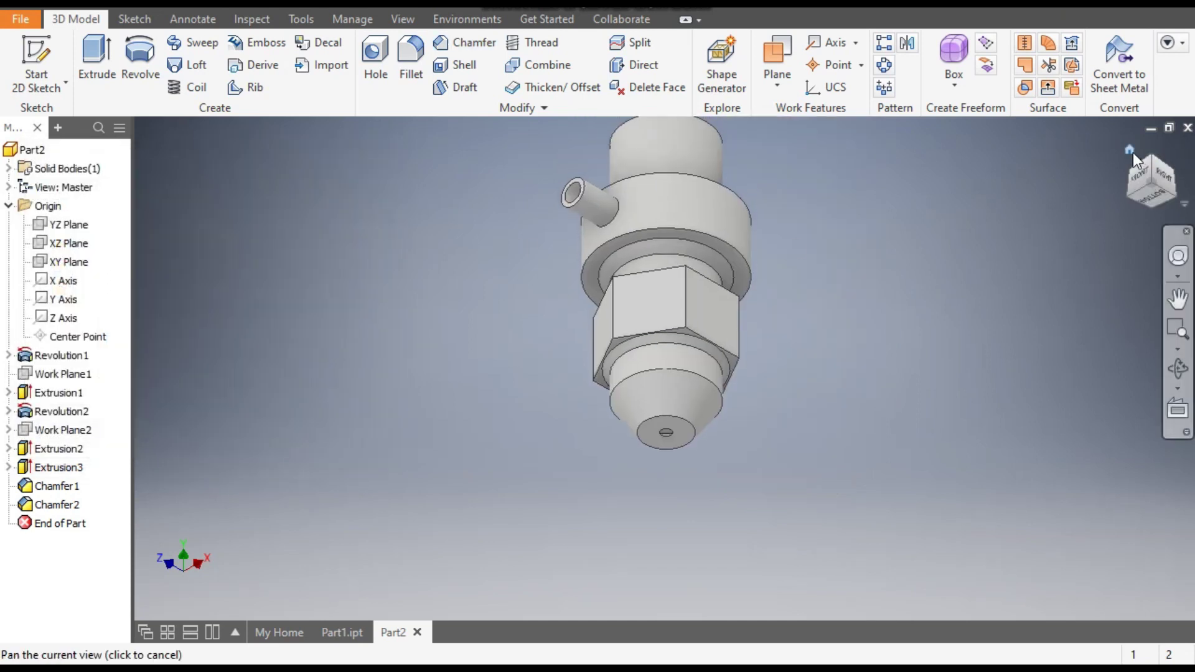
left_click(1132, 152)
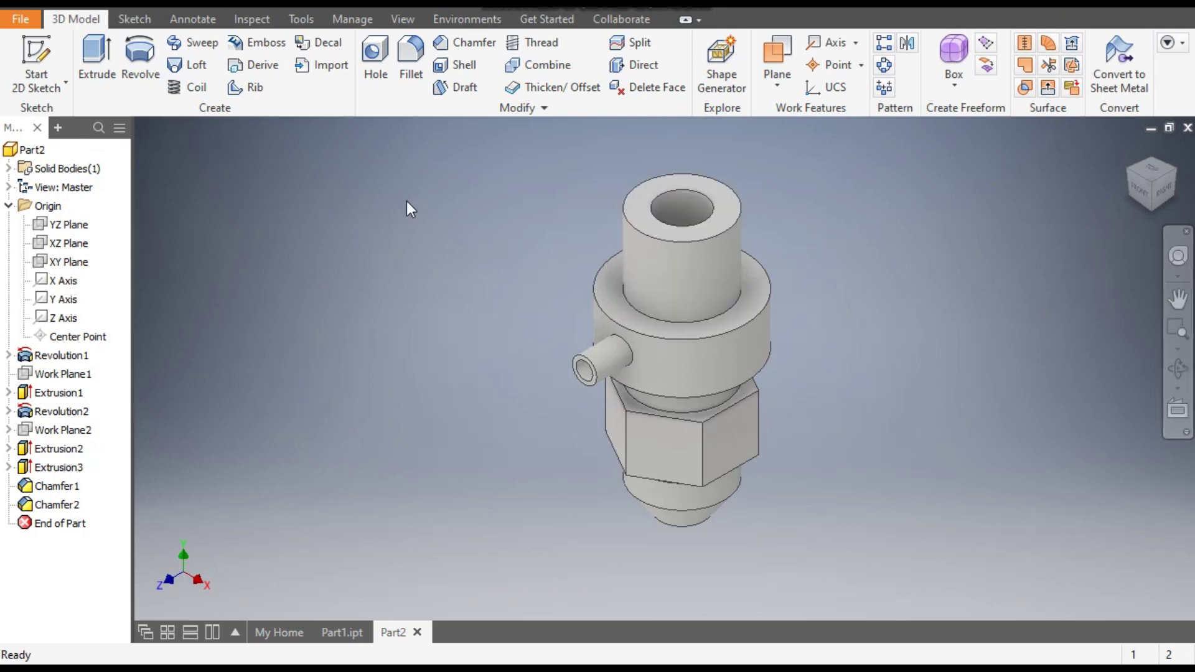
left_click(643, 189)
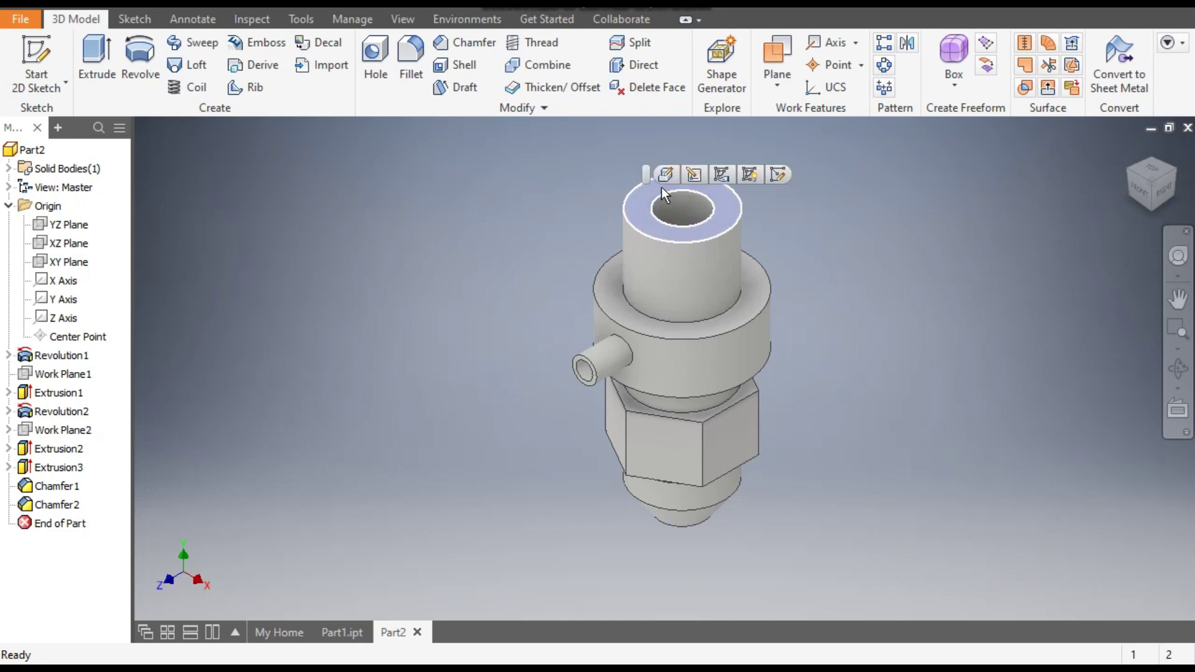
left_click(772, 178)
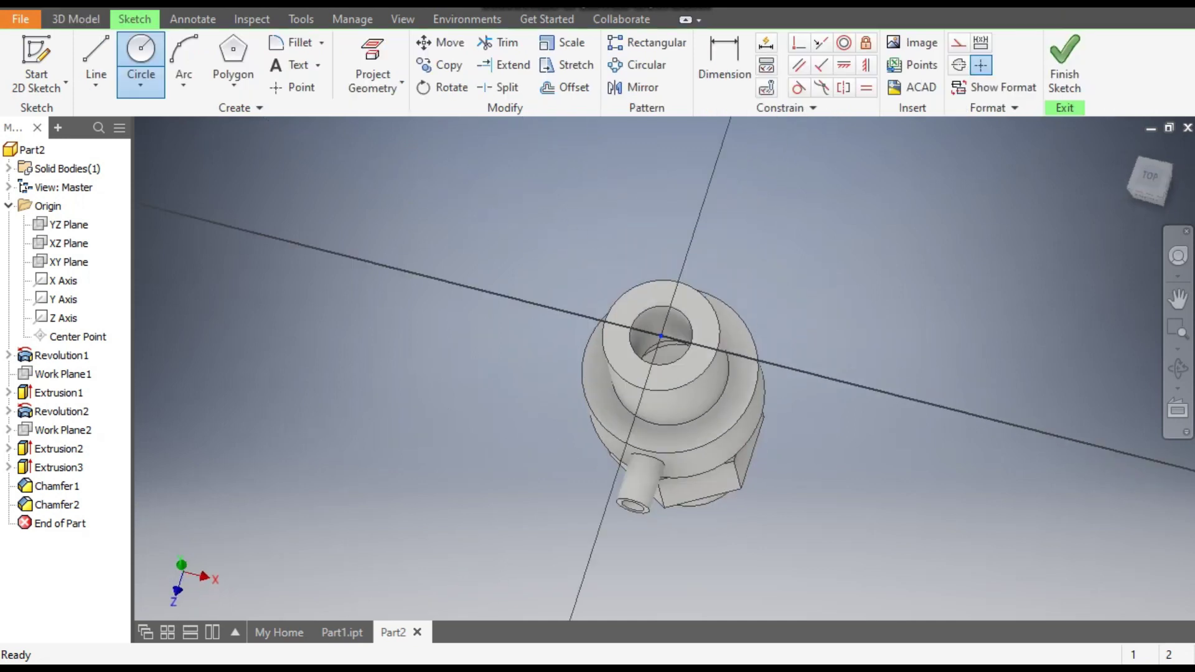
left_click(383, 62)
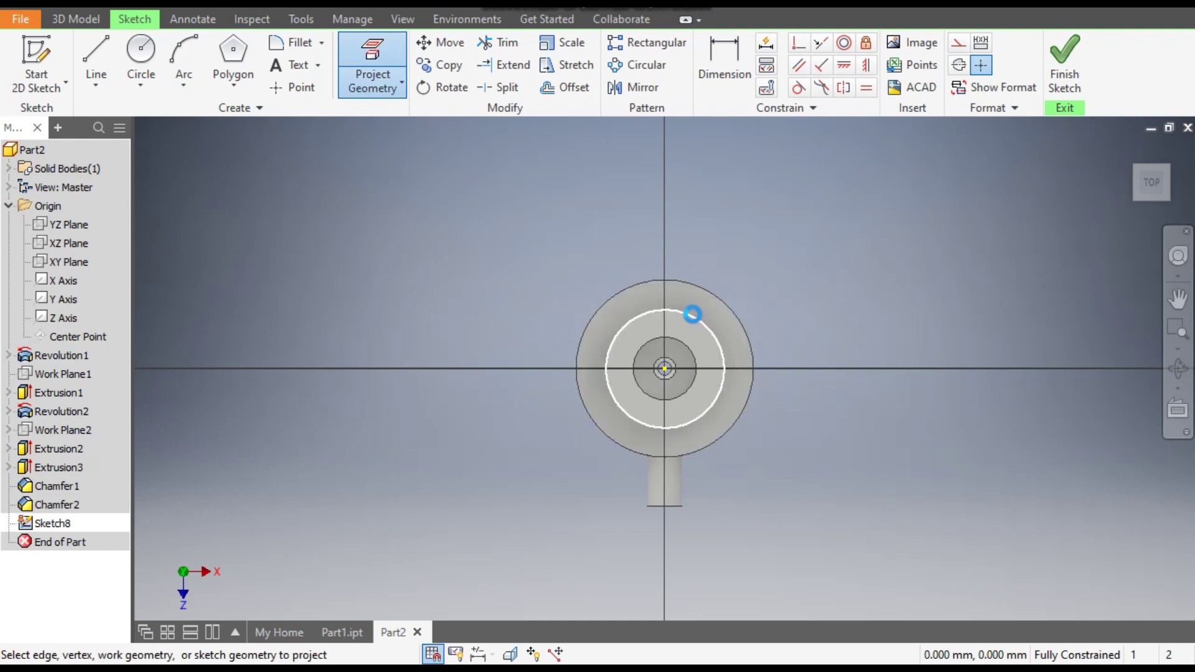
left_click(693, 315)
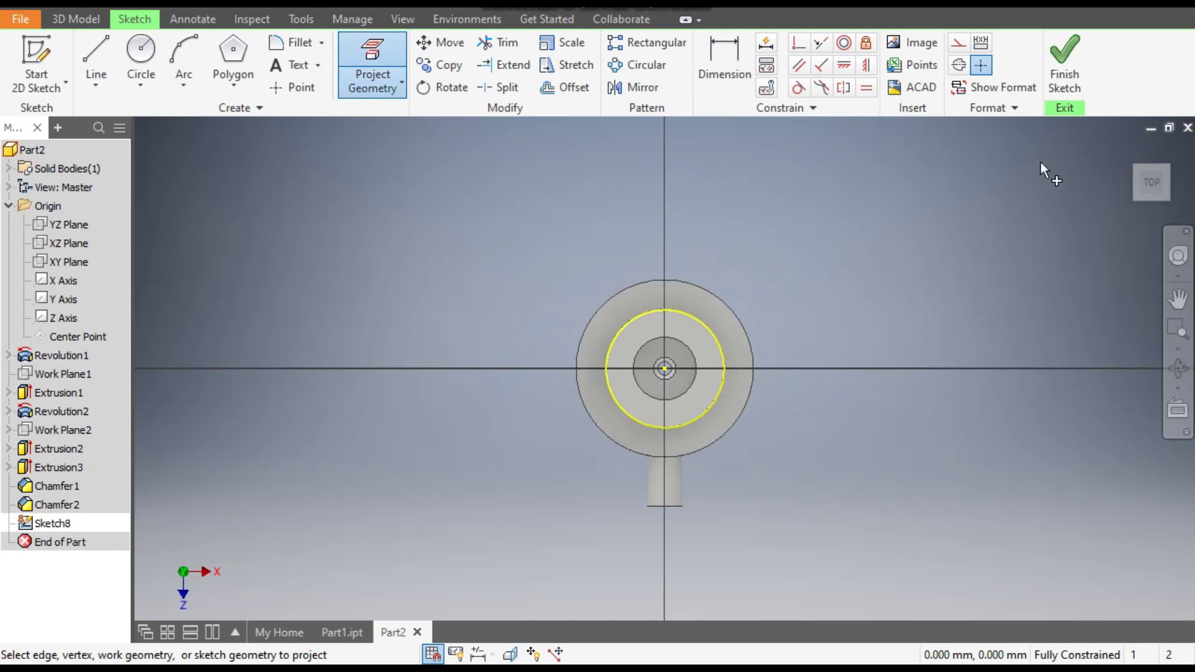
left_click(1051, 57)
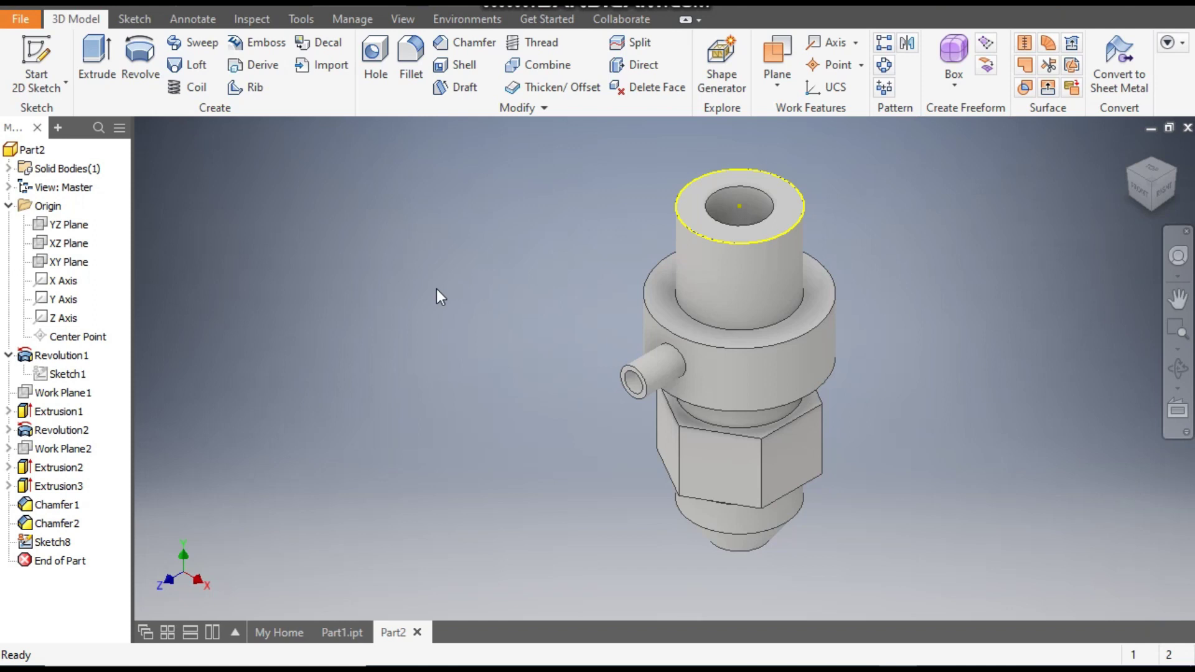
- Start a 3D sketch with a helical curve whose axis runs about 41 mm down from the projected circle's centre
left_click(55, 90)
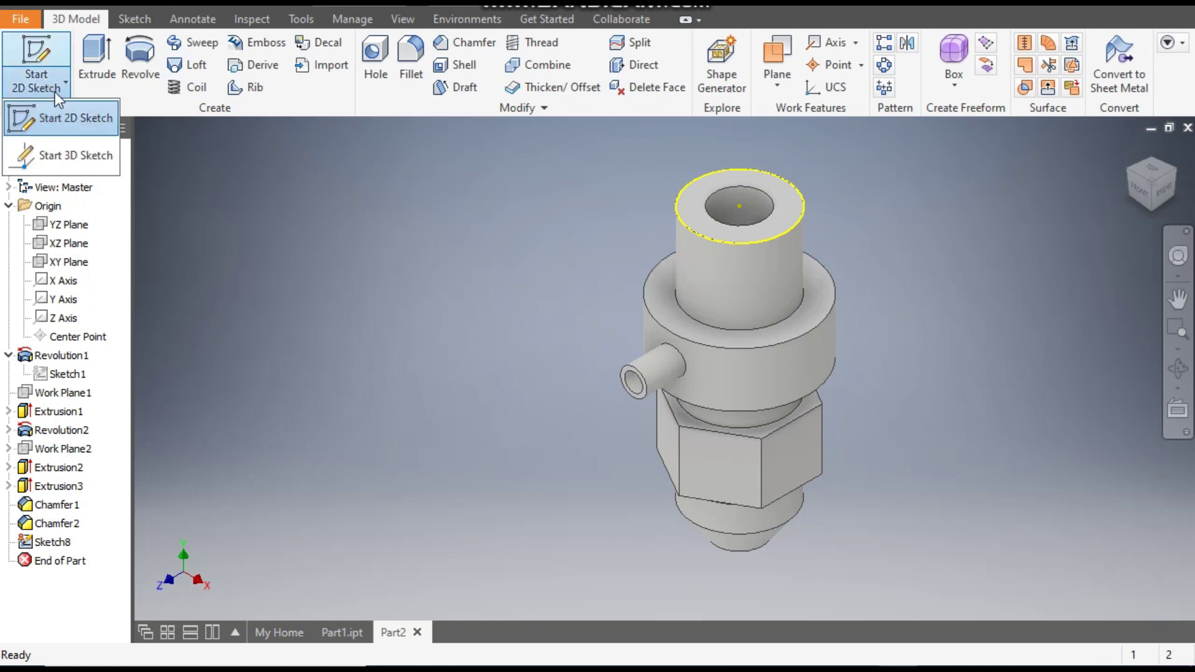
left_click(77, 160)
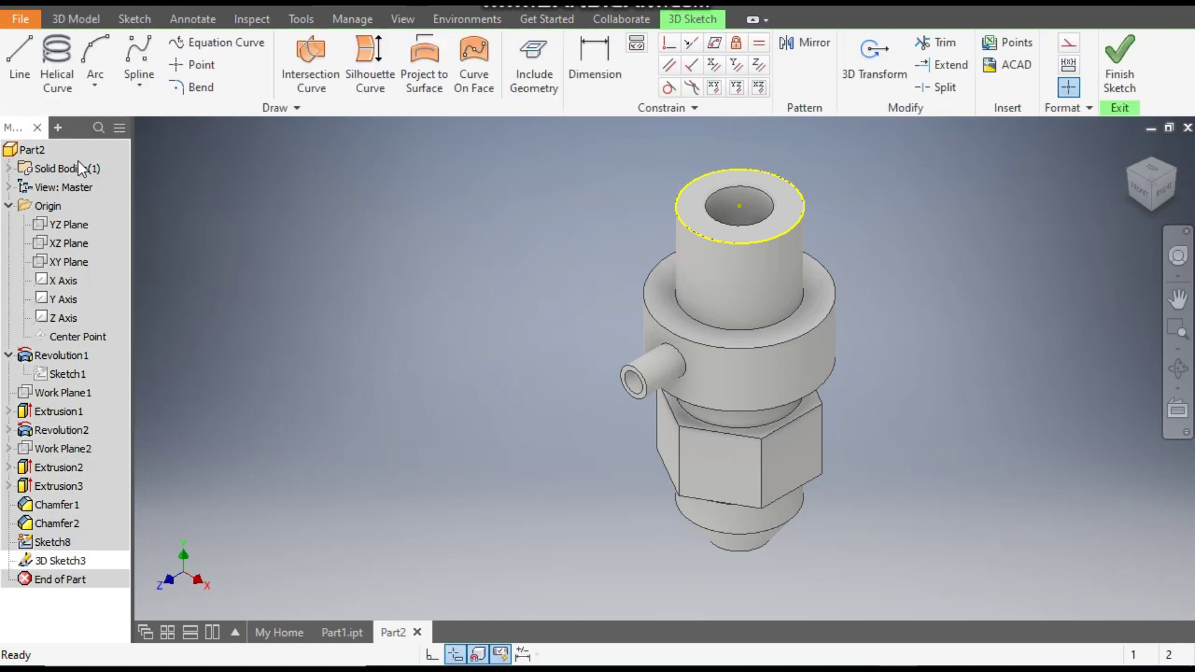
left_click(55, 53)
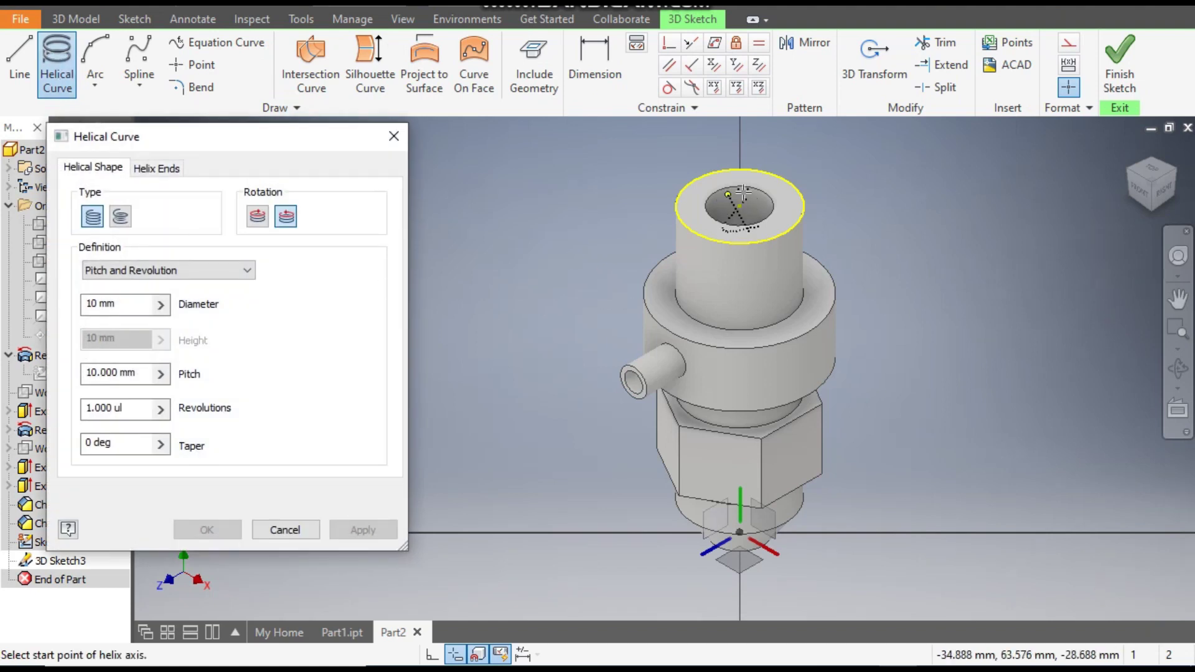
left_click(739, 204)
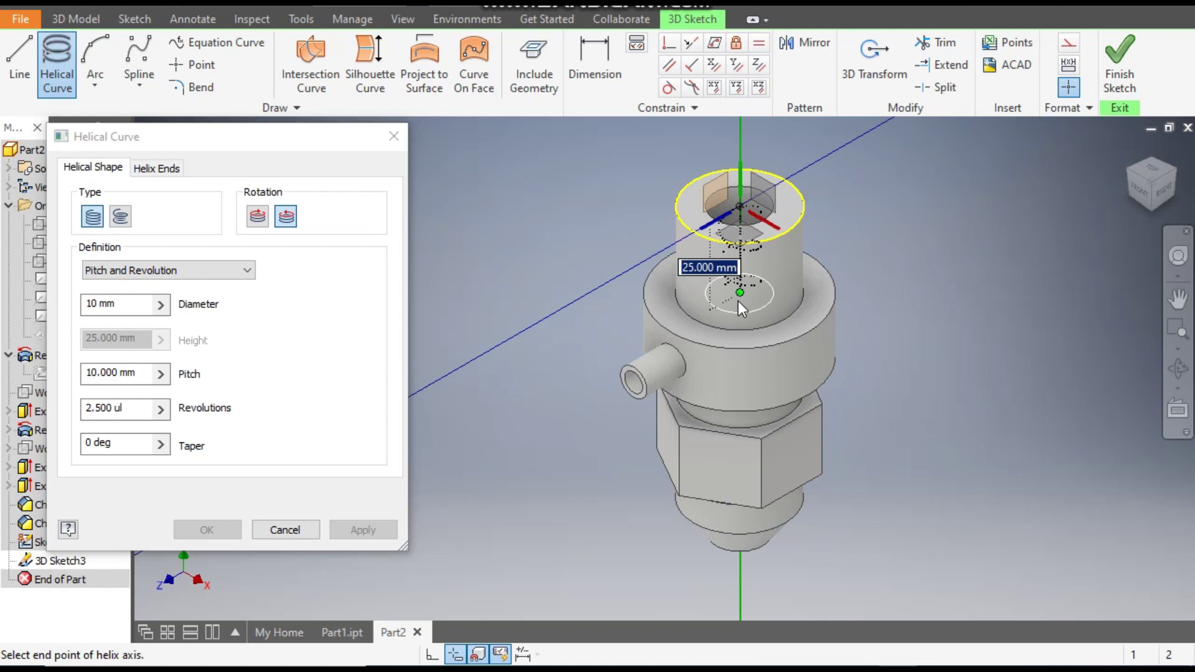
left_click(742, 378)
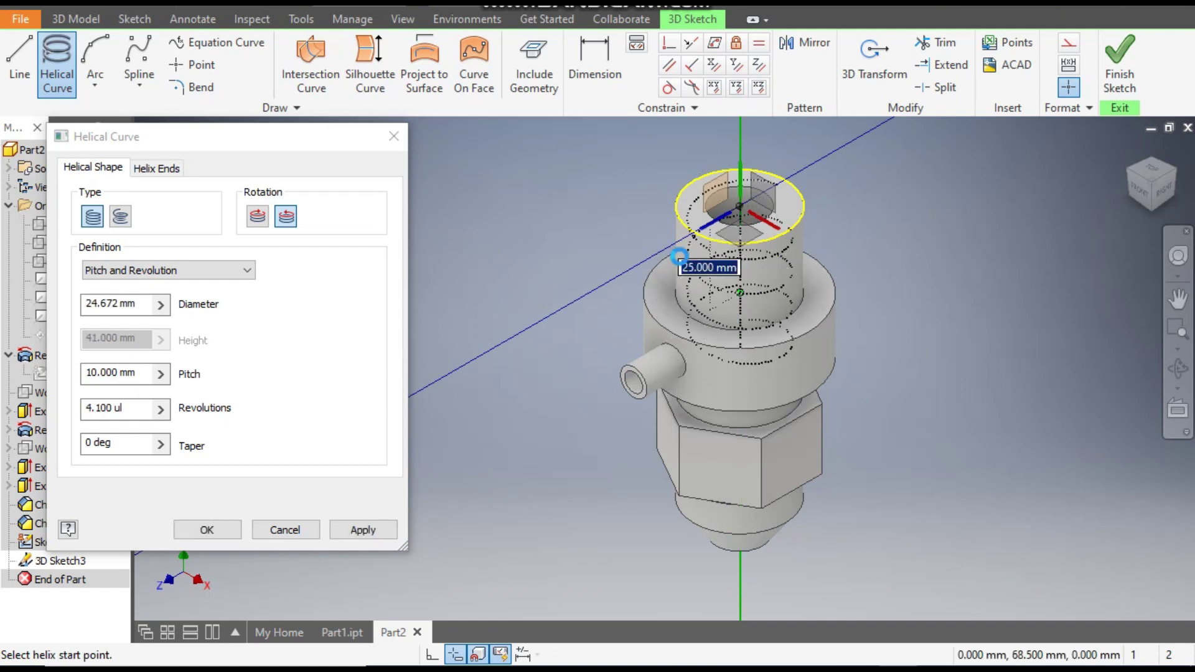
- Create the helical curve with a 30 mm diameter, 2 mm pitch and 12 revolutions
left_click(146, 304)
type("30")
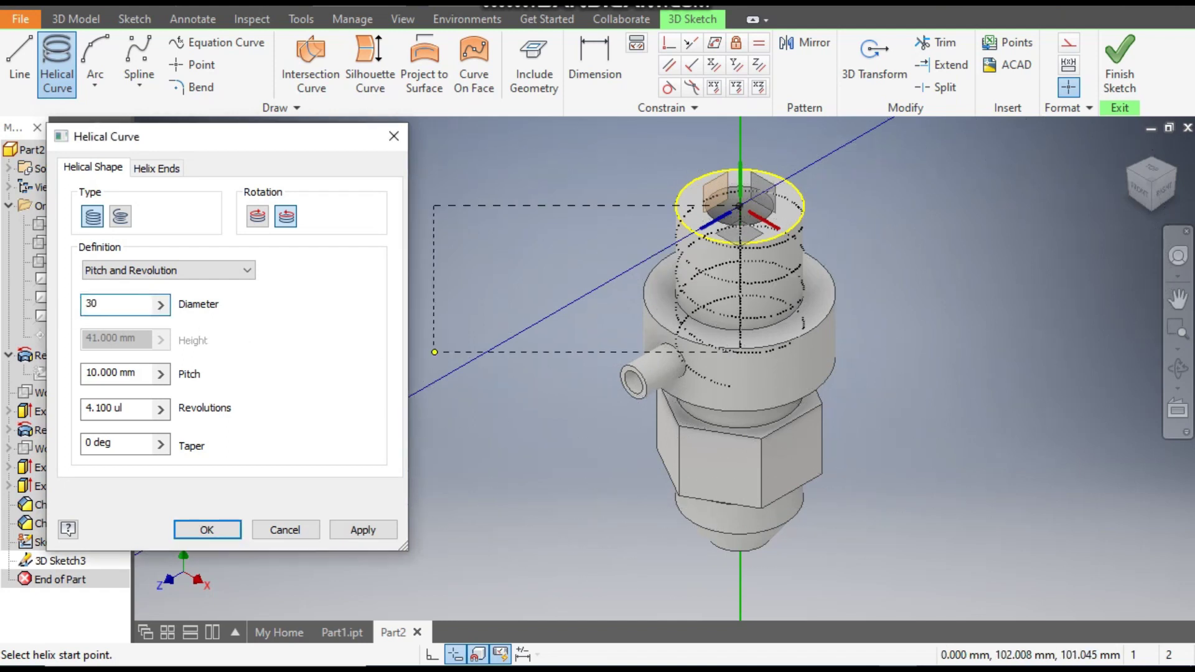
key("Tab")
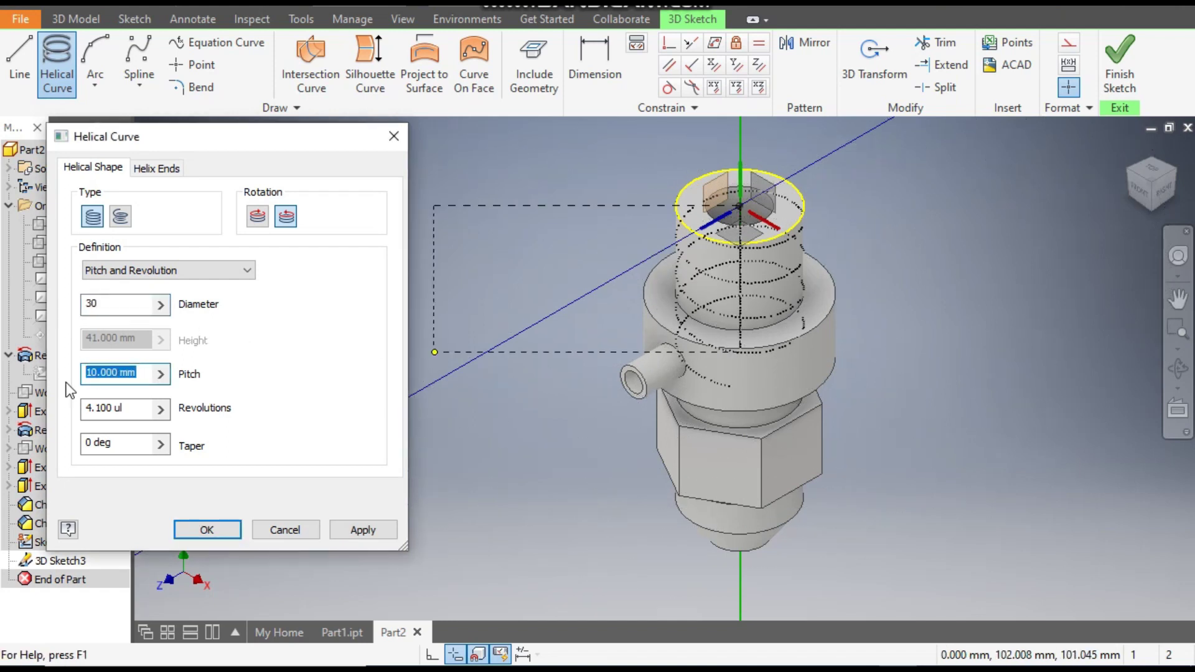
type("2")
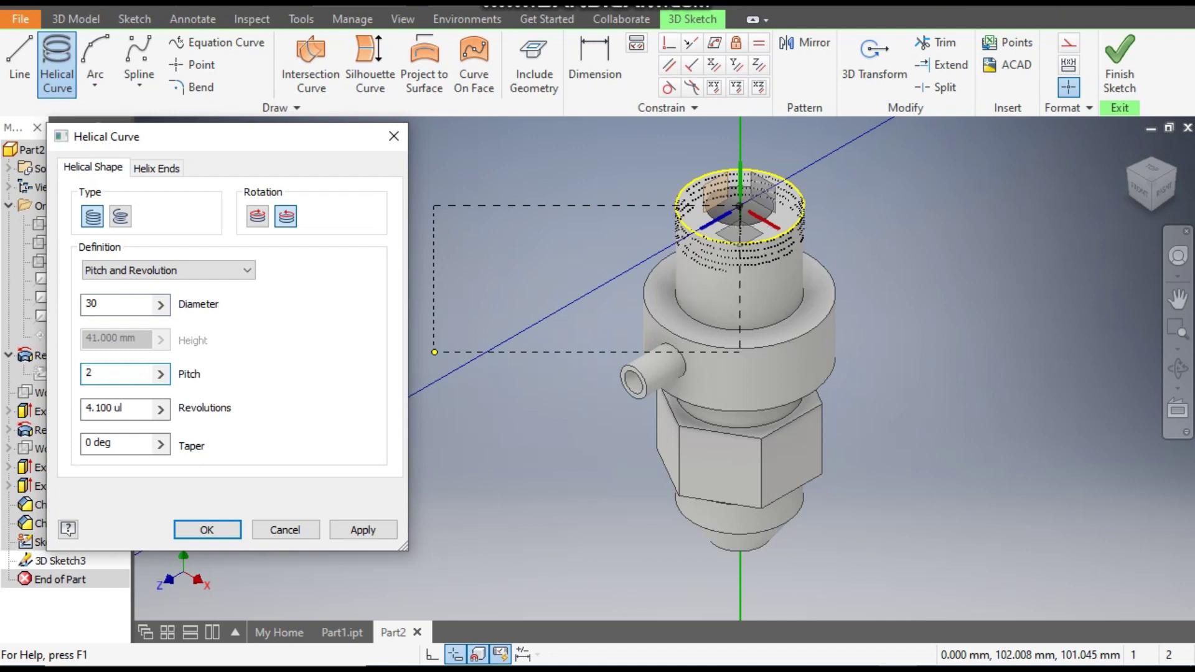
key("Tab")
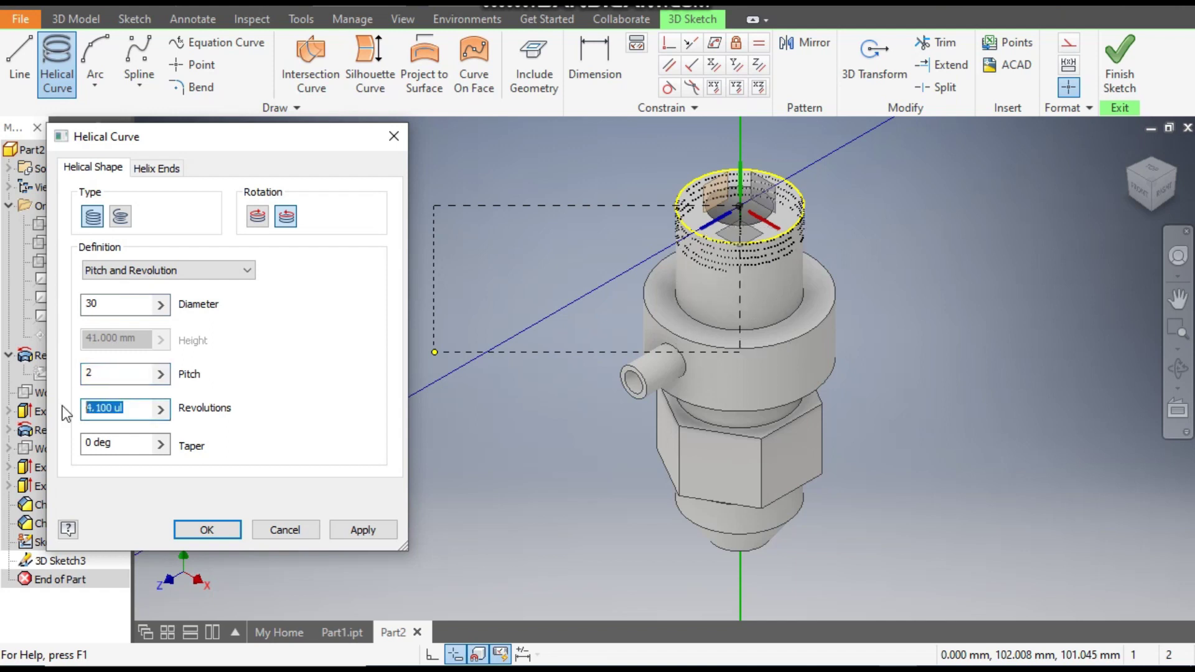
type("12")
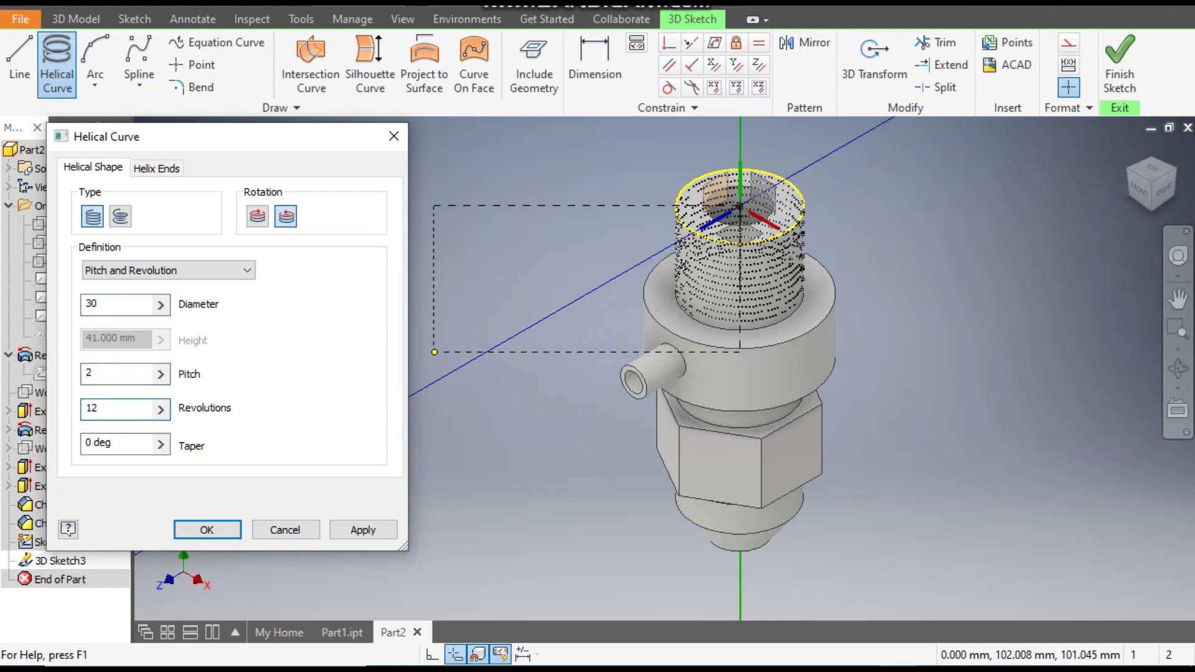
left_click(364, 530)
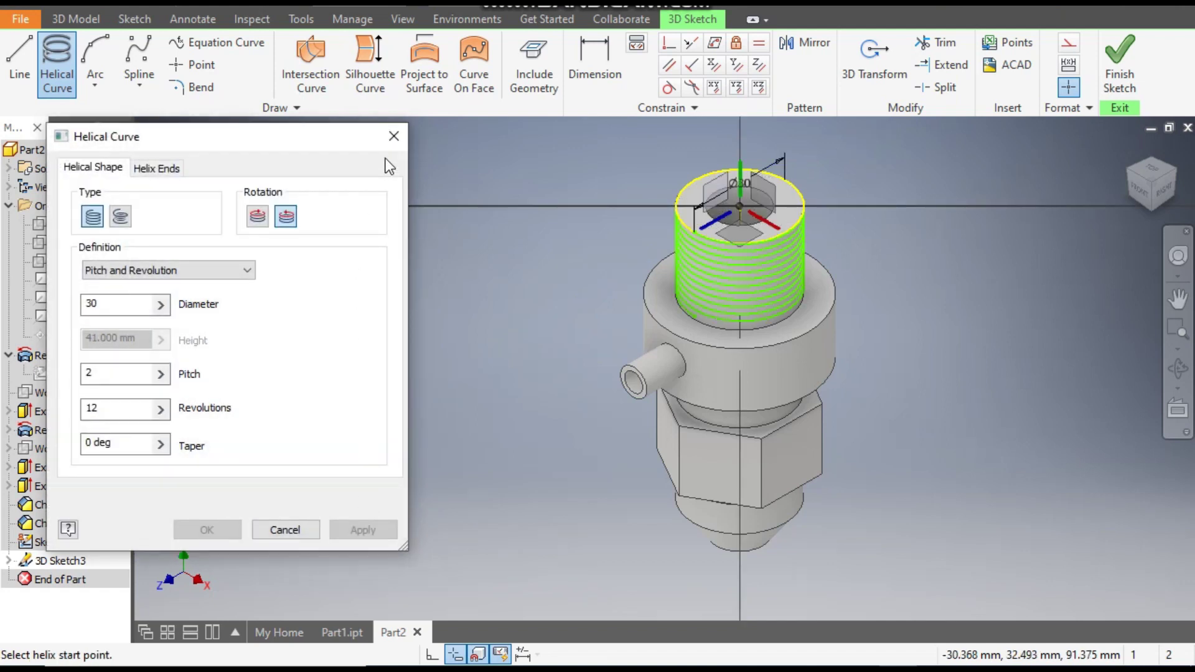
- Close the helical curve definition, finish the 3D sketch, and hide the sketch with the projected circle on the cylinder's top face
left_click(389, 136)
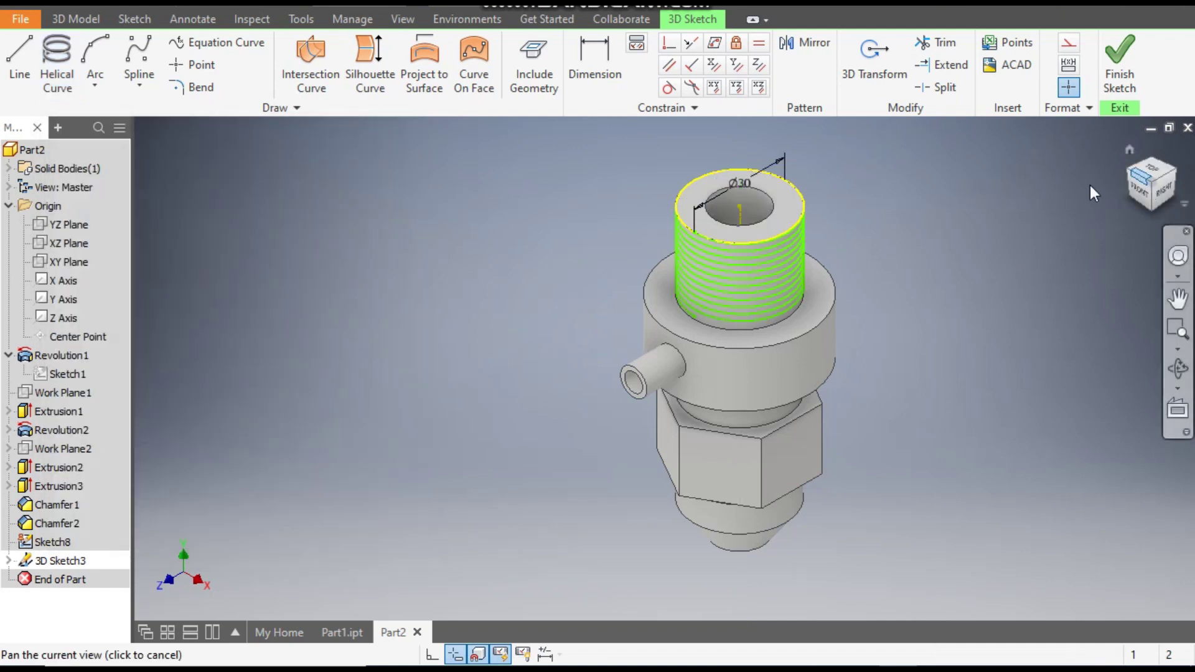
left_click(1139, 188)
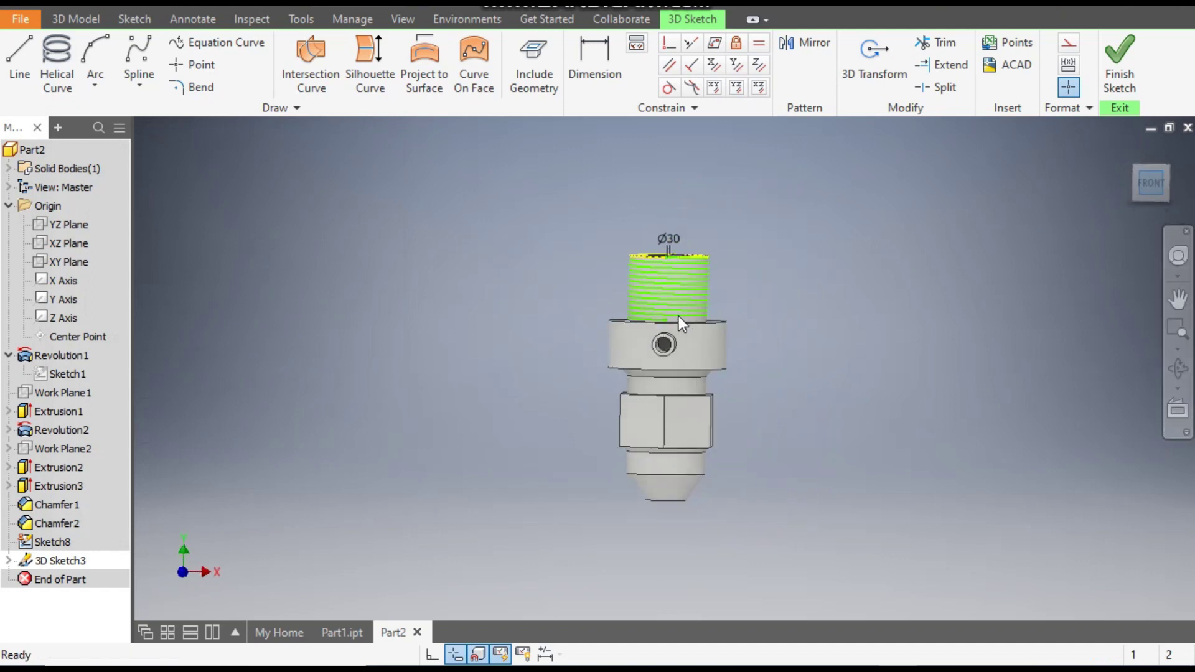
scroll(679, 318, "up", 5)
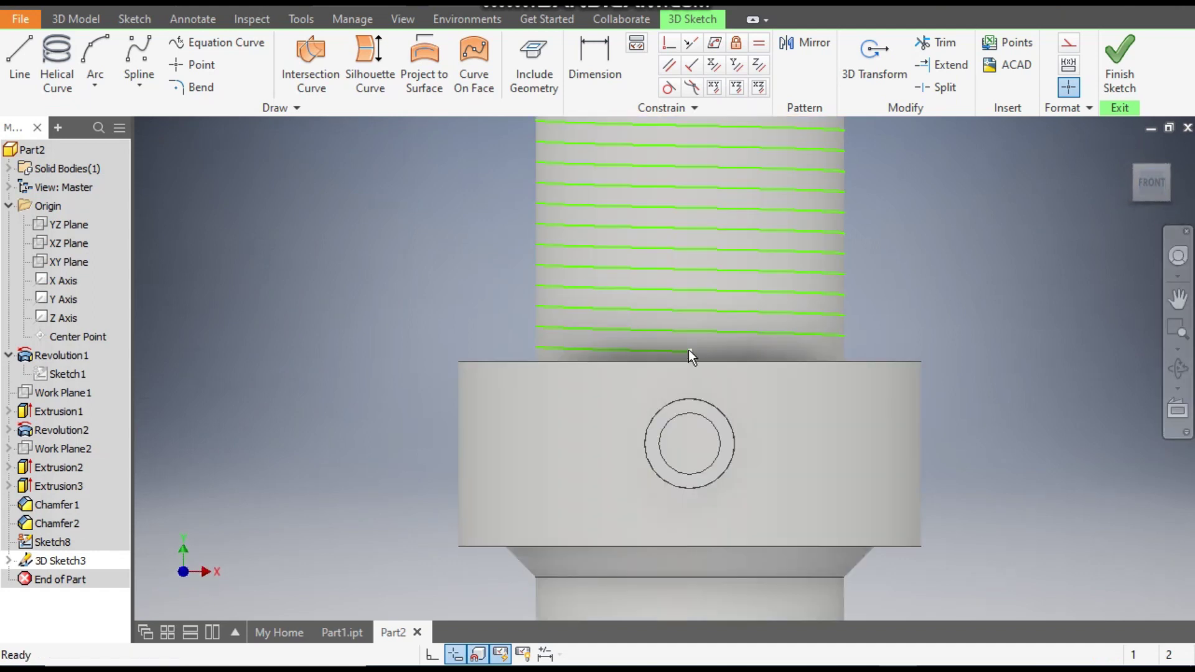
scroll(787, 323, "down", 4)
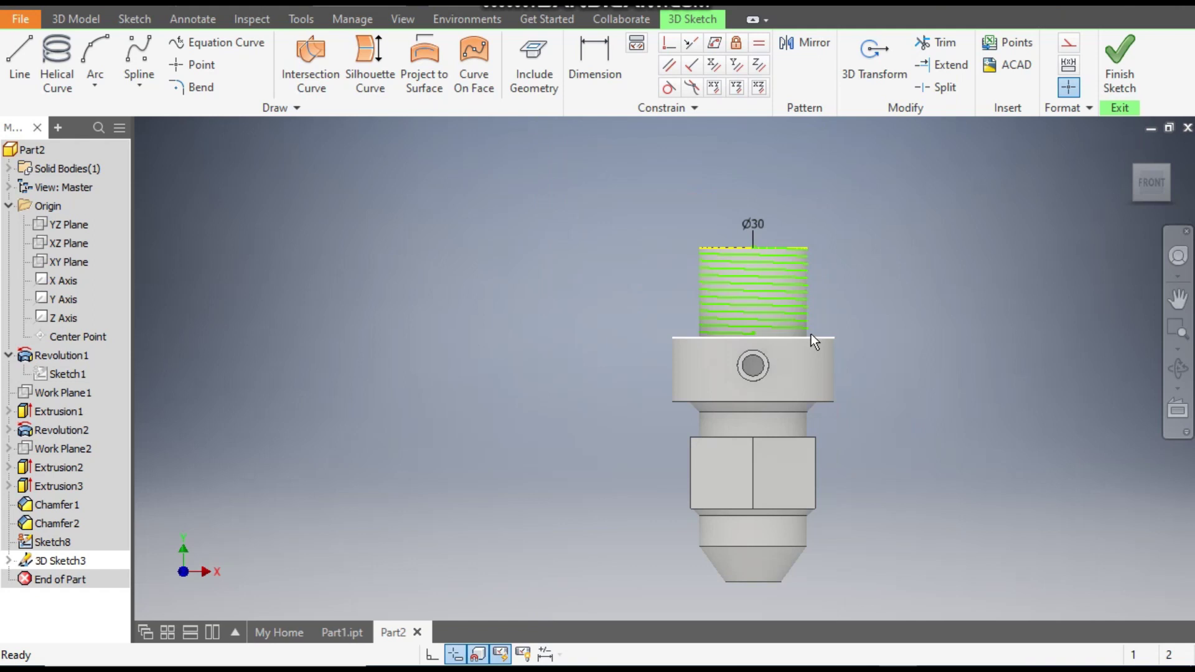
middle_click_drag(812, 333, 809, 270, "shift")
scroll(828, 274, "up", 2)
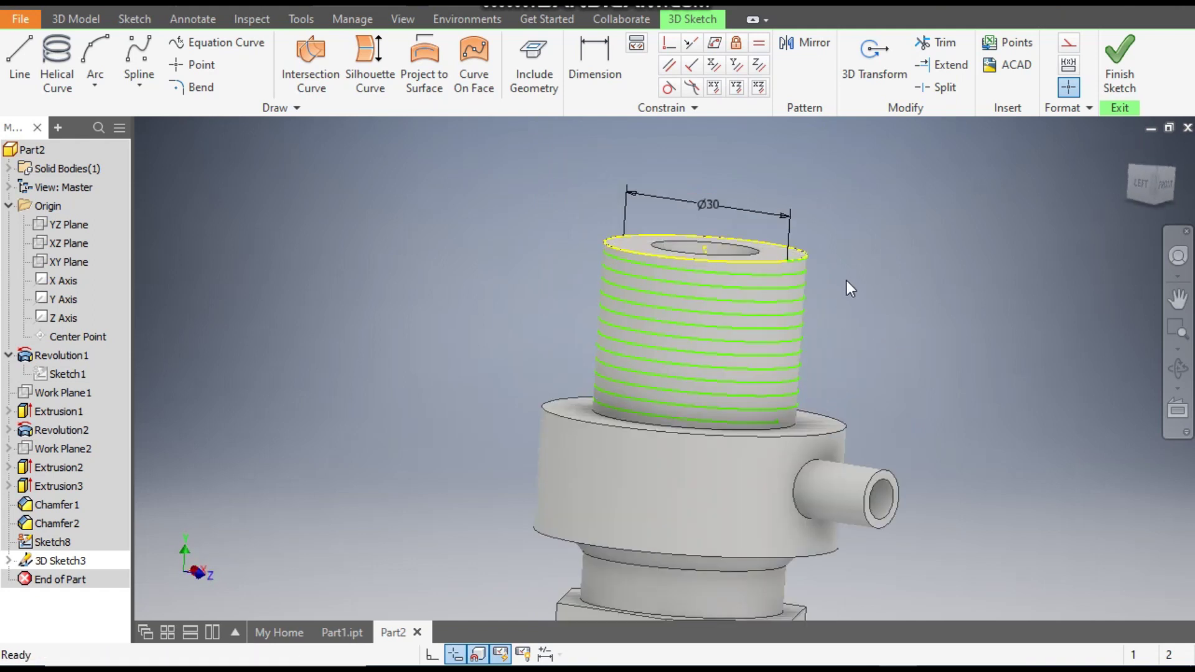
scroll(815, 260, "up", 3)
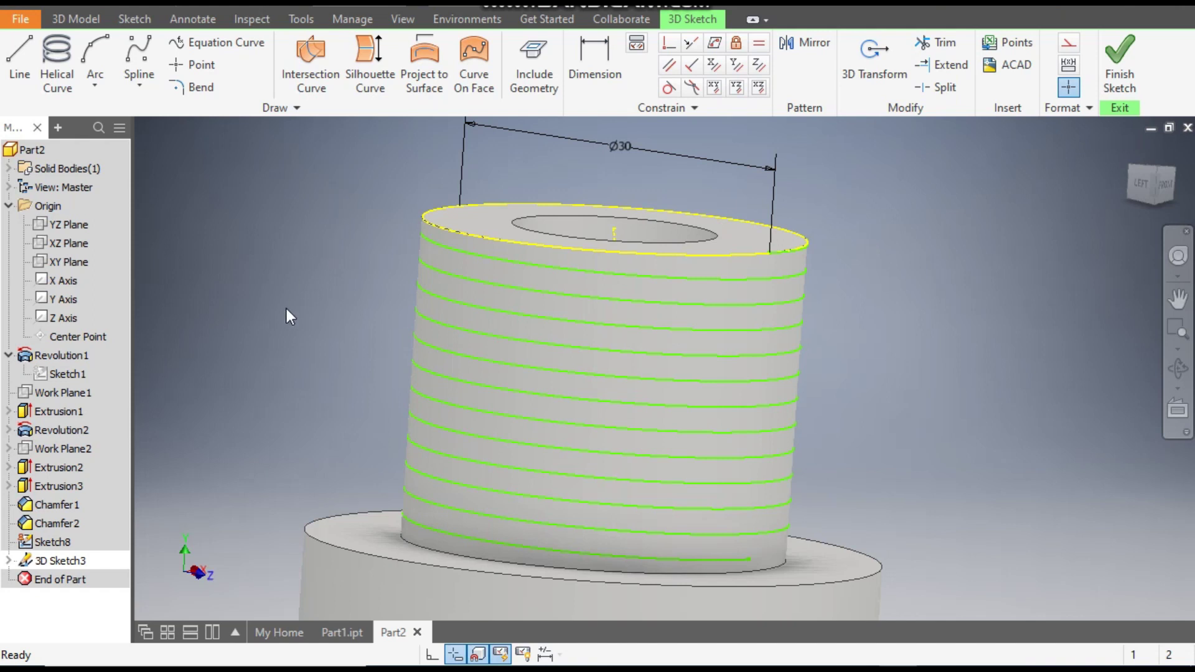
left_click(1116, 68)
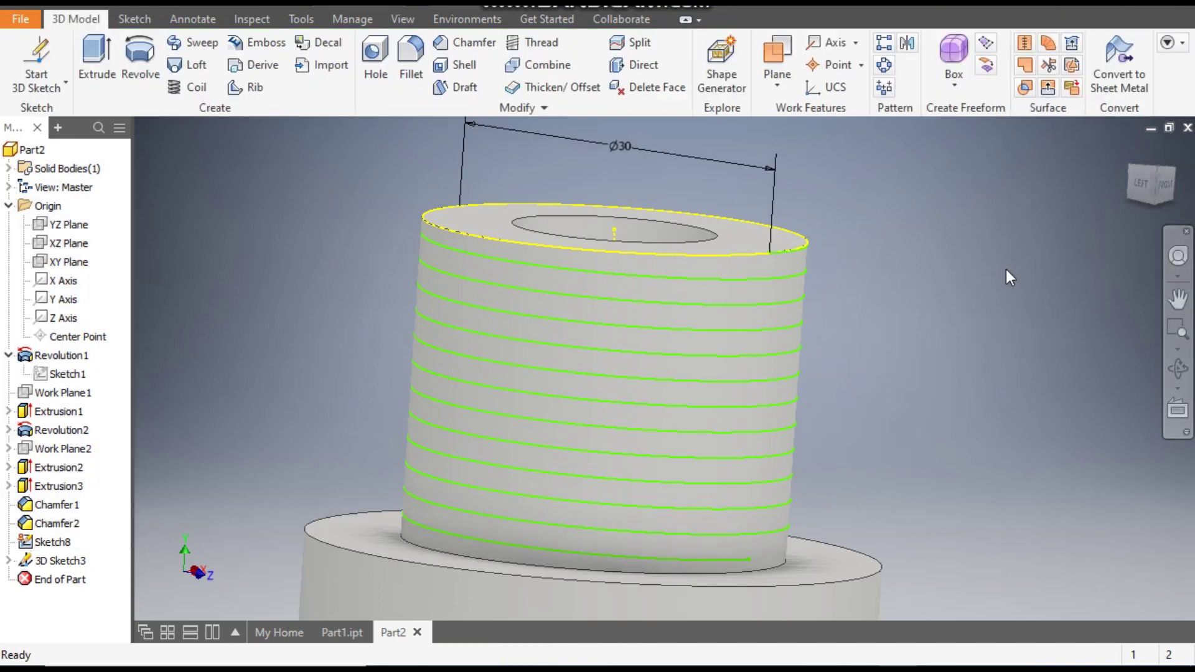
left_click(53, 543)
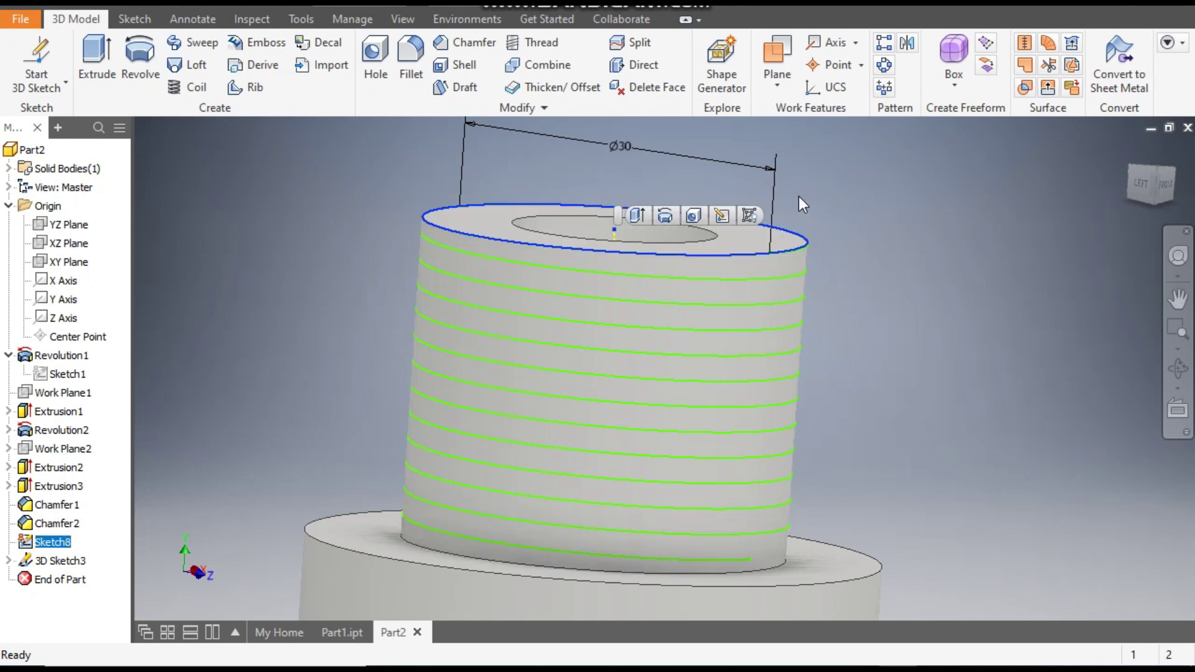
left_click(749, 216)
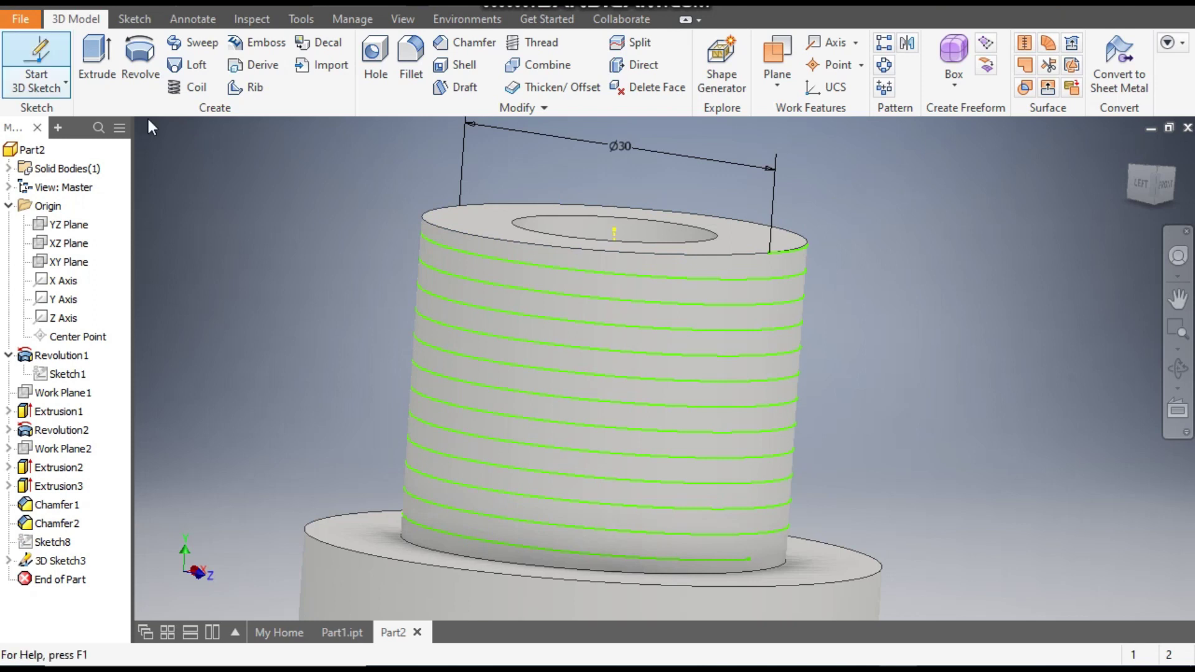
- Create a work plane through the helix's upper end point, perpendicular to the curve, and start a sketch on it
left_click(777, 56)
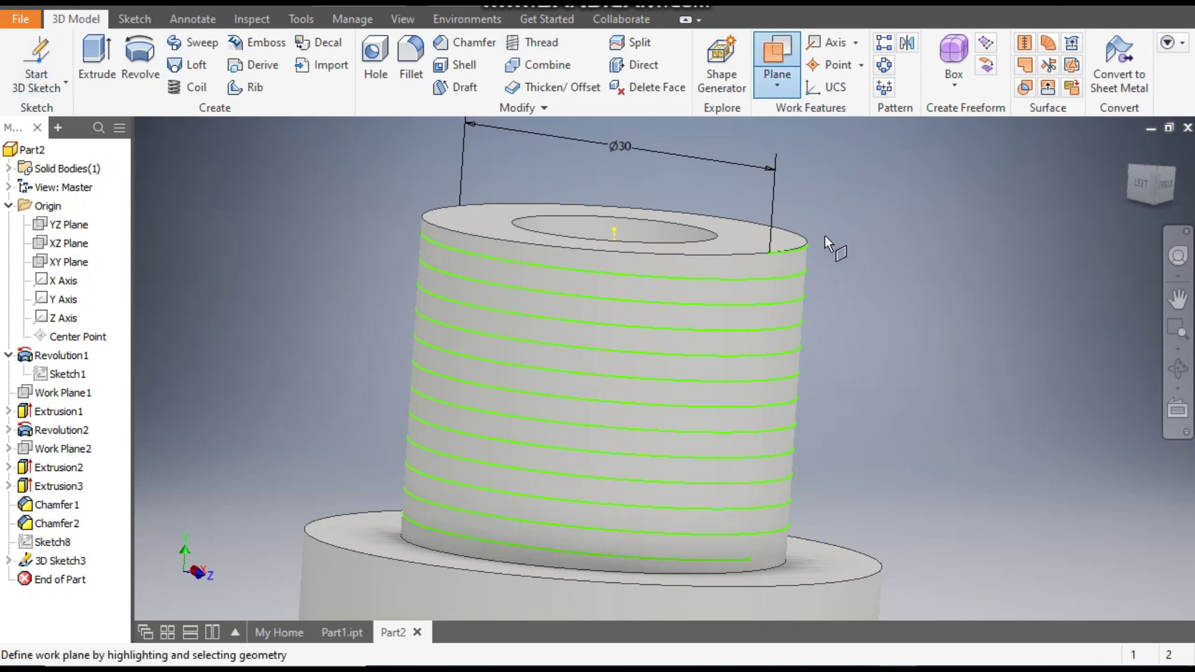
left_click(772, 255)
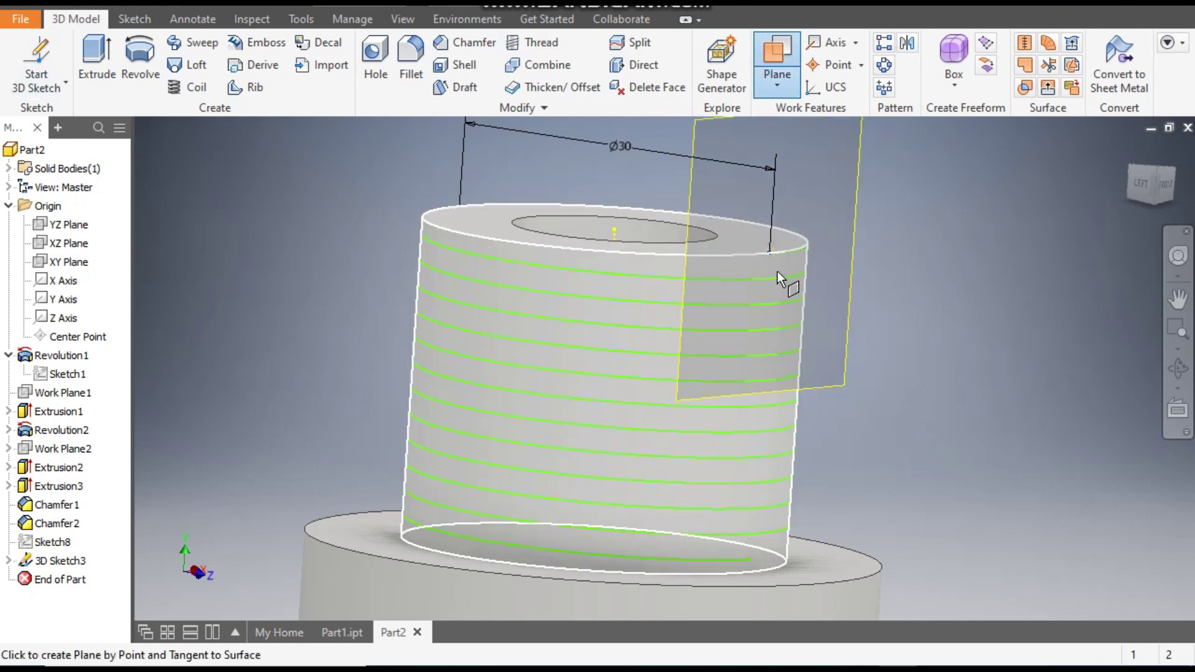
left_click(790, 254)
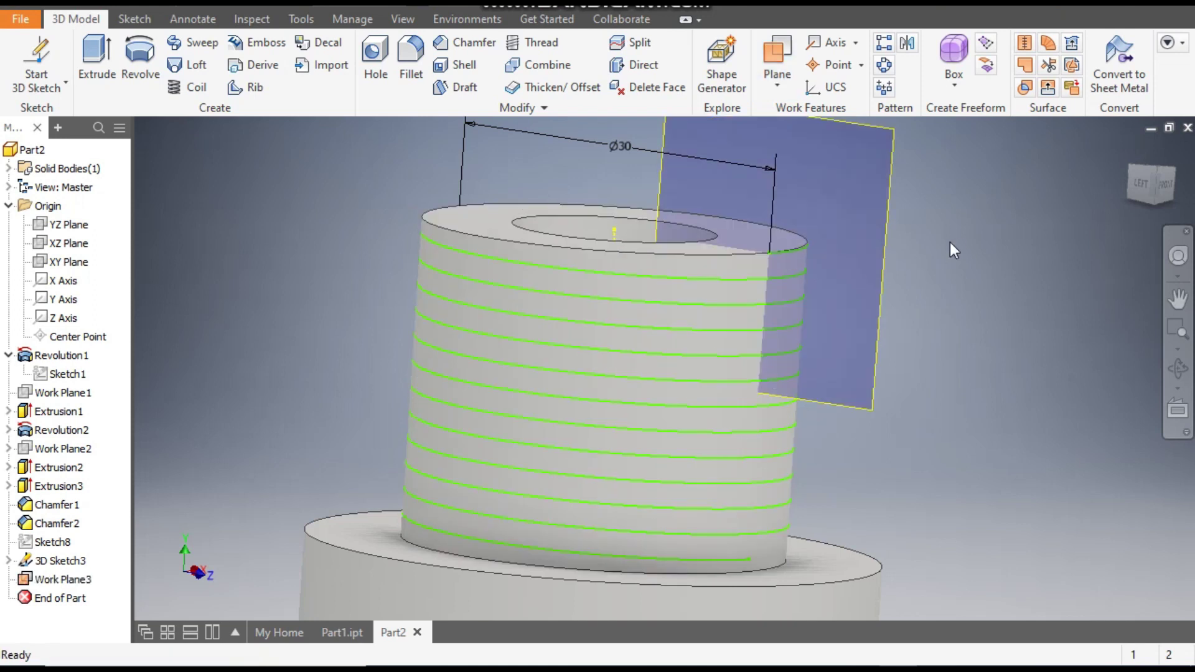
left_click(888, 203)
left_click(916, 188)
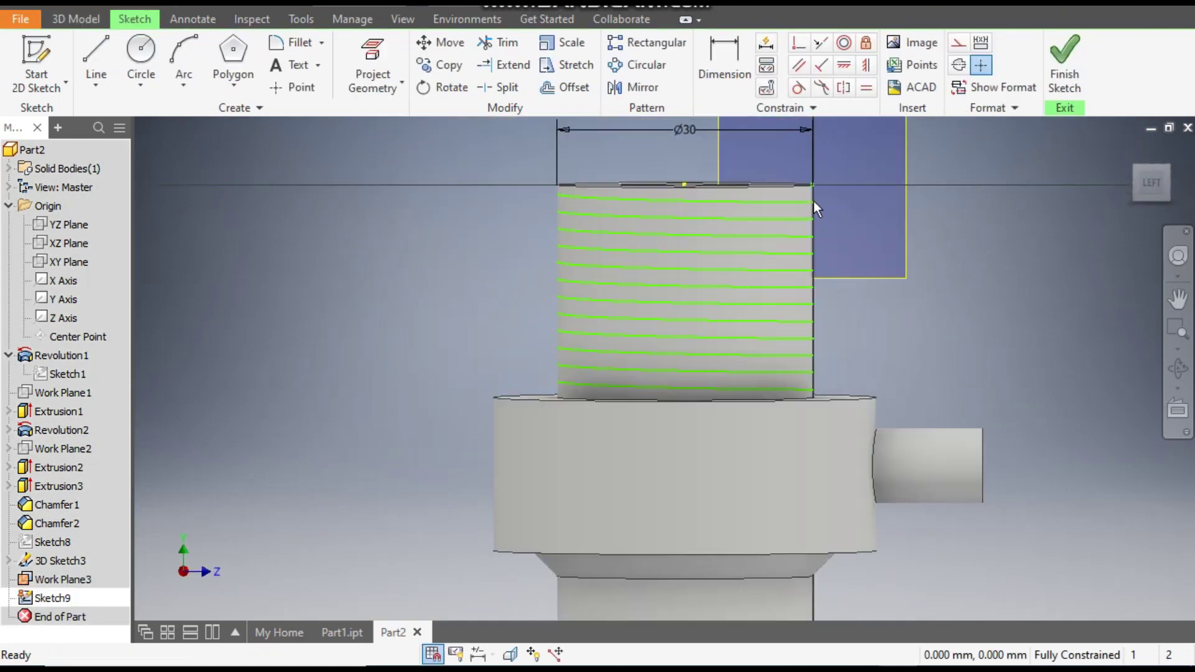
- Project the helix's upper end point into the new sketch
left_click(371, 63)
scroll(813, 260, "up", 3)
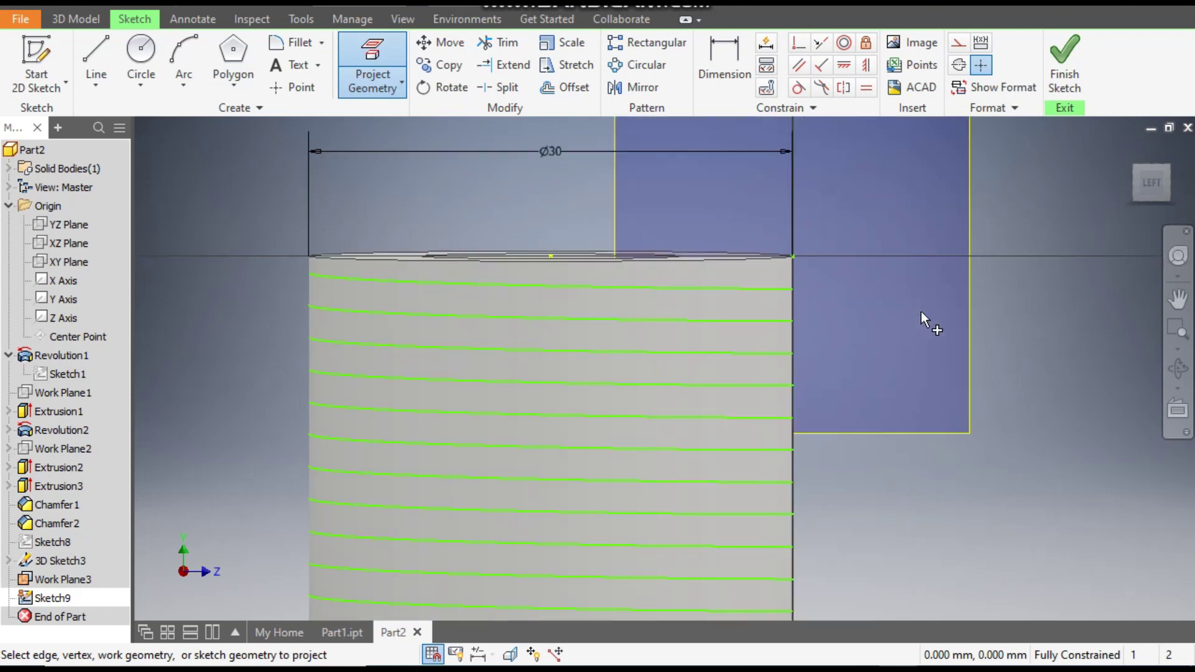
middle_click_drag(921, 311, 786, 443, "shift")
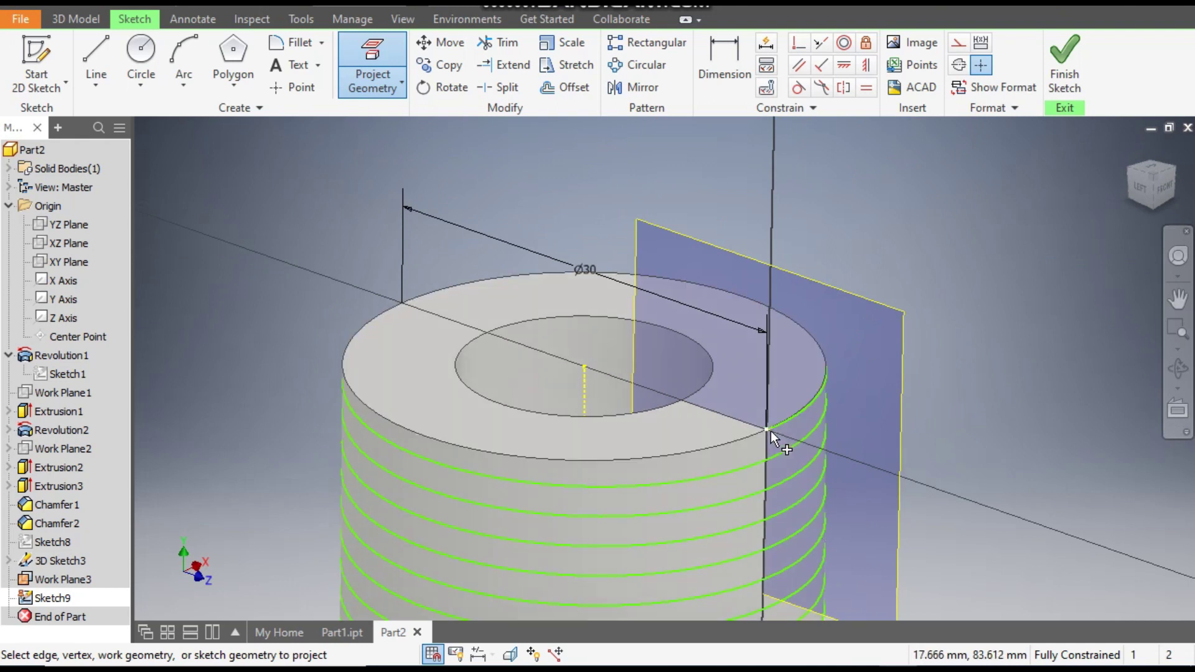
middle_click_drag(869, 427, 902, 288)
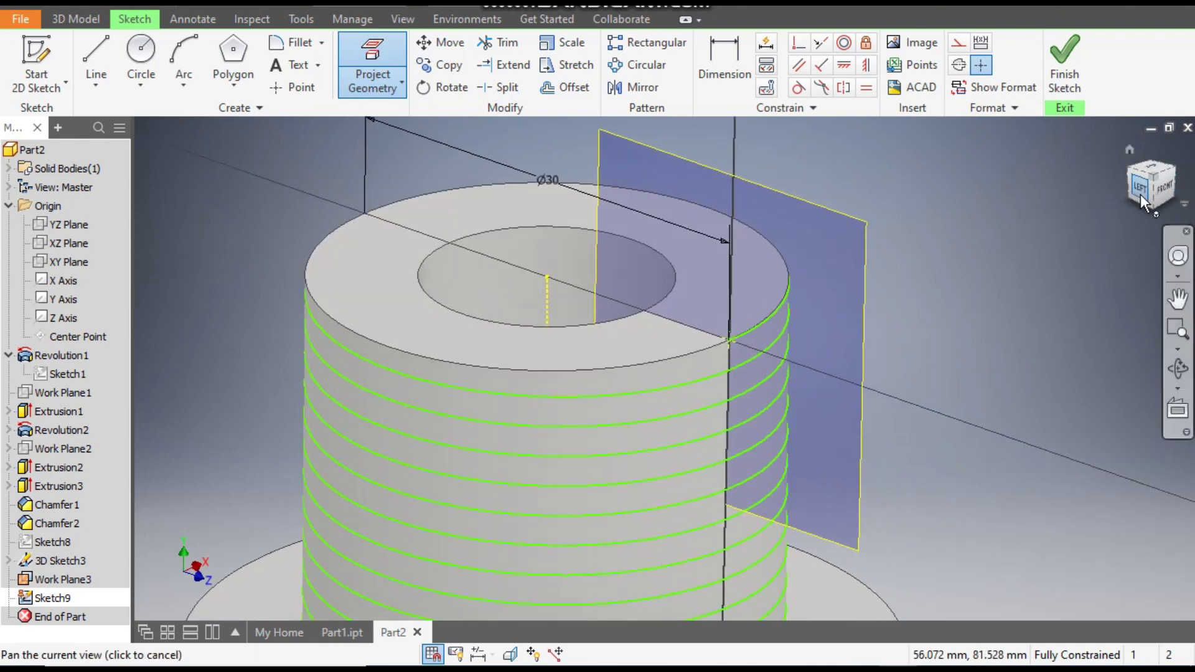
scroll(763, 378, "down", 5)
key("Page_Up")
scroll(673, 243, "up", 5)
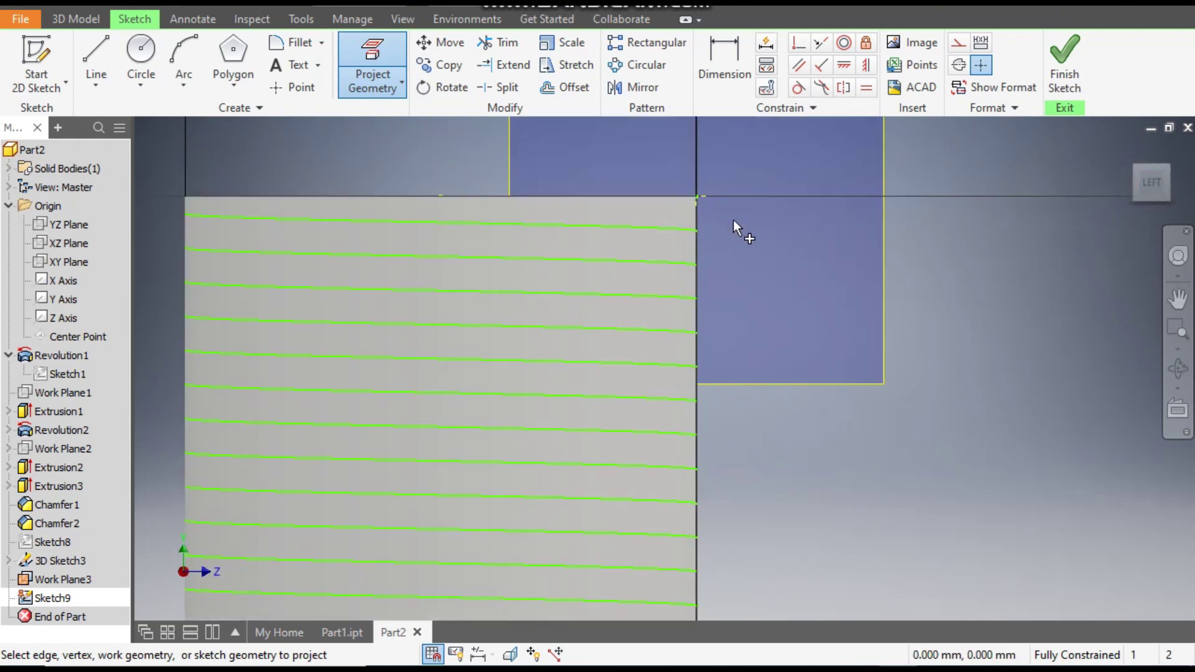
- Draw a 3-sided polygon centred on the helix's end point and dimension its outer side vertically at about 12.12 mm
left_click(231, 50)
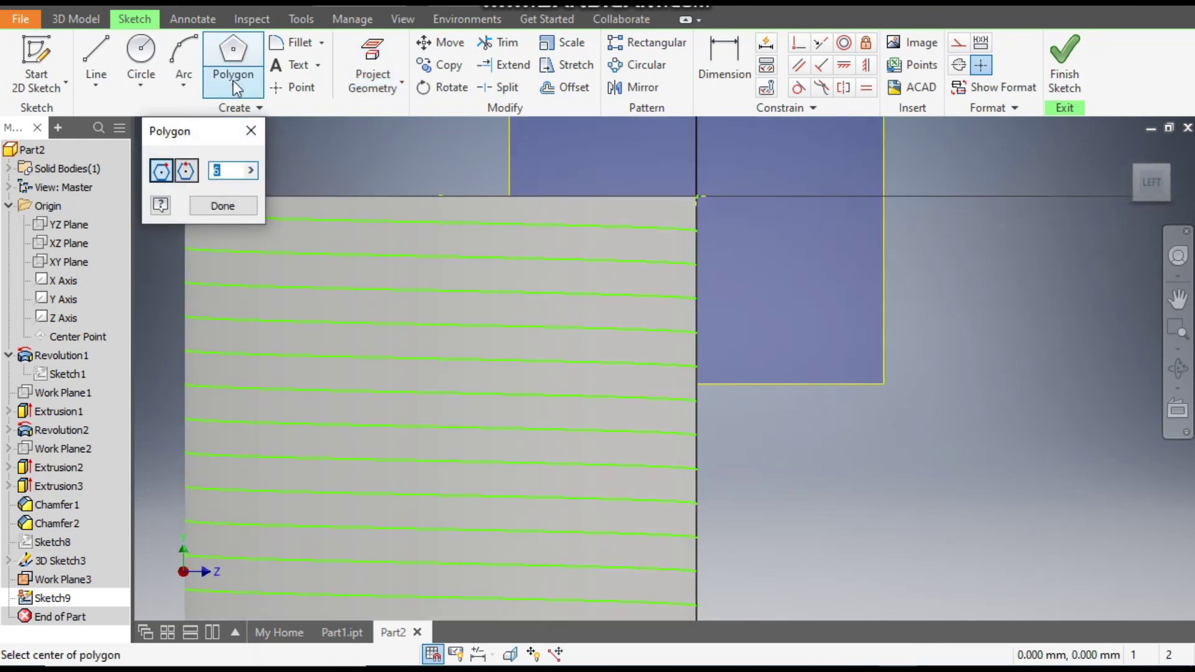
type("3")
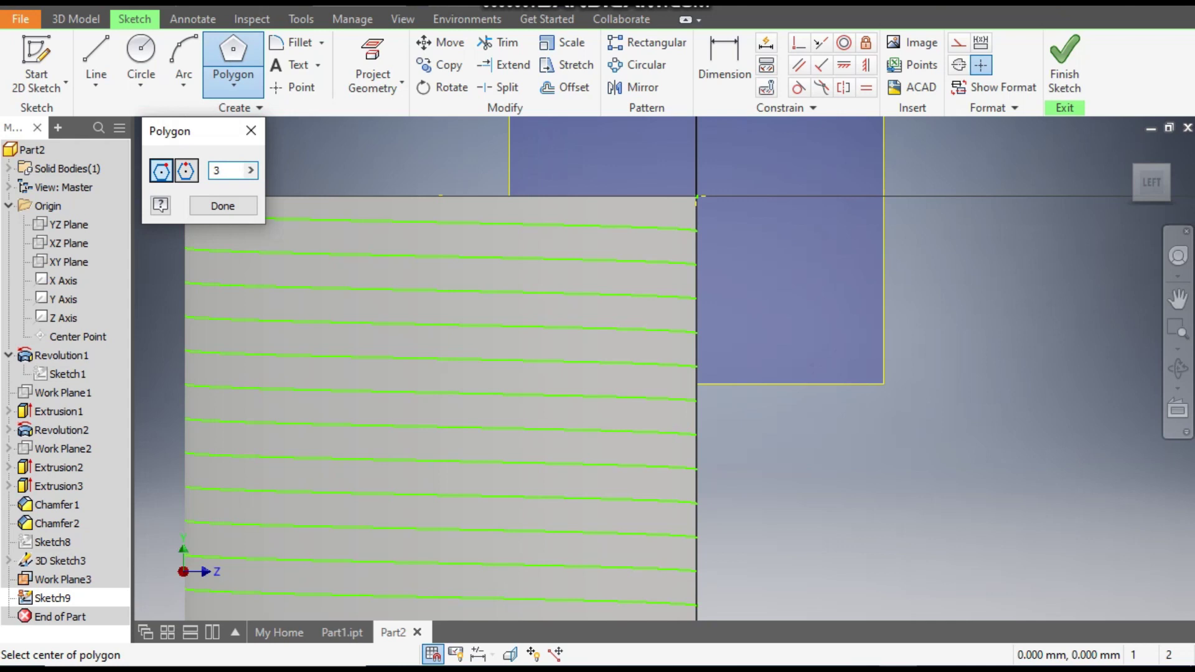
left_click(697, 198)
left_click(574, 177)
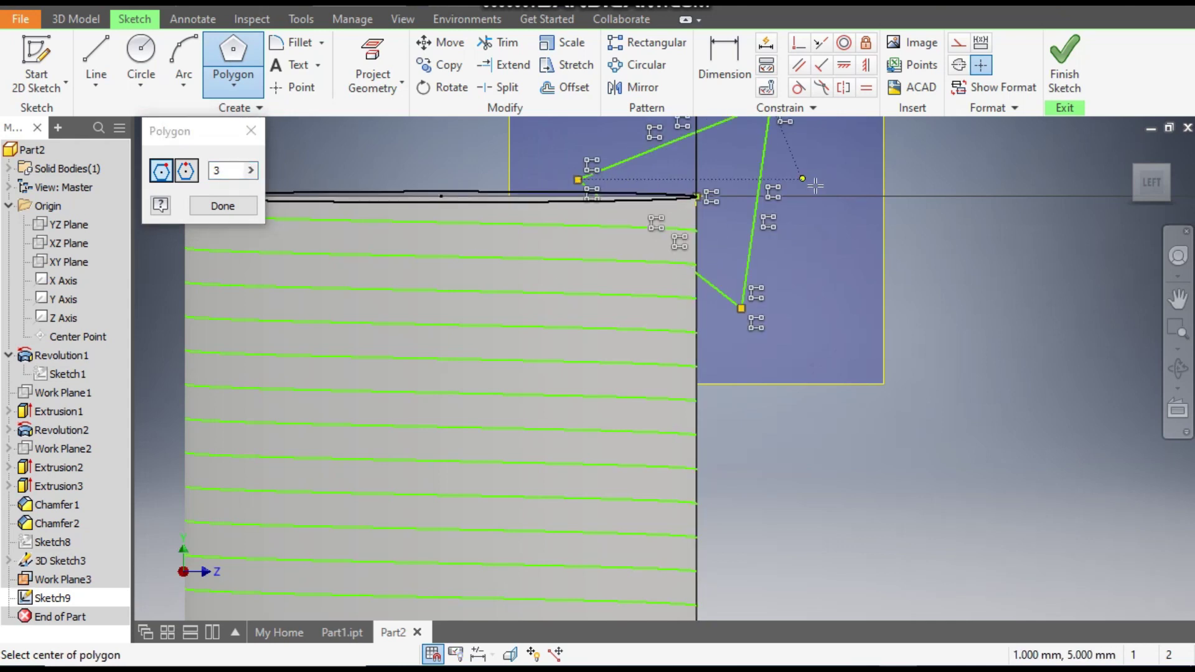
left_click(222, 205)
scroll(543, 184, "down", 2)
middle_click_drag(543, 184, 691, 252)
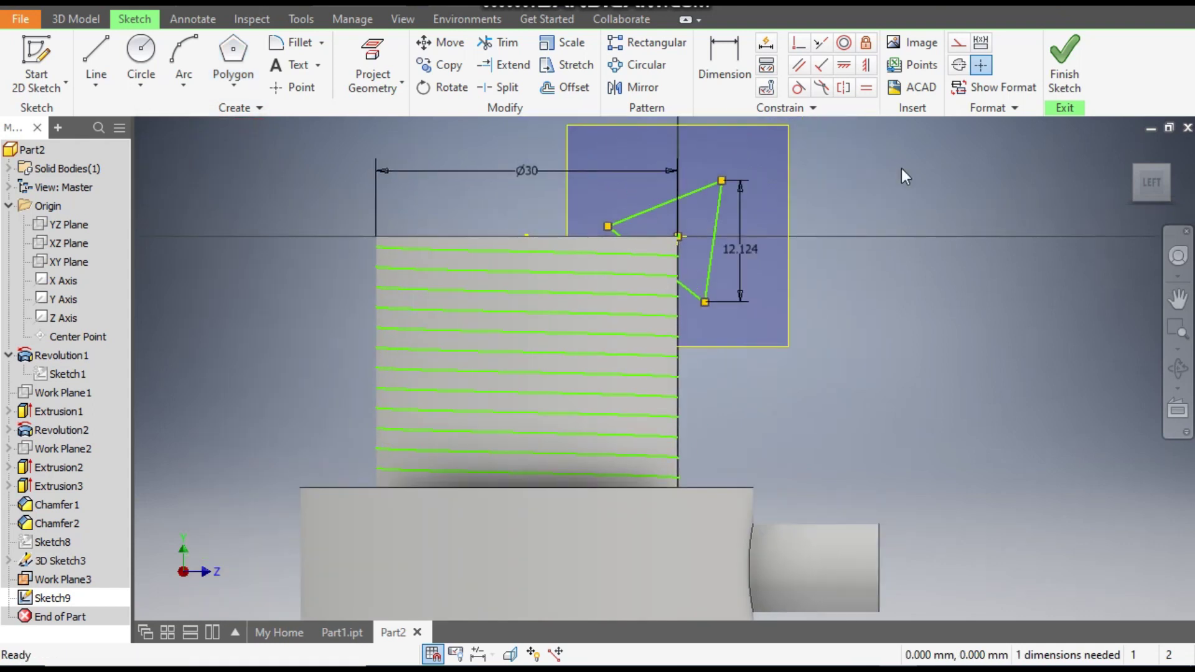
- Align the midpoint of the triangle's outer side with its opposite vertex so the outer side stands parallel to the cylinder axis
scroll(890, 149, "down", 3)
scroll(813, 209, "up", 3)
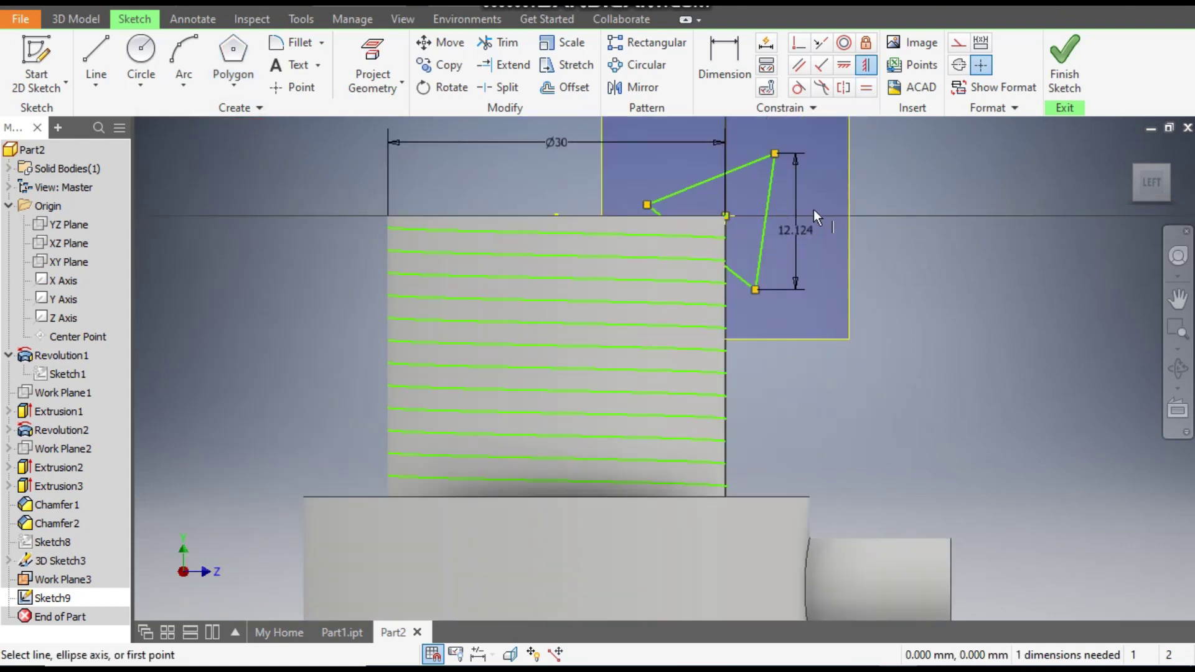
left_click(764, 222)
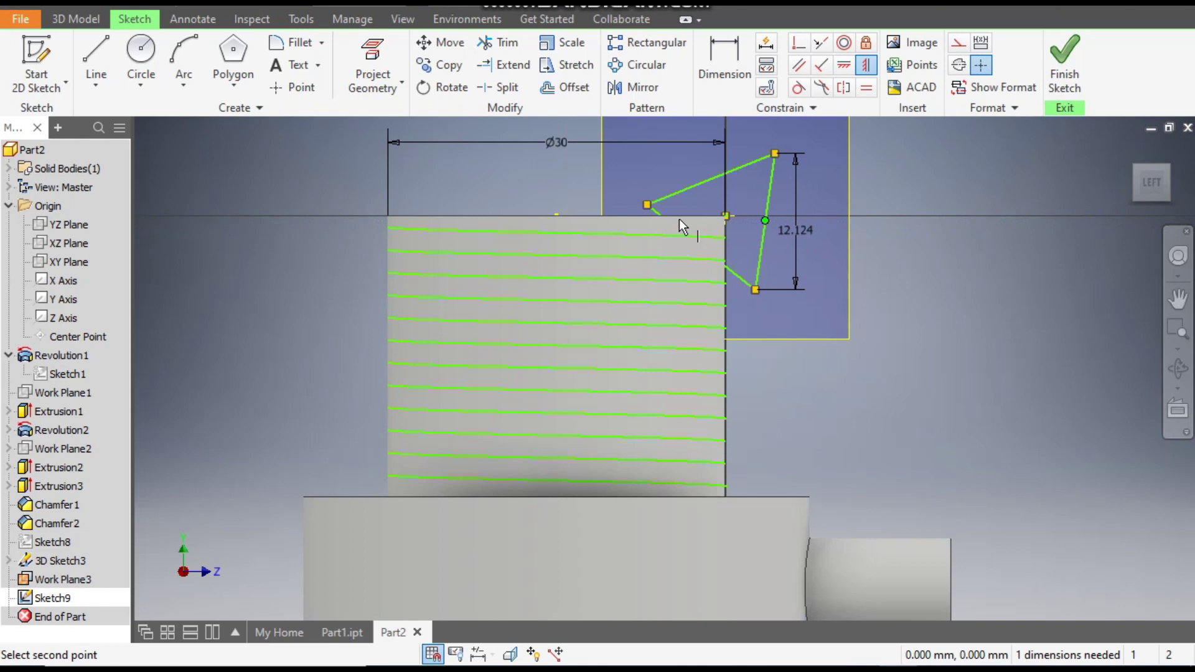
left_click(648, 205)
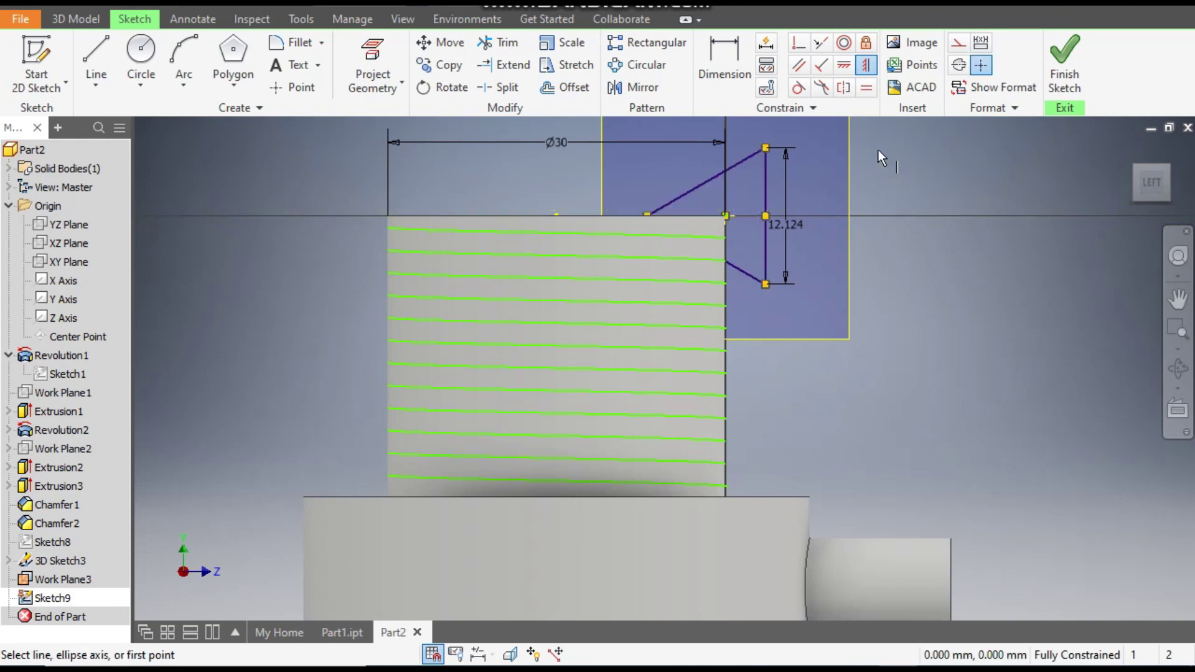
- Set the triangle's outer side to 1.5 mm and finish the sketch
left_click(722, 57)
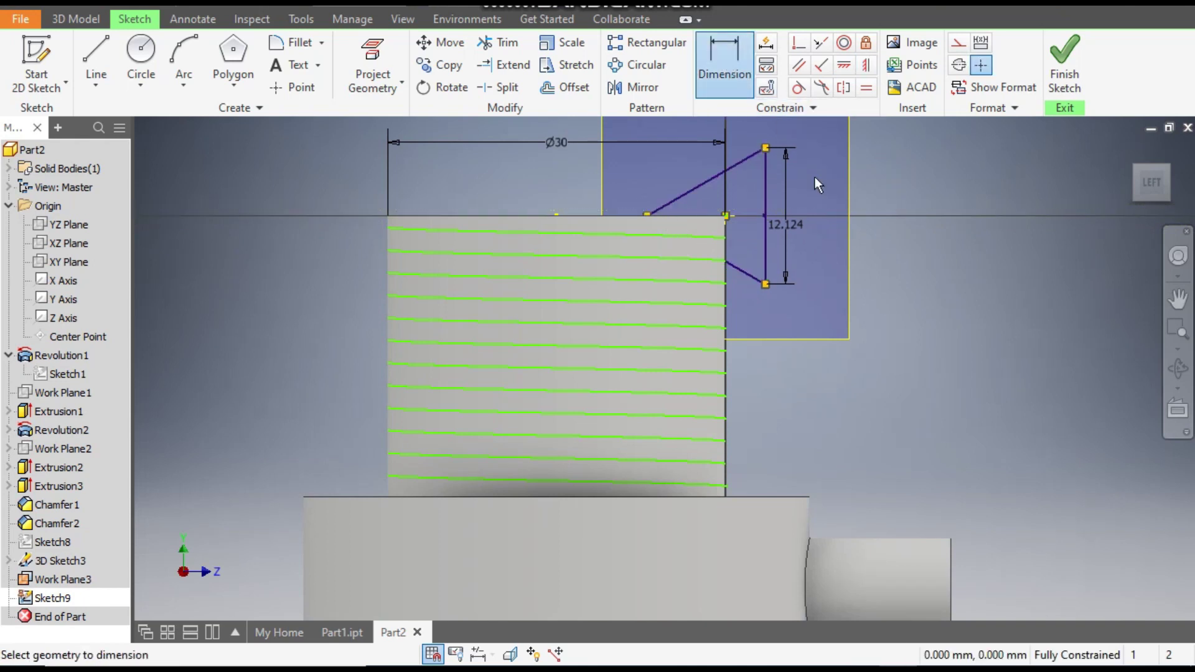
left_click(790, 230)
type("1.")
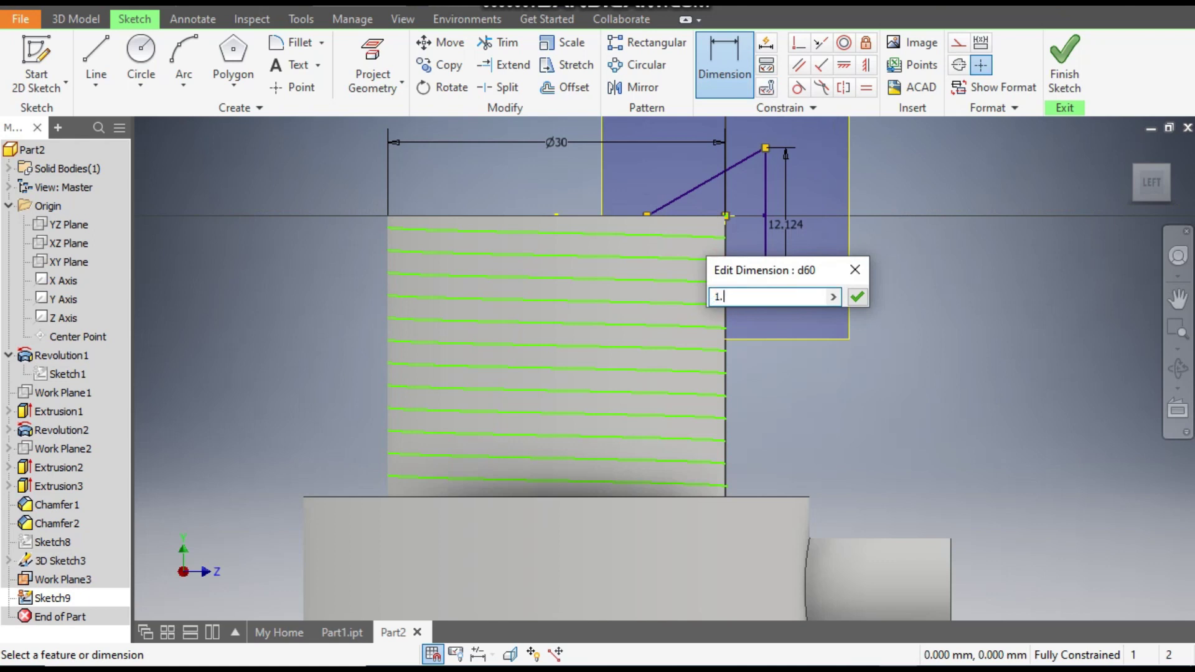
type("5")
key("Return")
scroll(729, 219, "up", 3)
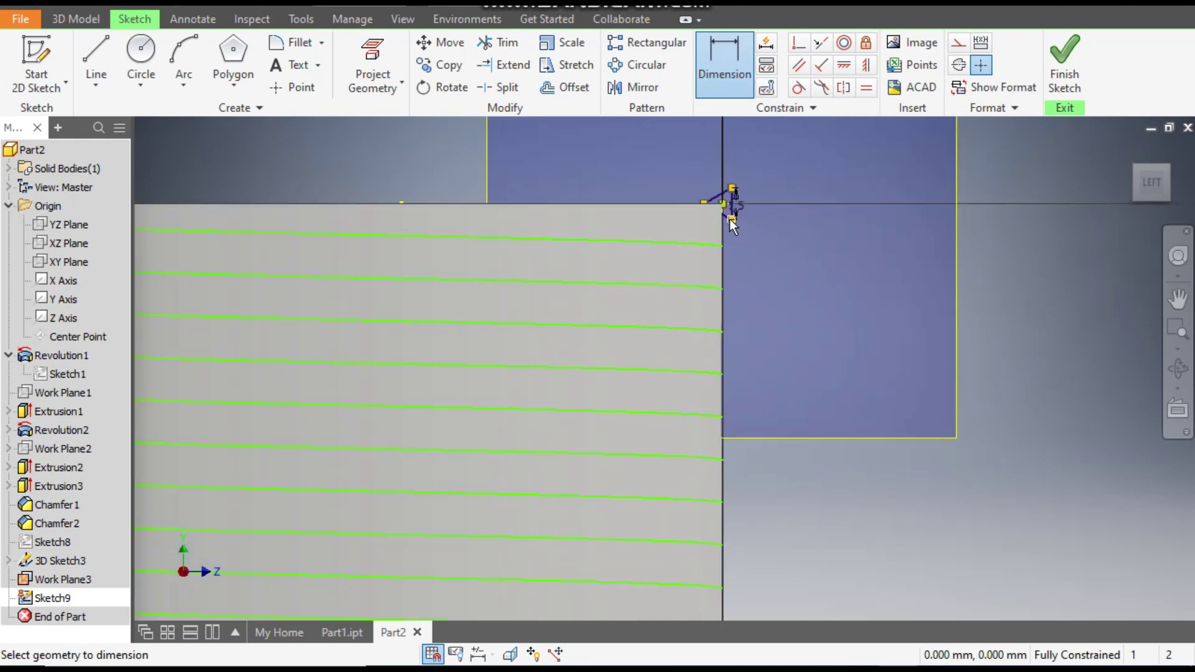
middle_click_drag(730, 219, 728, 374)
scroll(742, 423, "down", 2)
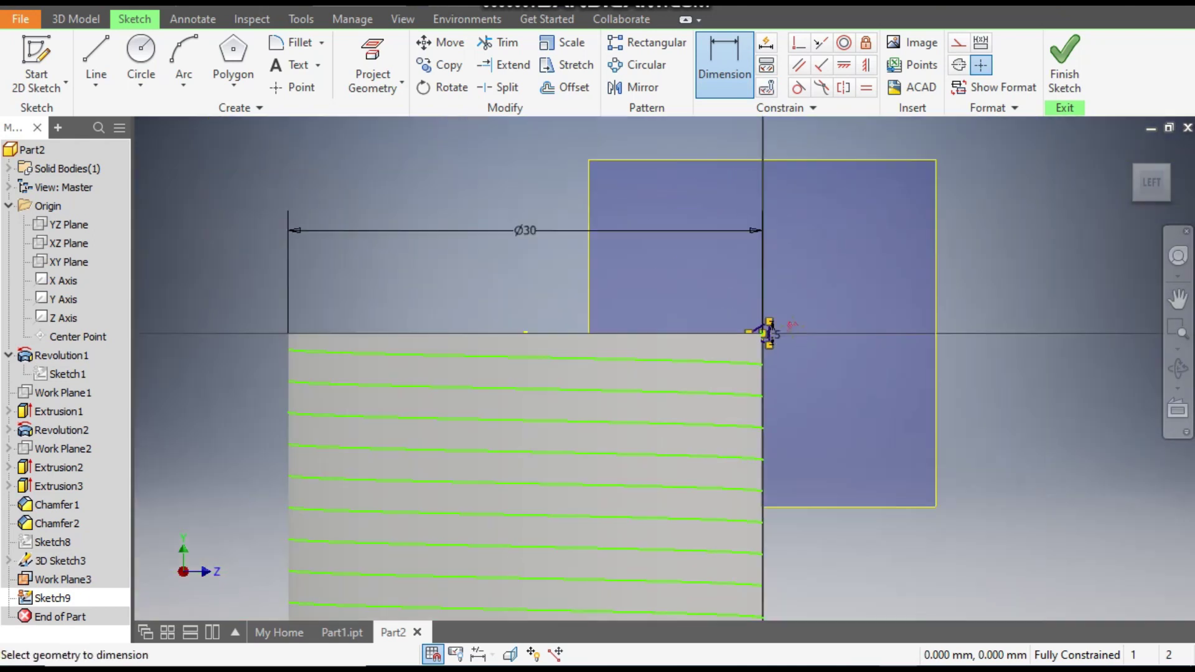
middle_click_drag(767, 332, 770, 226)
left_click(1064, 66)
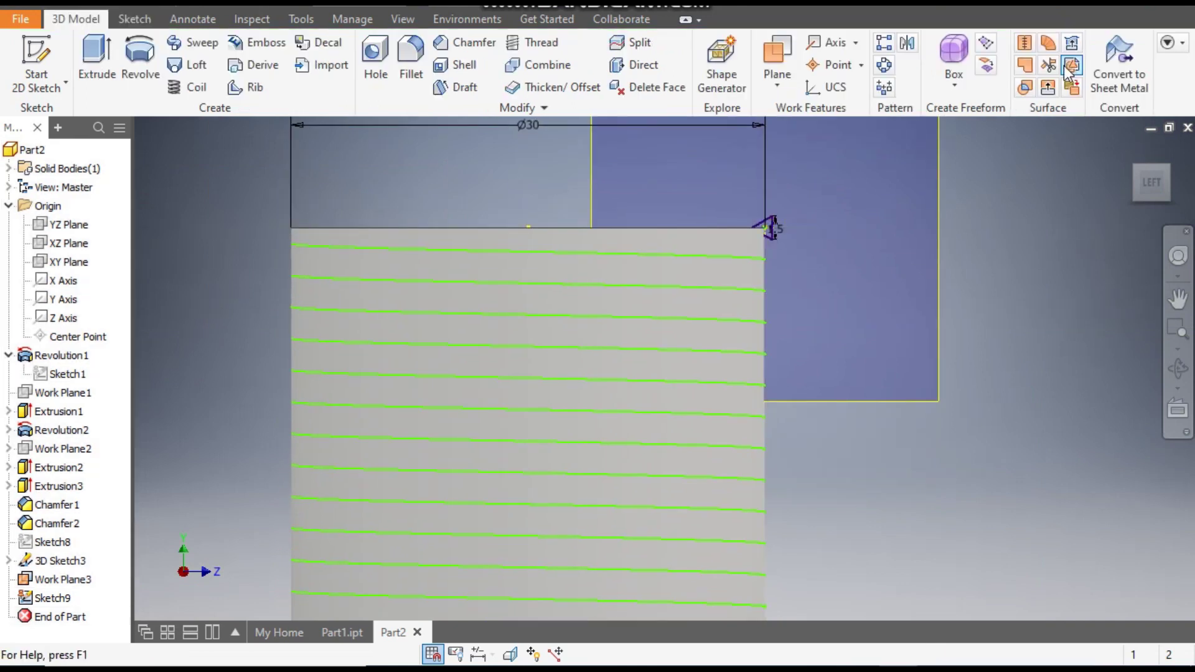
- Sweep the triangular profile along the helical path as a cut to form the thread on the upper cylinder
left_click(193, 43)
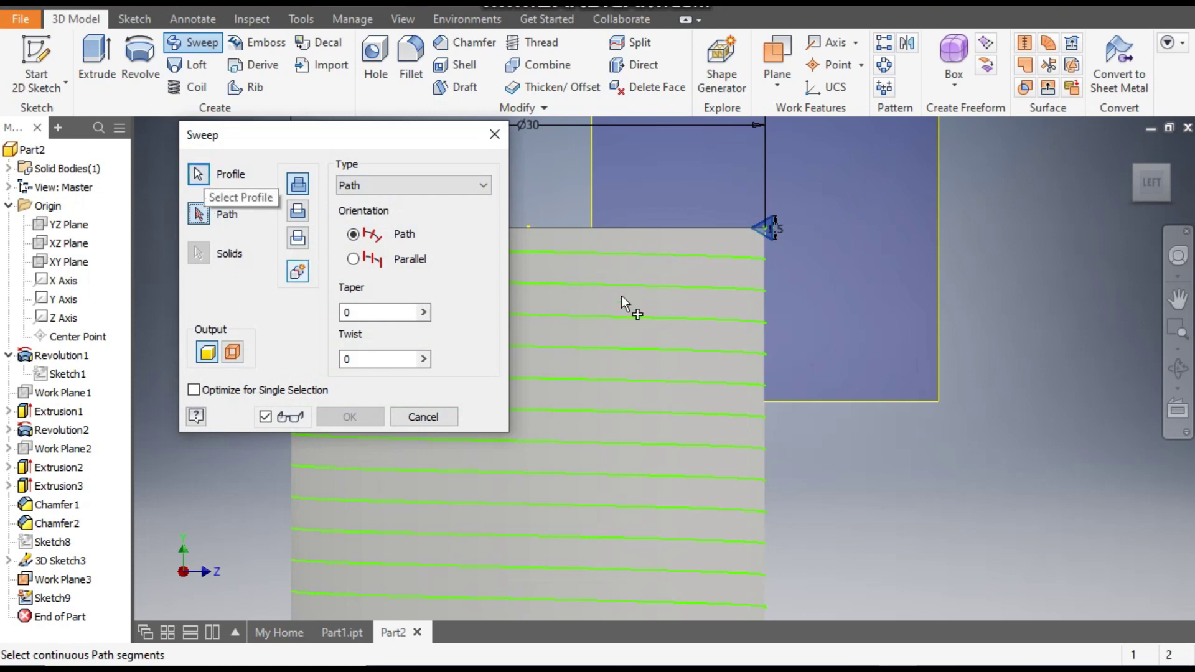
left_click(689, 258)
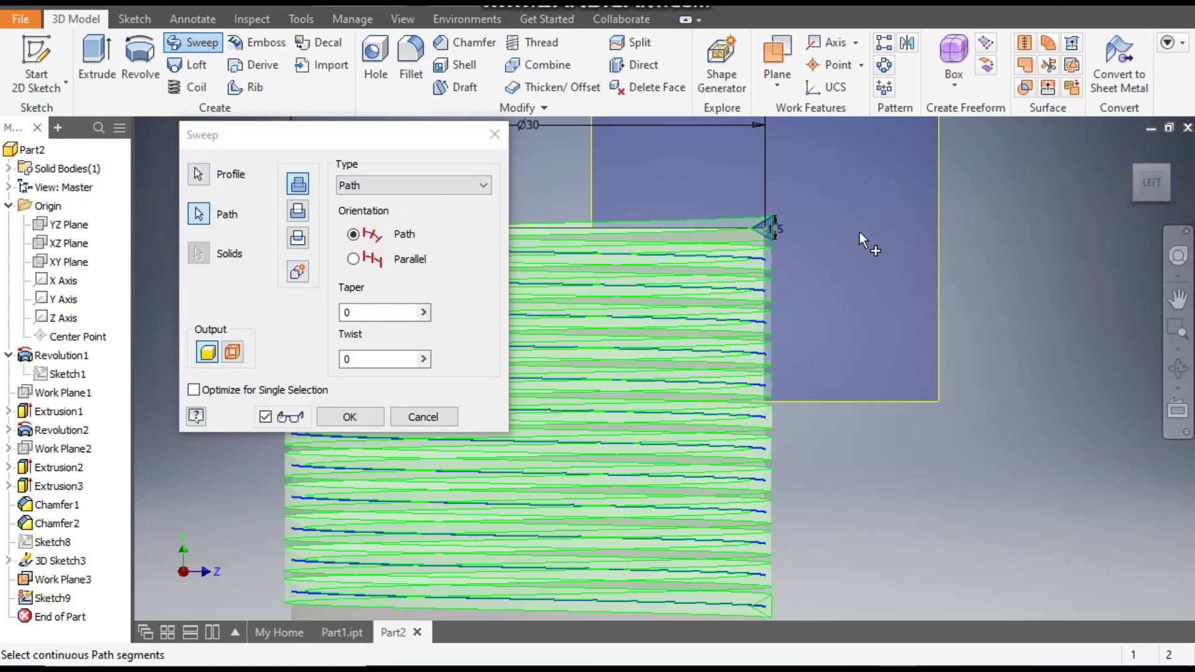
left_click(299, 212)
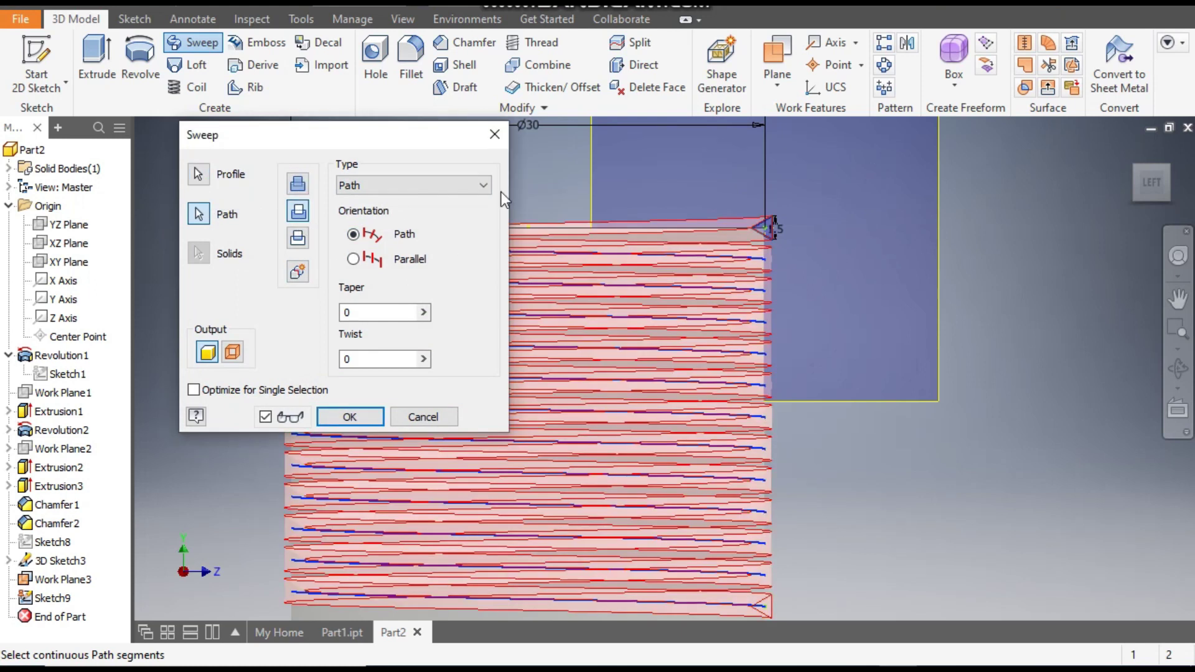
scroll(853, 195, "down", 3)
left_click(349, 416)
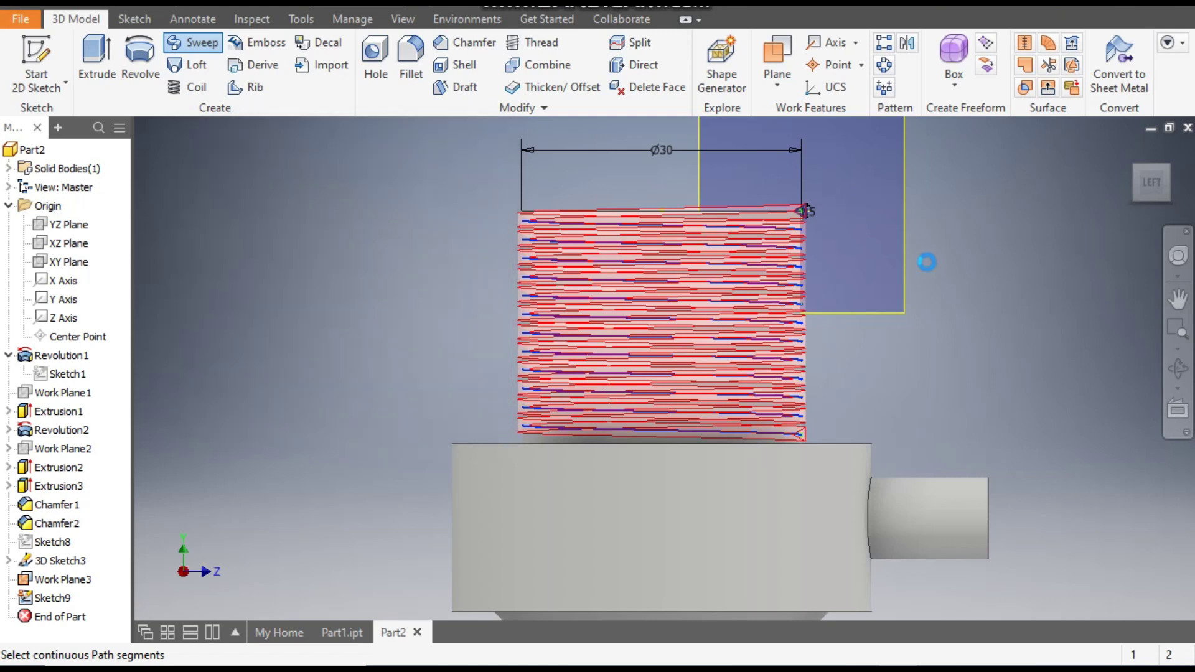
left_click(1137, 180)
scroll(652, 335, "up", 4)
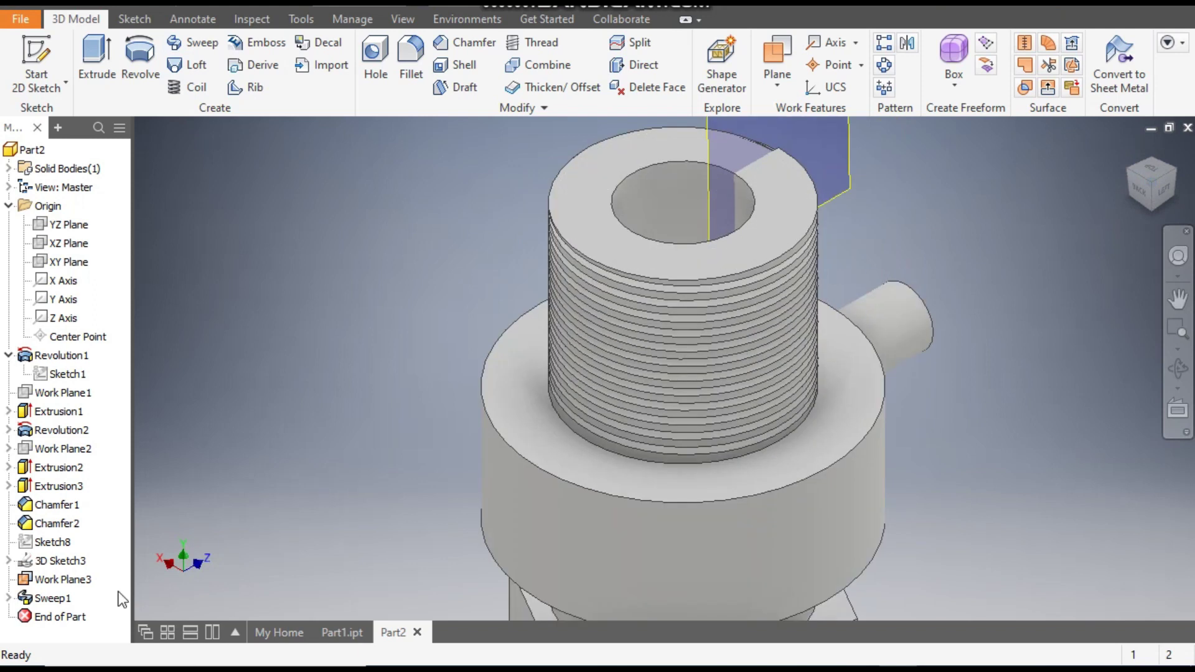
- Hide the work plane that was used for the thread profile sketch and return the model to the home view
left_click(8, 599)
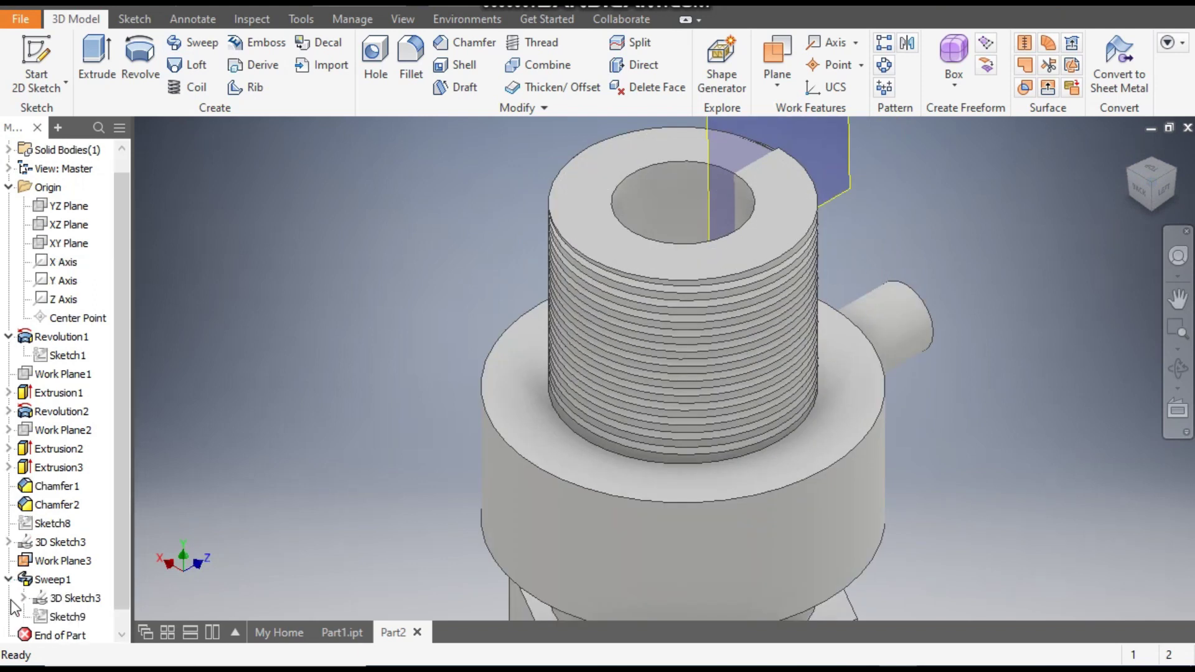
right_click(72, 556)
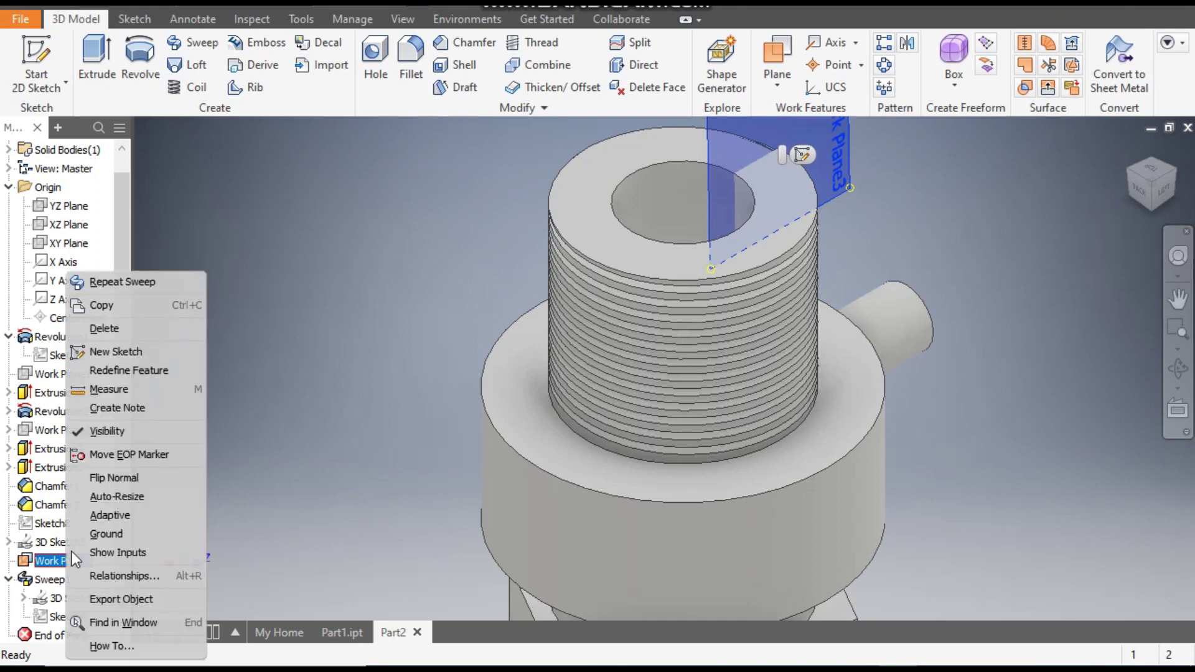
left_click(106, 431)
scroll(532, 253, "down", 3)
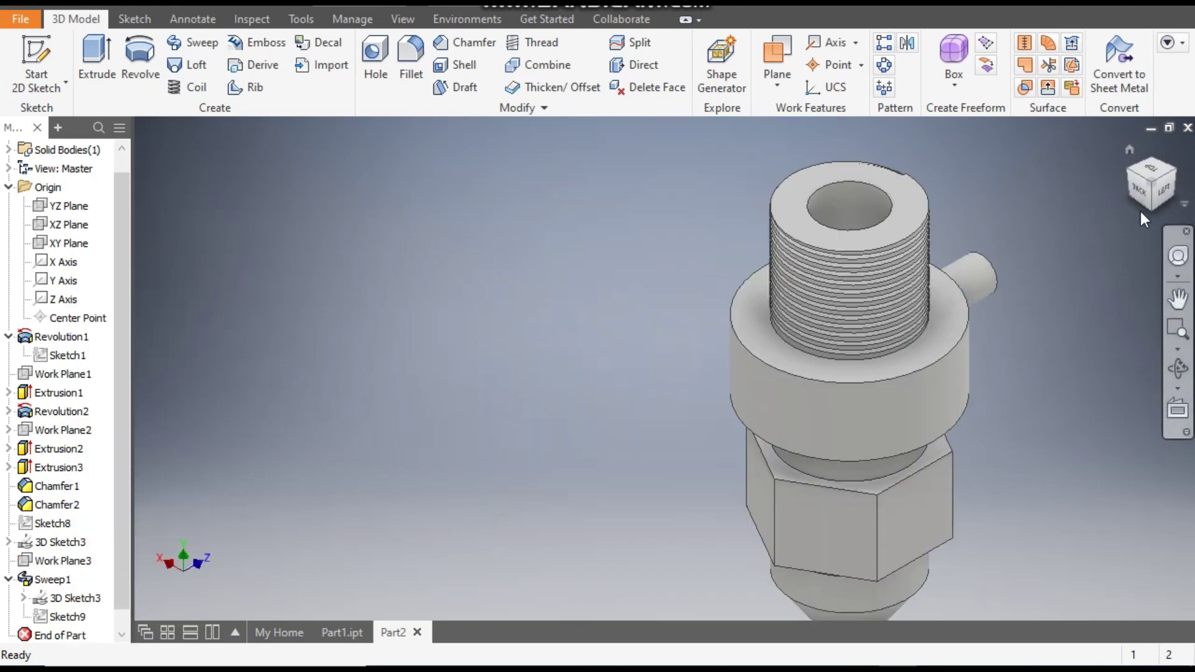
left_click(1133, 146)
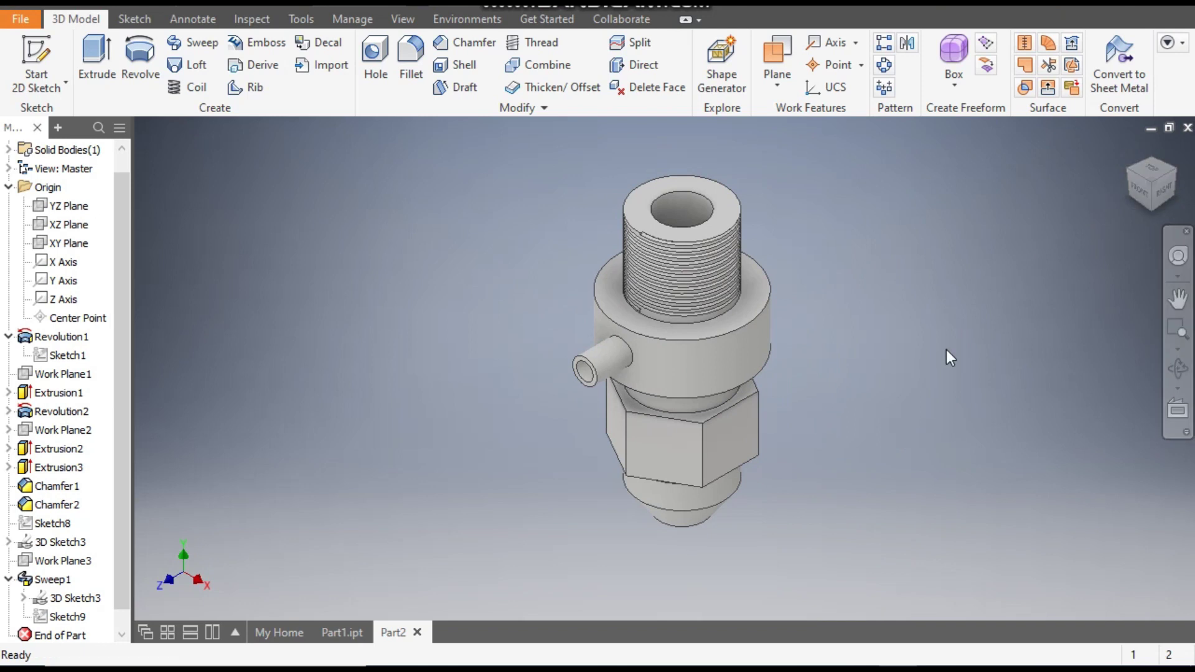
- Apply the Metal 2400F Hot appearance from the Inventor Material Library to the whole part
left_click(485, 7)
scroll(530, 262, "down", 10)
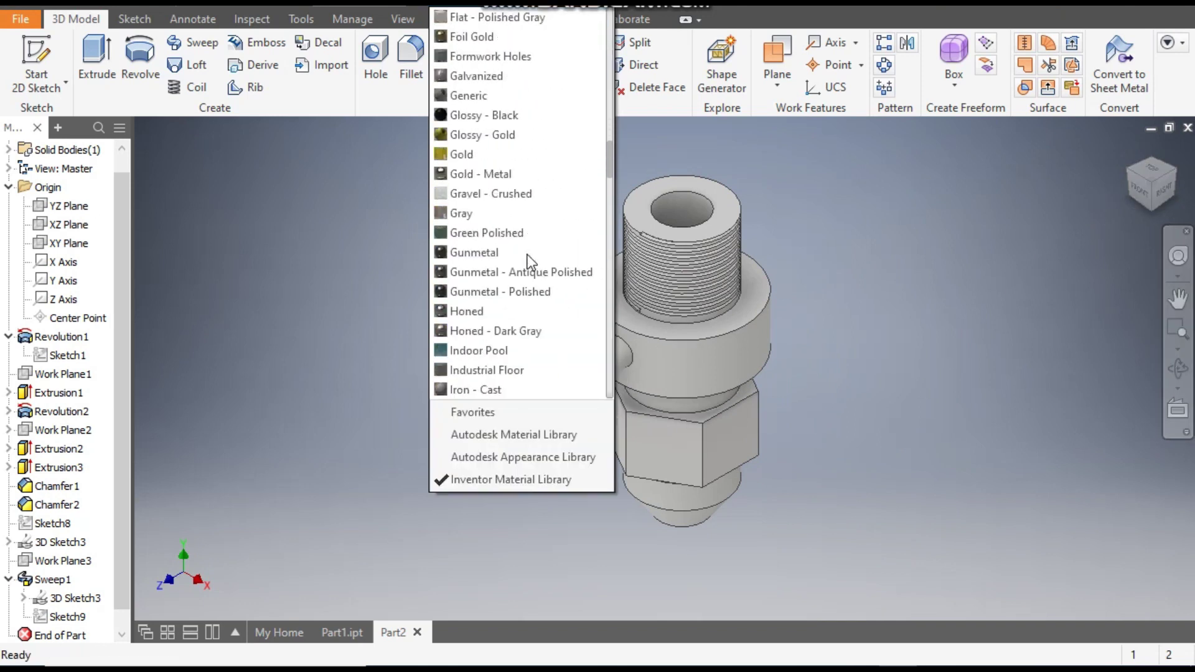
scroll(530, 262, "down", 6)
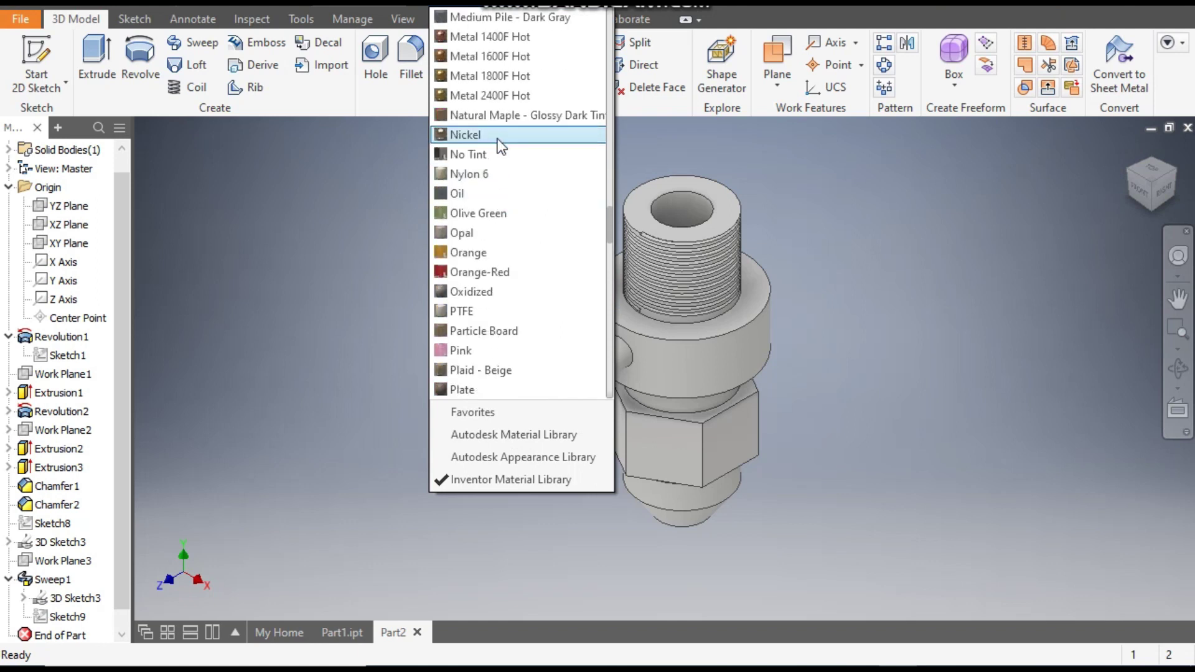
left_click(503, 96)
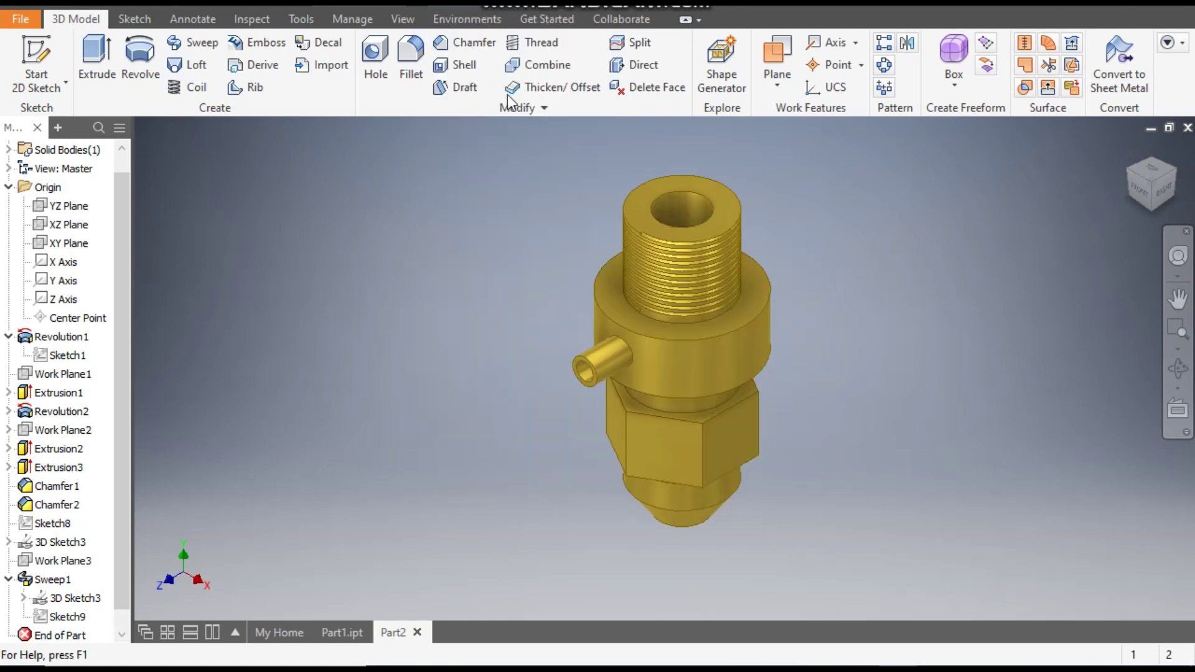